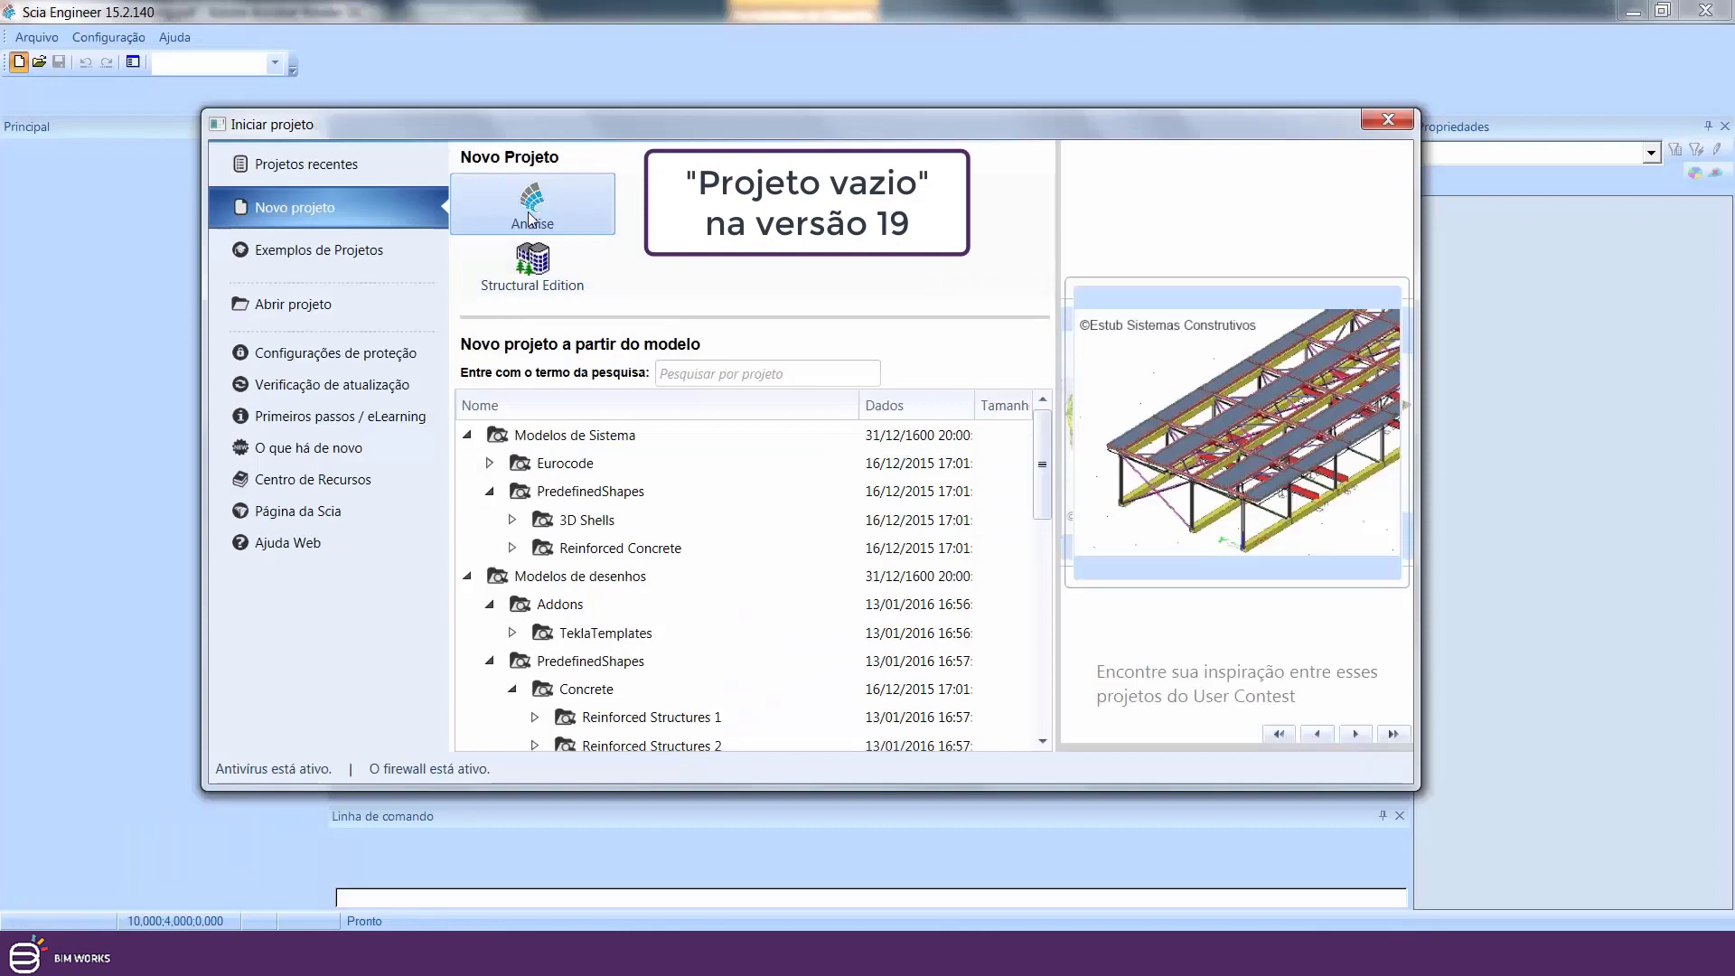
- Create a new analysis project named "Exemplo 5" with part "Treino básico", description "ponte" and the author's initials
left_click(530, 219)
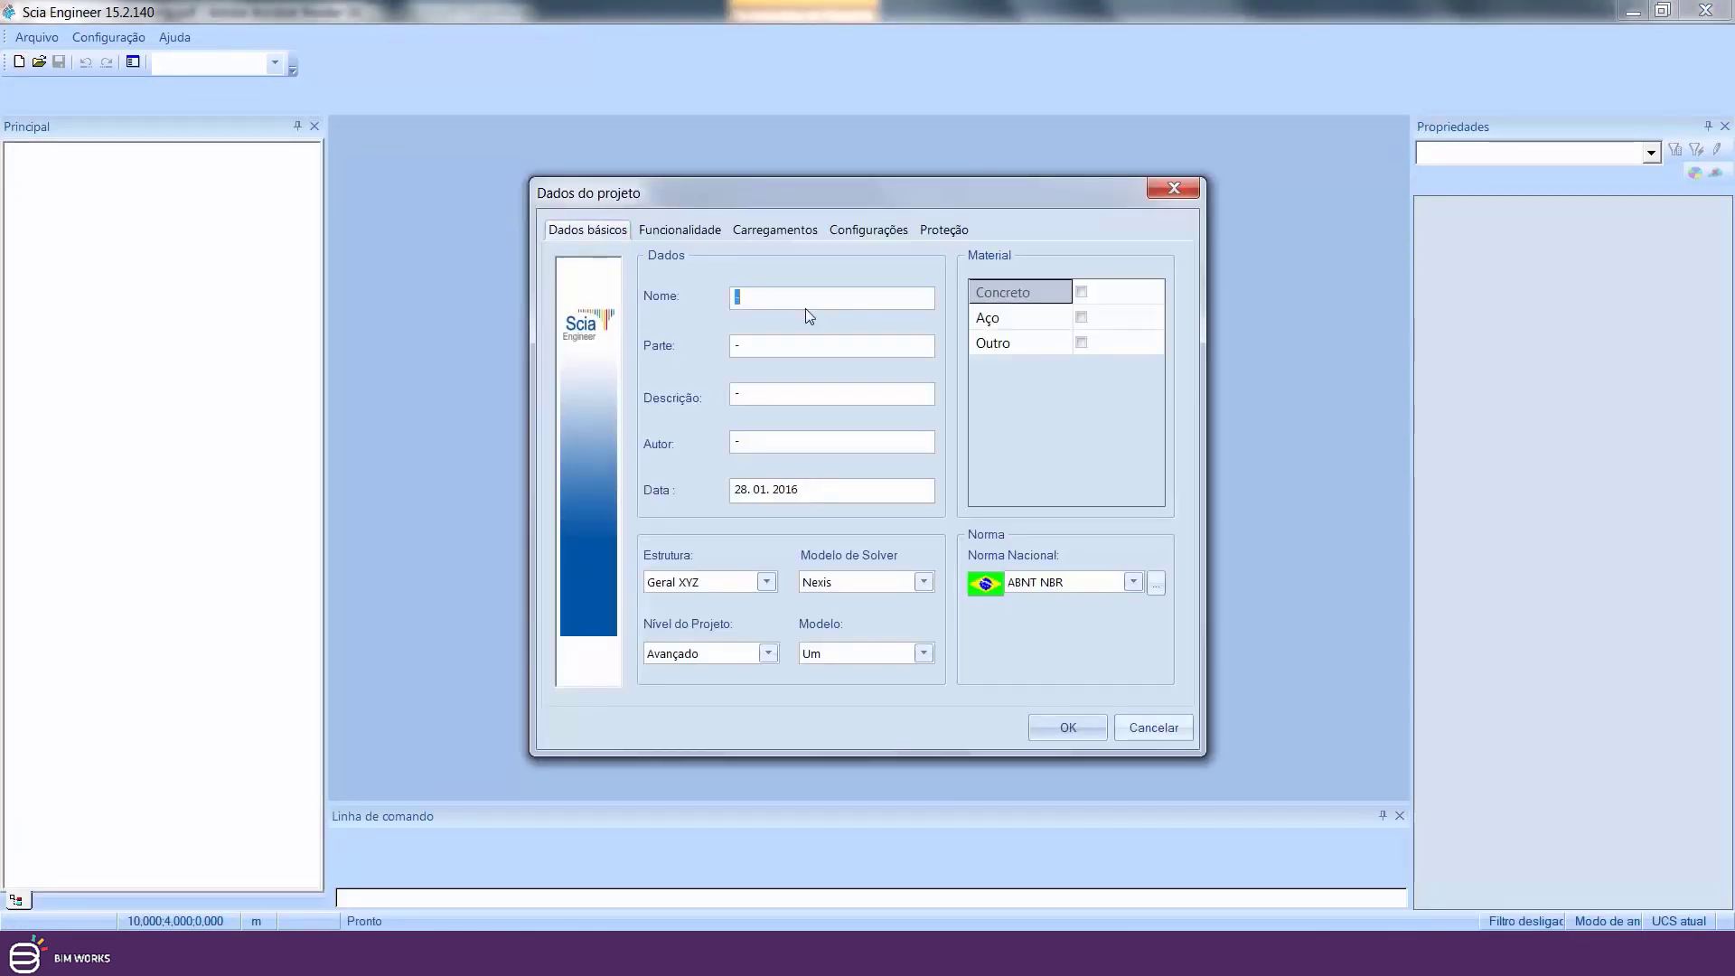
type("Exemnplo 5")
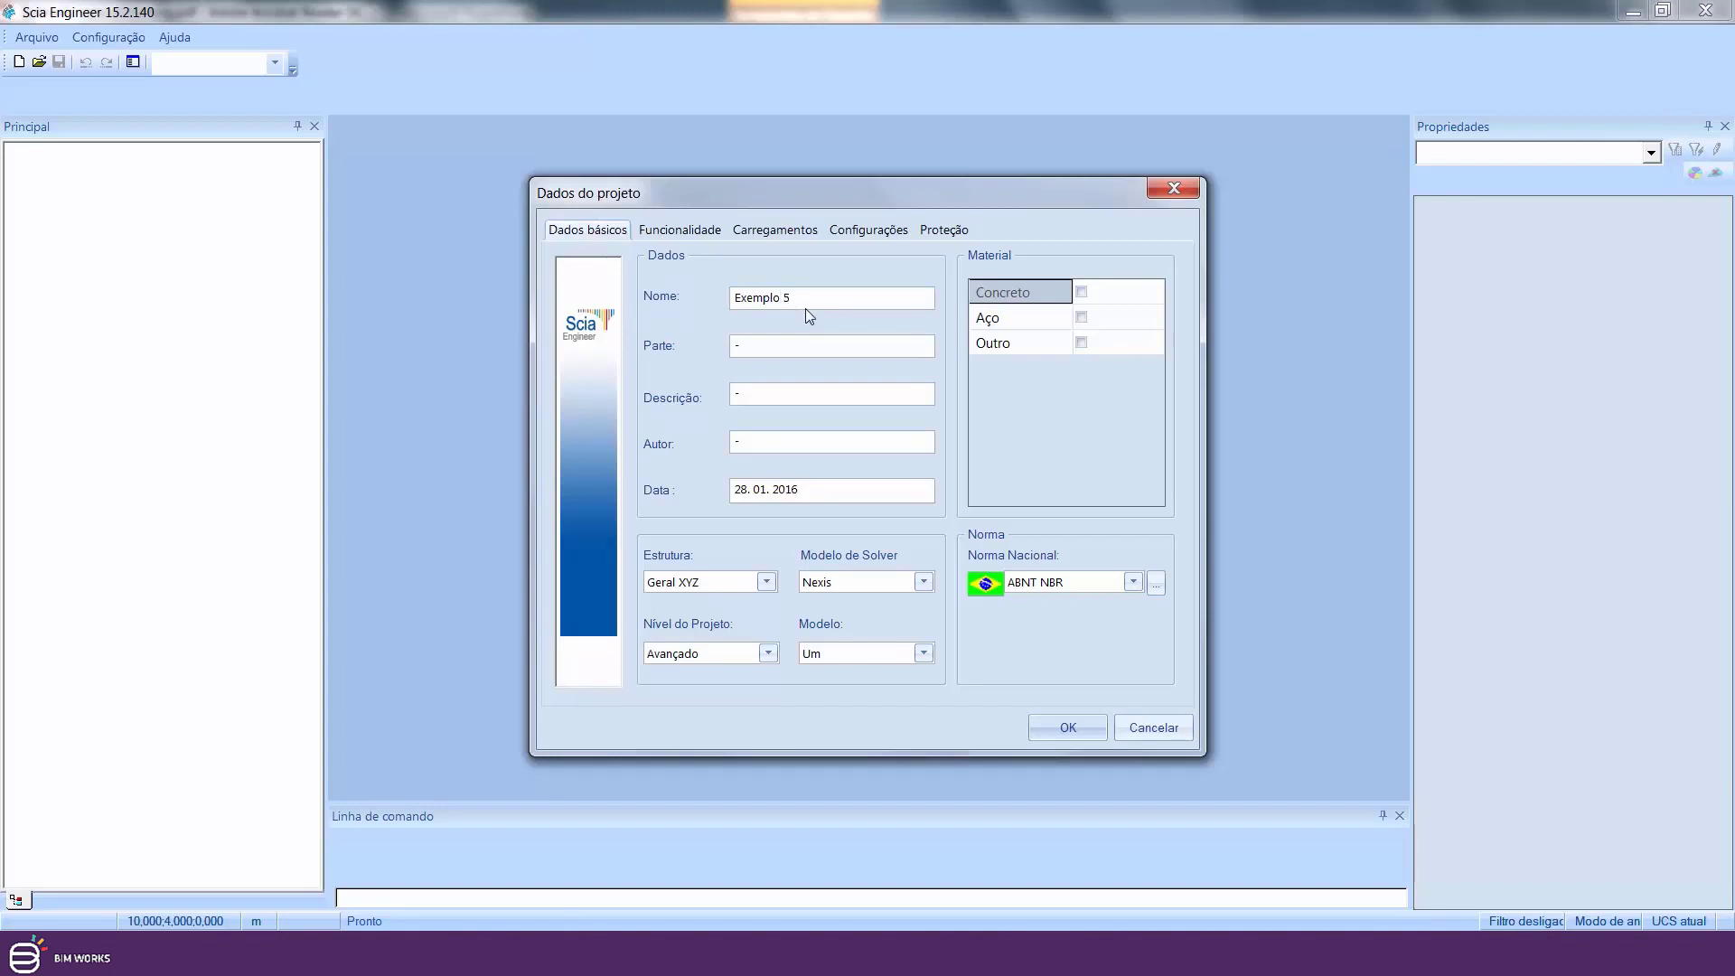
key("Tab")
type("Tr")
key("Tab")
type("ponte")
key("Tab")
type("RCC")
- Set the project structure to Pórtico XZ, enable Concreto and Aço materials, choose CA-50 reinforcement, and create the project
left_click(756, 586)
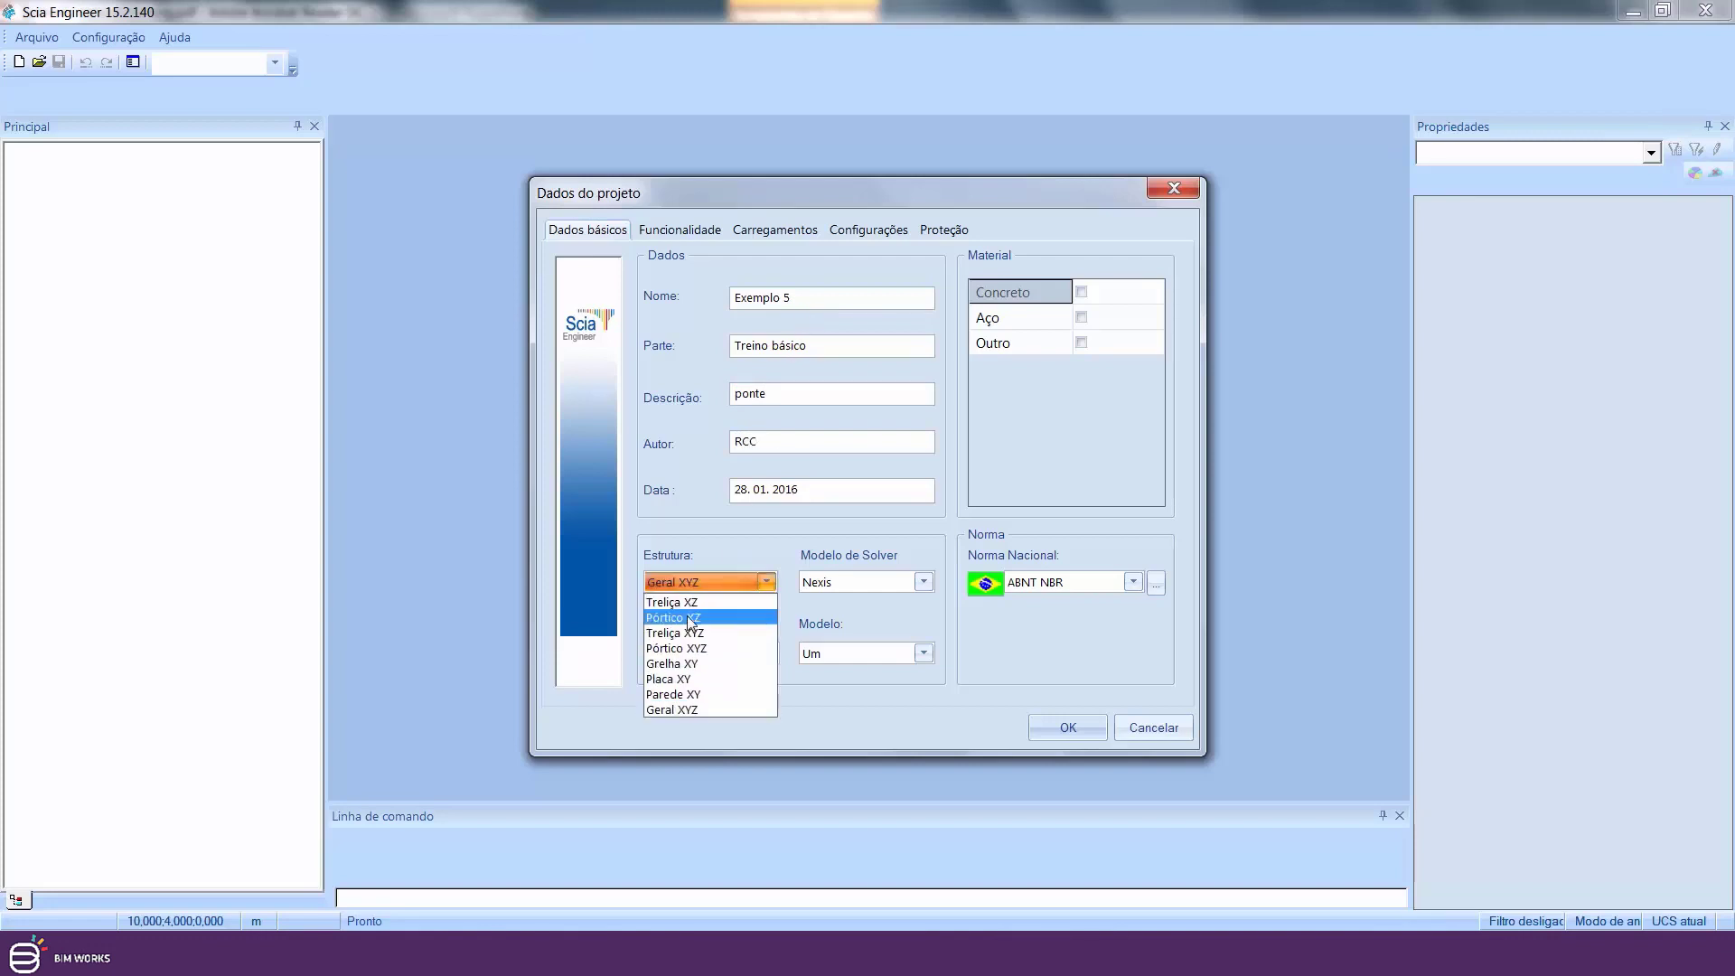
left_click(705, 609)
left_click(1081, 291)
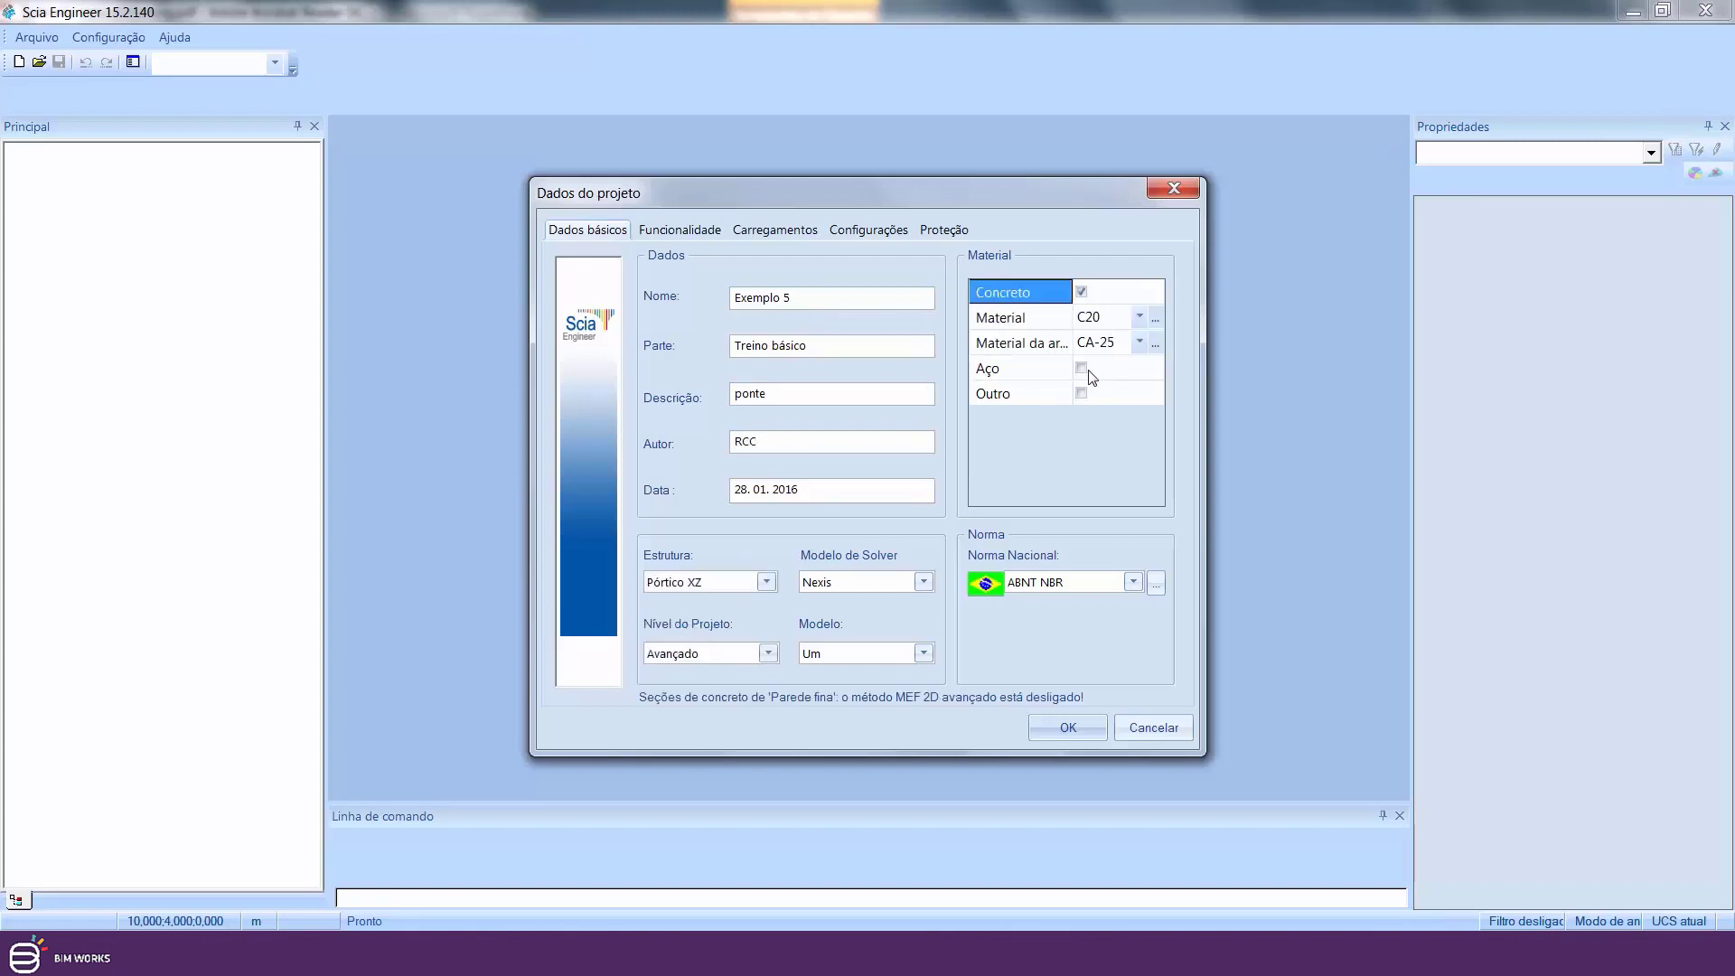
left_click(1081, 367)
left_click(1103, 342)
left_click(1139, 342)
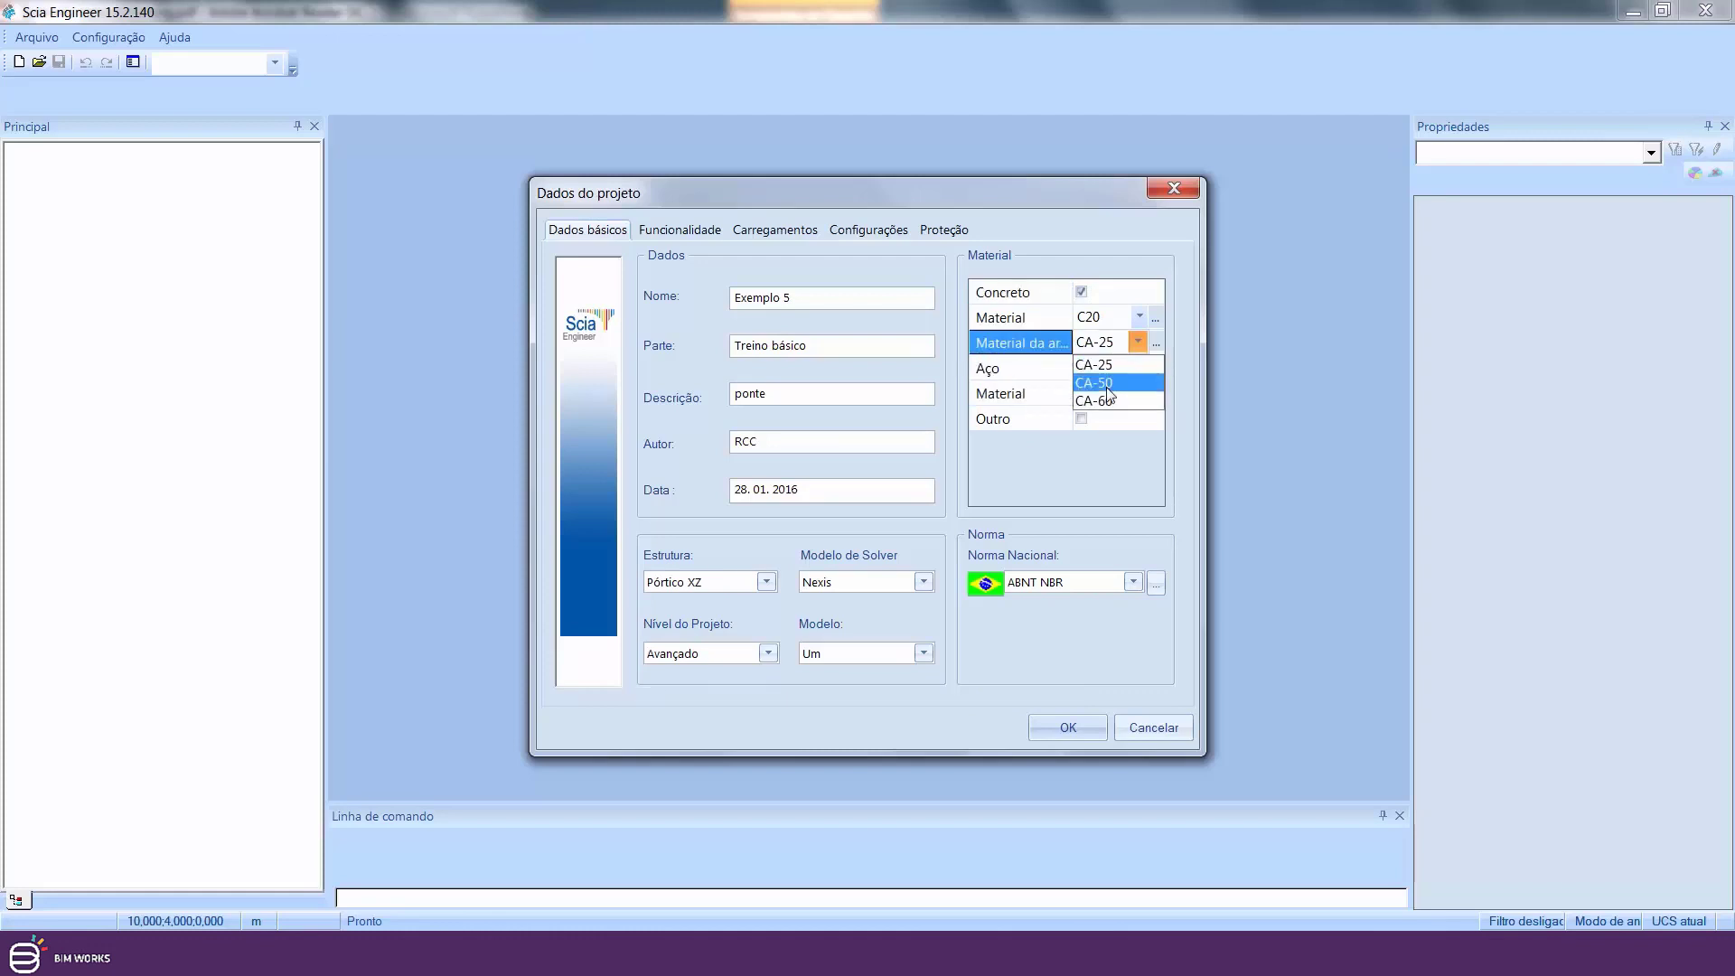
left_click(1107, 379)
left_click(1068, 729)
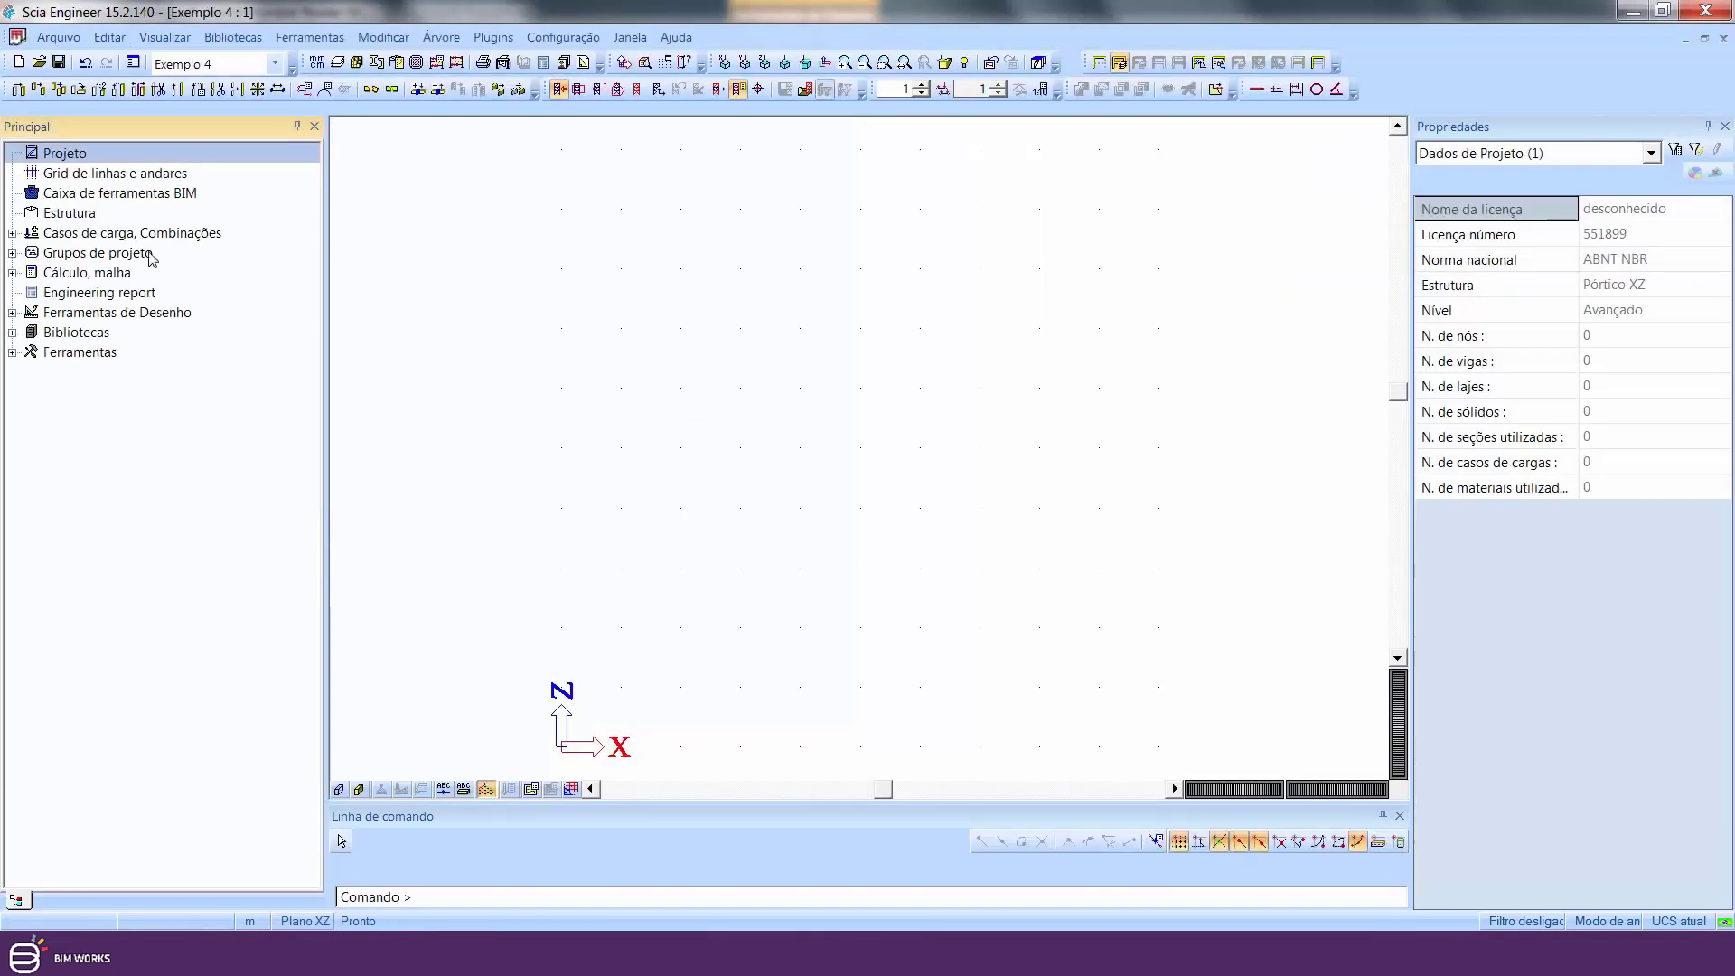
- Start a new 1D element and add a rectangular concrete cross-section with H 500 mm and B 300 mm
left_click(69, 213)
left_click(18, 164)
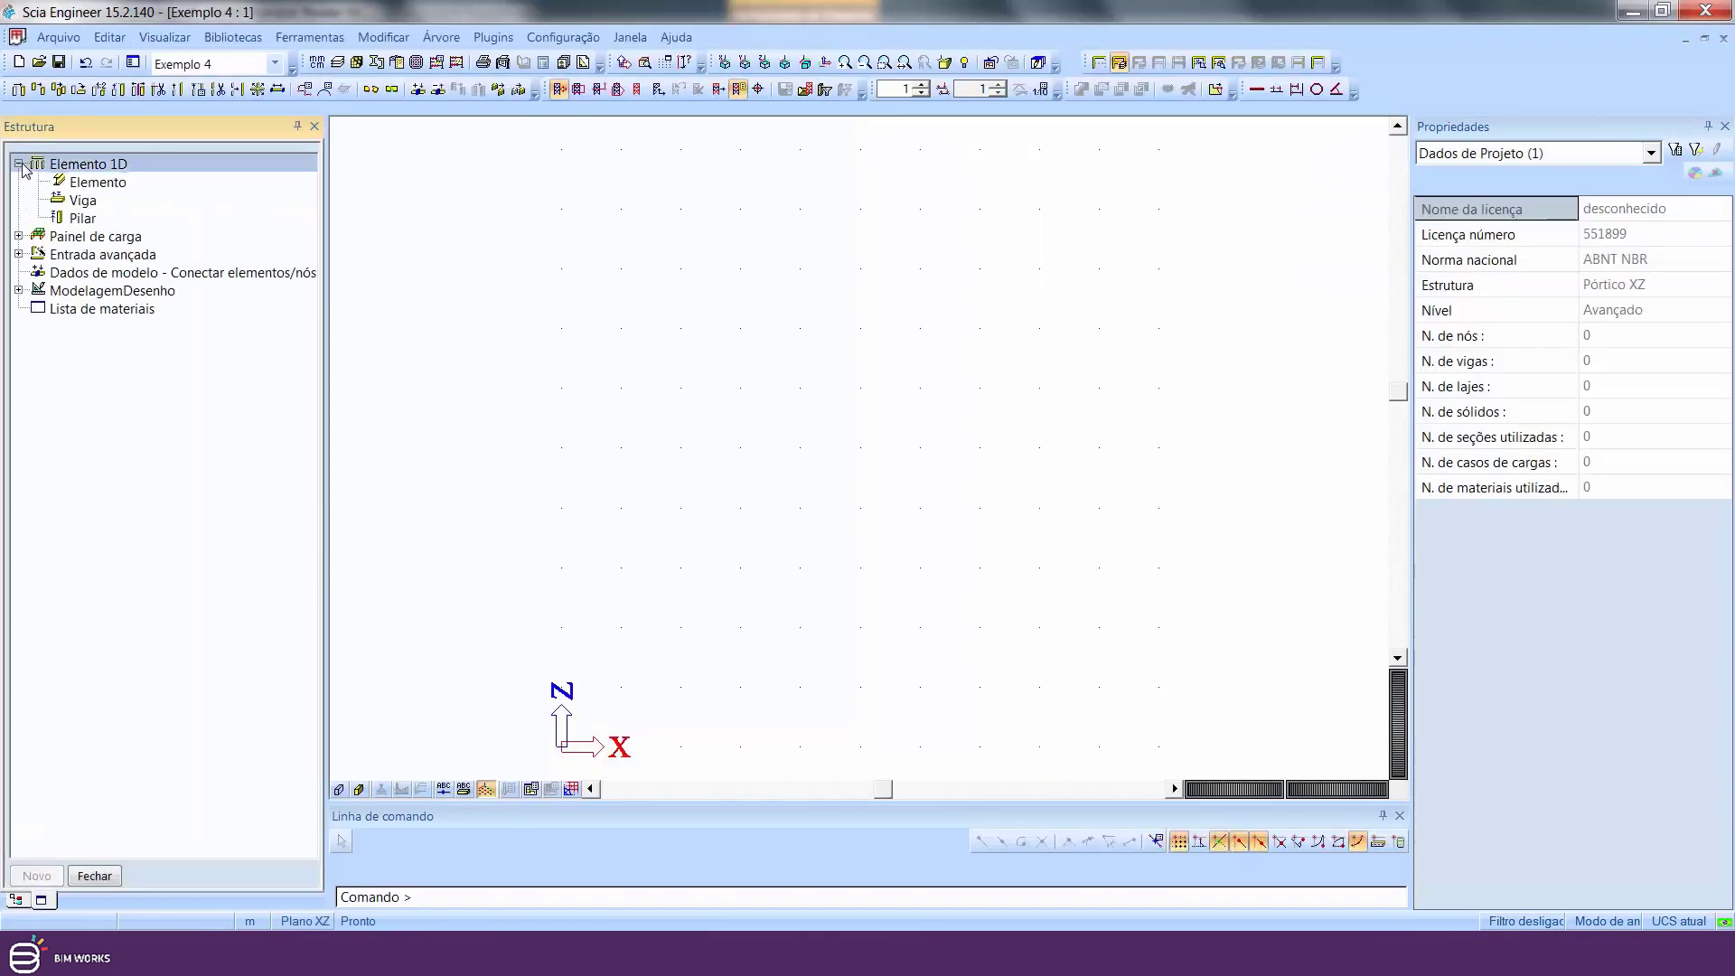
double_click(94, 181)
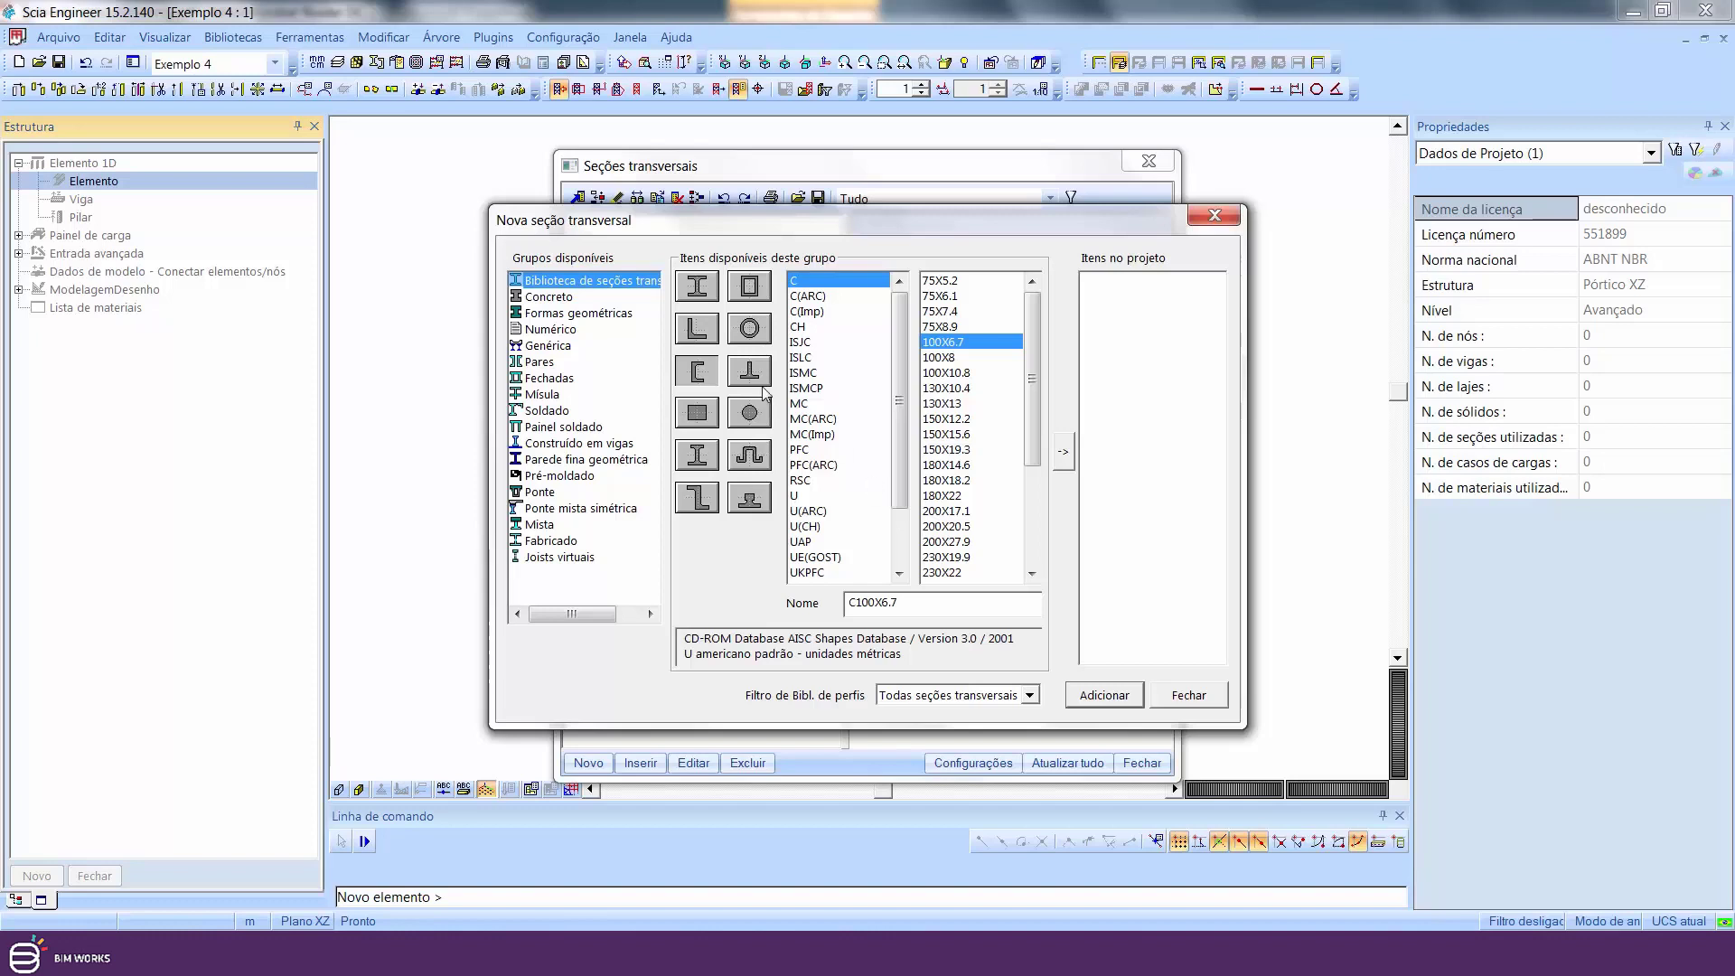
left_click(571, 297)
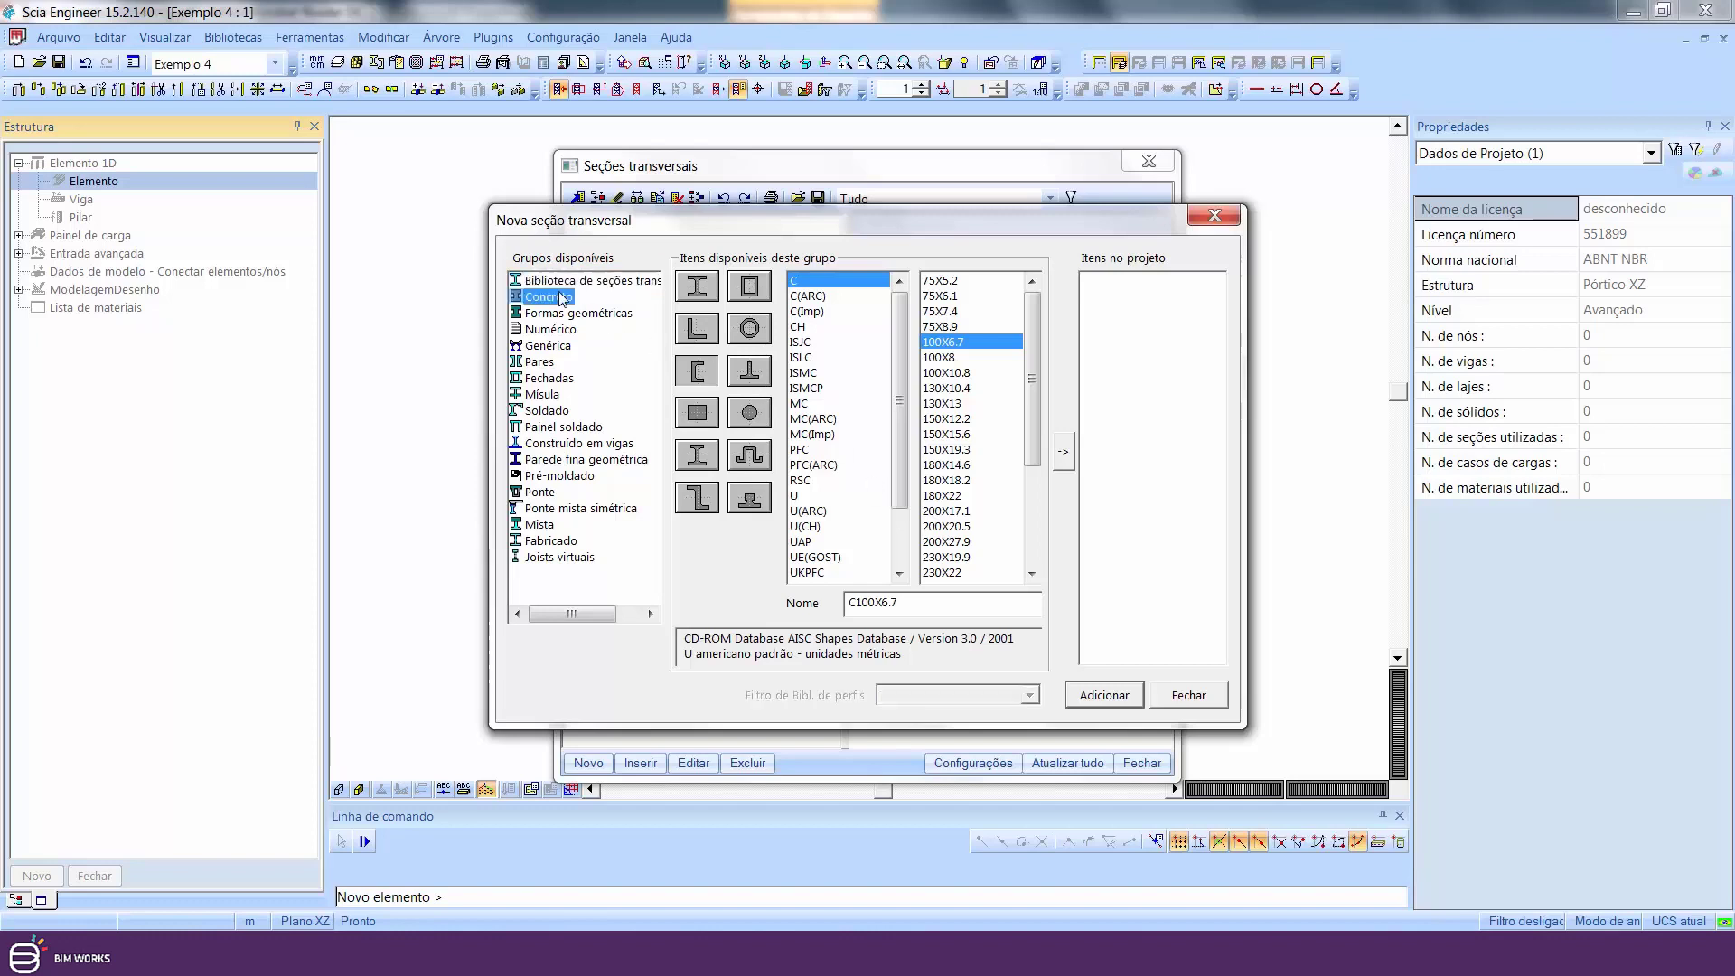
left_click(714, 288)
double_click(714, 287)
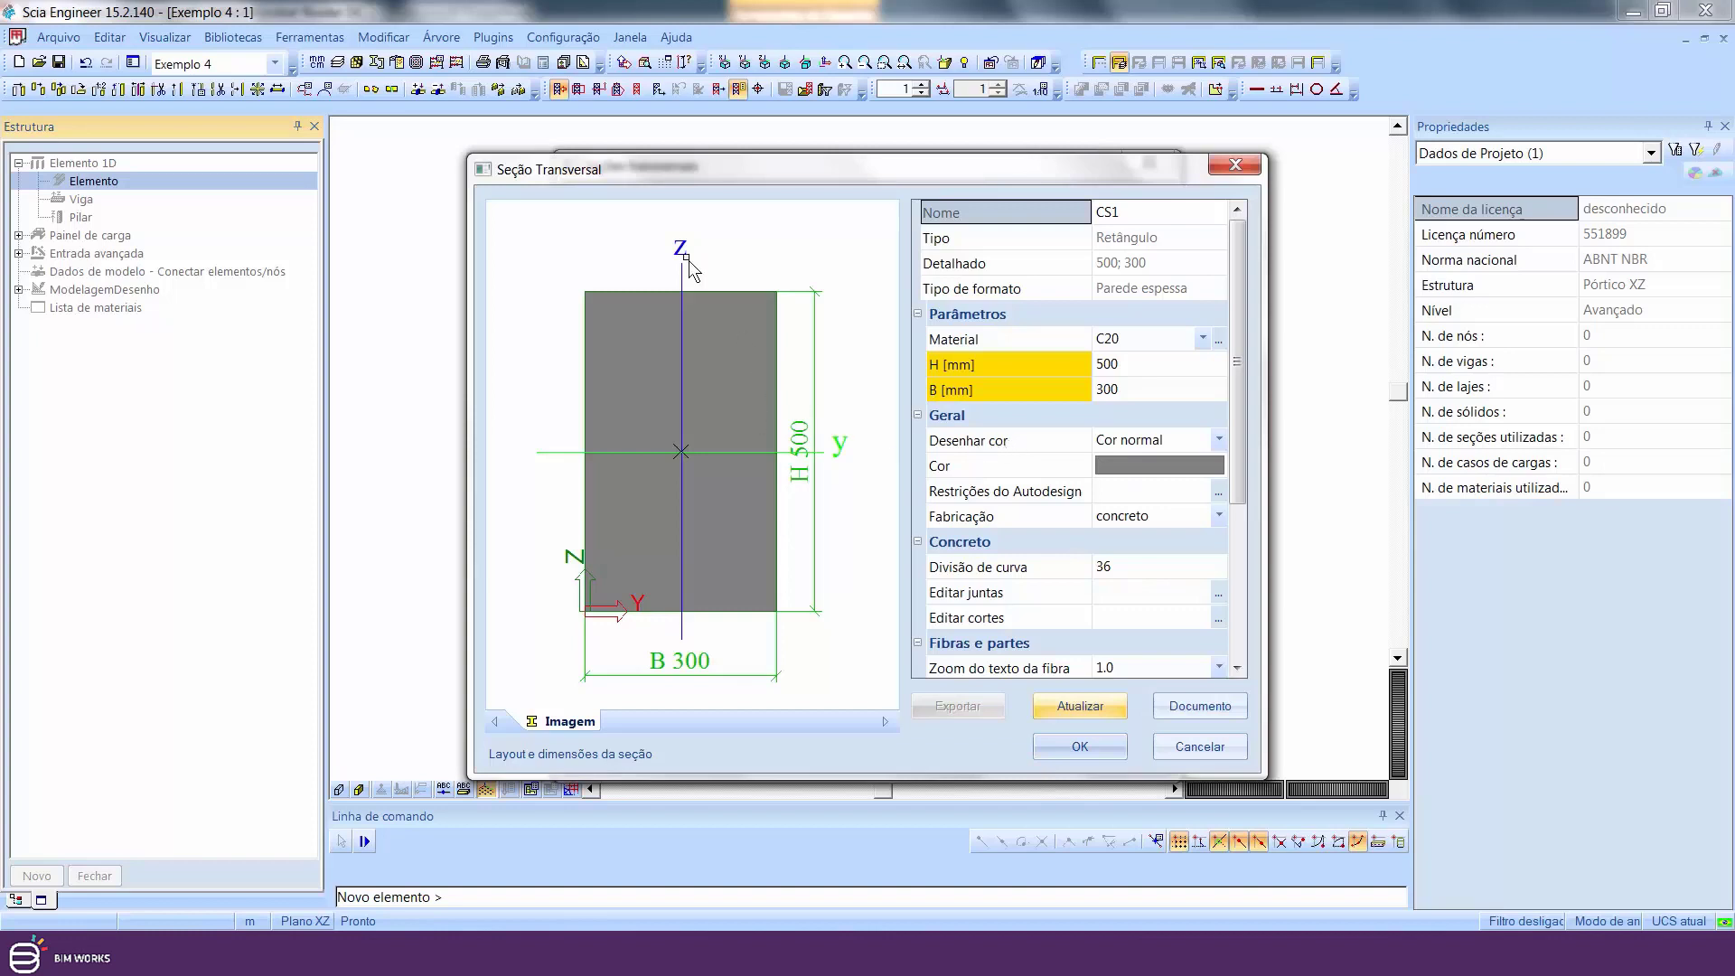
left_click(1085, 706)
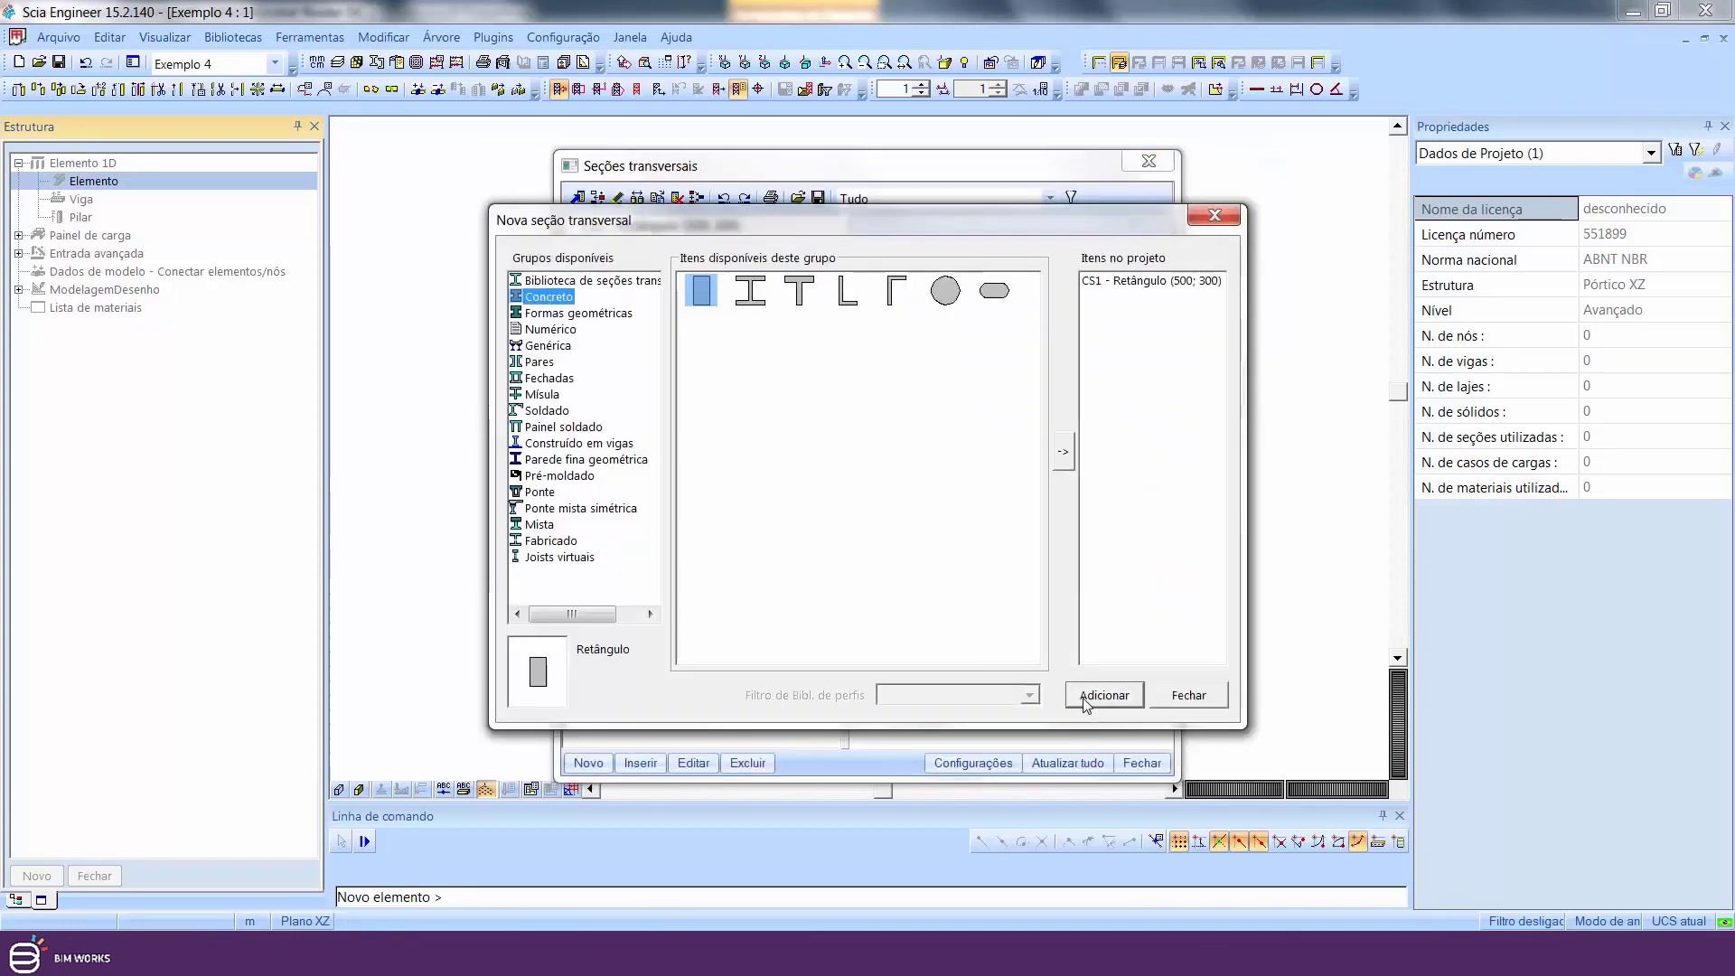
- Add a second rectangular concrete cross-section with H set to 200 mm and B at 300 mm
double_click(702, 287)
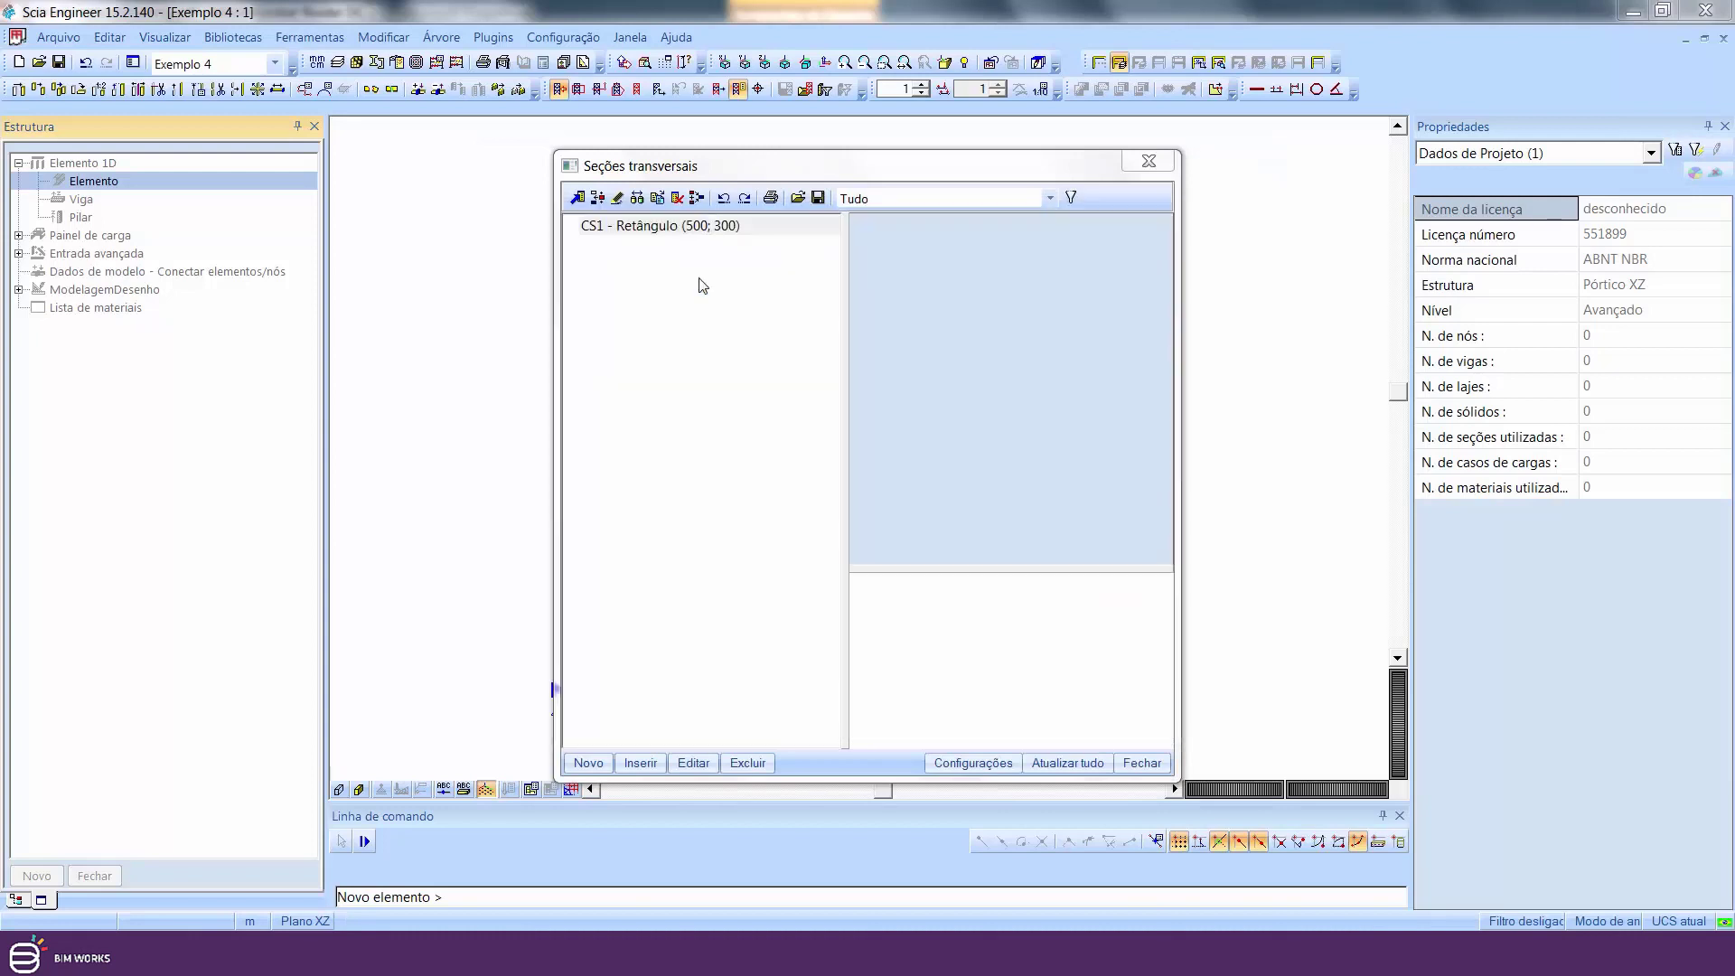
left_click(1147, 366)
type("200")
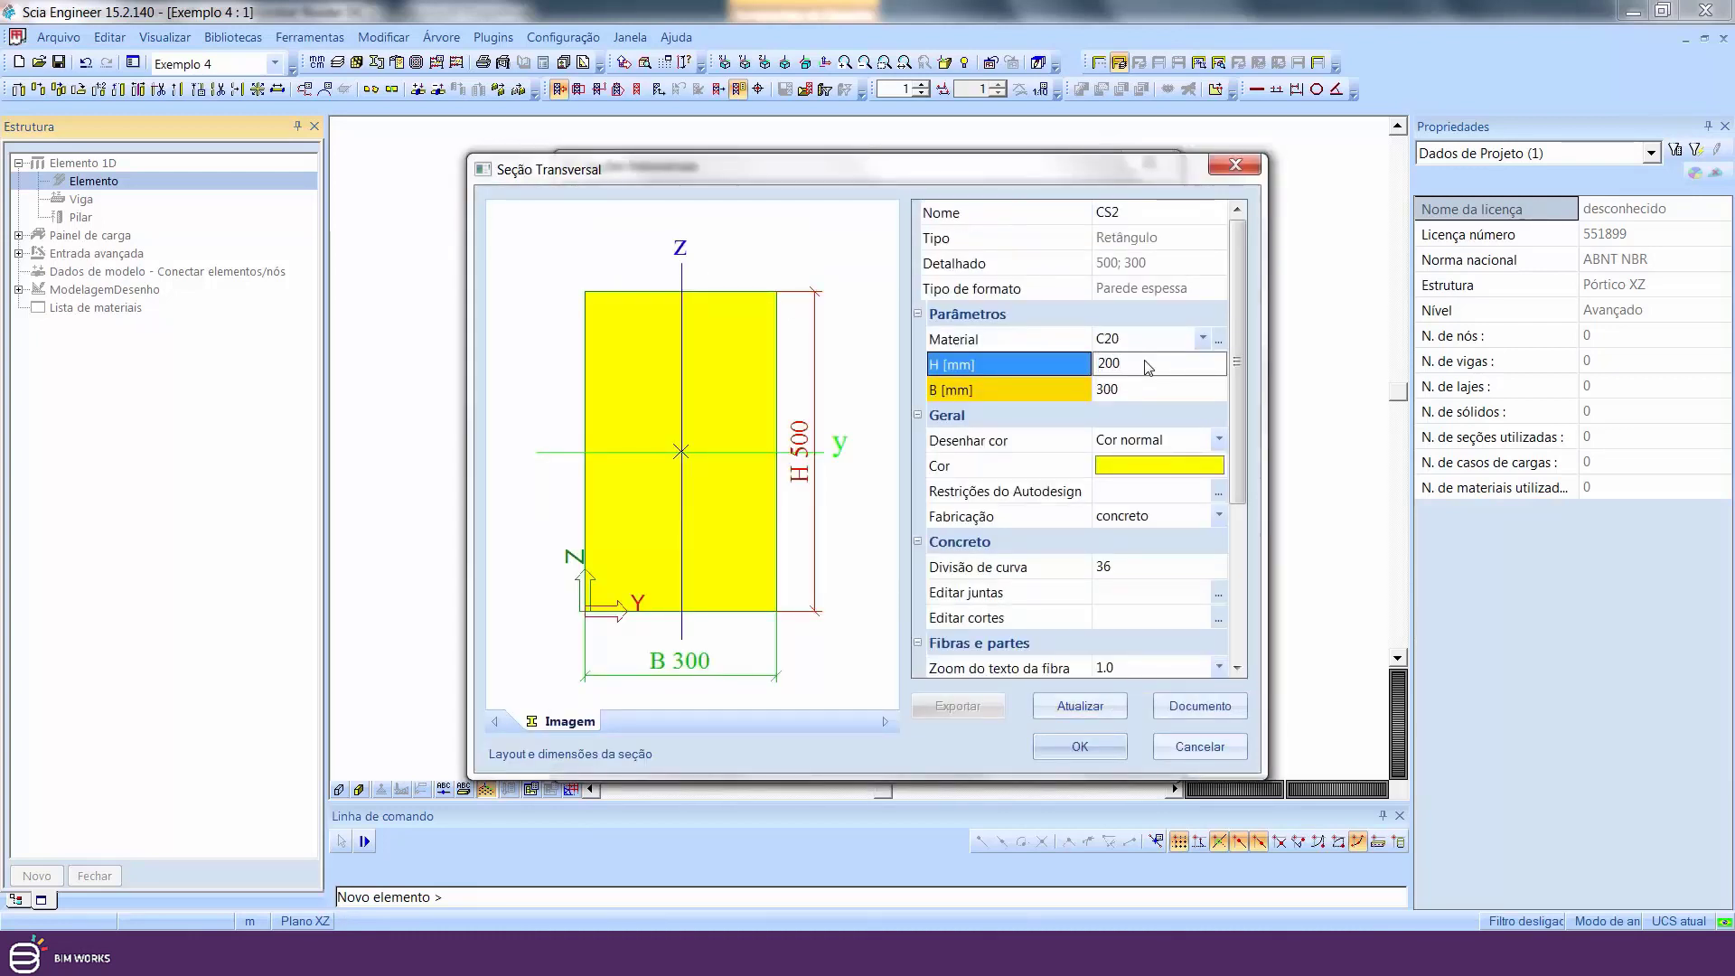
key("Return")
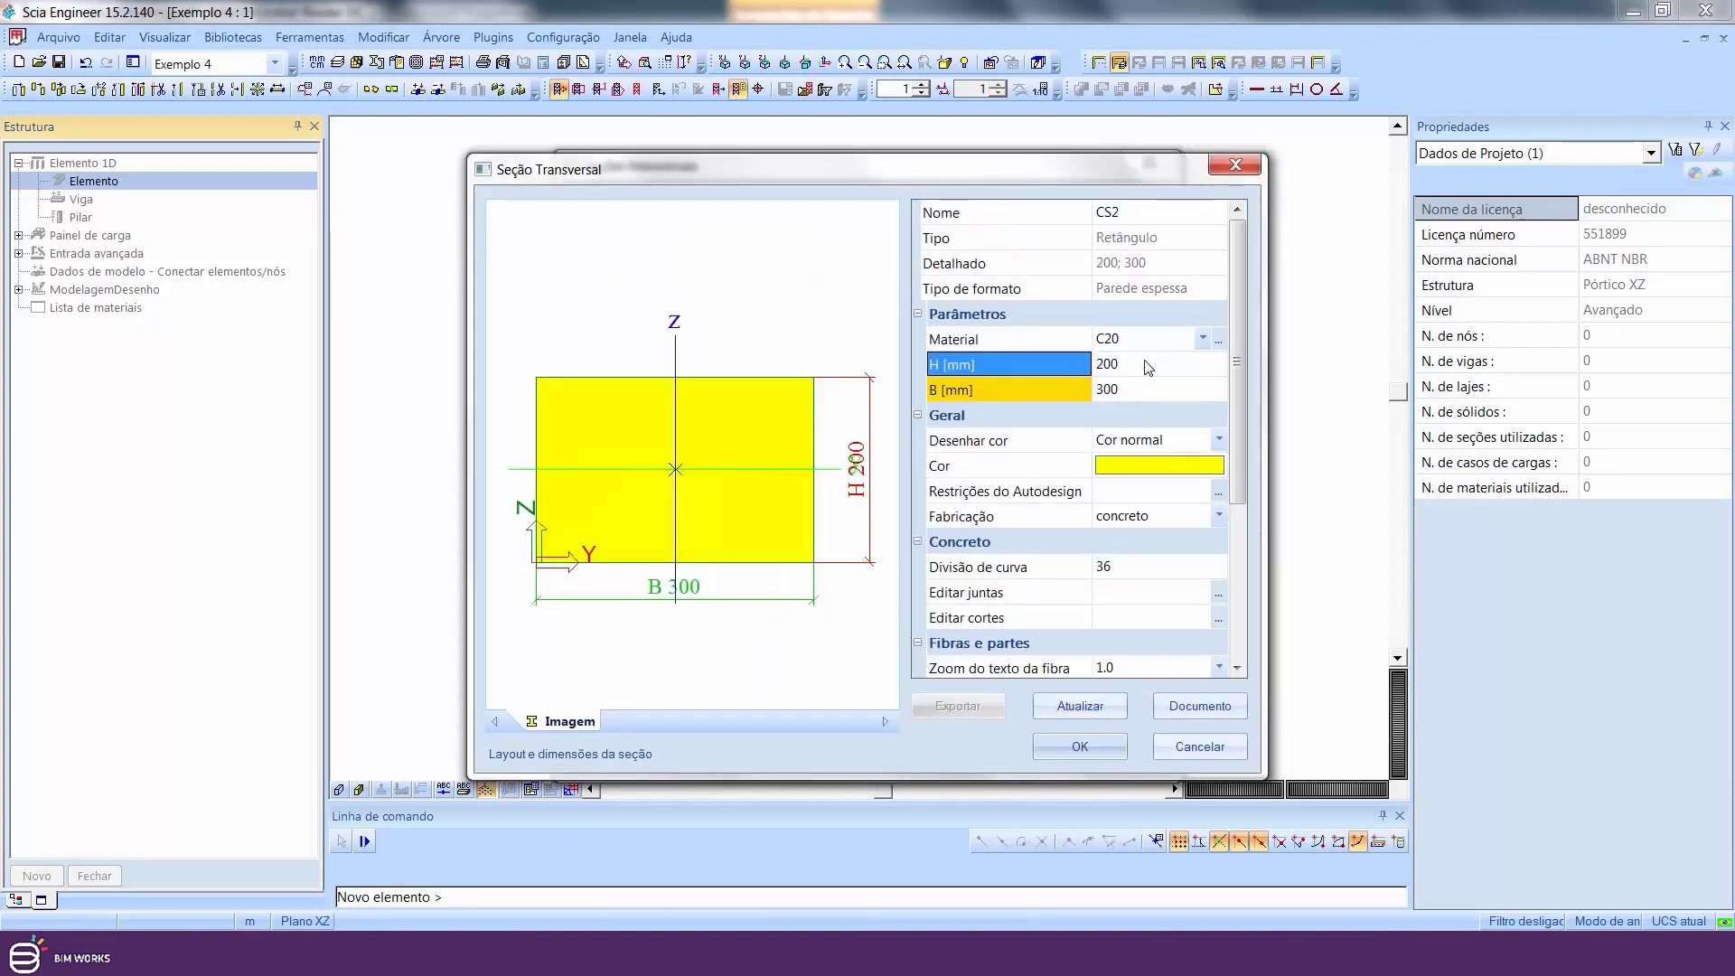
left_click(1081, 746)
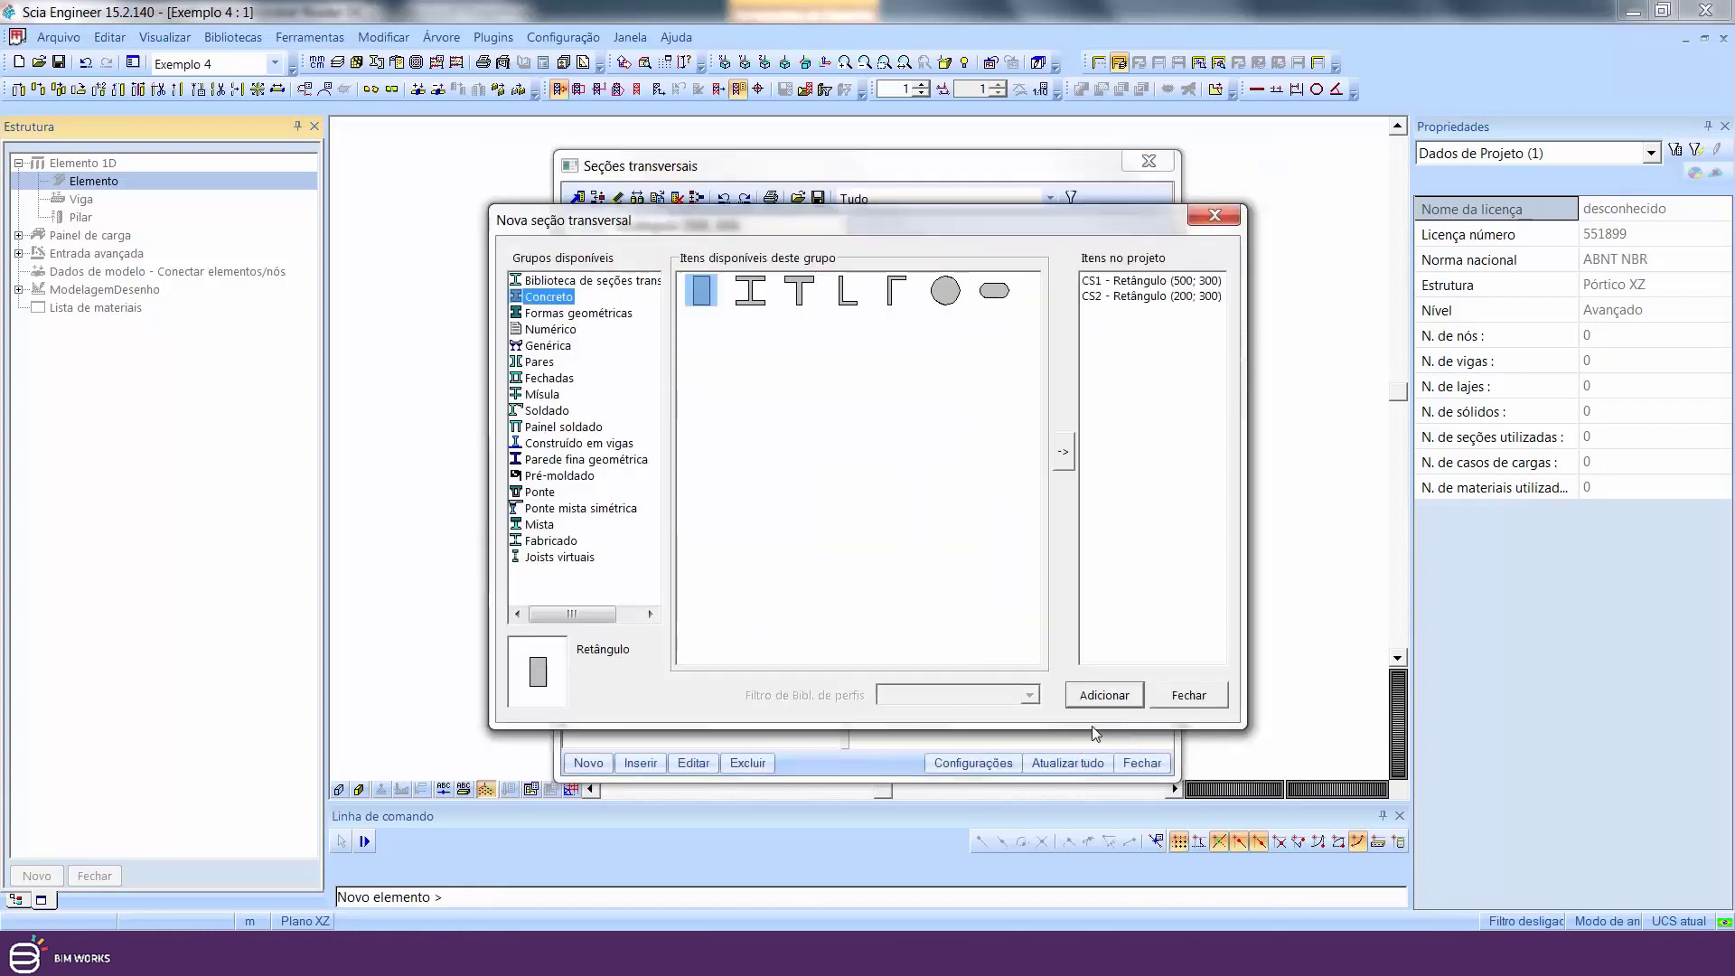
- Add the steel C100X6.7 profile from the section library and finish defining the cross-sections
left_click(562, 282)
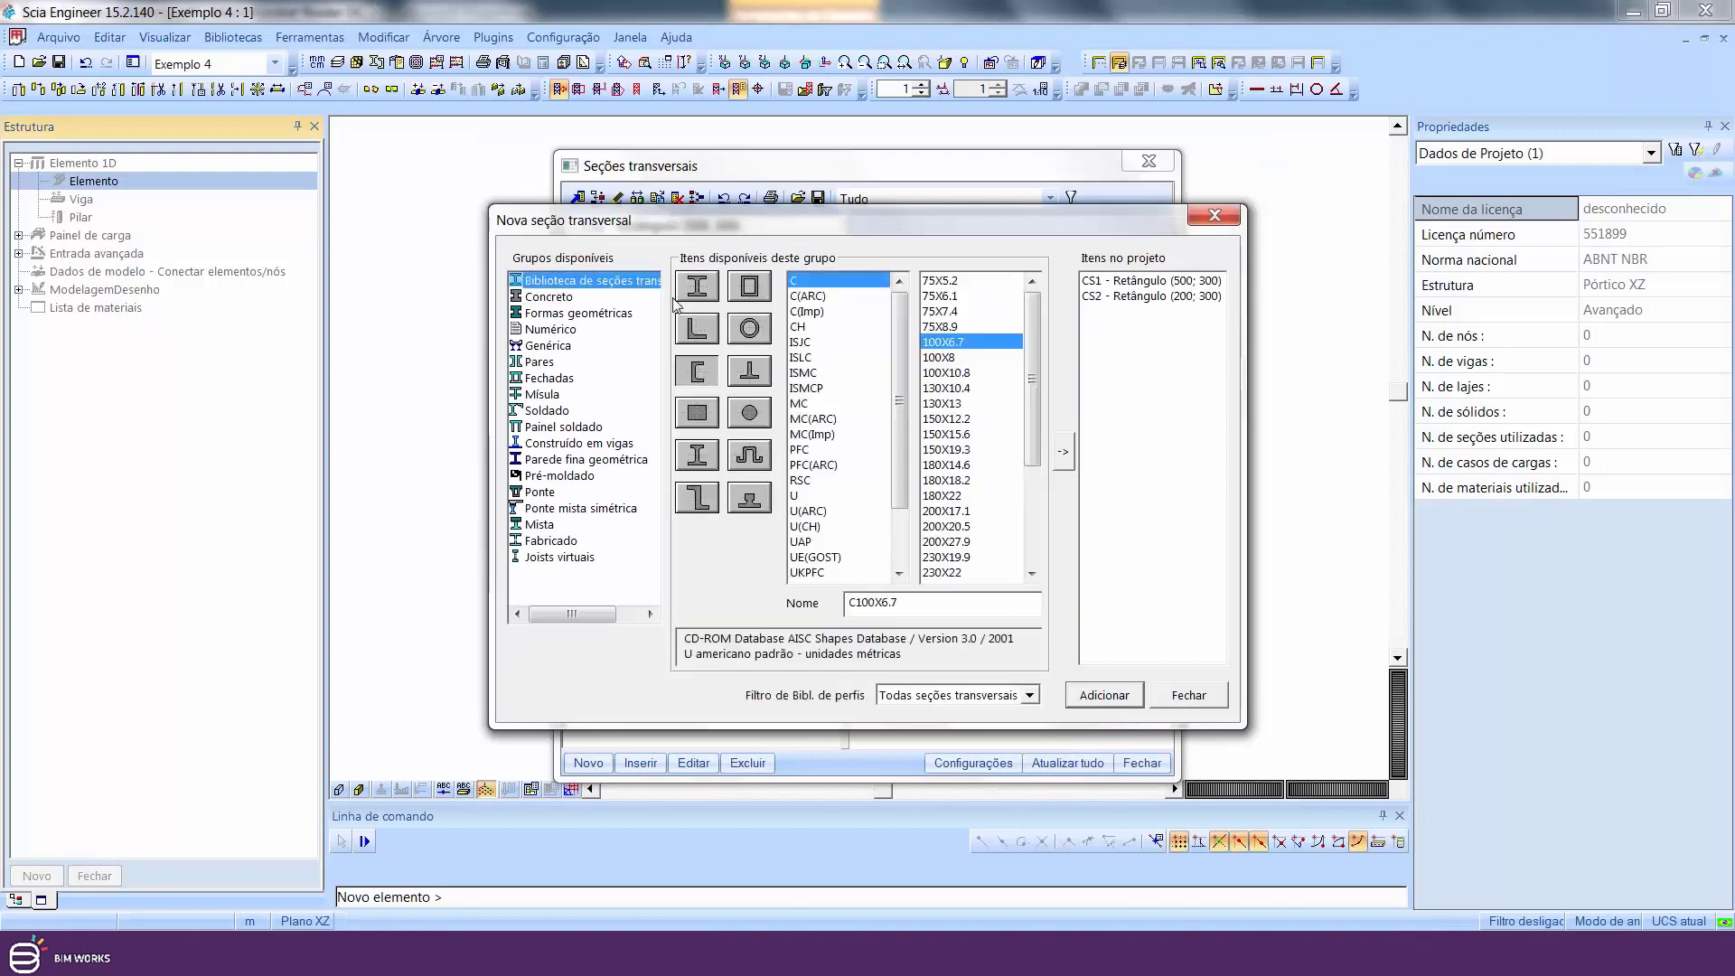
key("Escape")
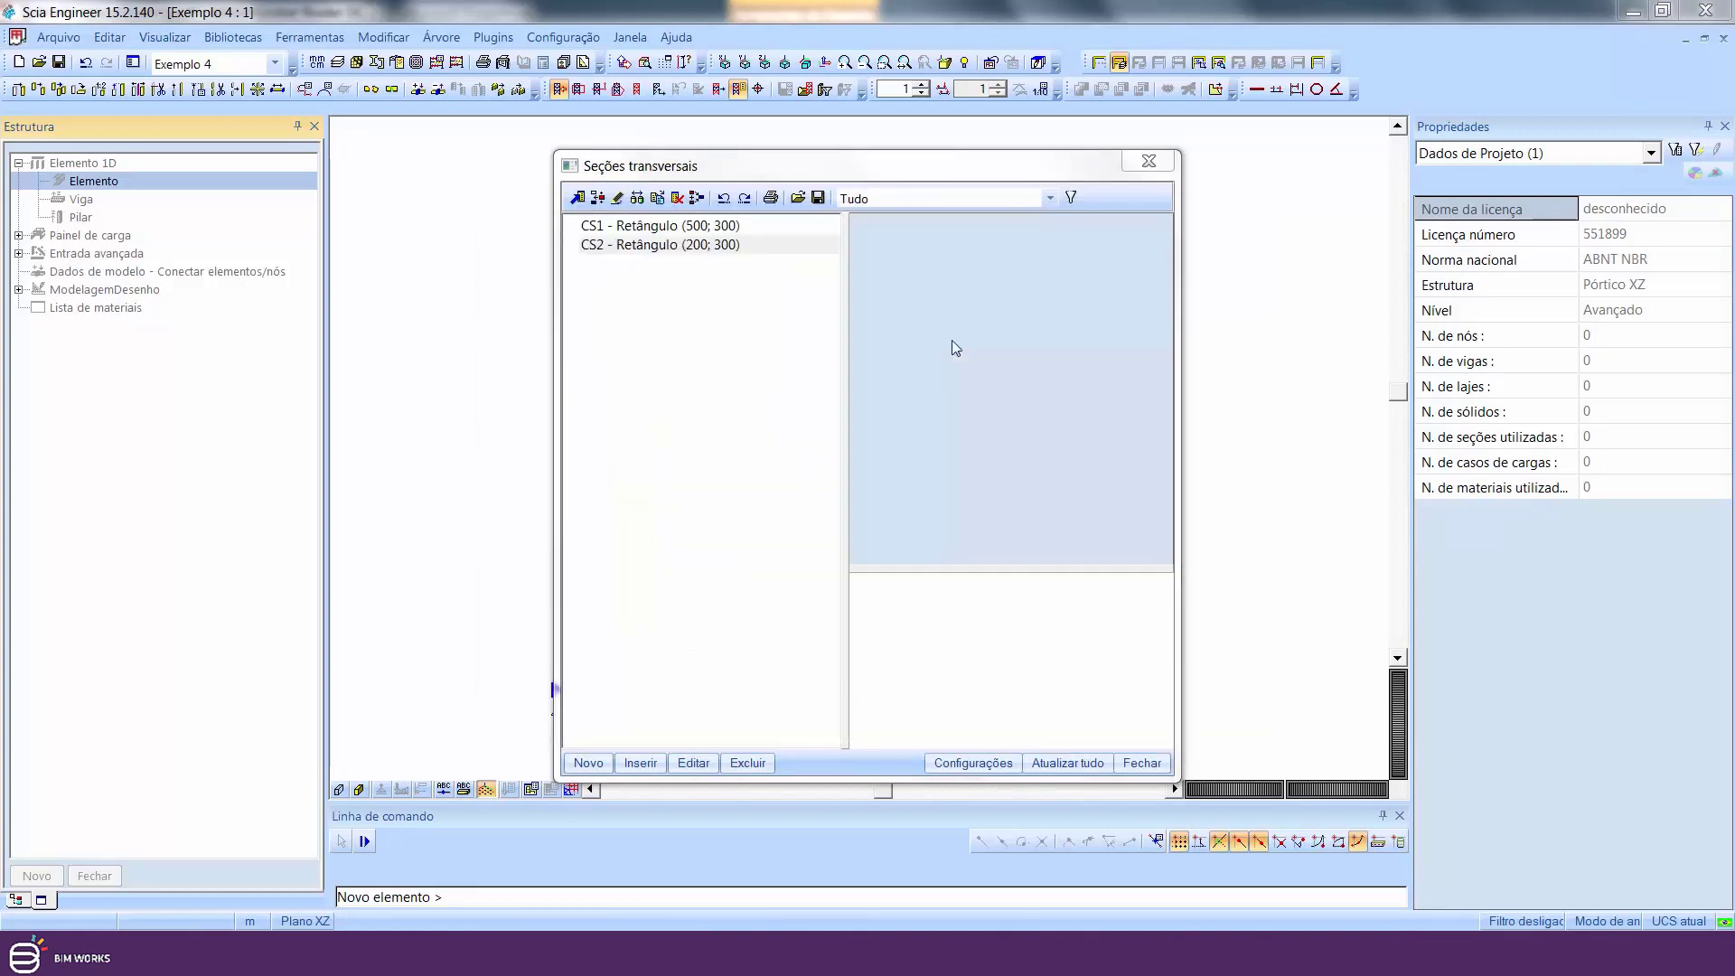
left_click(1080, 744)
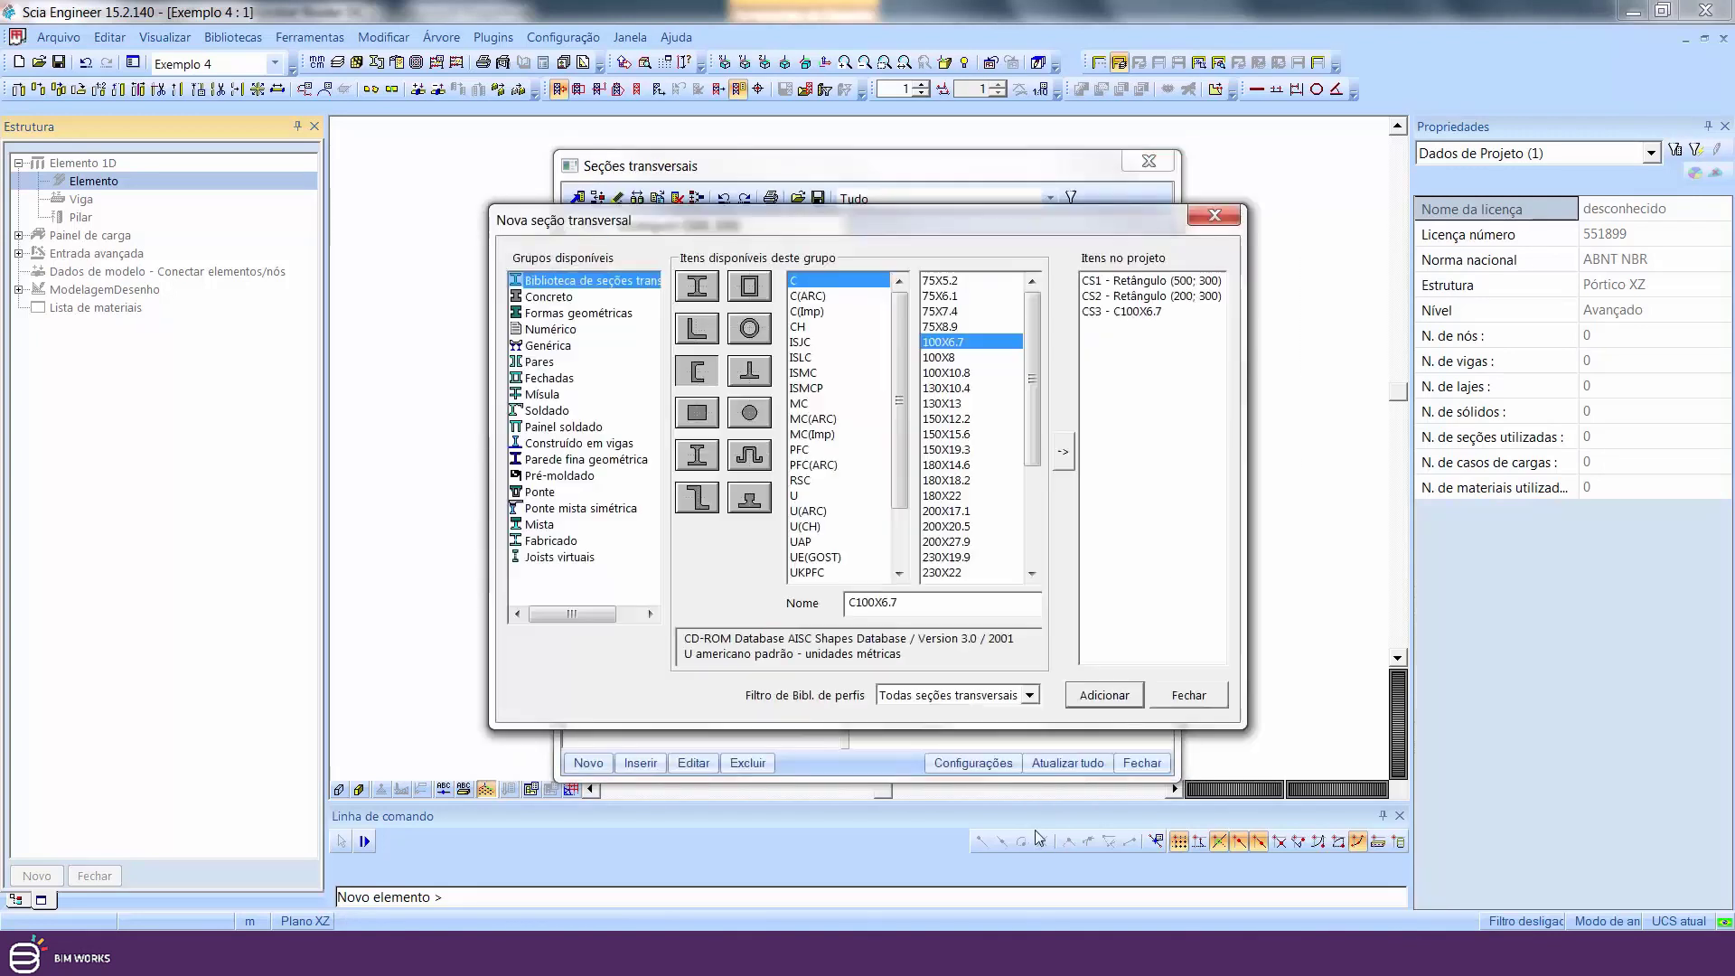
left_click(1191, 697)
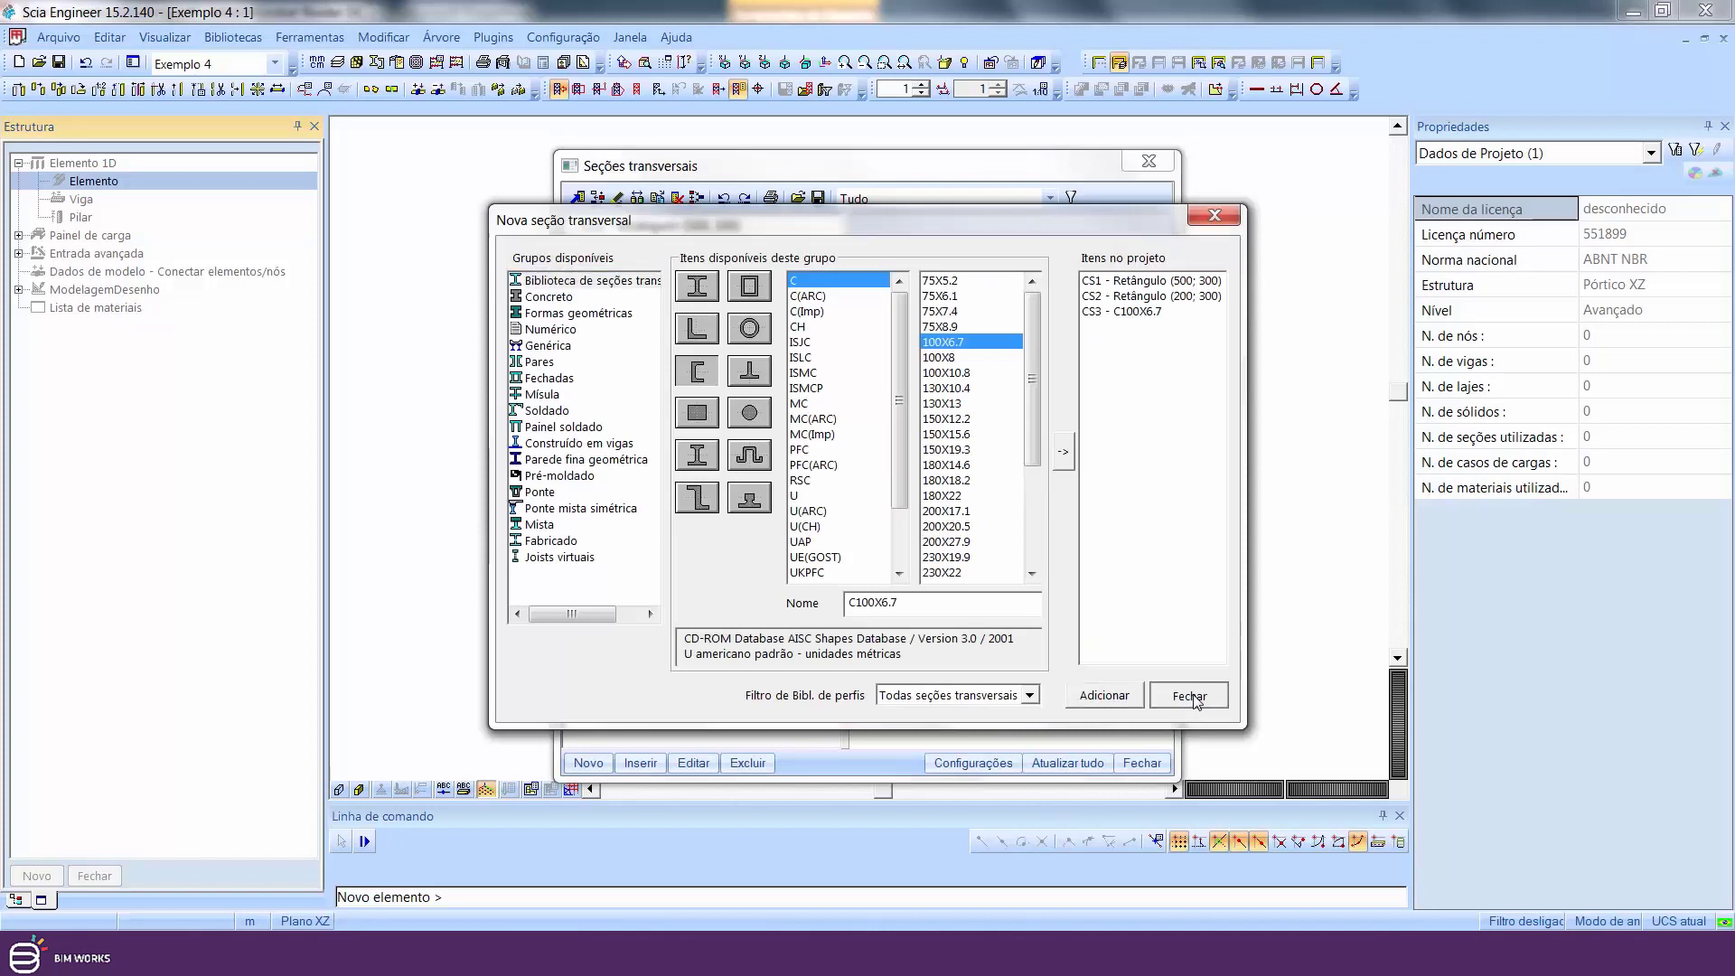
left_click(1146, 764)
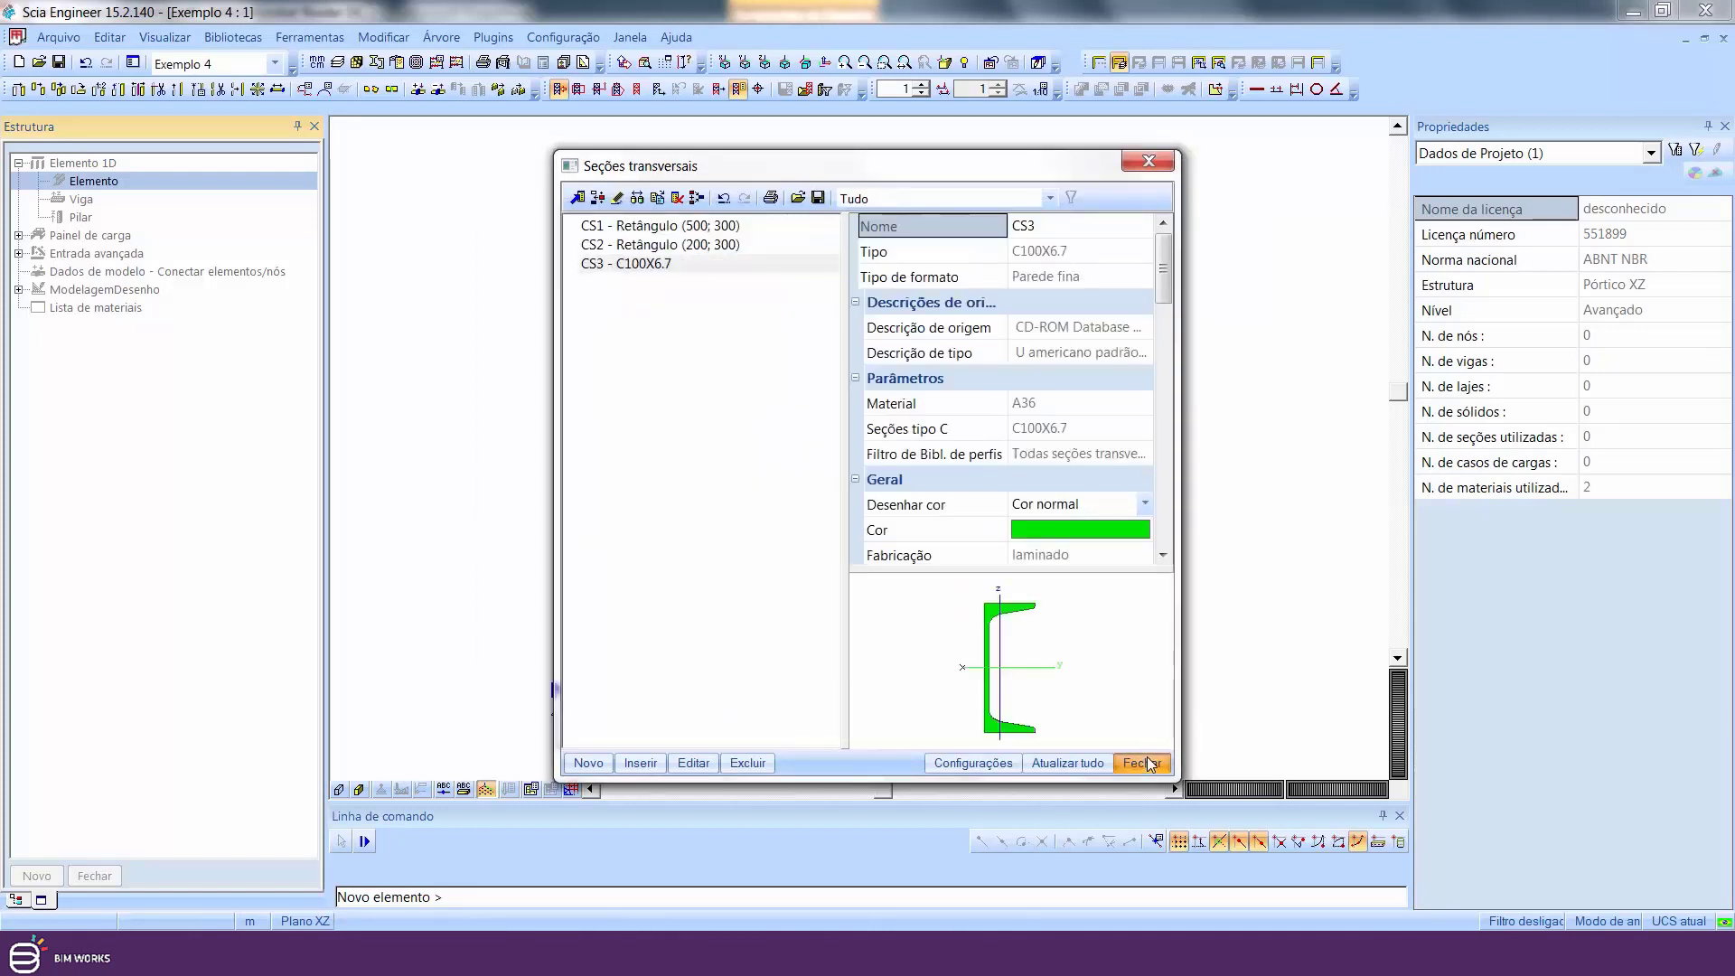
- Draw a 10 m horizontal element along X from the origin using cross-section CS1 - Retângulo (500; 300)
left_click(1087, 349)
left_click(1087, 349)
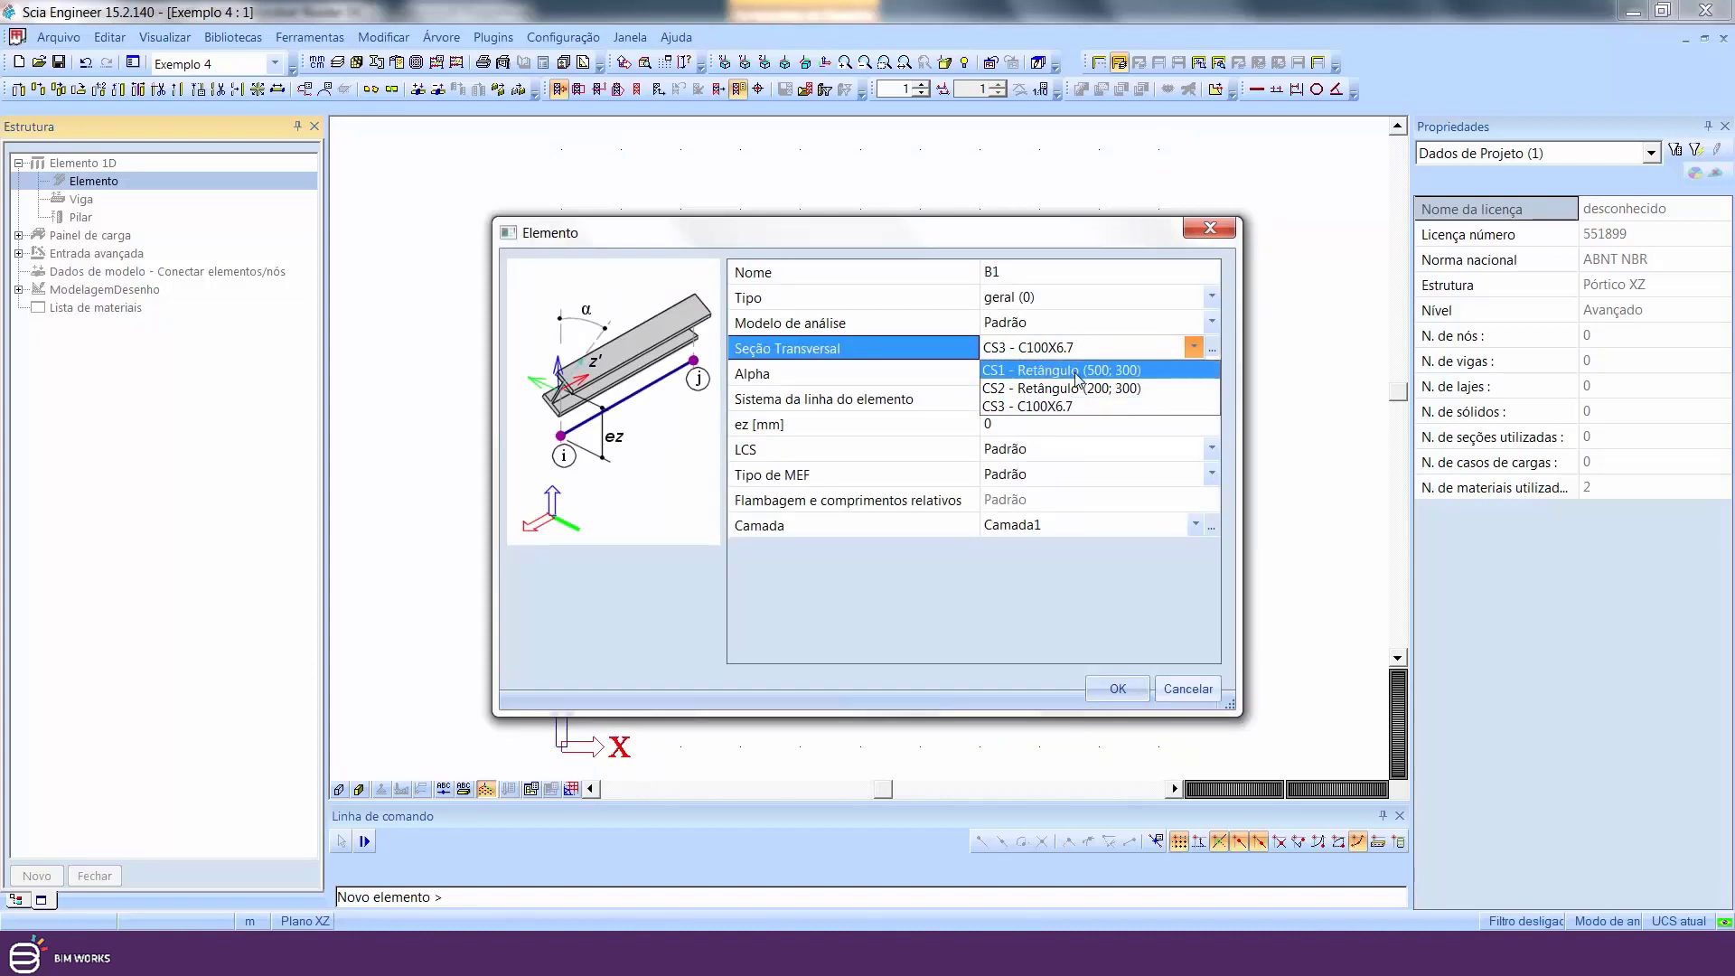
left_click(1061, 370)
left_click(1117, 688)
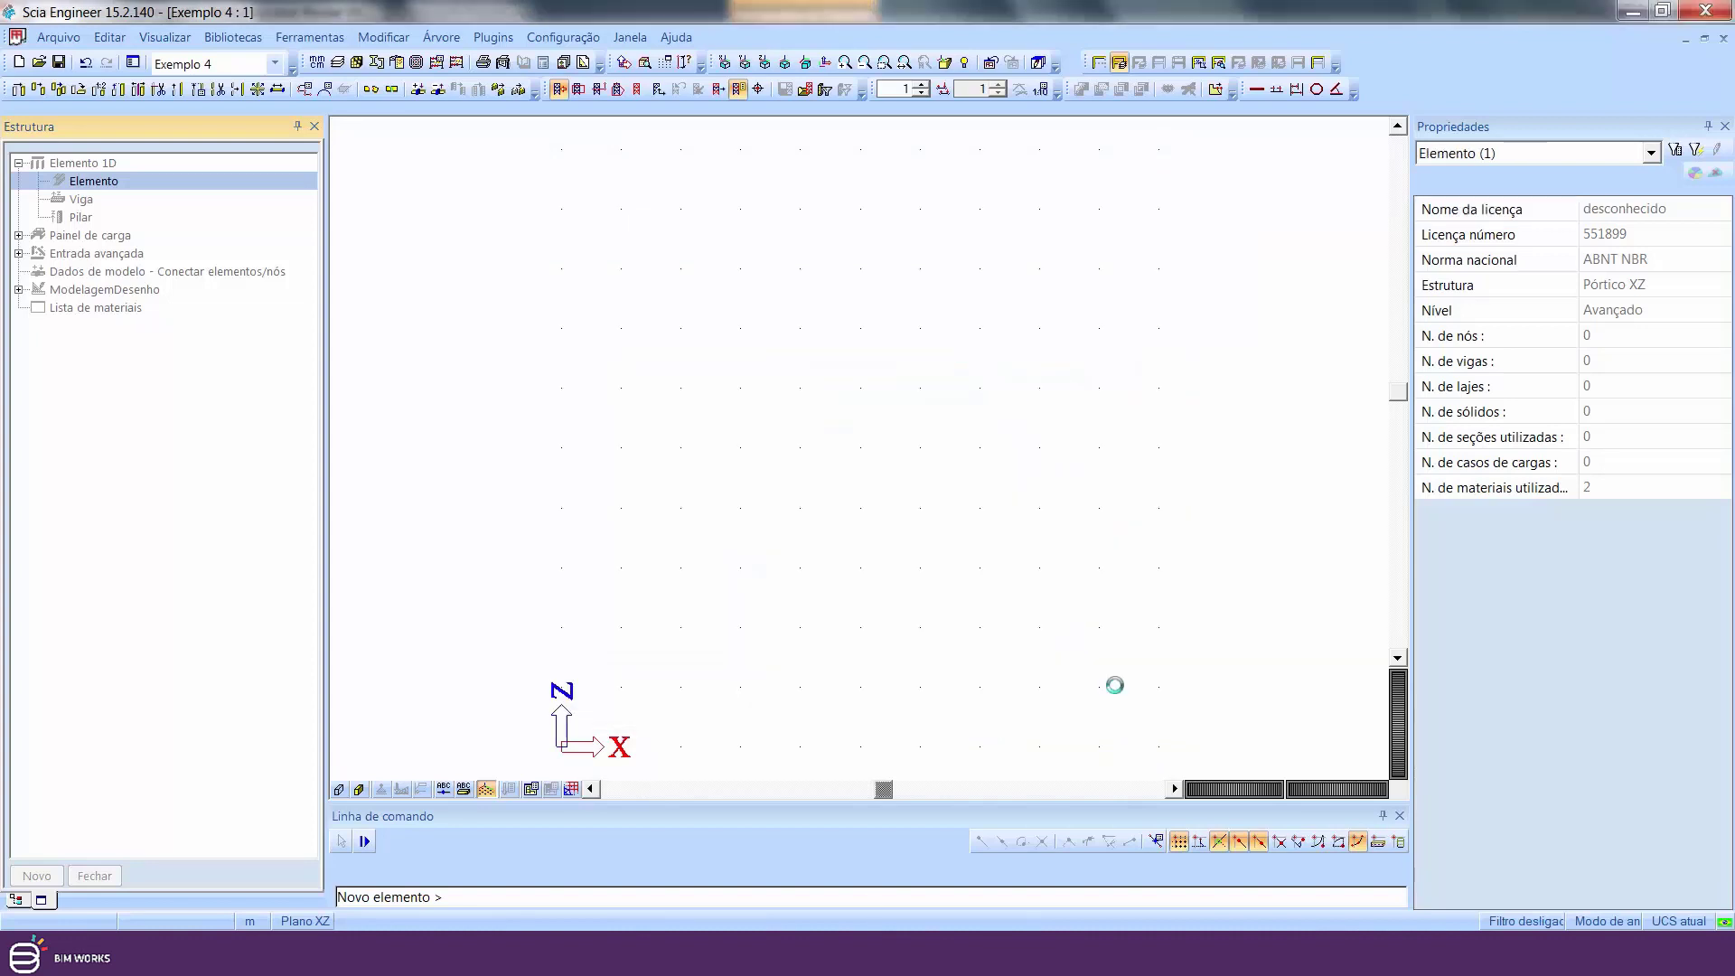
middle_click_drag(730, 709, 701, 563)
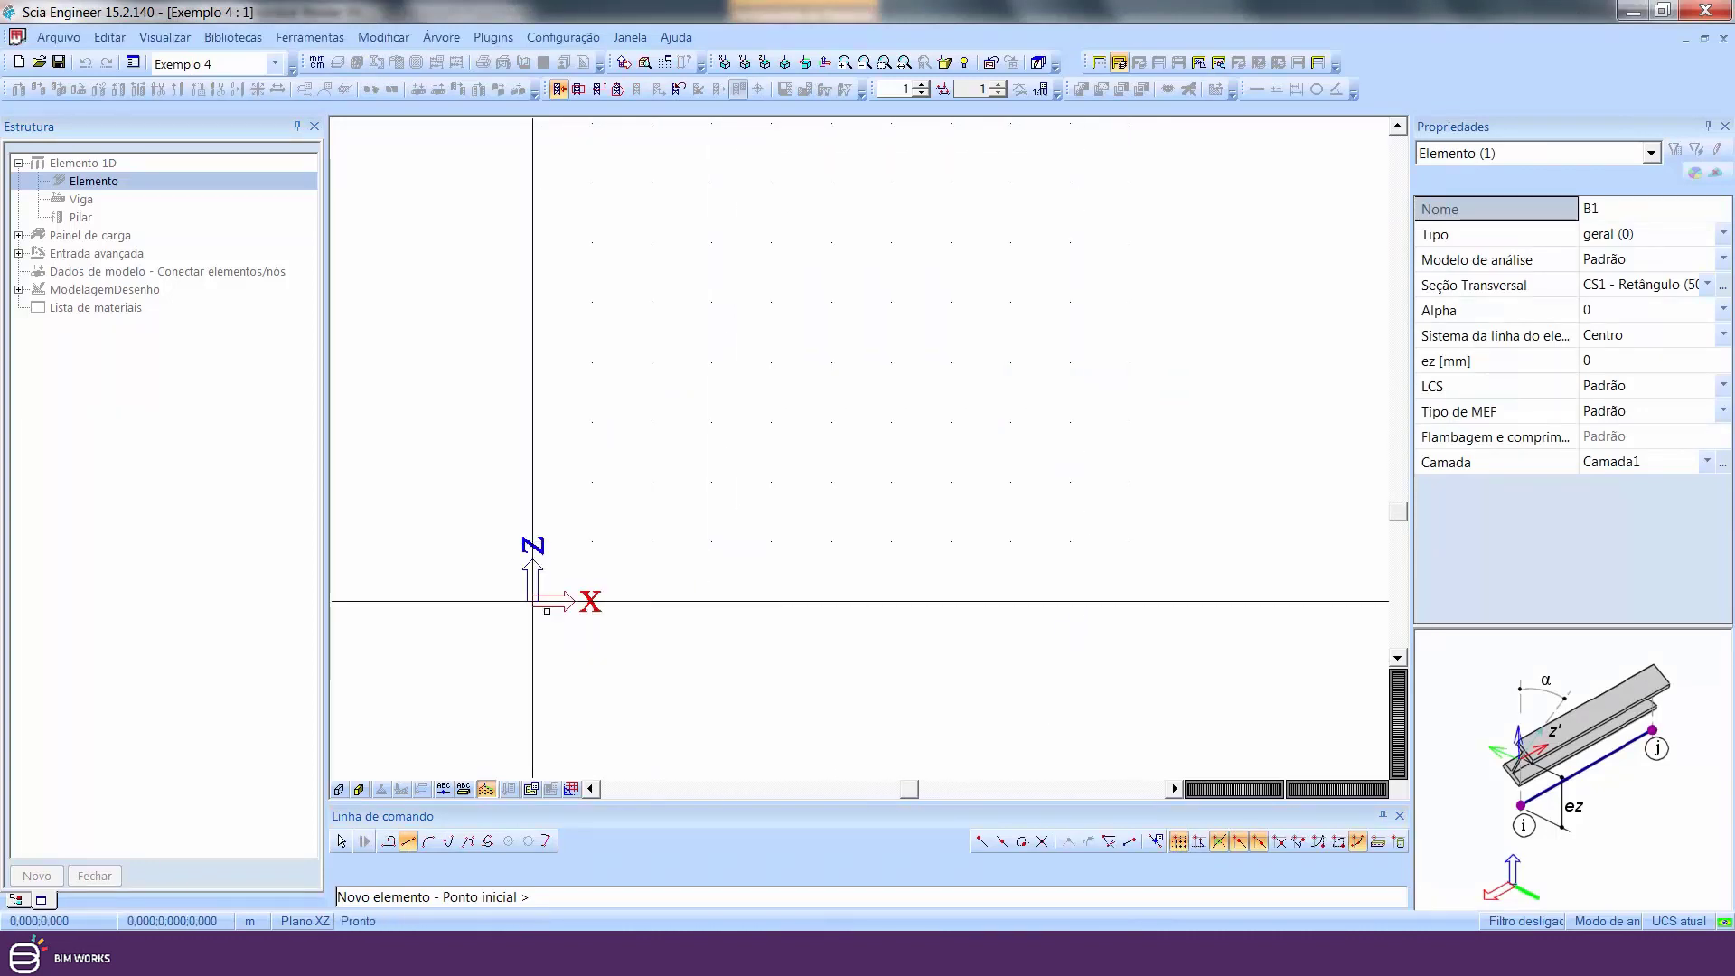
left_click(532, 601)
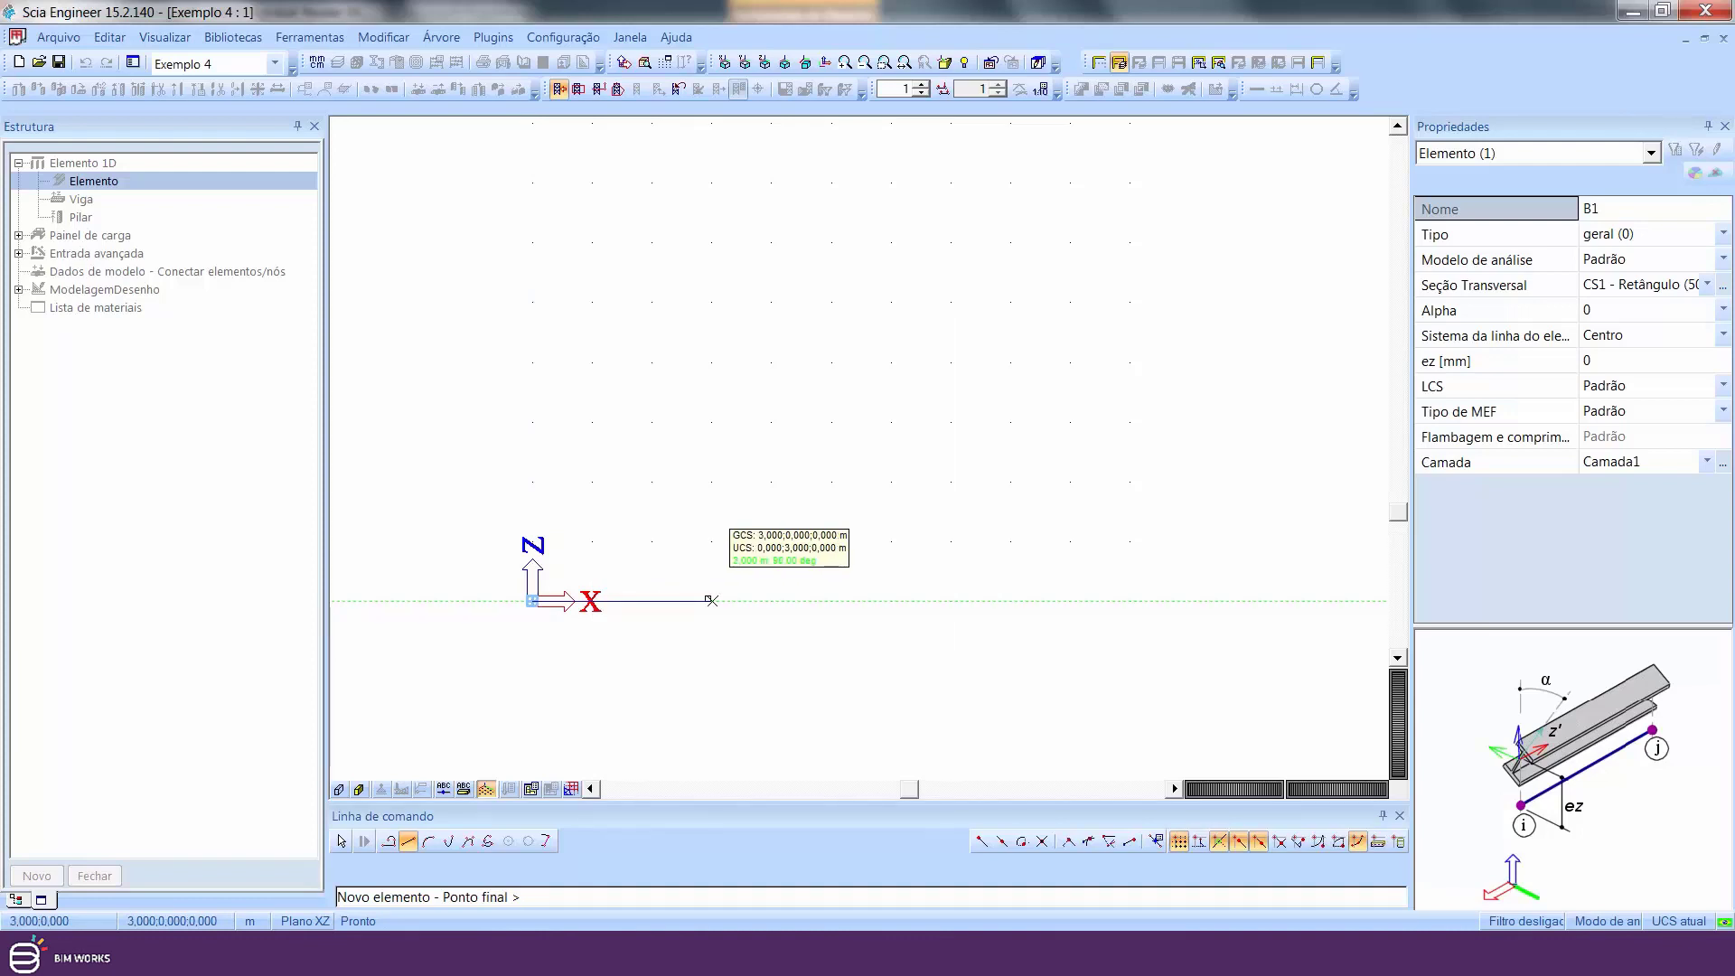
type("10")
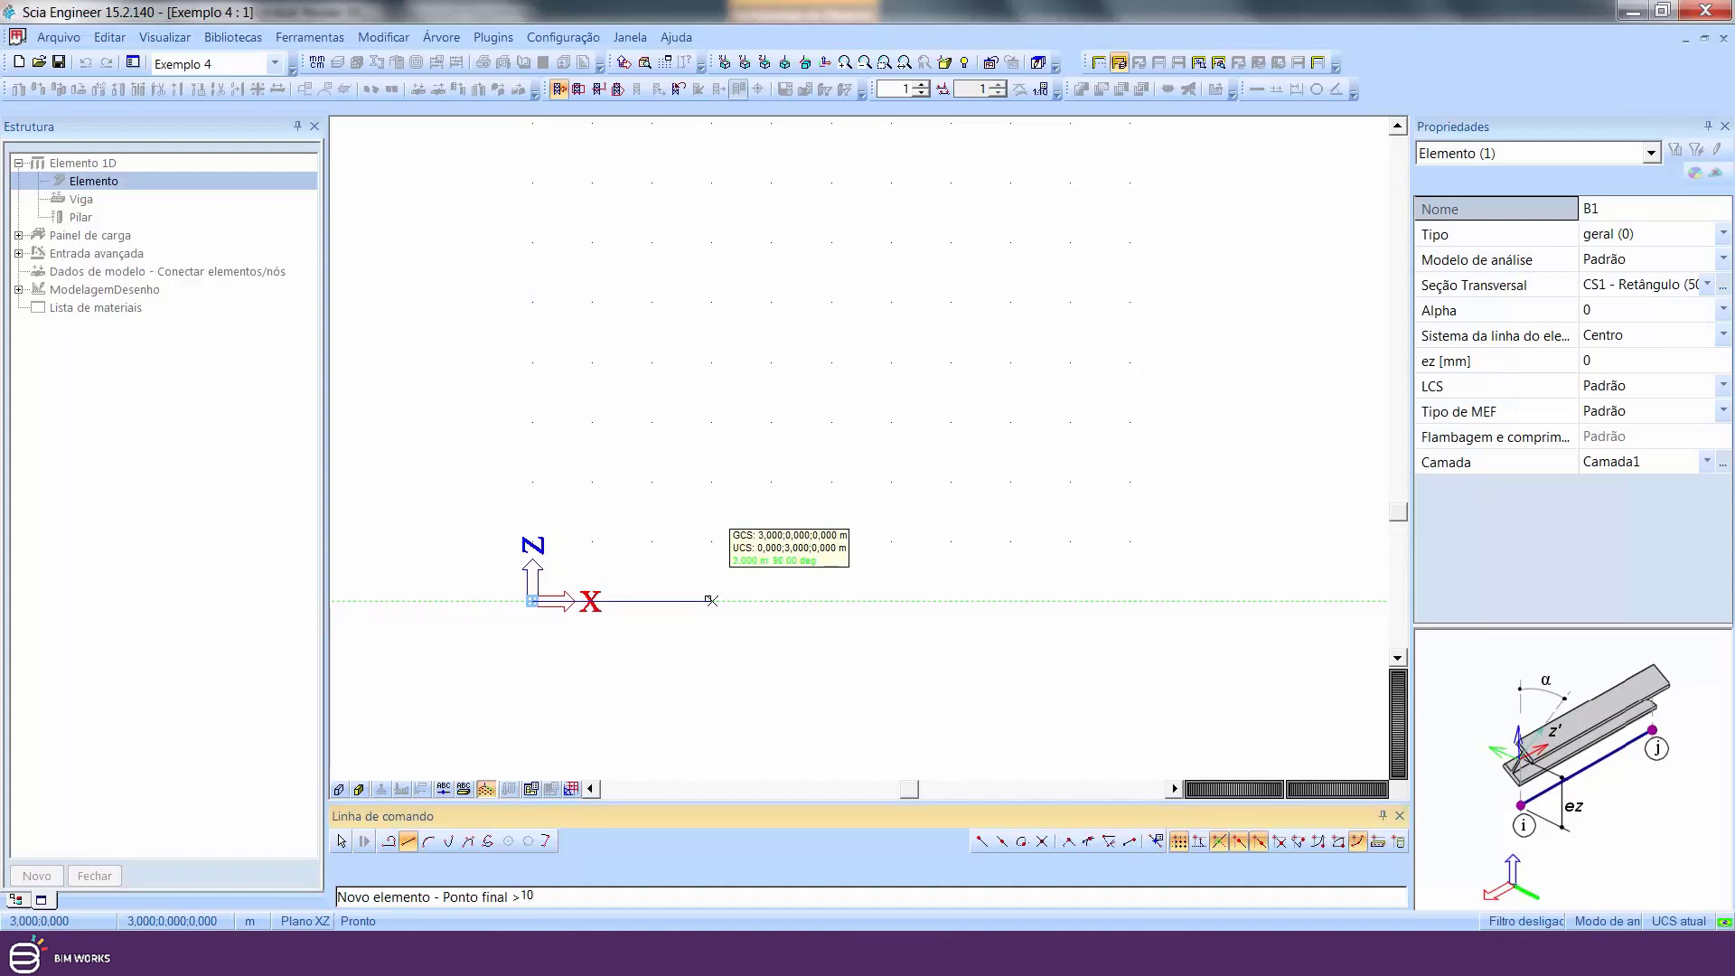
key("Return")
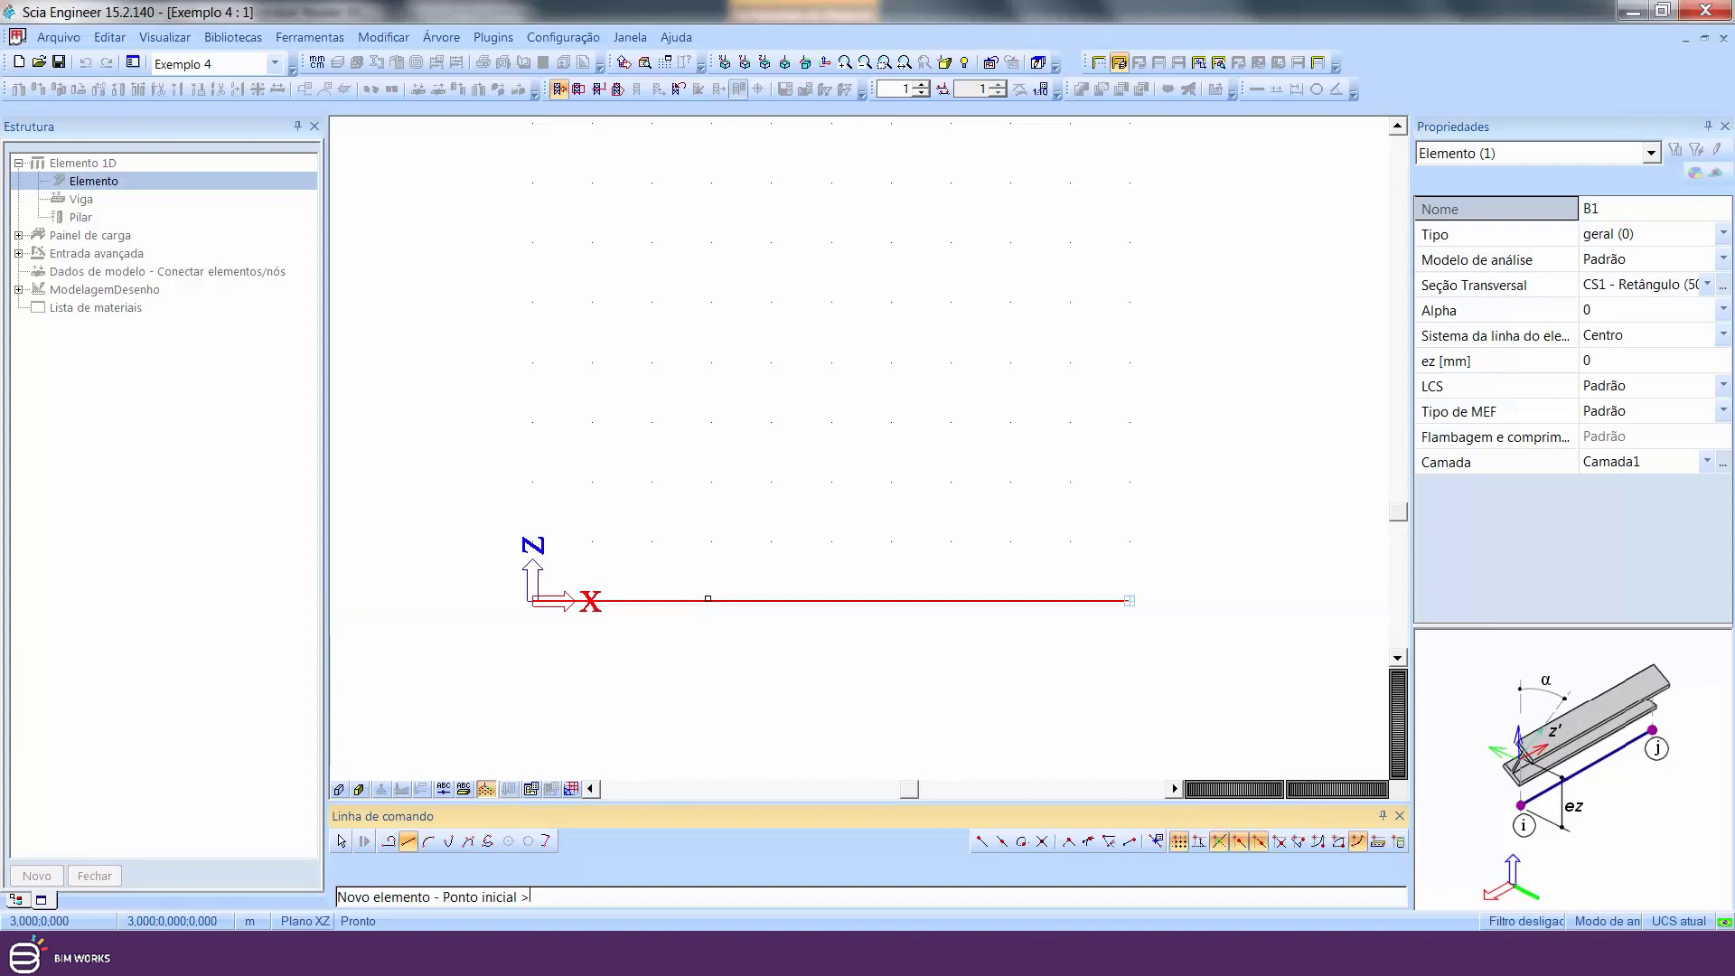
key("Escape")
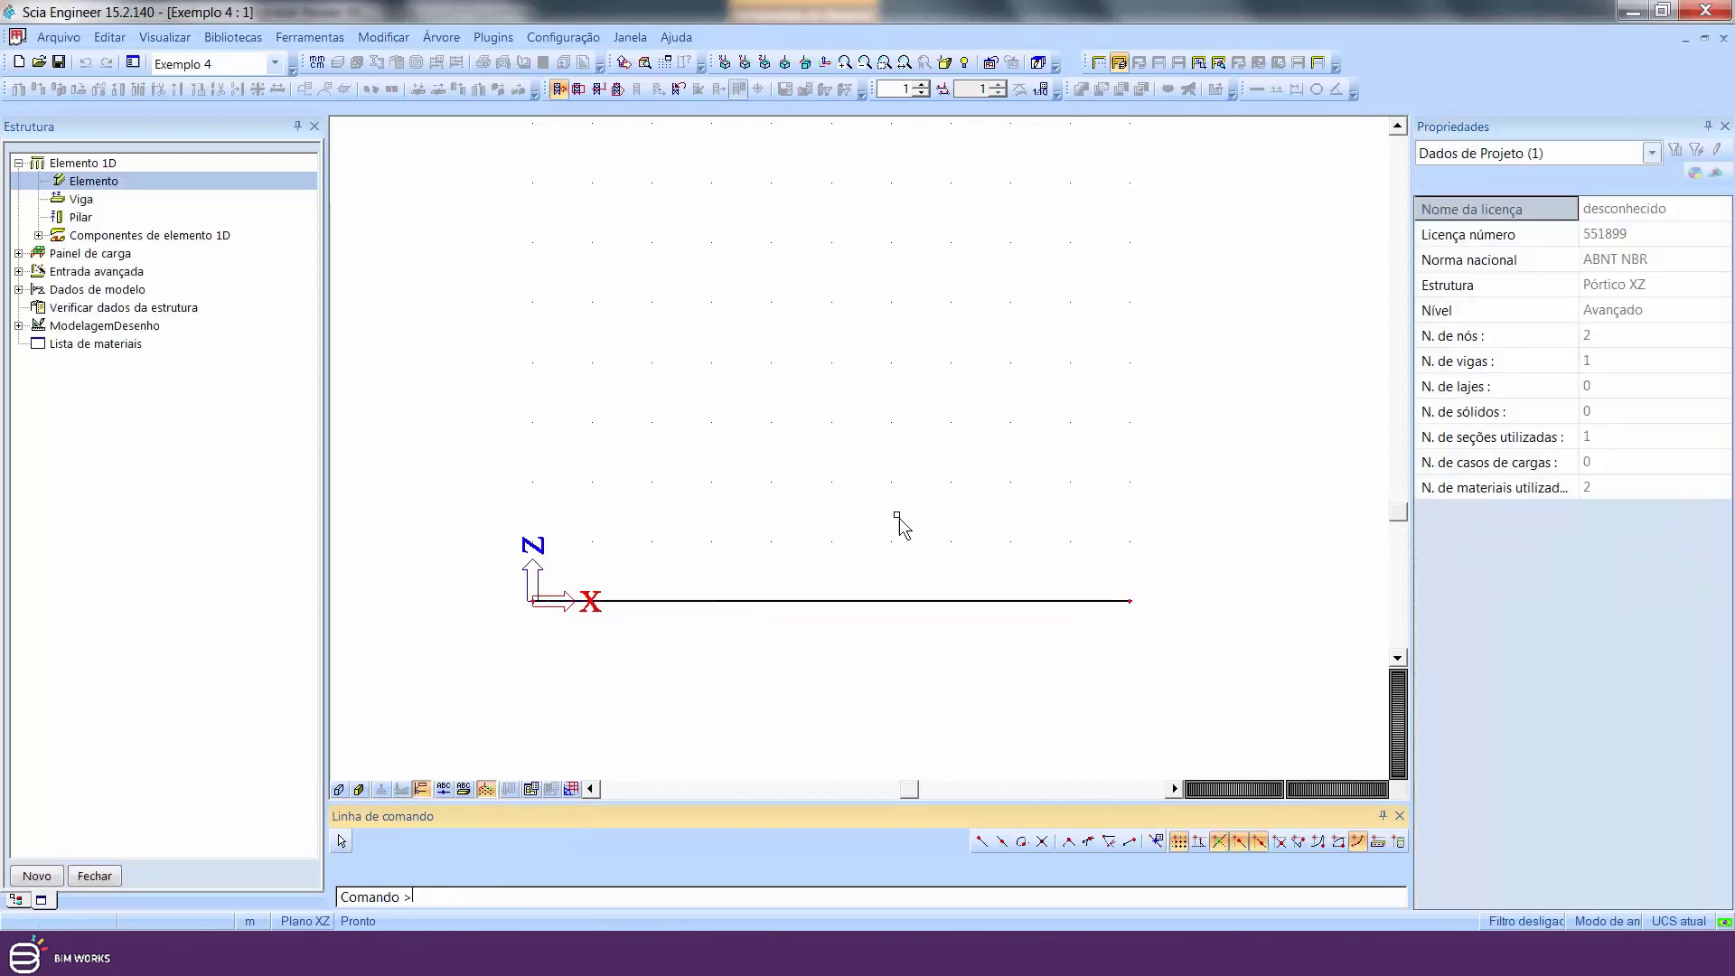
- Draw a 3 m vertical element upward from the midpoint of the horizontal member using cross-section CS3 - C100X6.7
double_click(88, 182)
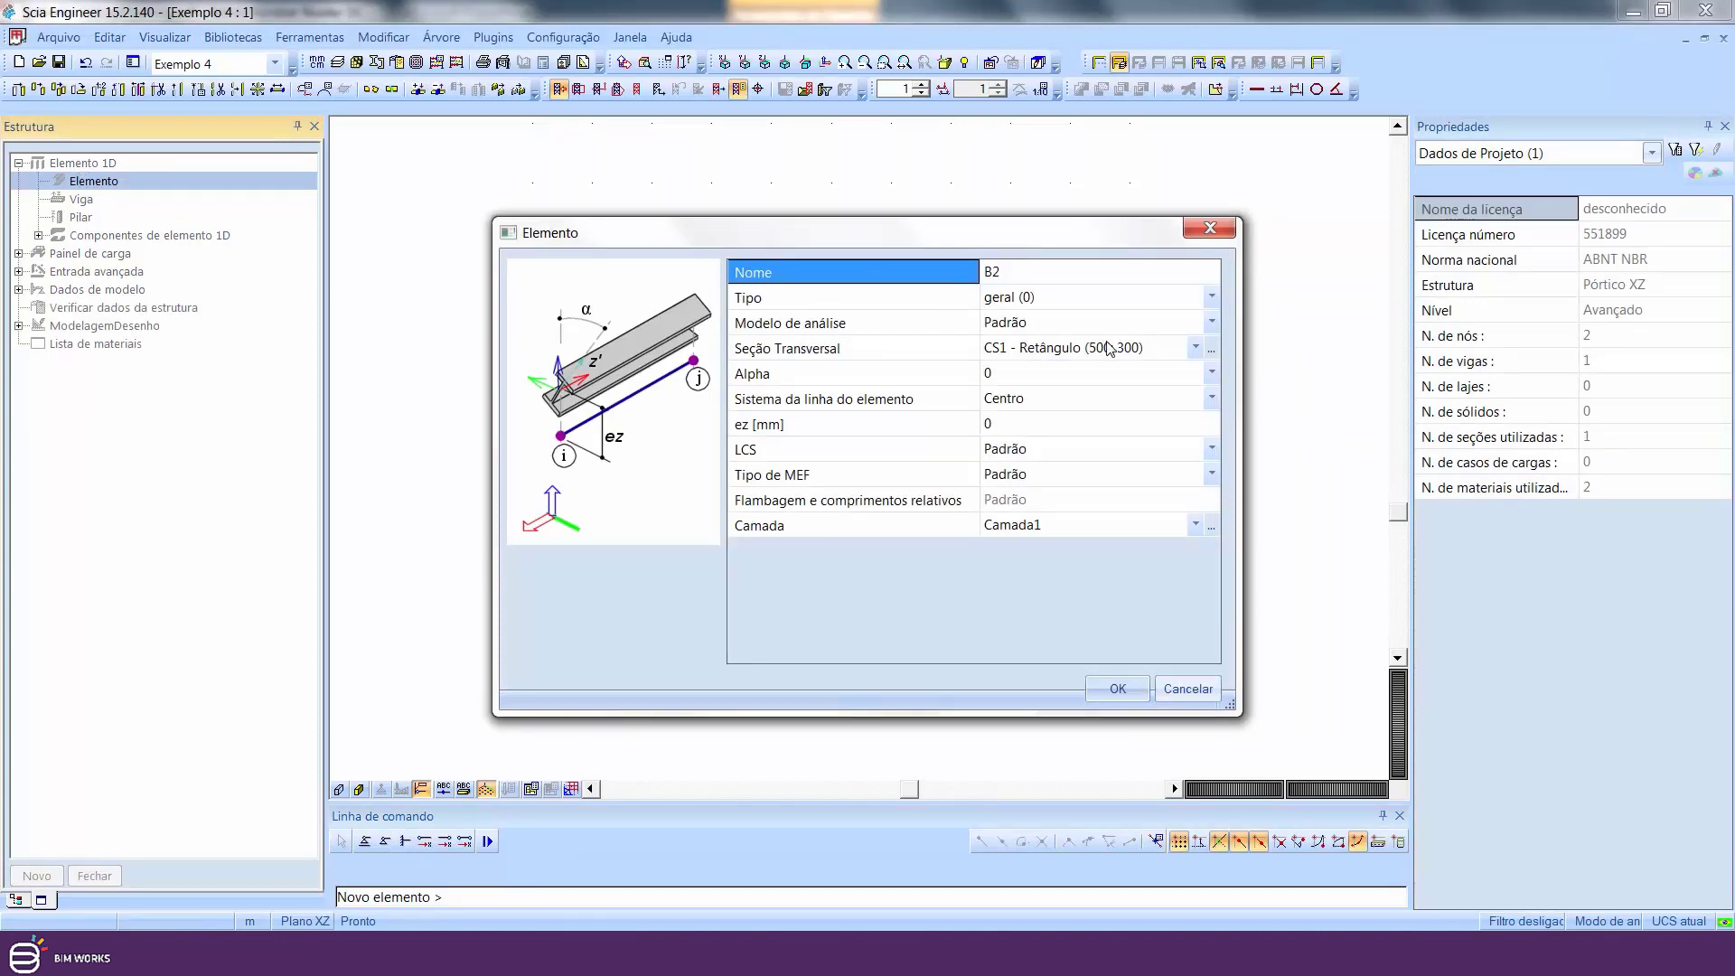
left_click(1110, 349)
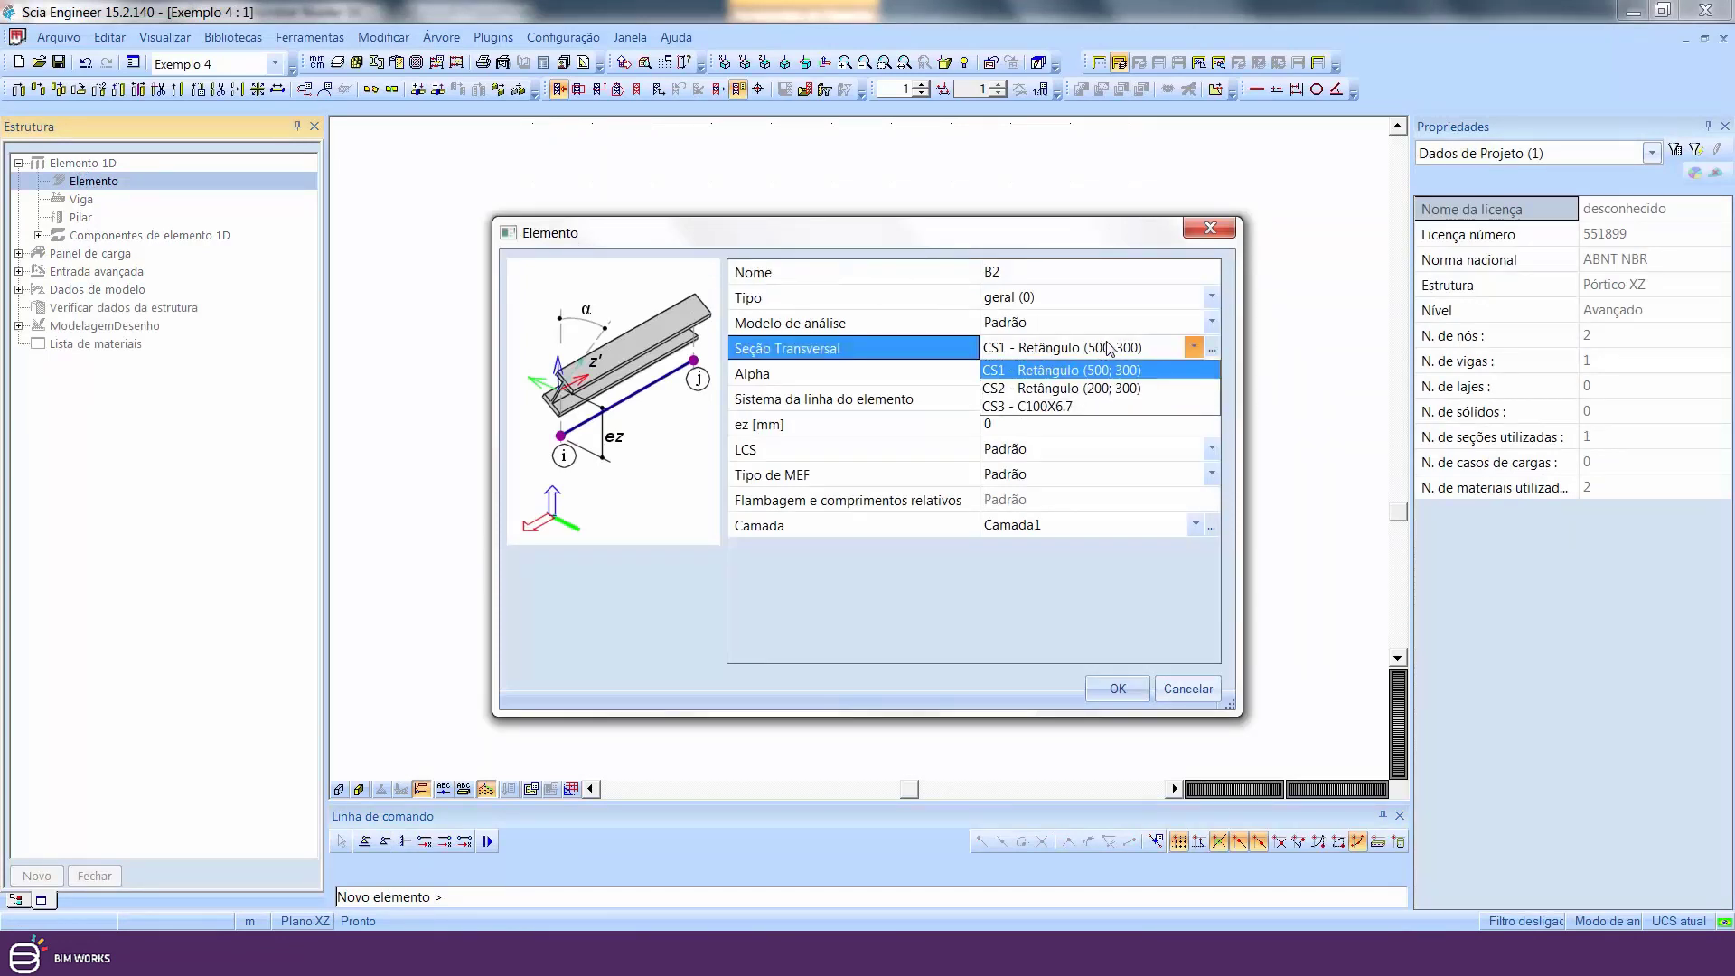
left_click(1042, 408)
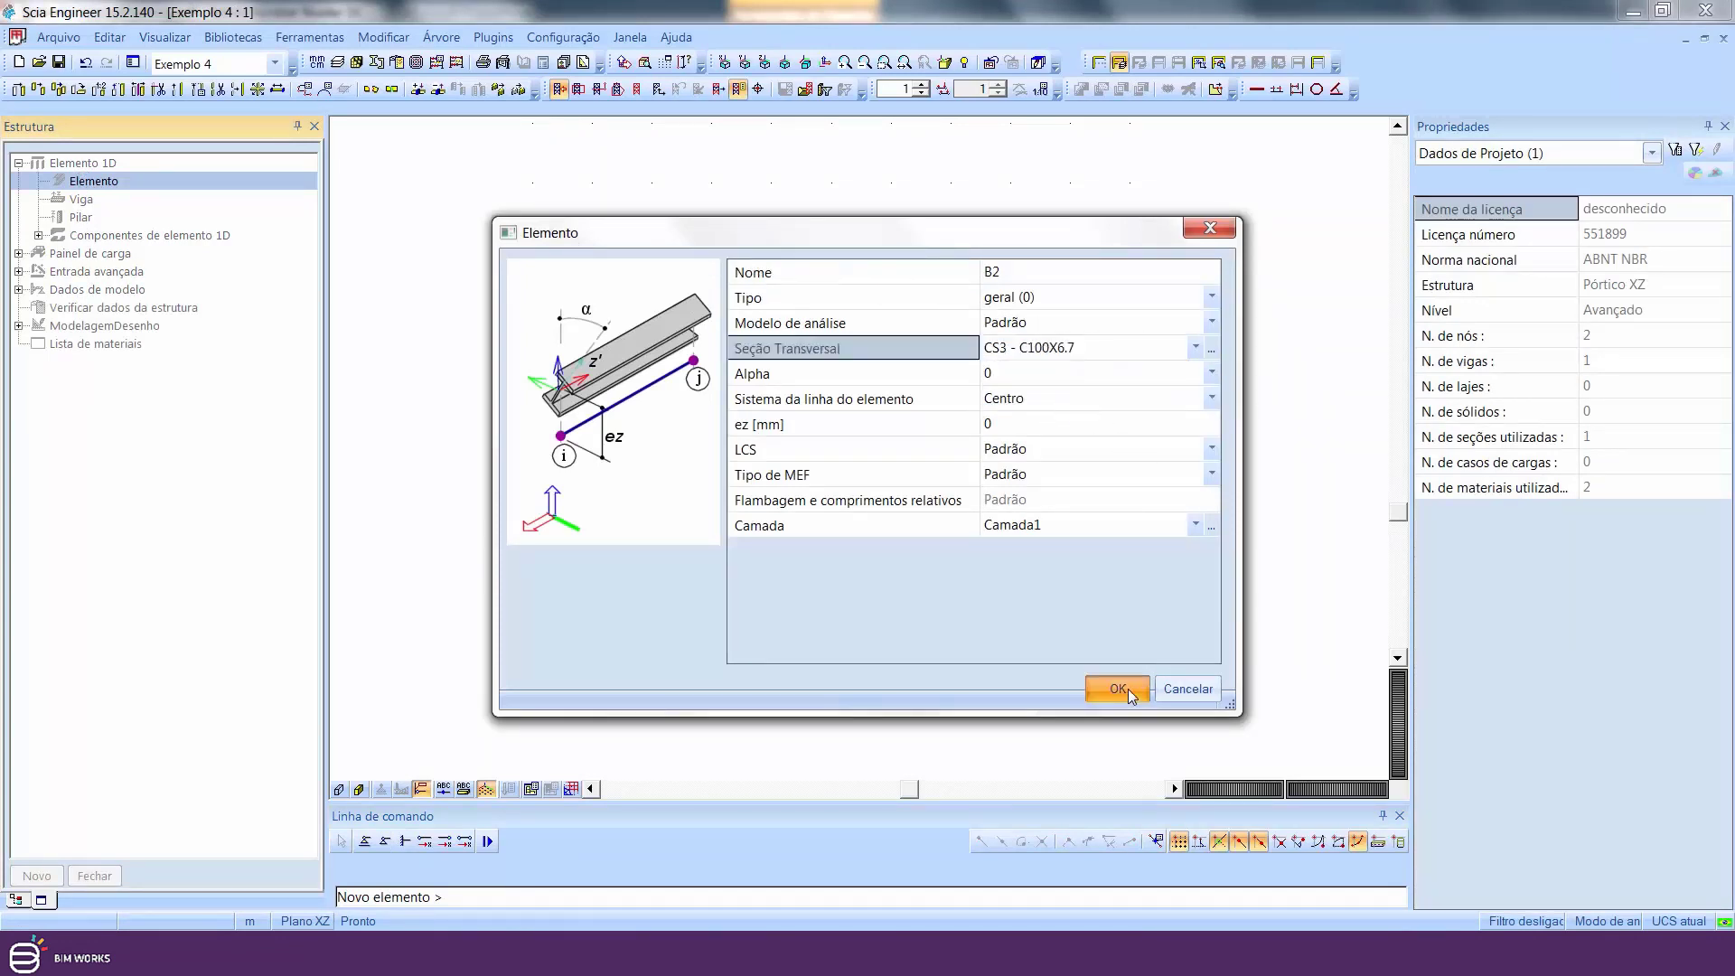
left_click(1128, 689)
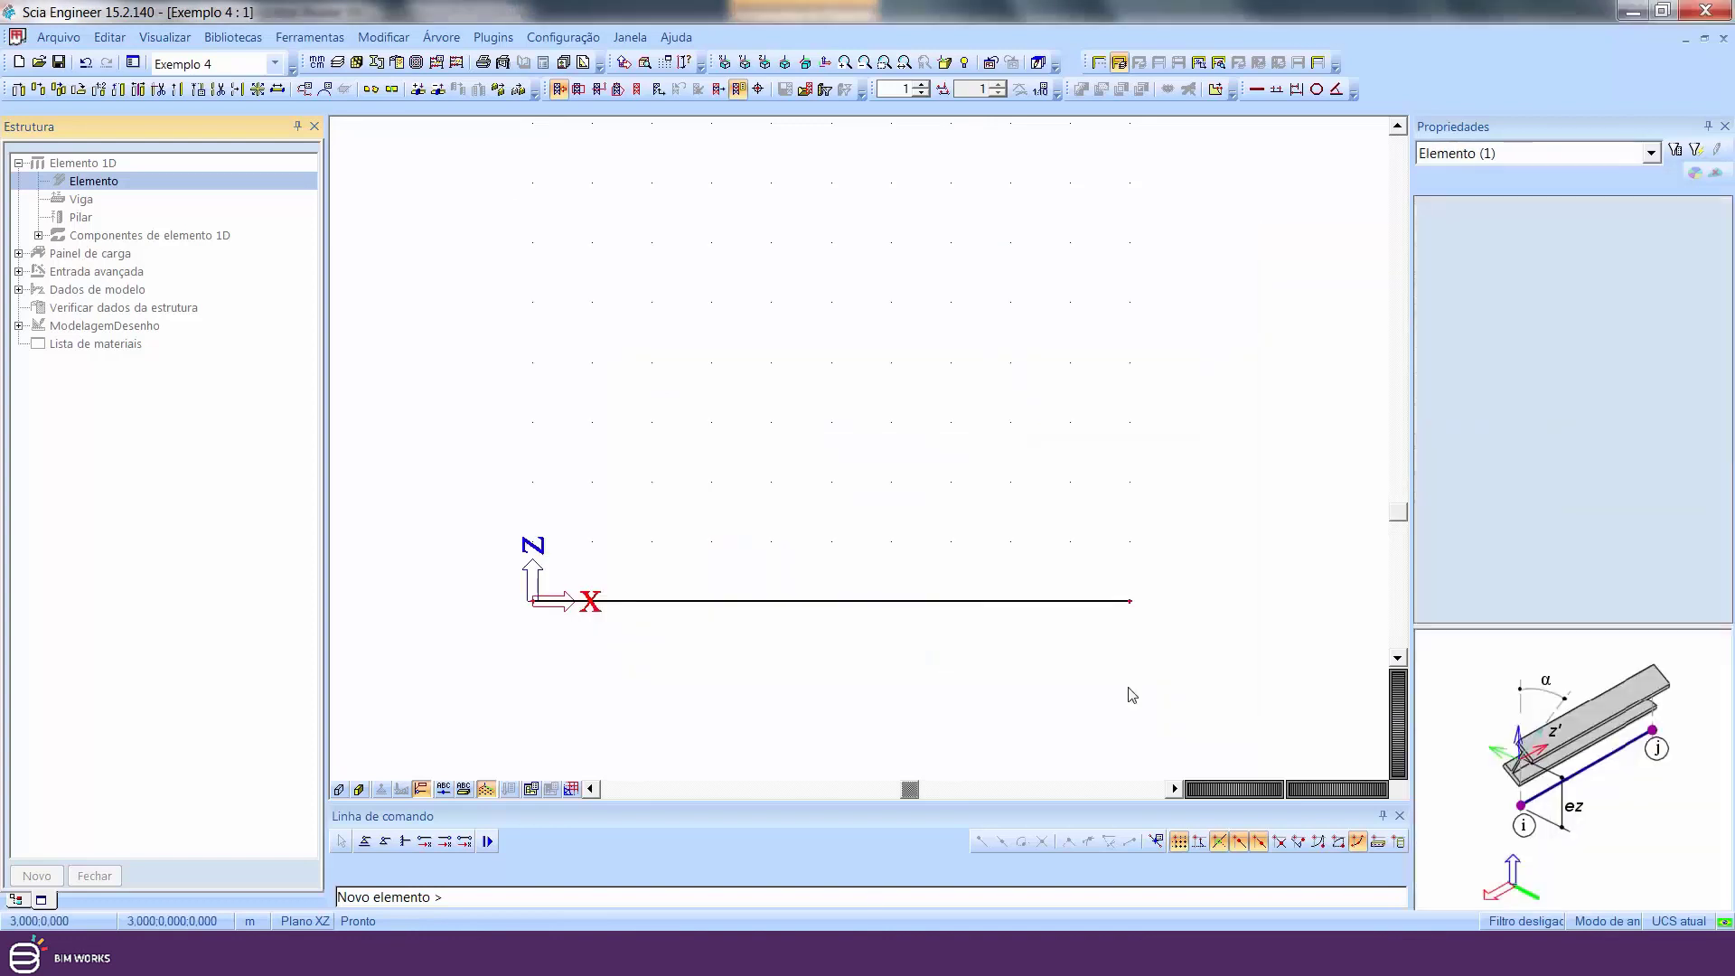
left_click(831, 600)
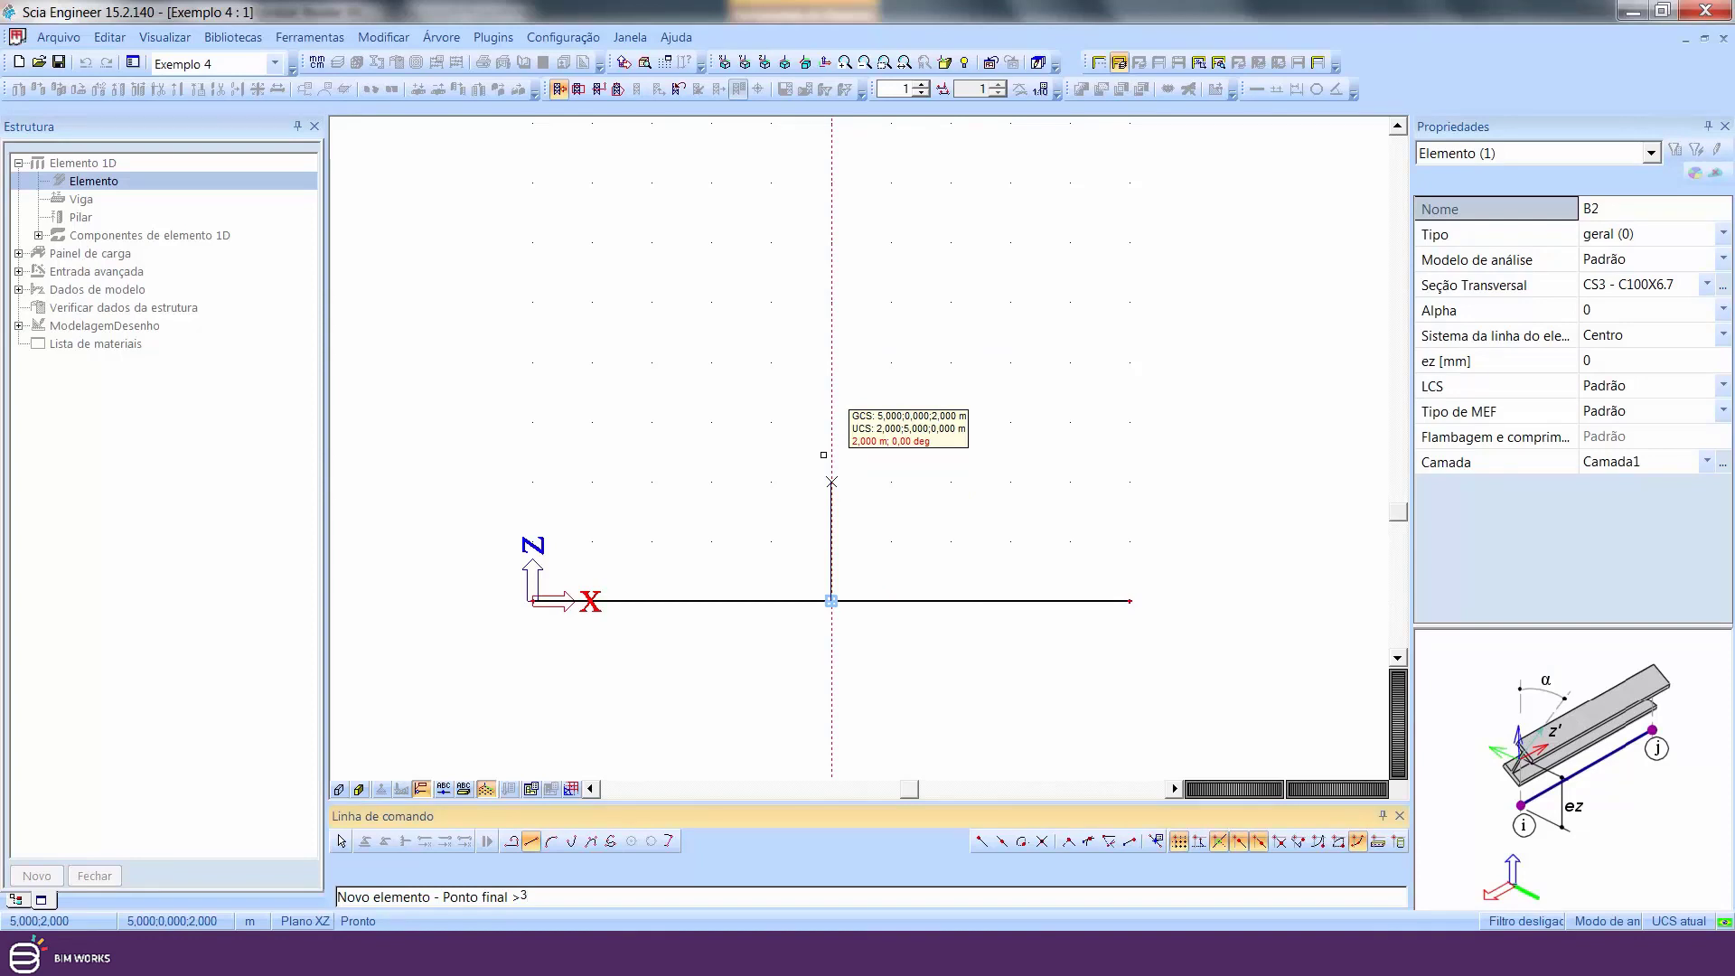
key("Return")
key("Escape")
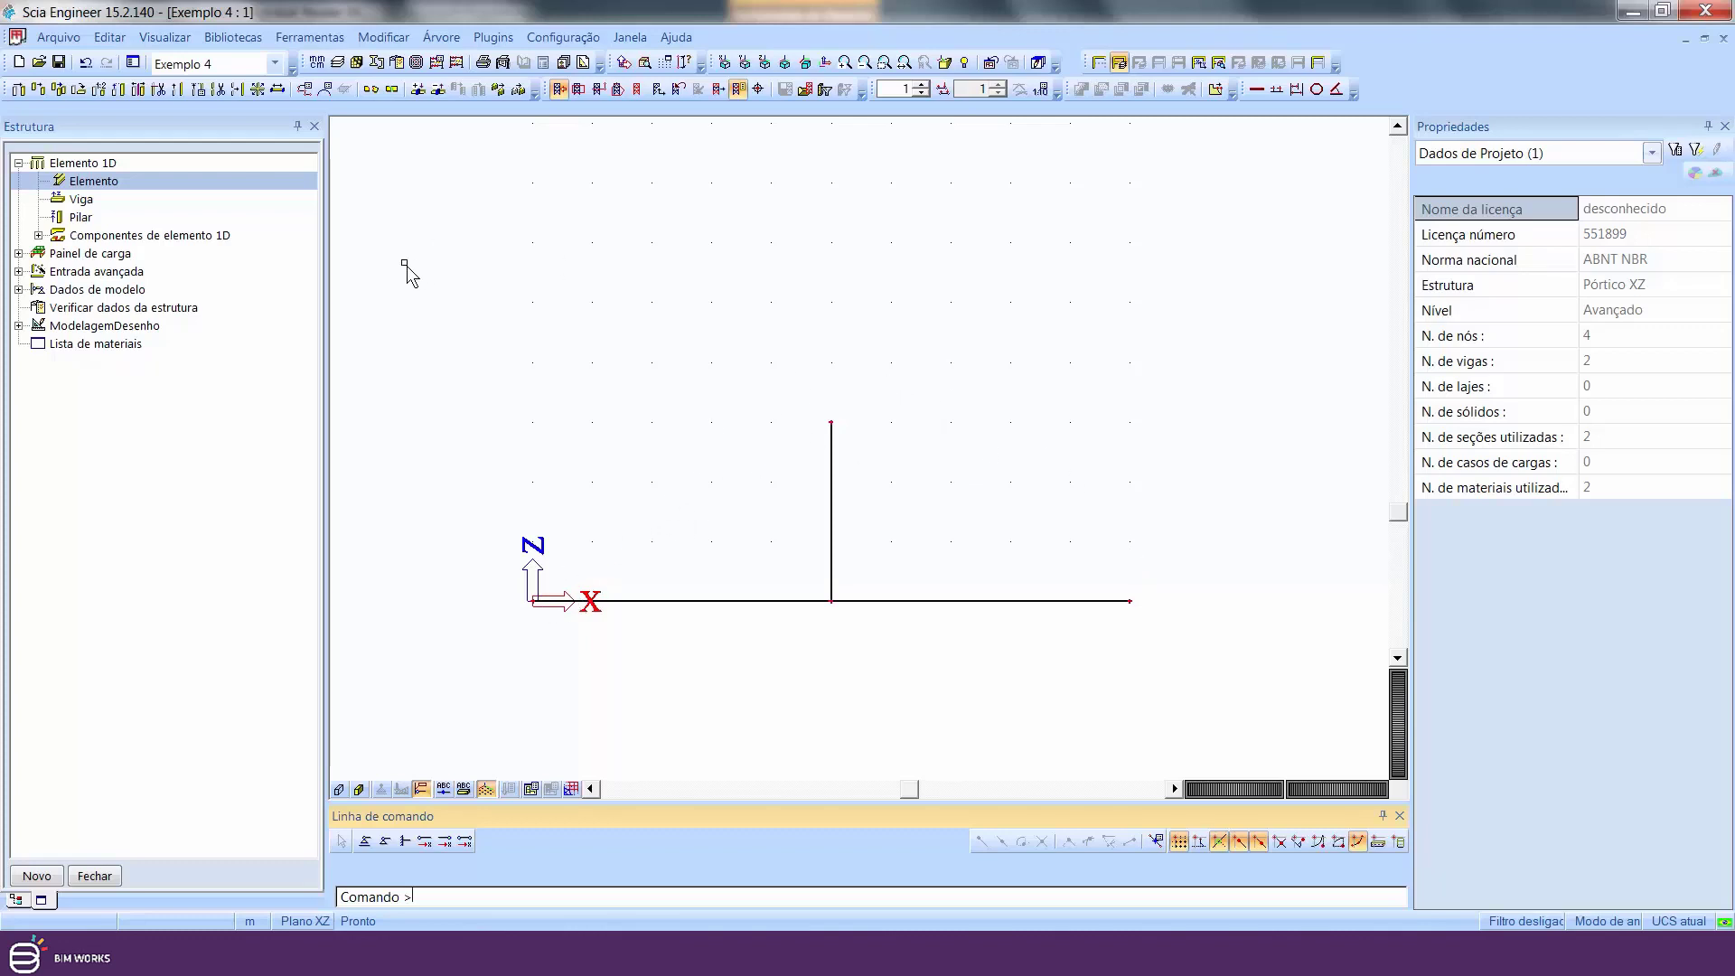
- Draw a circular arc element with cross-section CS2 - Retângulo (200; 300) between the horizontal member's ends, passing through the vertical member's upper node
double_click(102, 184)
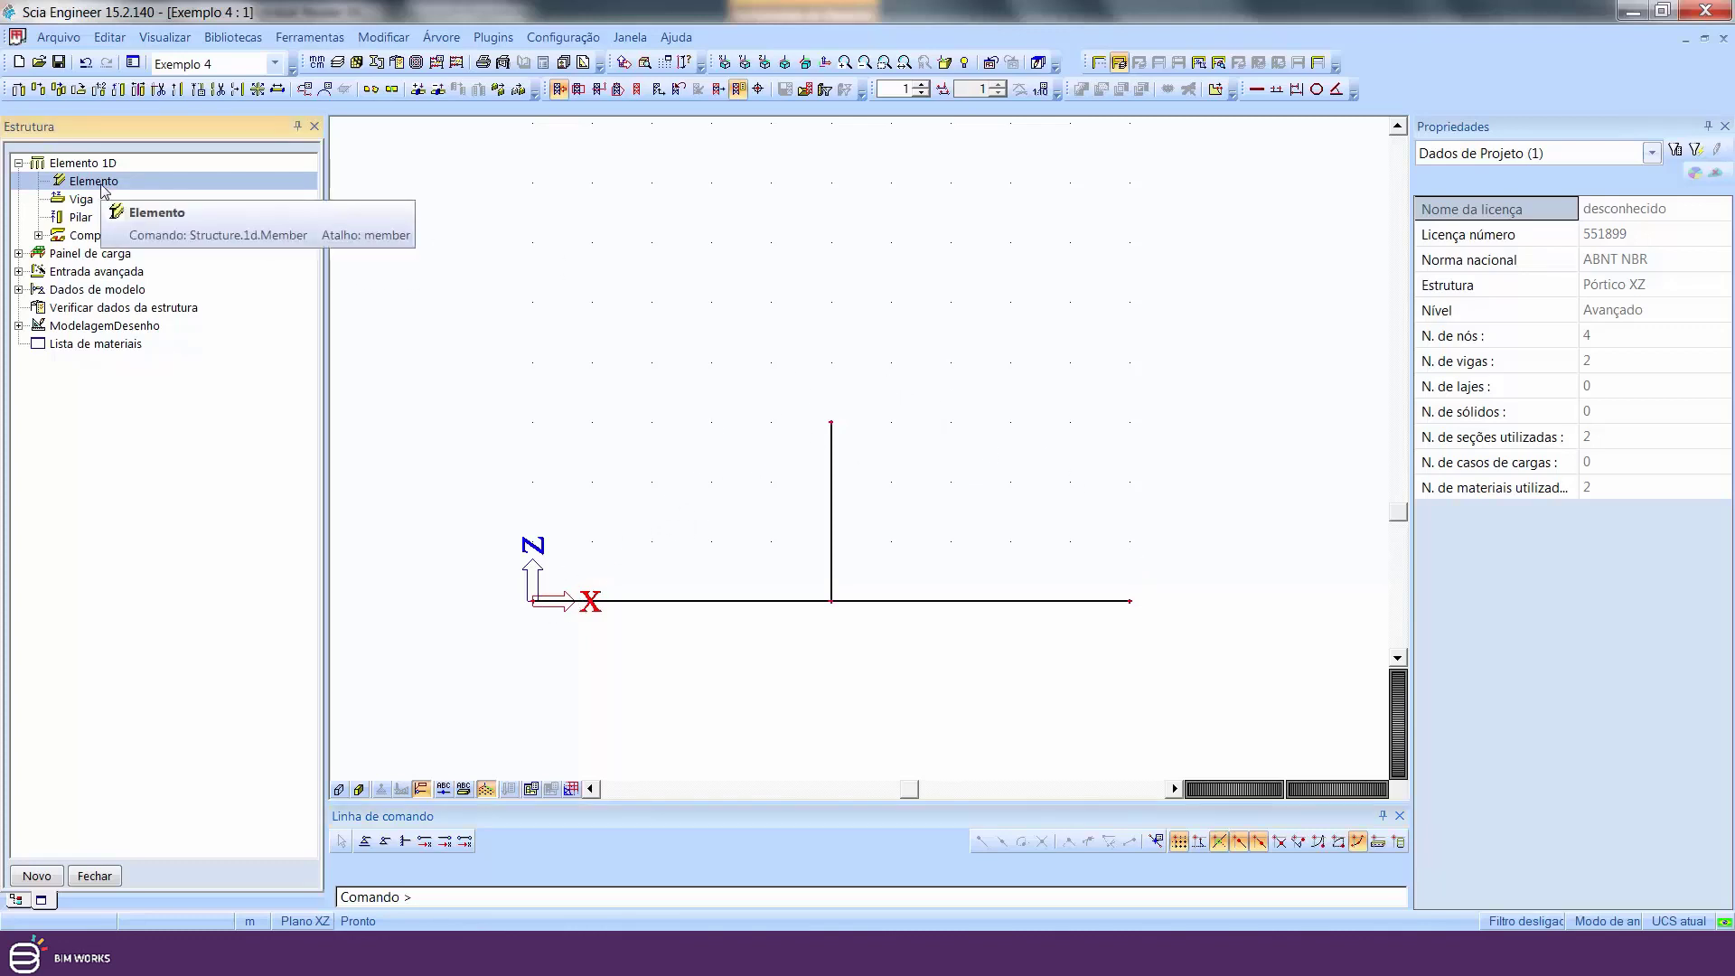
left_click(1187, 355)
left_click(1193, 349)
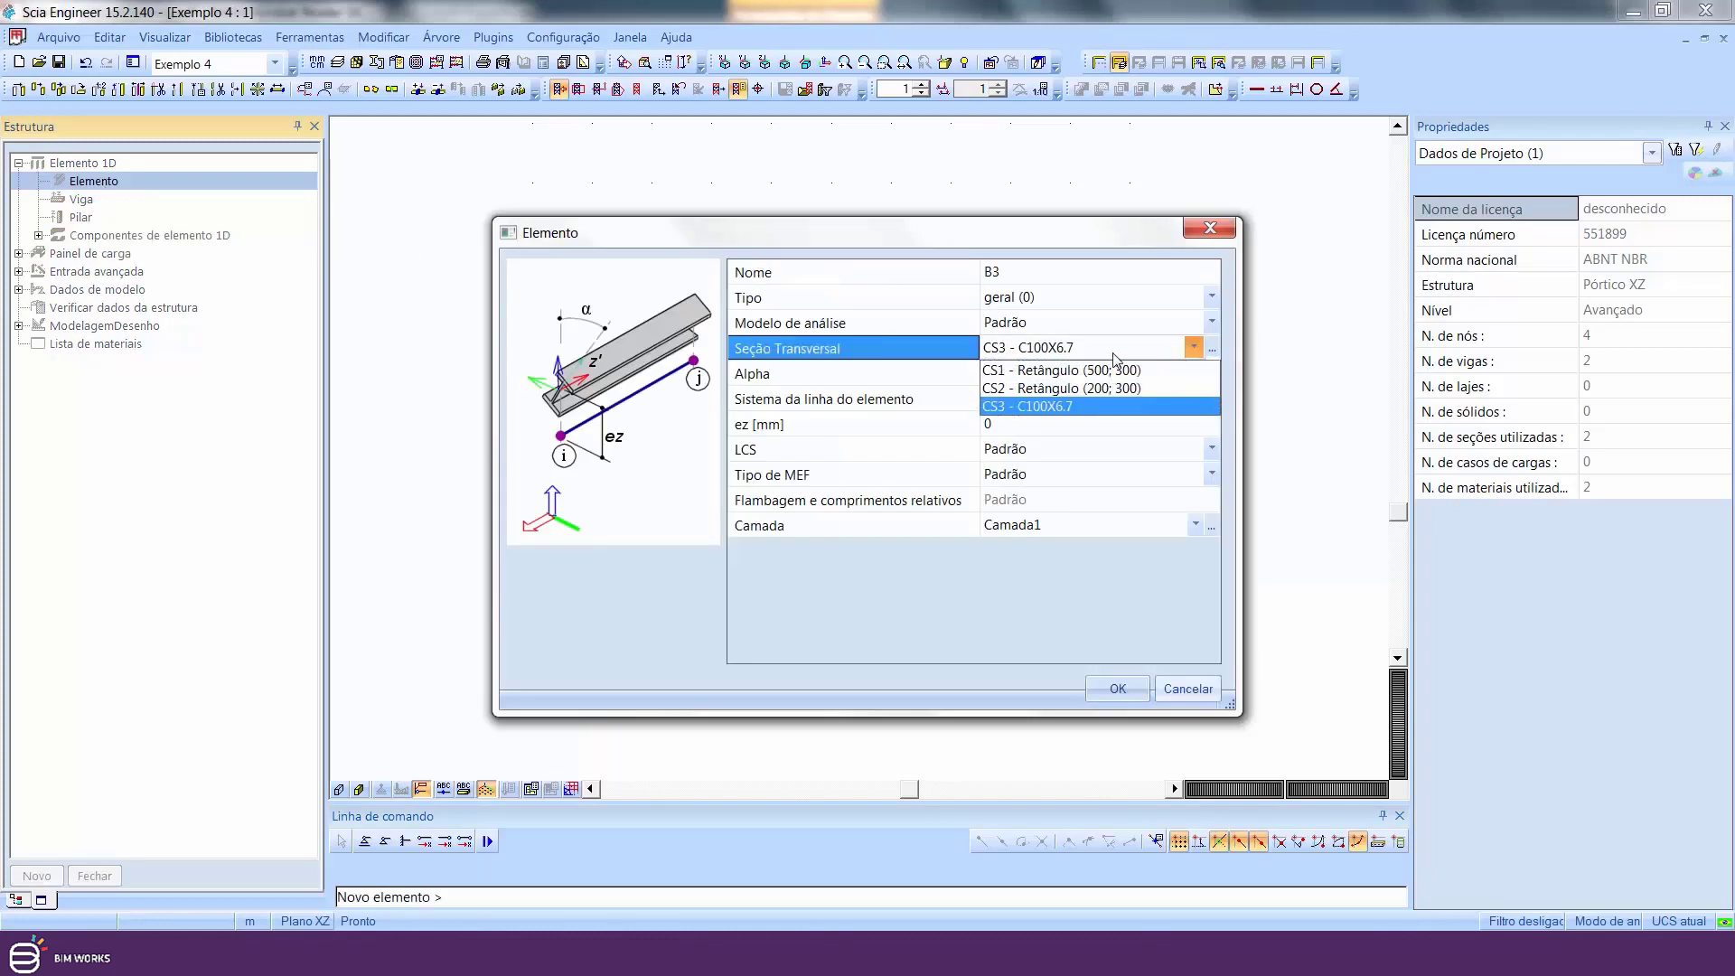
left_click(1056, 395)
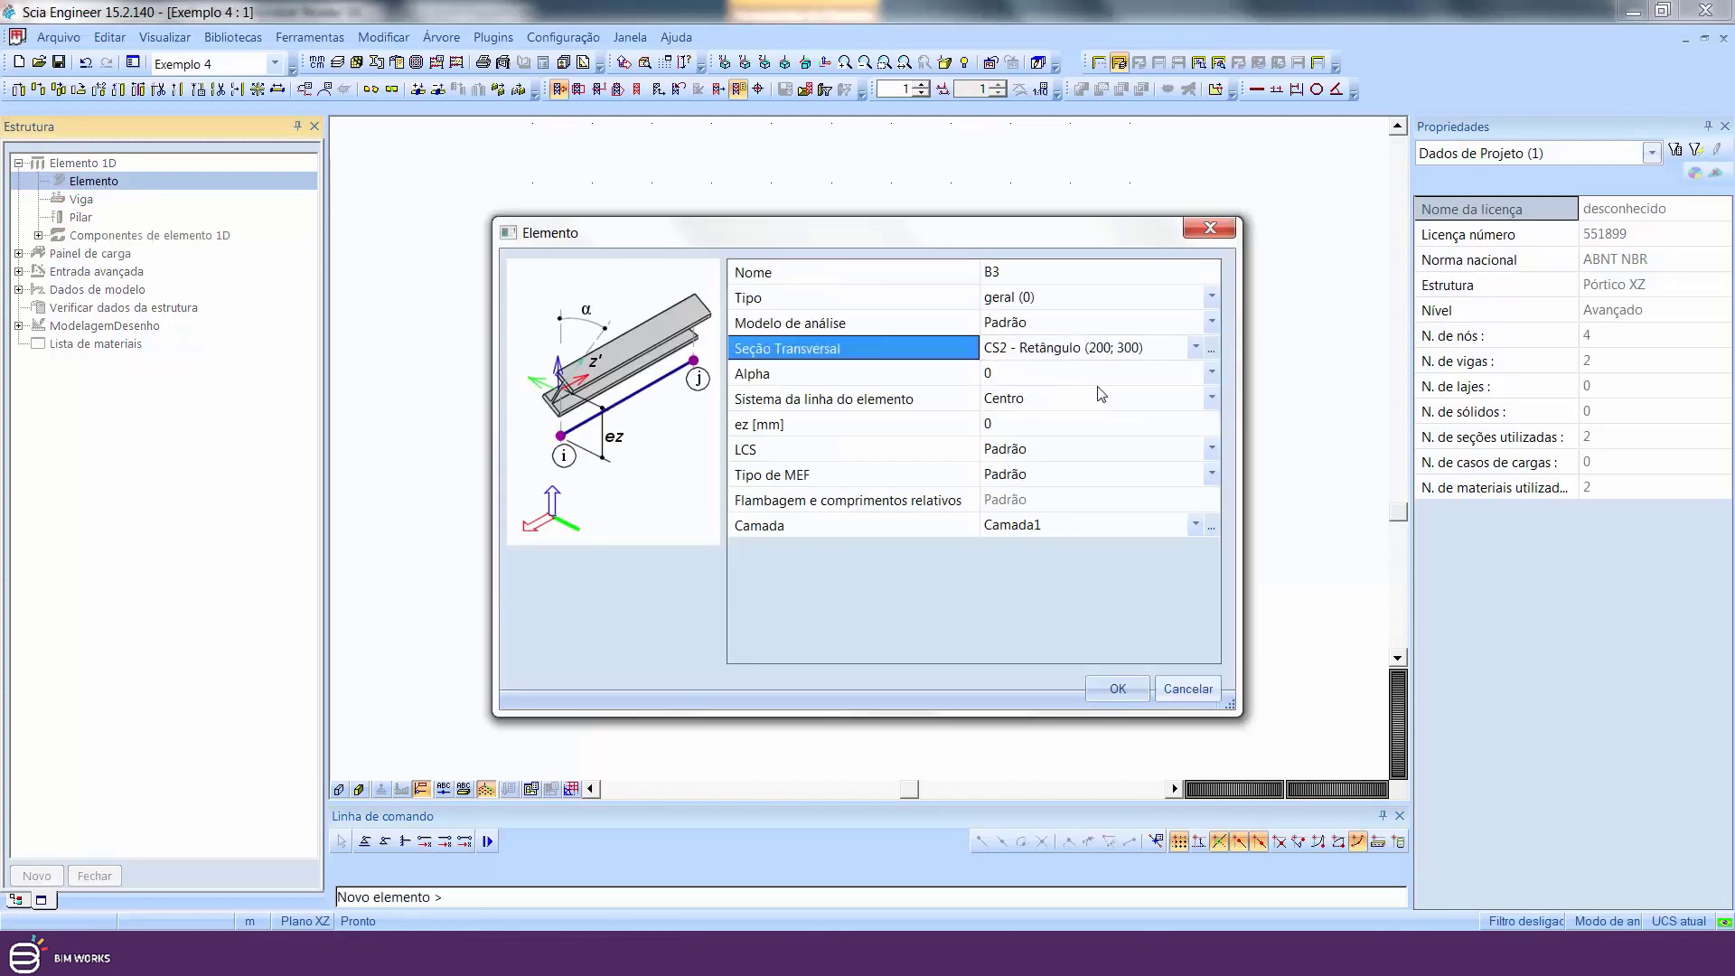
left_click(1115, 688)
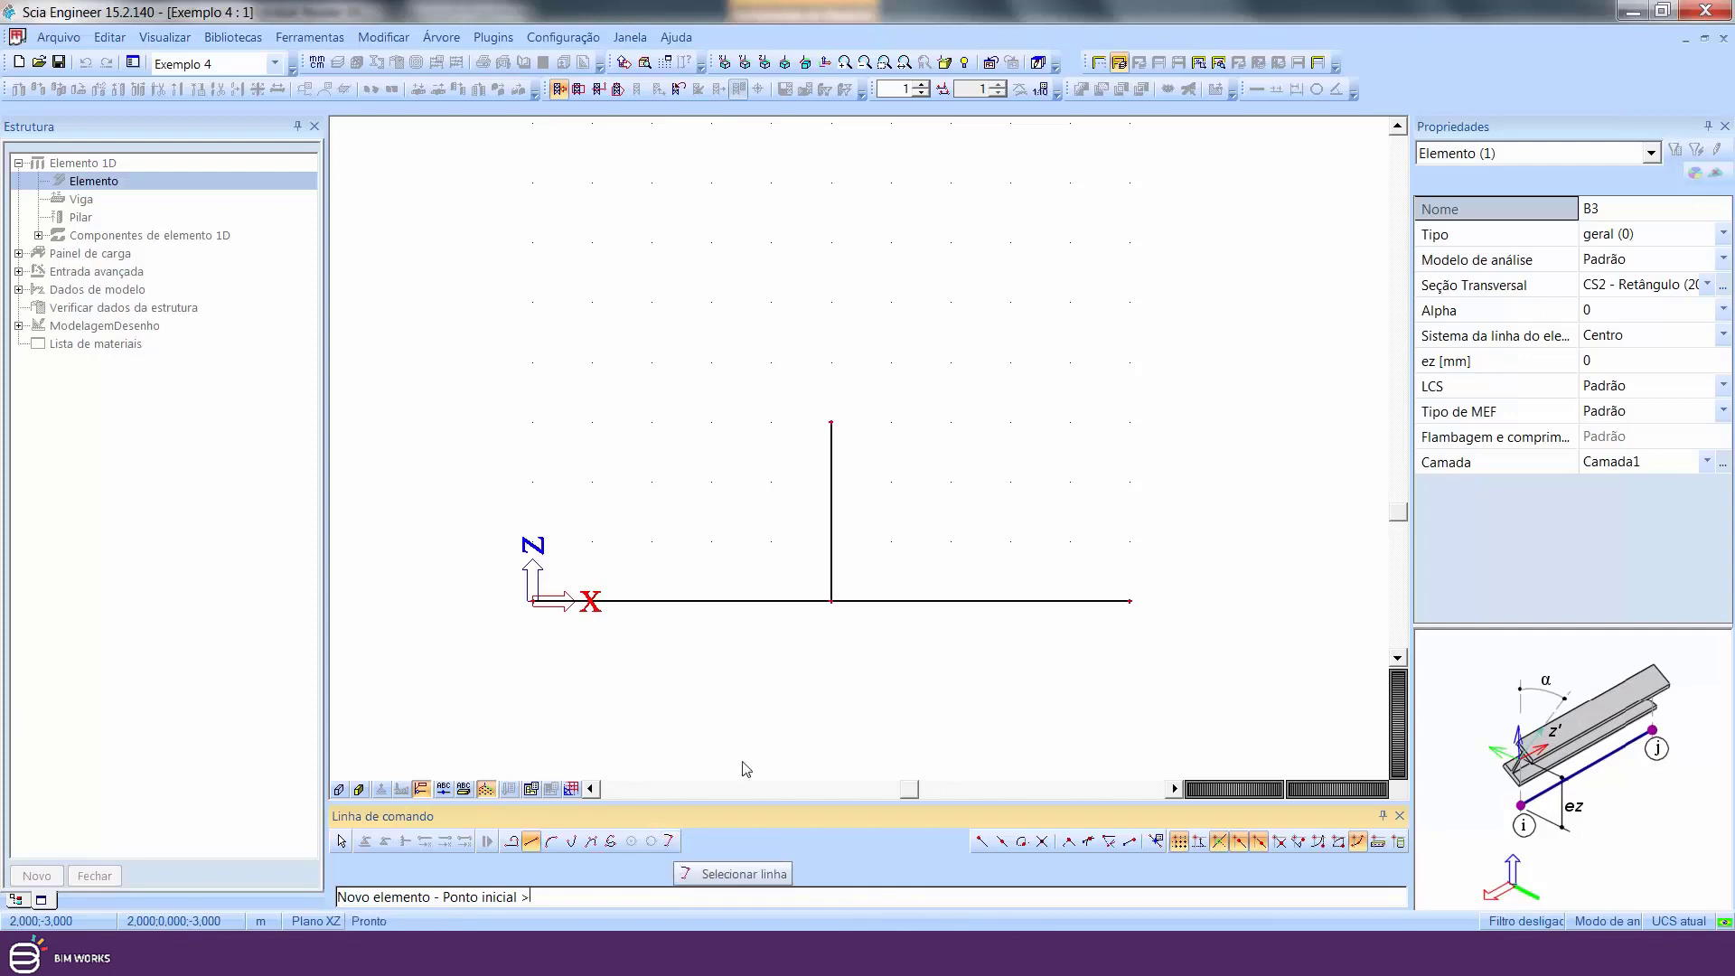
left_click(550, 841)
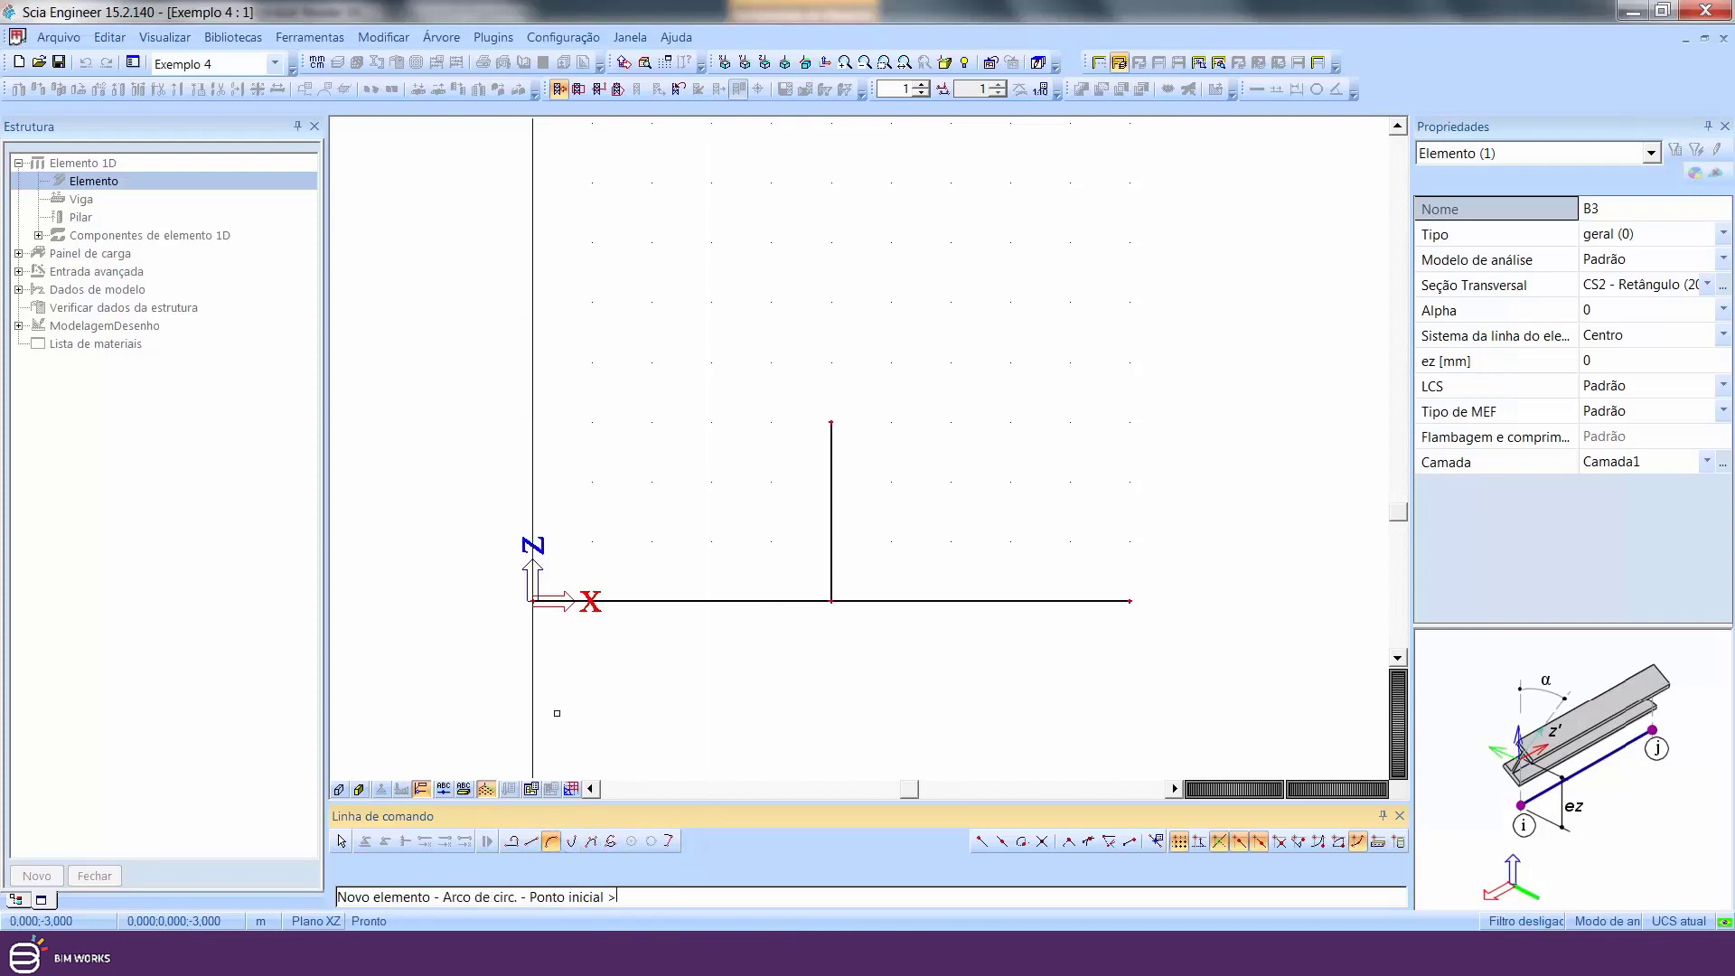
left_click(533, 601)
left_click(832, 421)
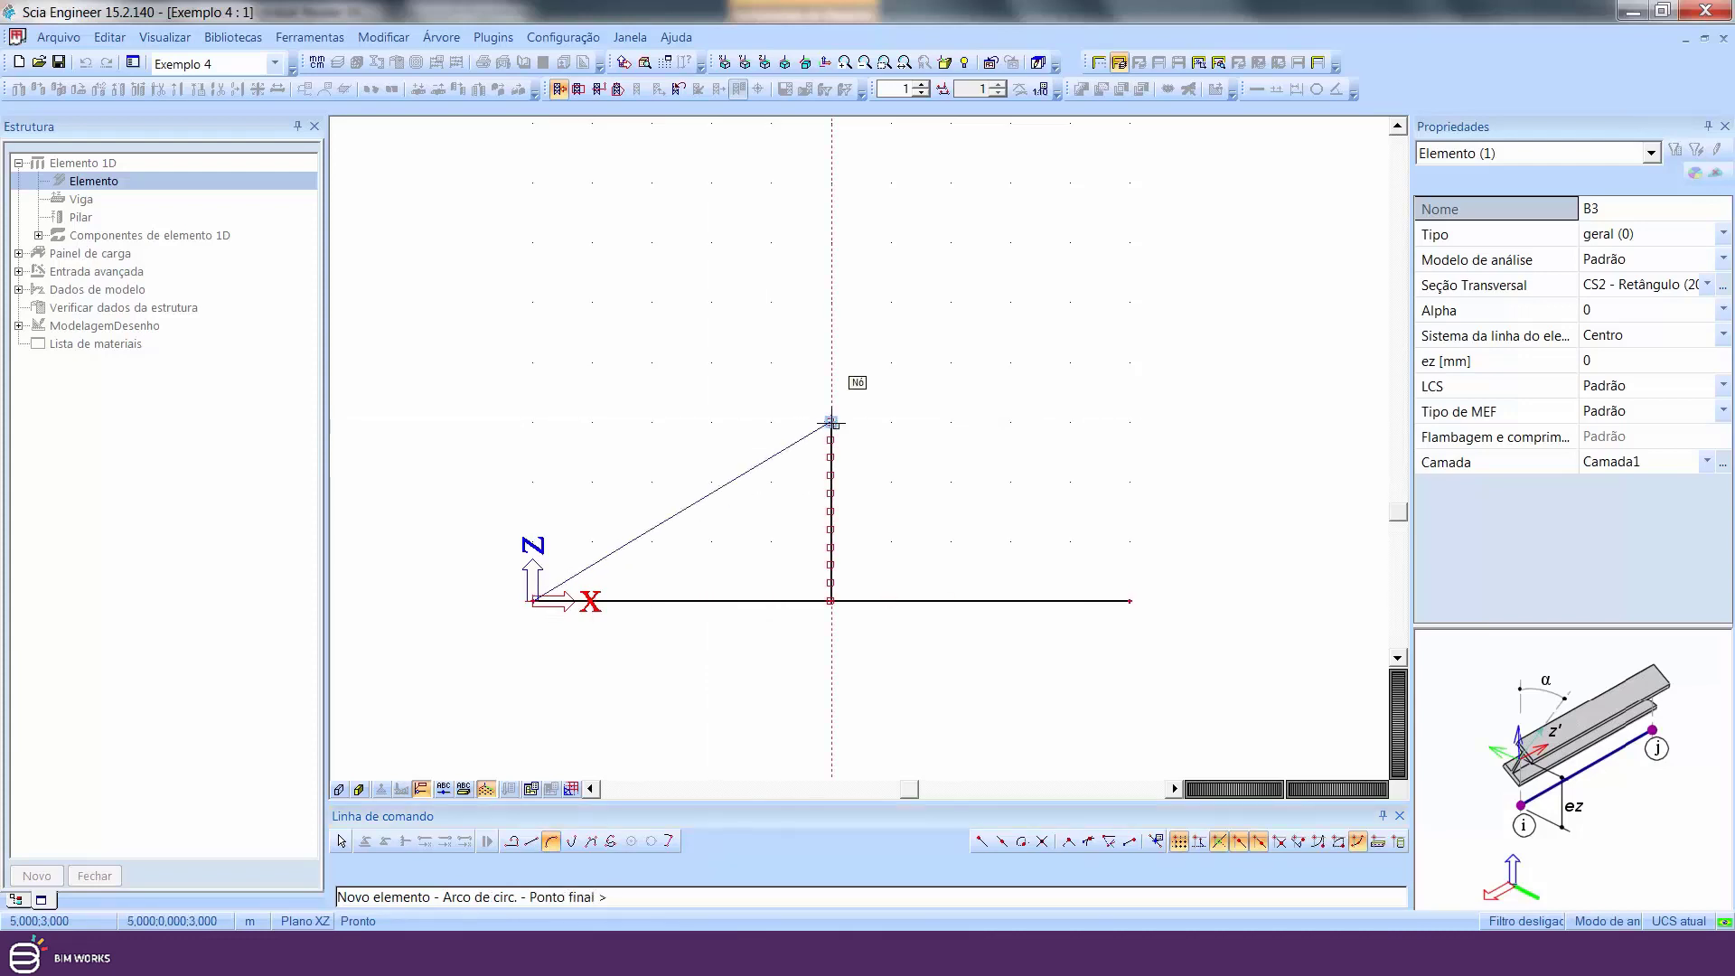
left_click(1130, 601)
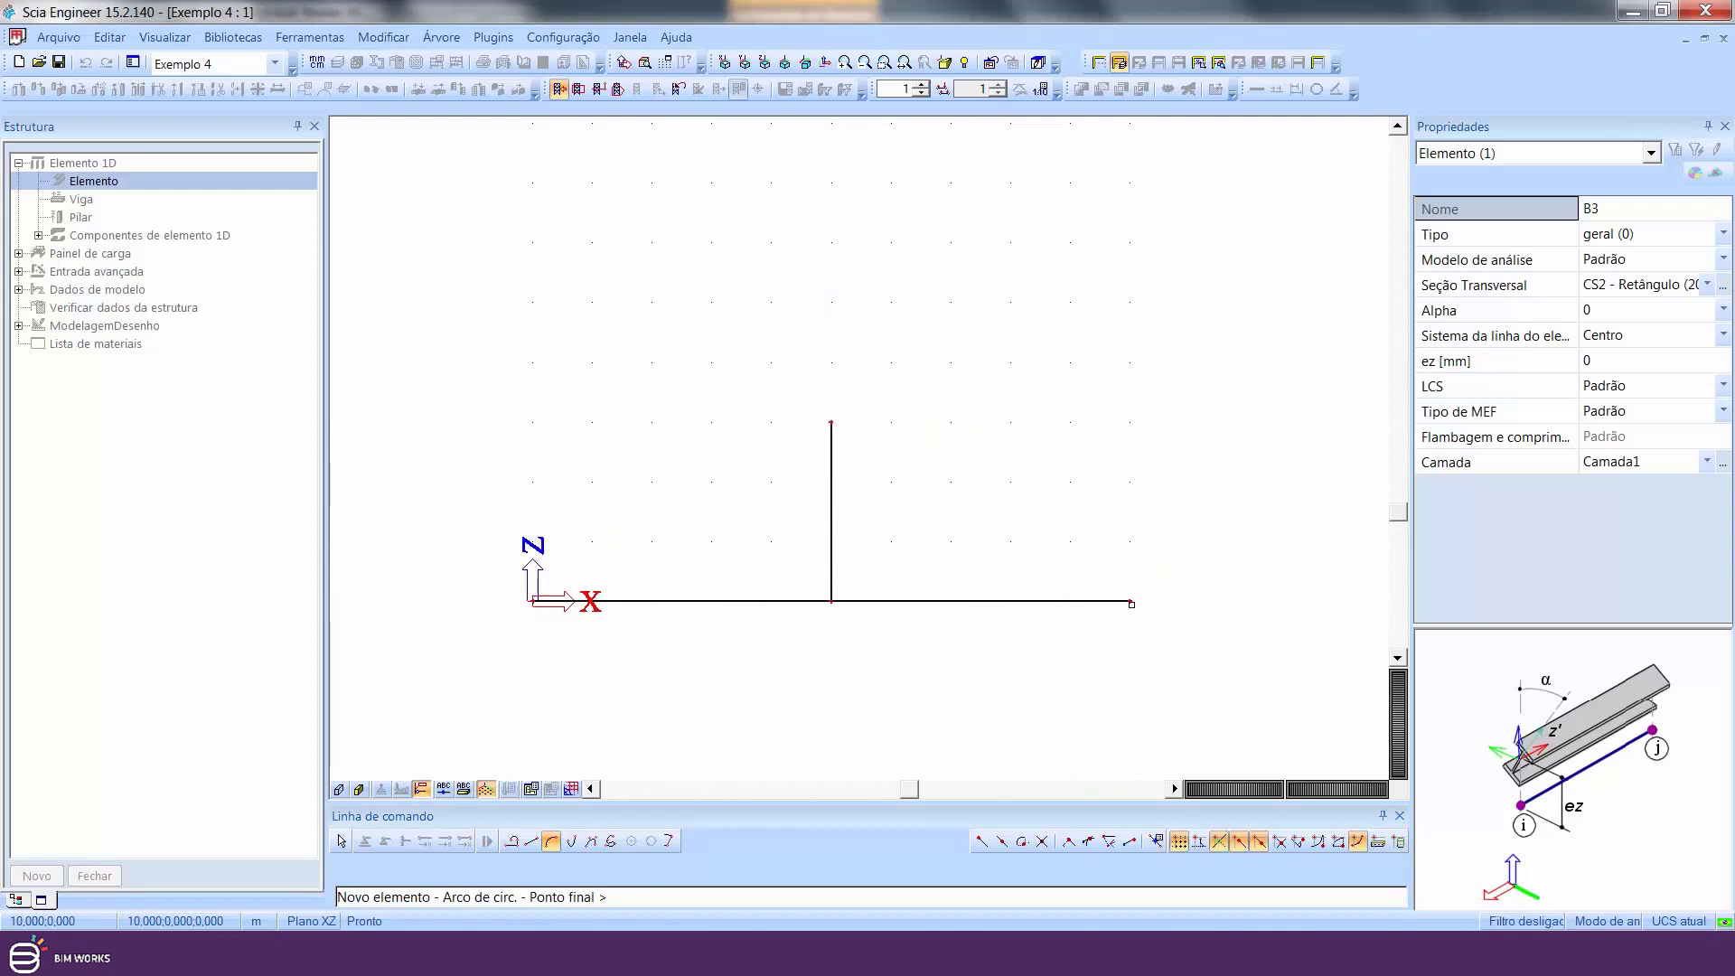
key("Escape")
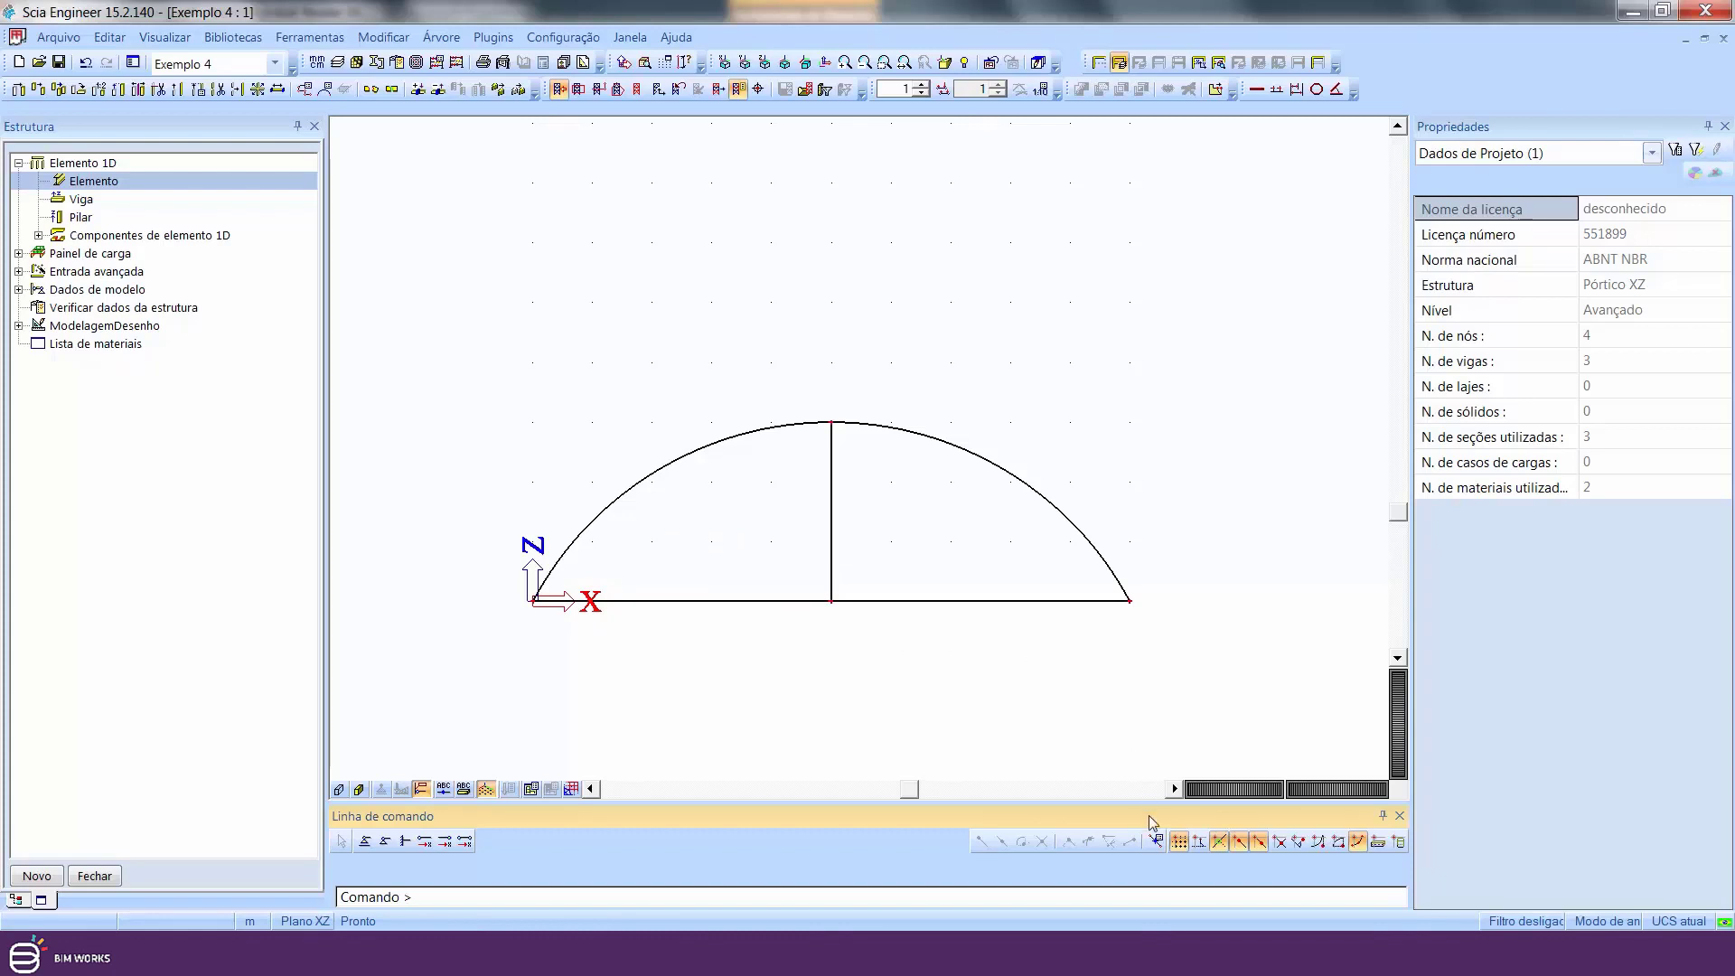
- Copy the central vertical element from its base node to the 1/10-length points along the horizontal member, four copies on each side
left_click(1156, 842)
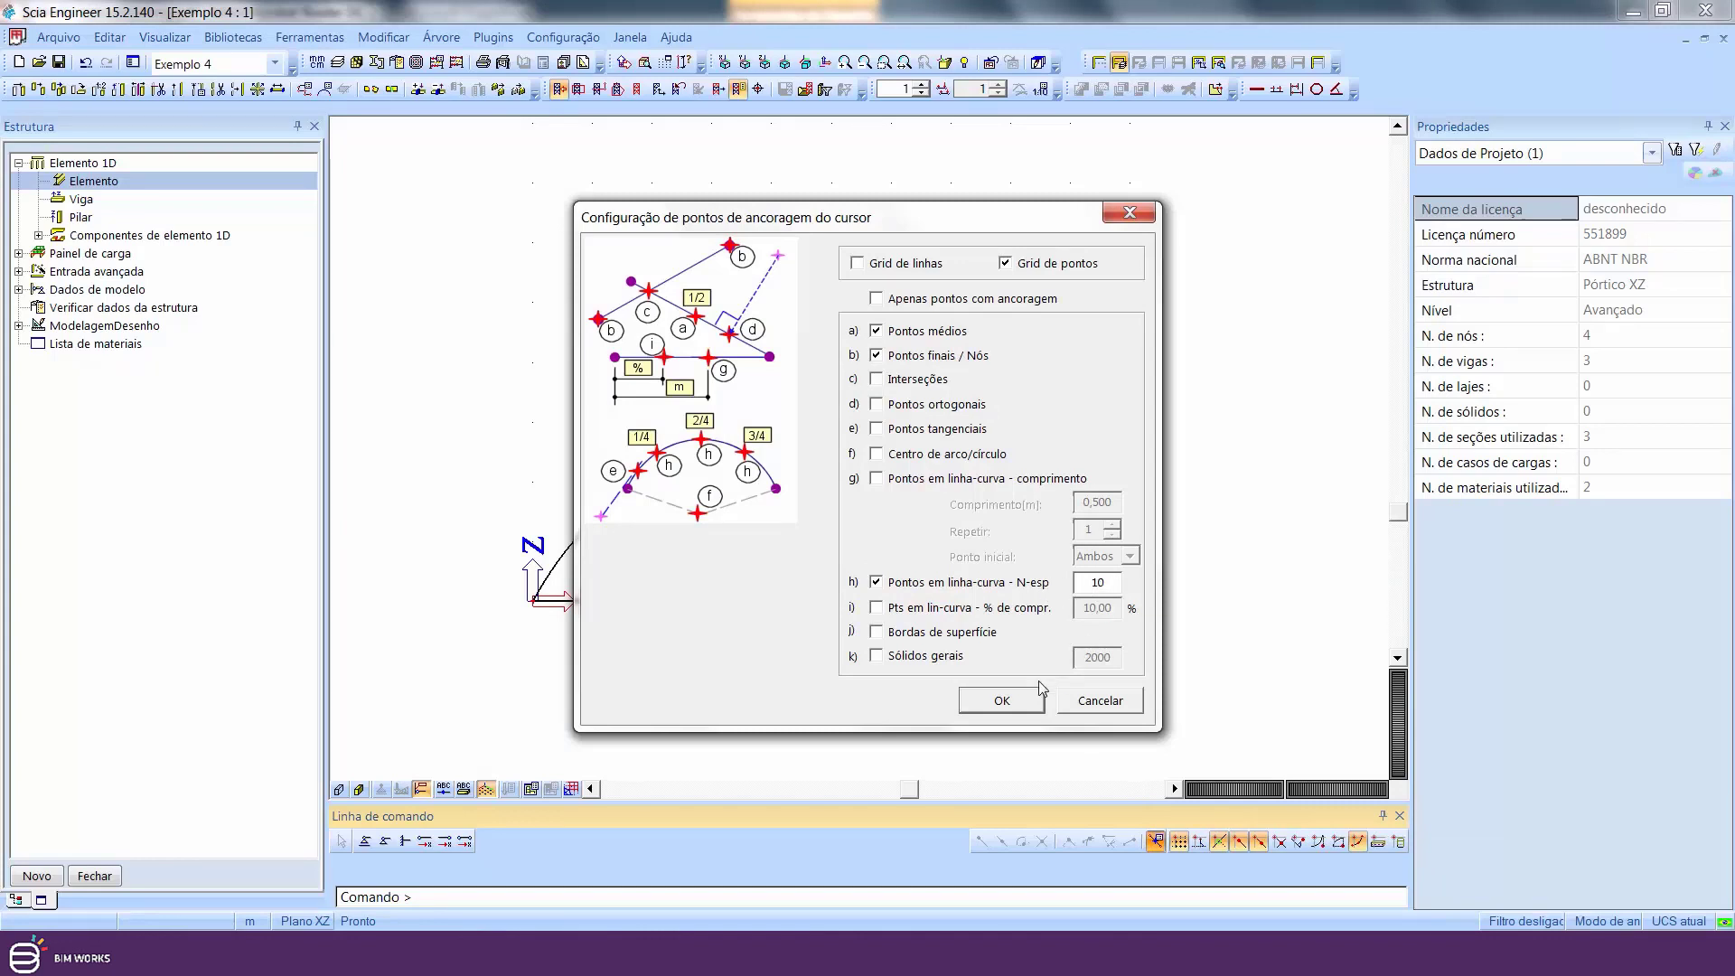
left_click(1003, 701)
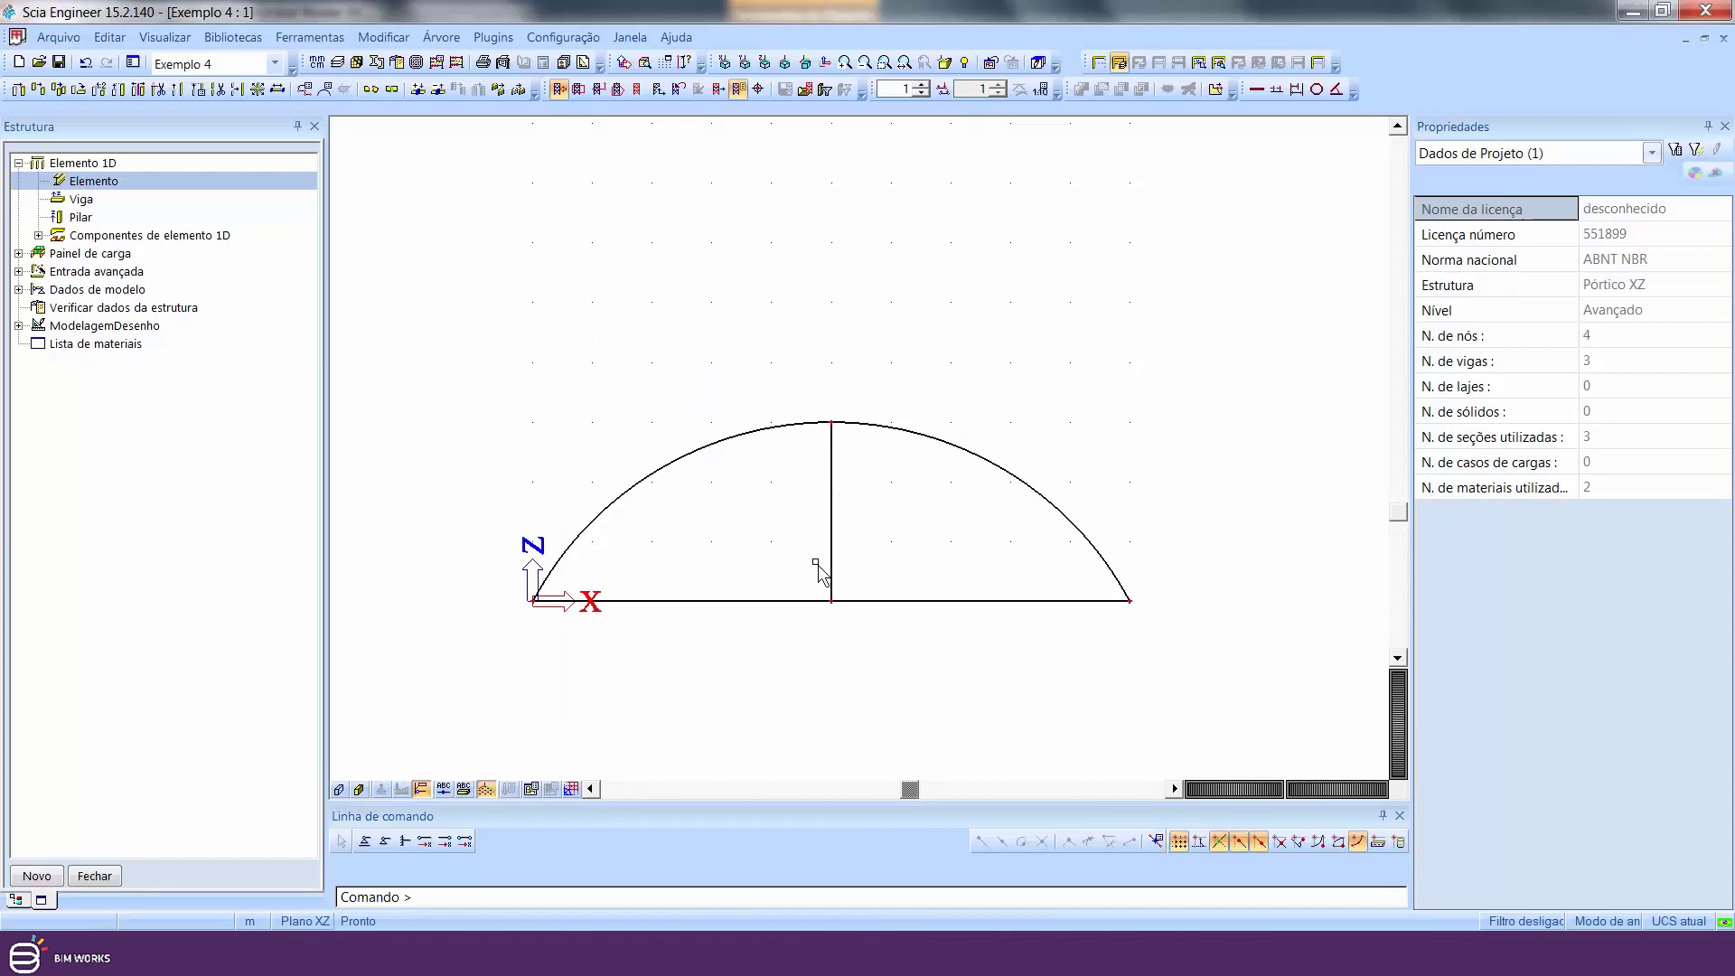
left_click(824, 494)
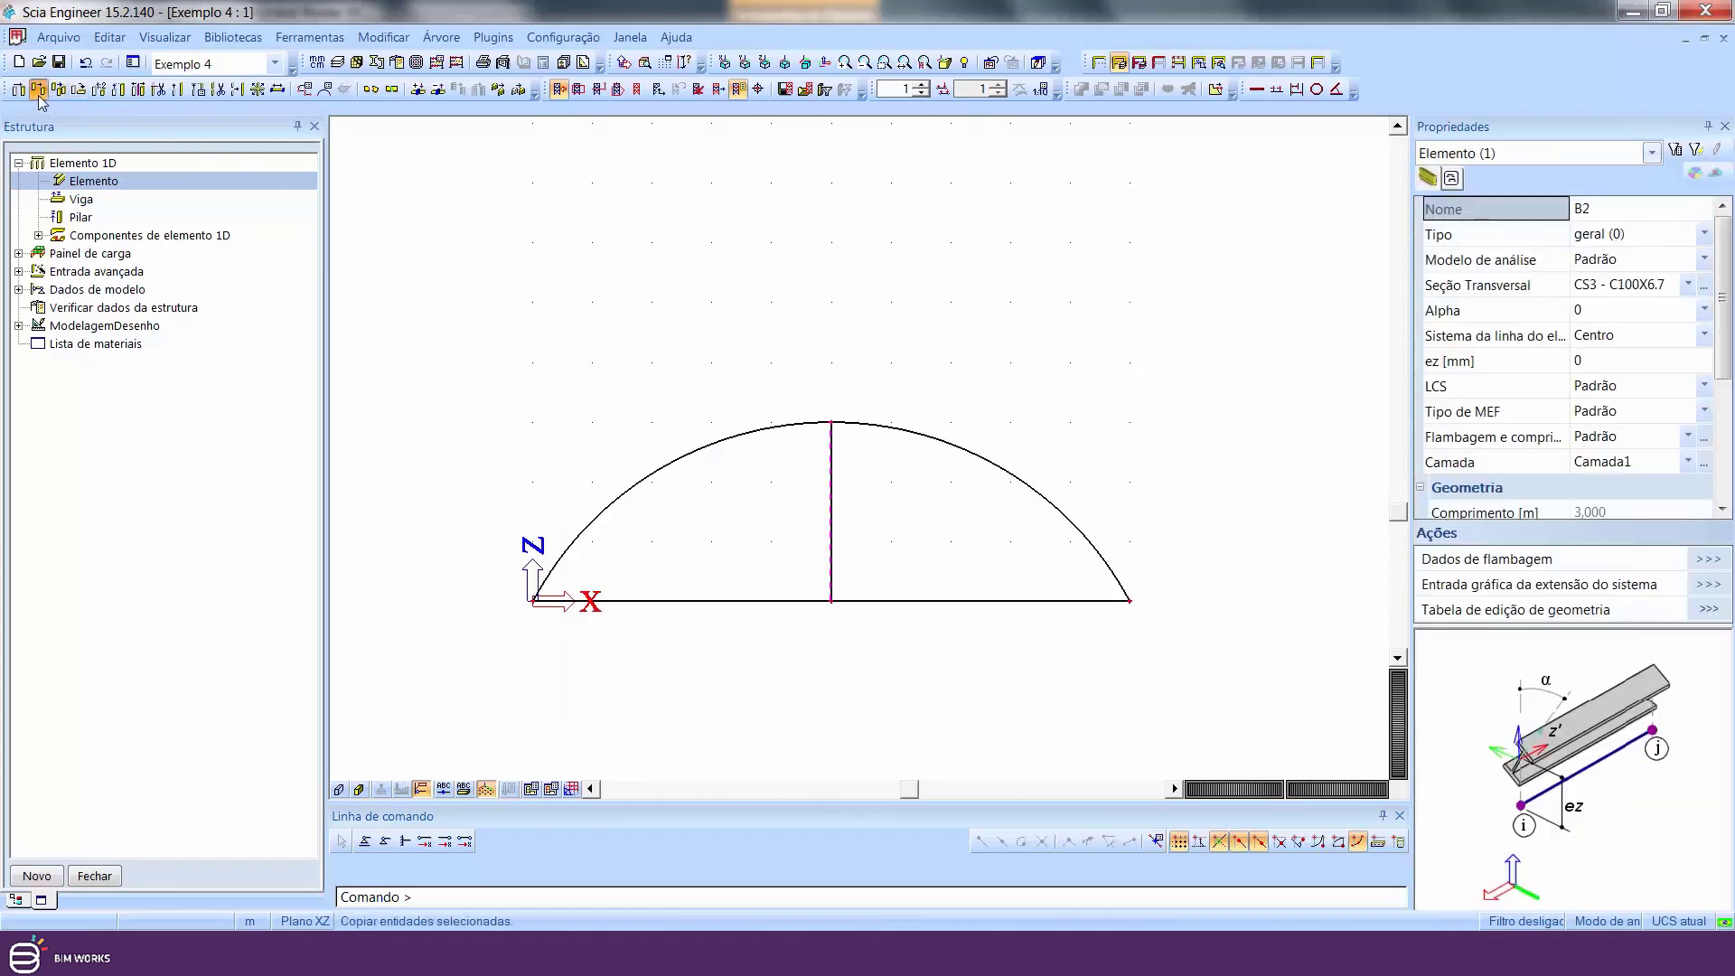
left_click(58, 90)
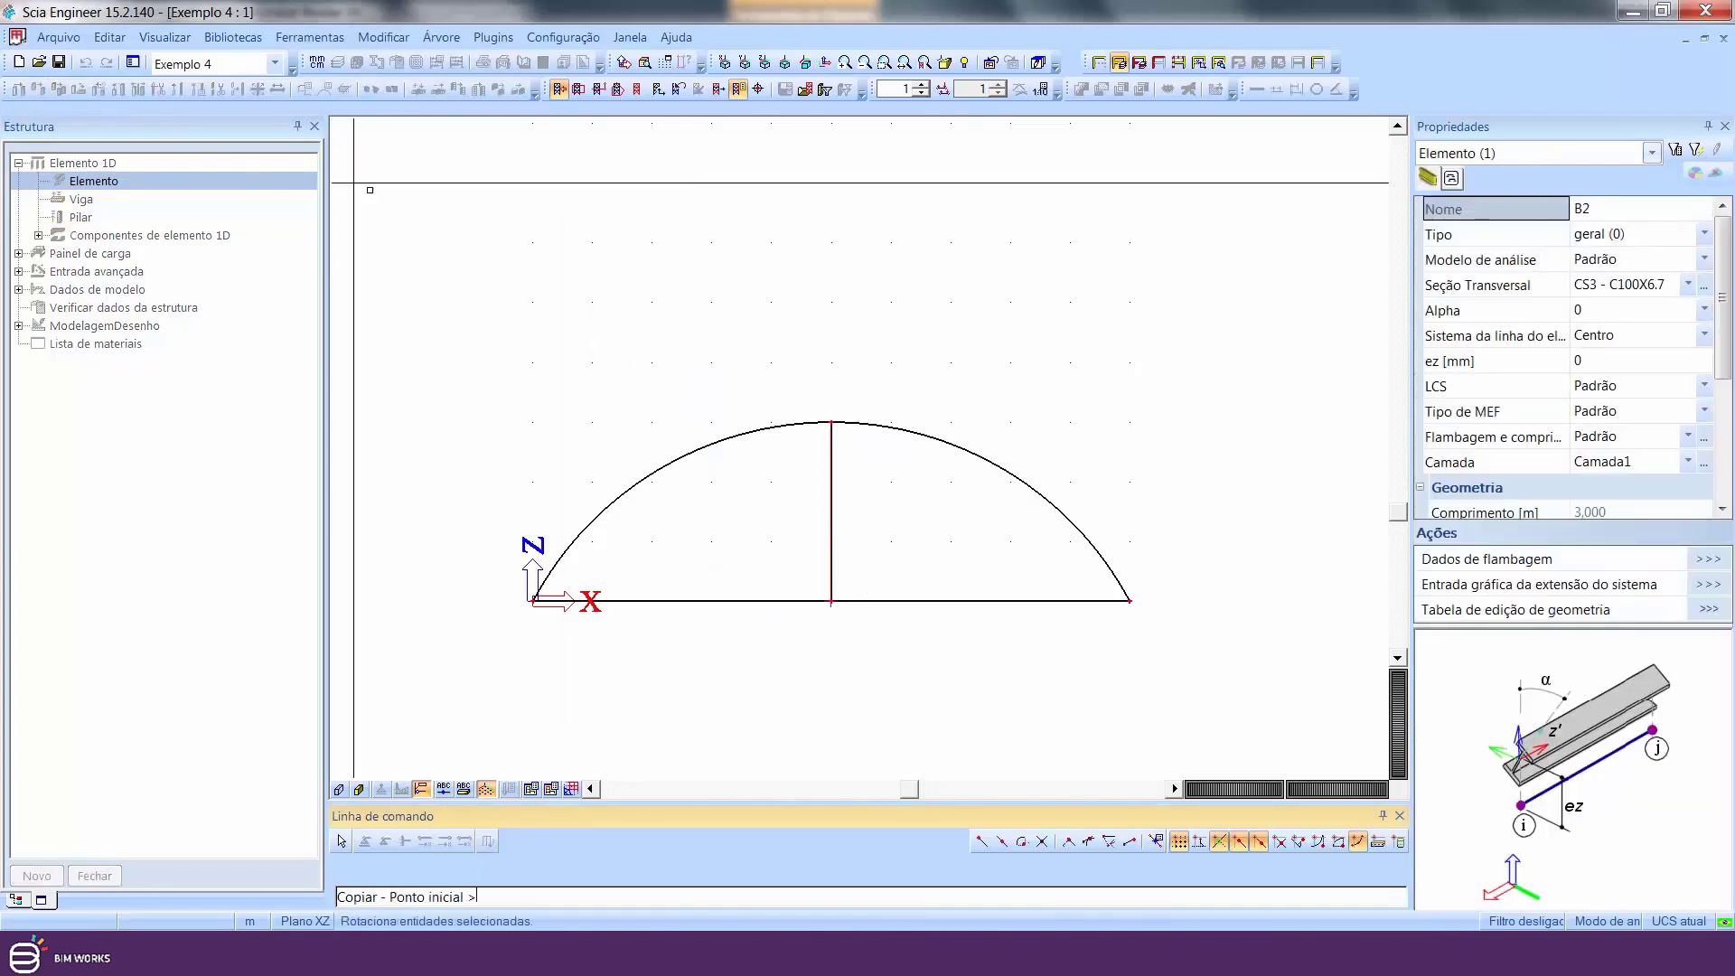
left_click(832, 606)
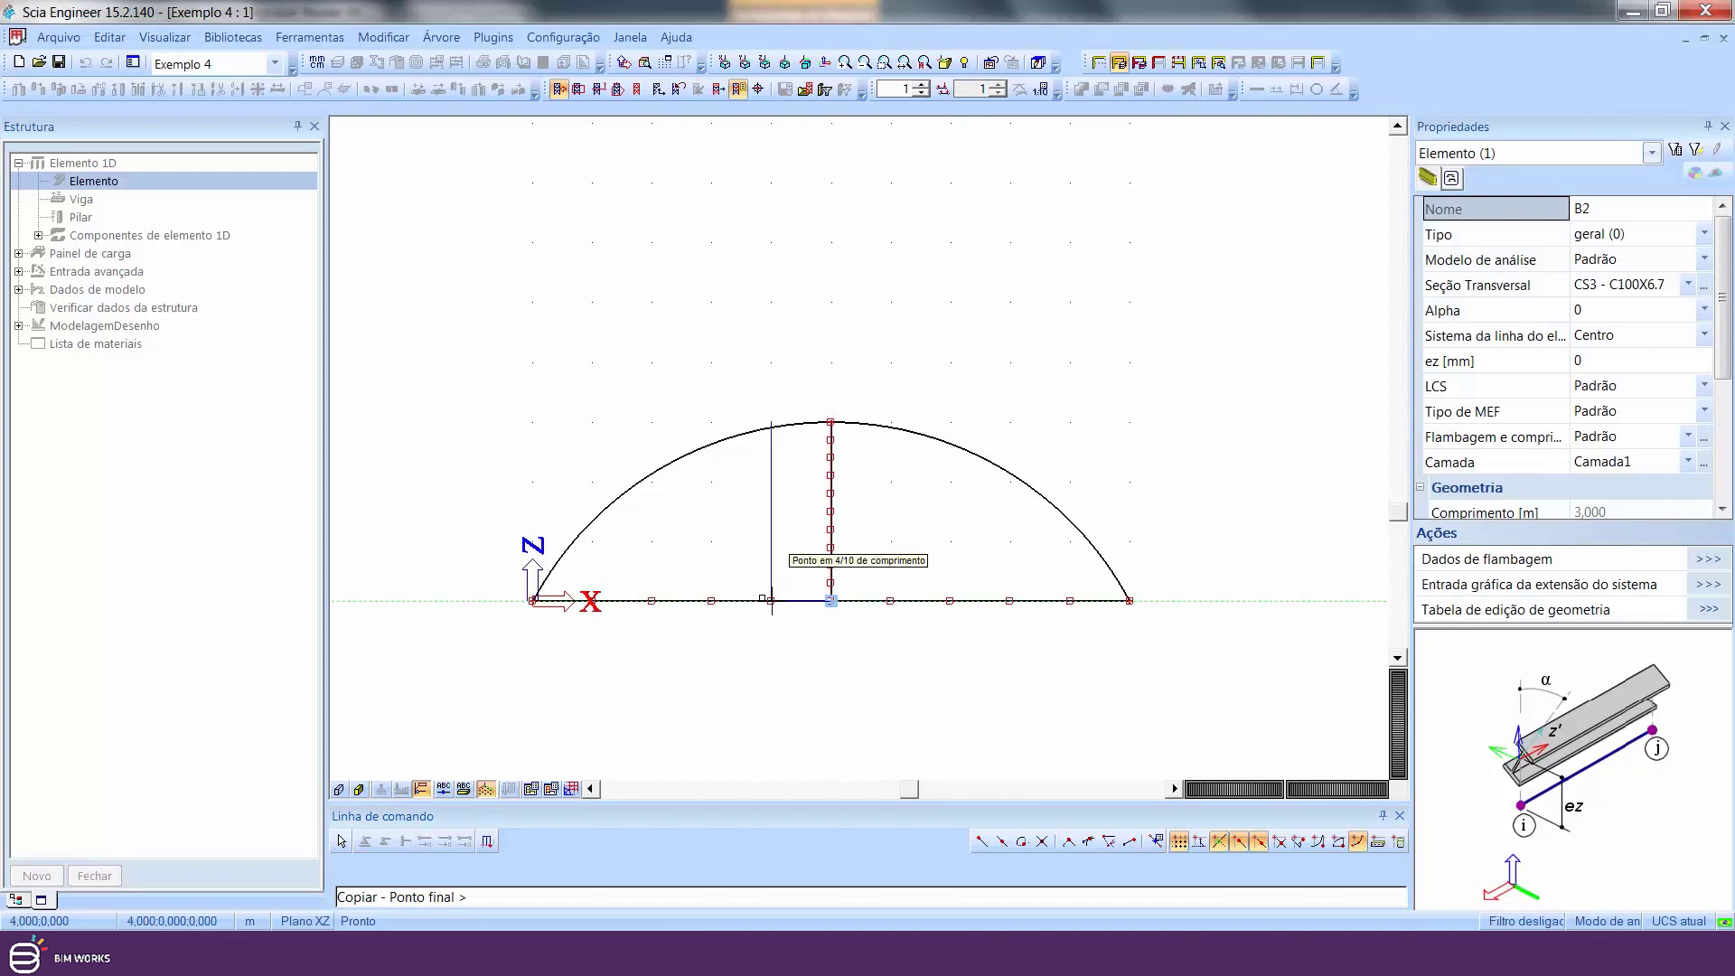
left_click(712, 600)
left_click(652, 600)
left_click(593, 600)
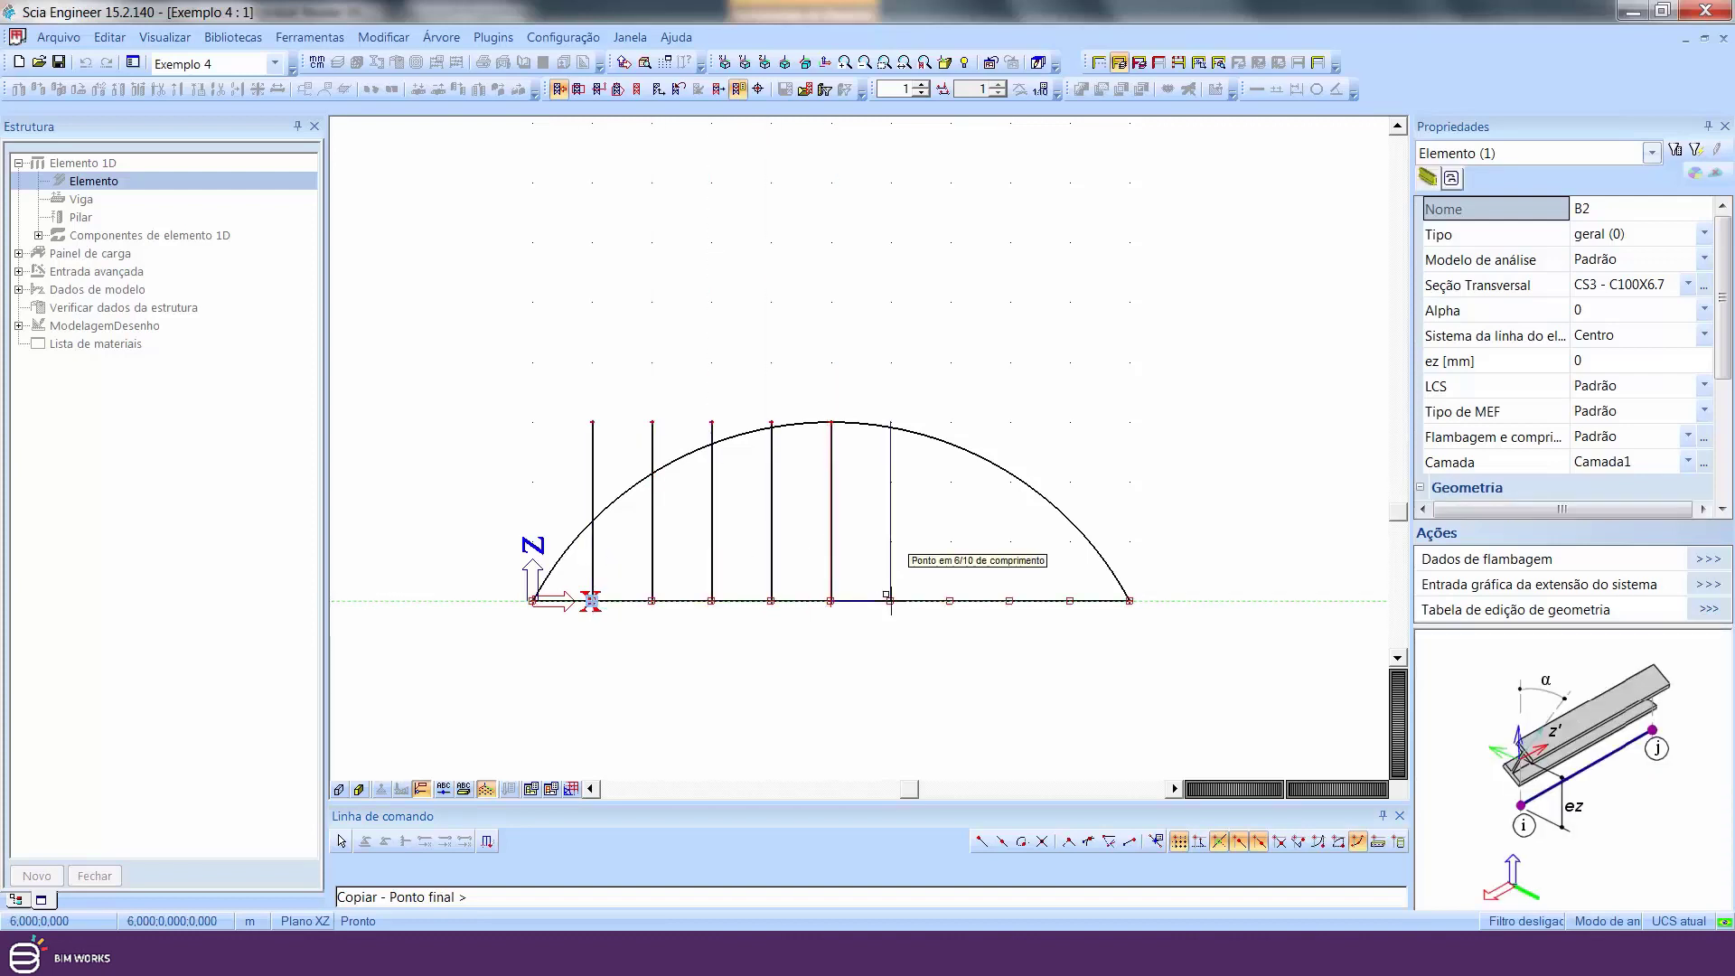
left_click(890, 600)
left_click(952, 600)
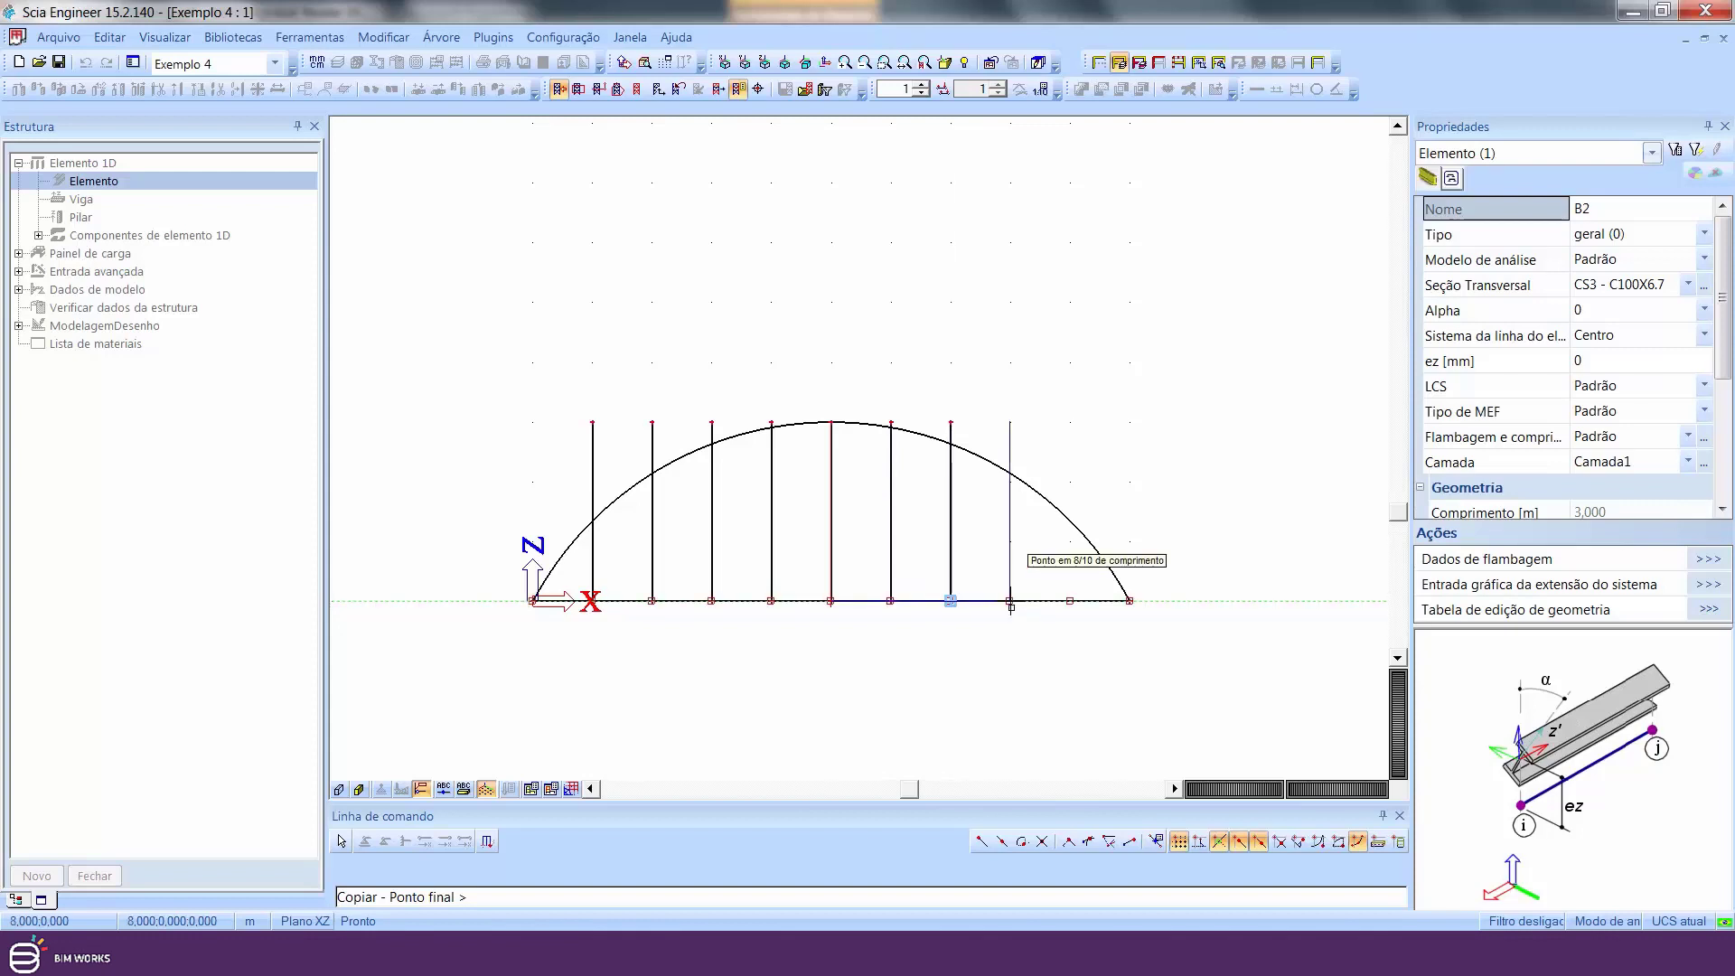
left_click(1010, 600)
left_click(1070, 600)
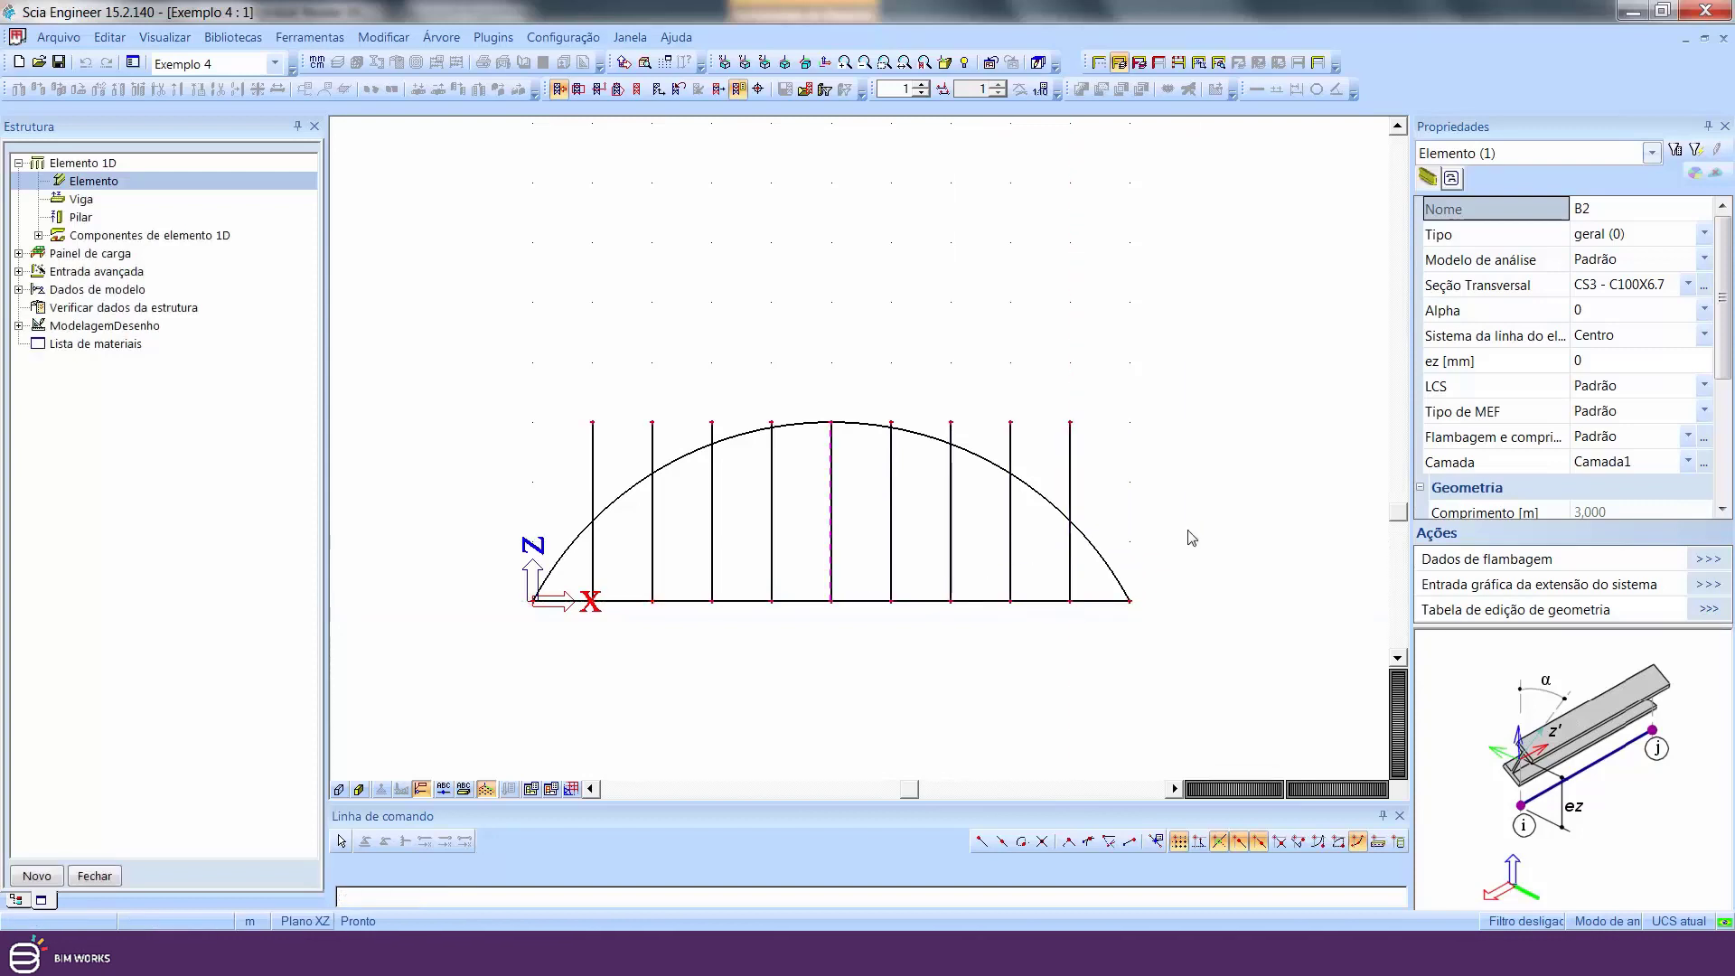
key("Escape")
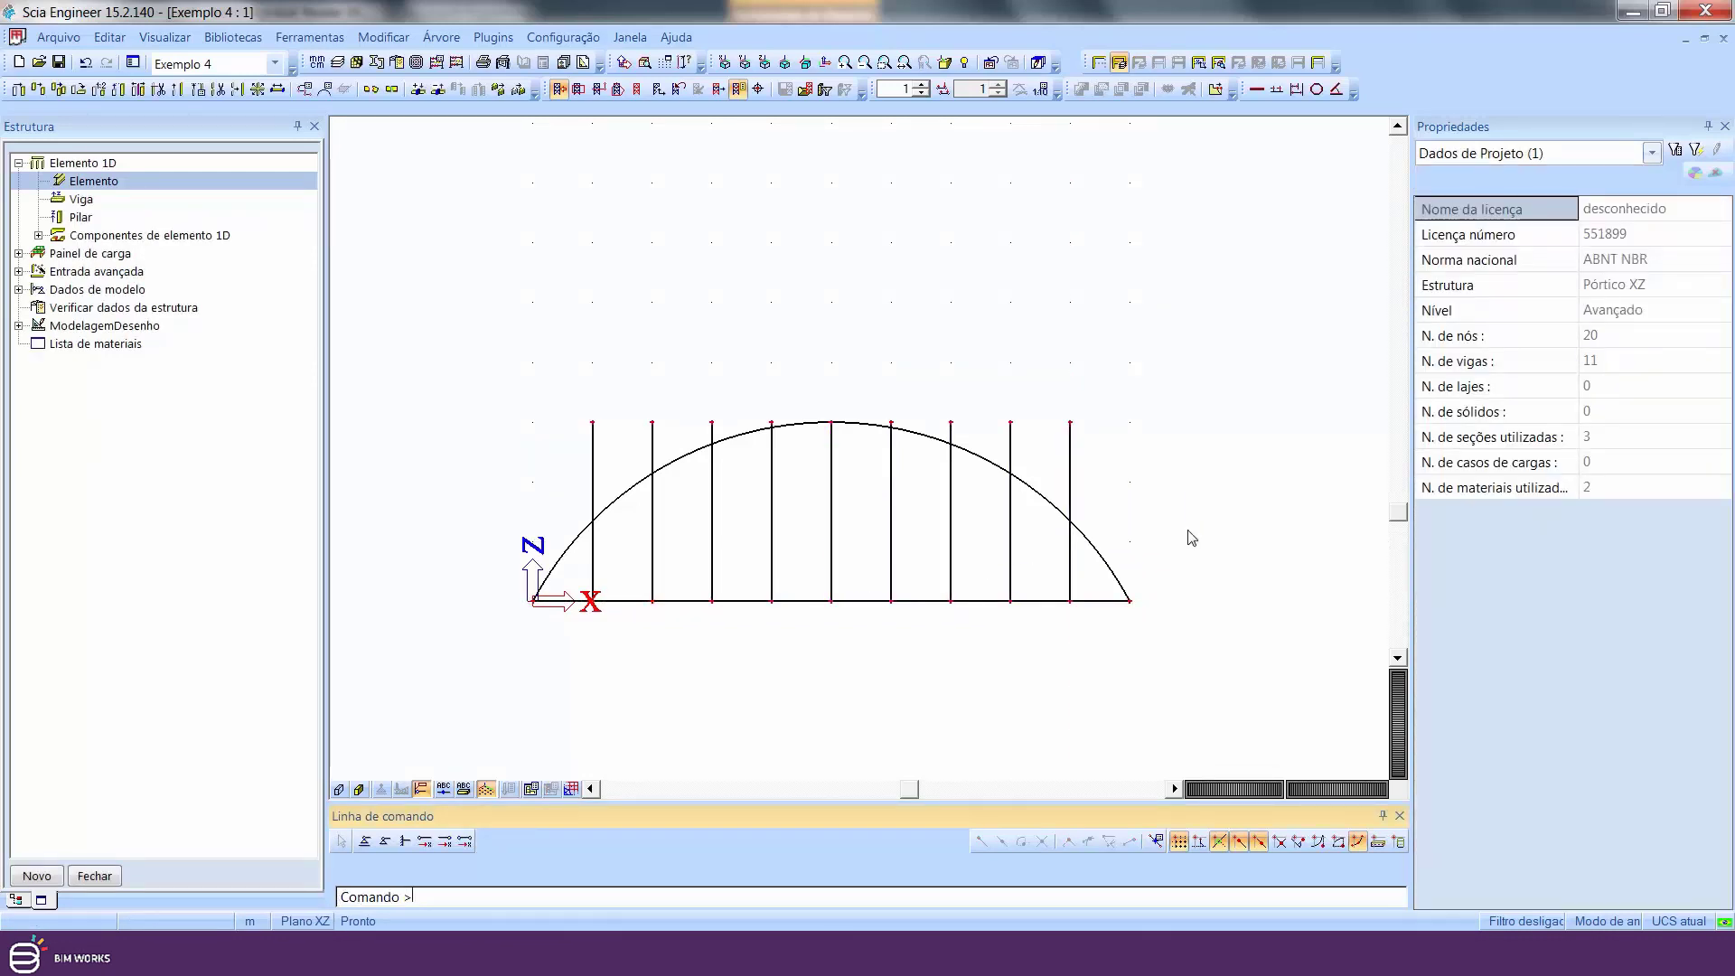
- Trim the excess of the four vertical members between midspan and the sliding end of X at the arc, using the arc as cutting curve
middle_click_drag(911, 460, 946, 503)
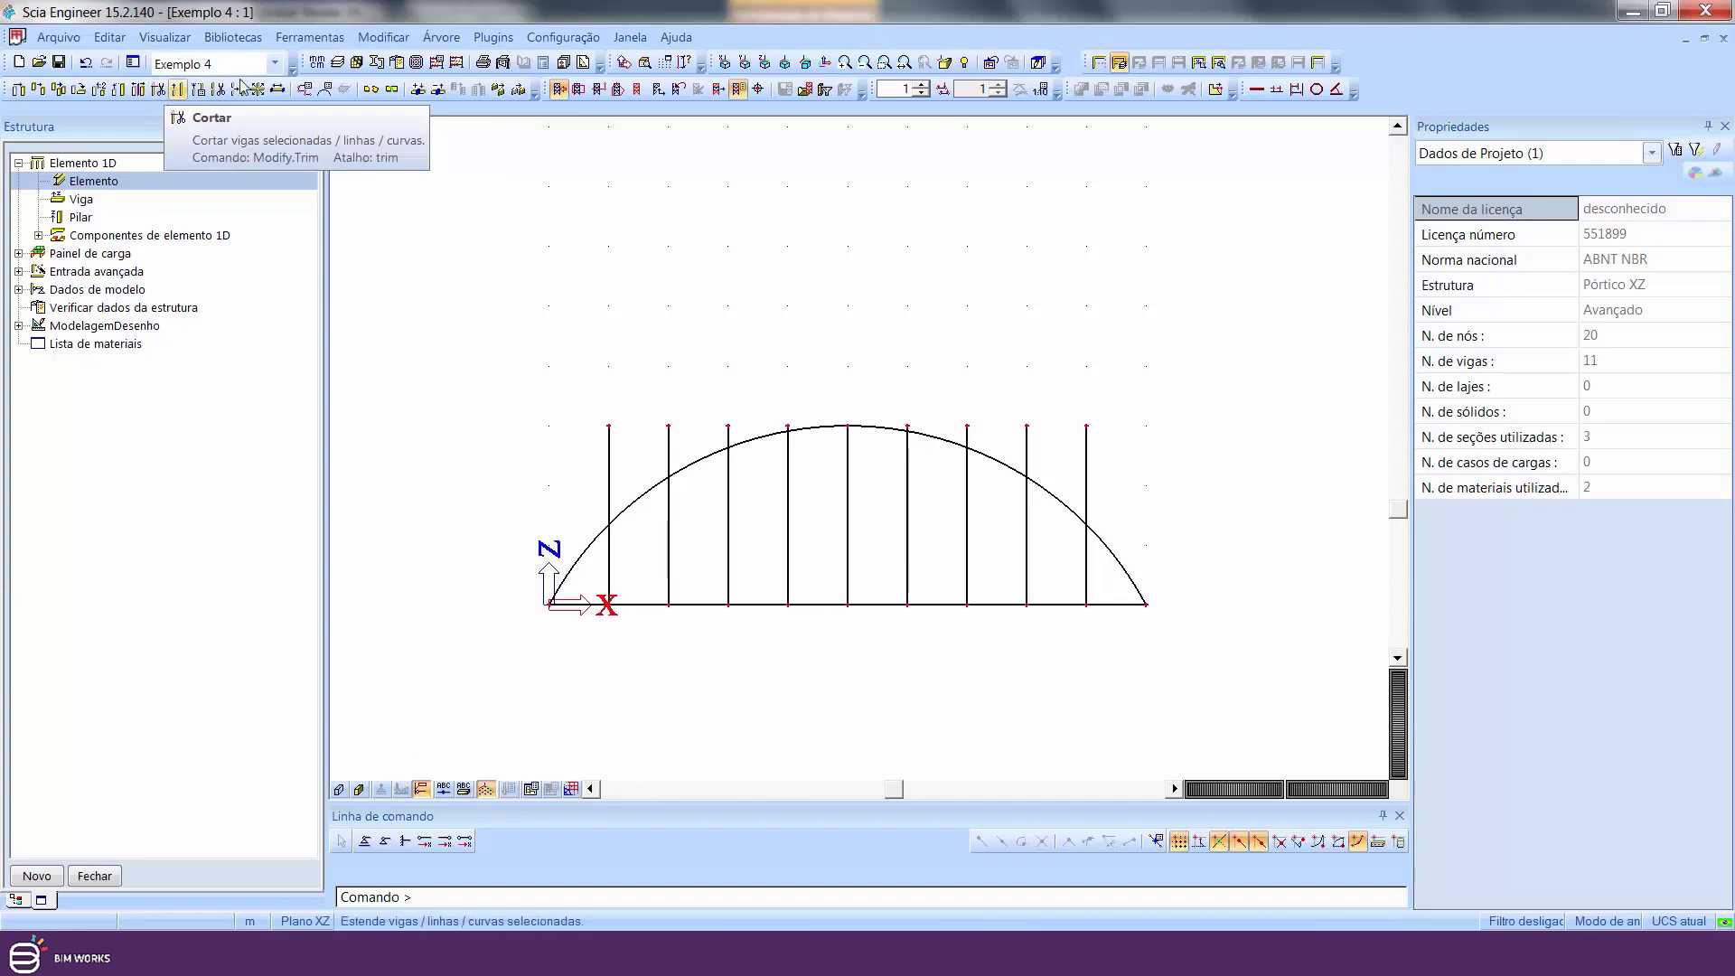
left_click(384, 38)
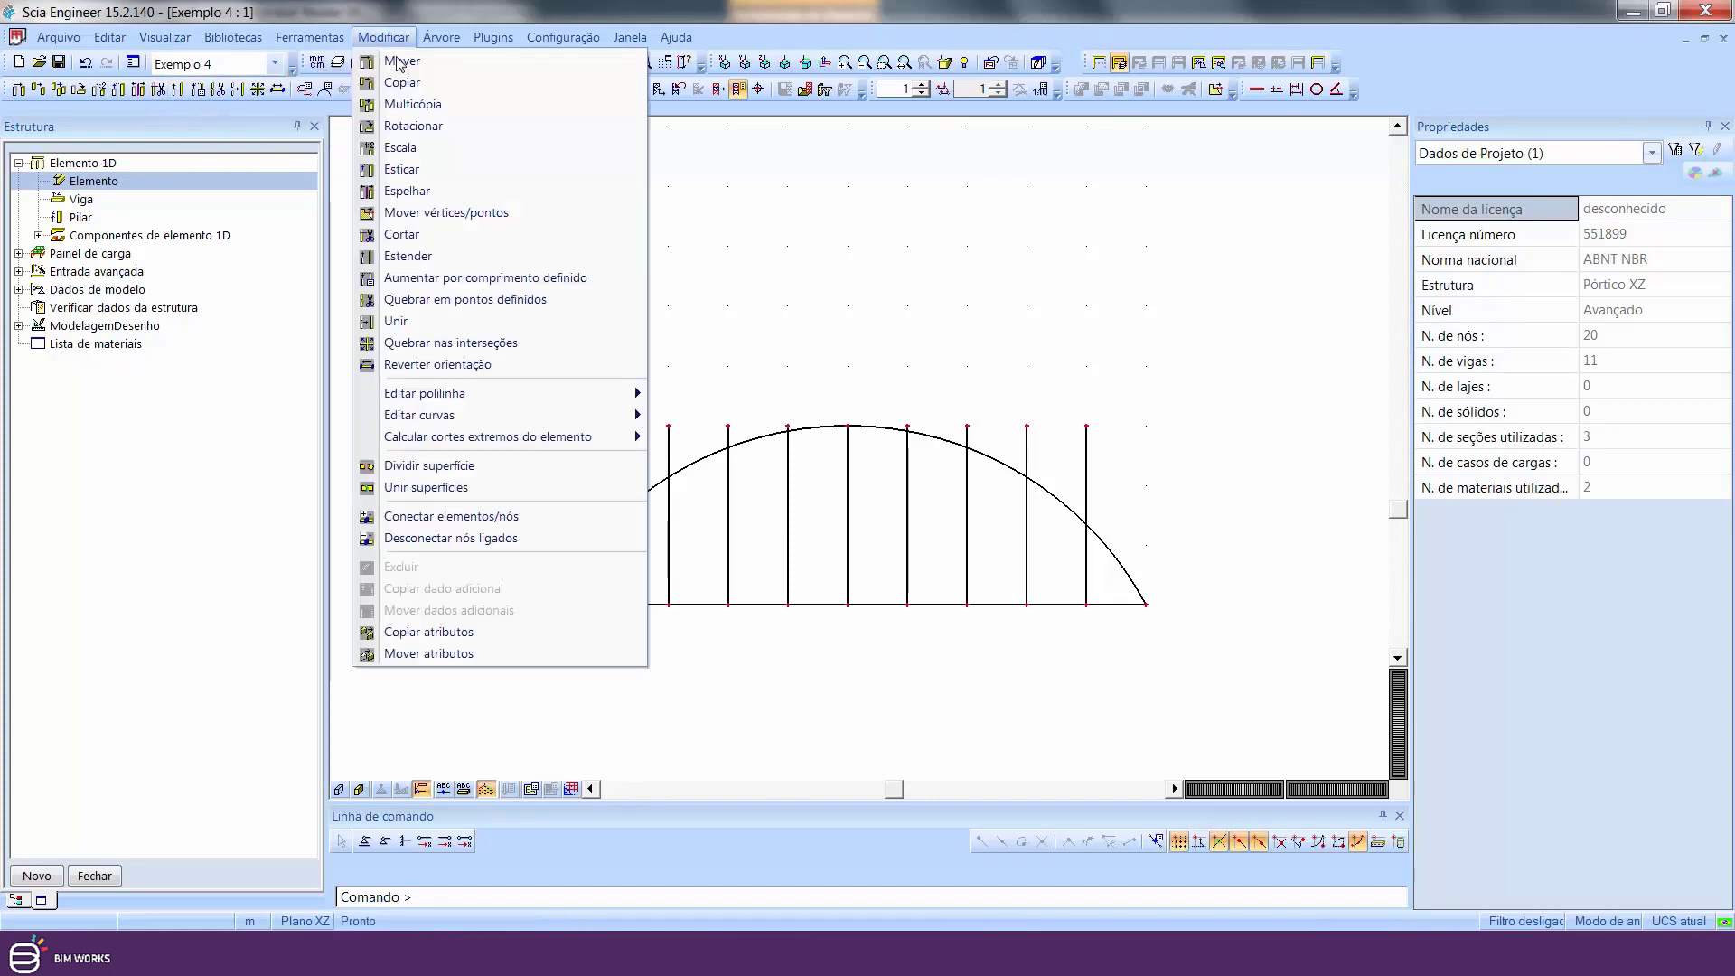
left_click(398, 236)
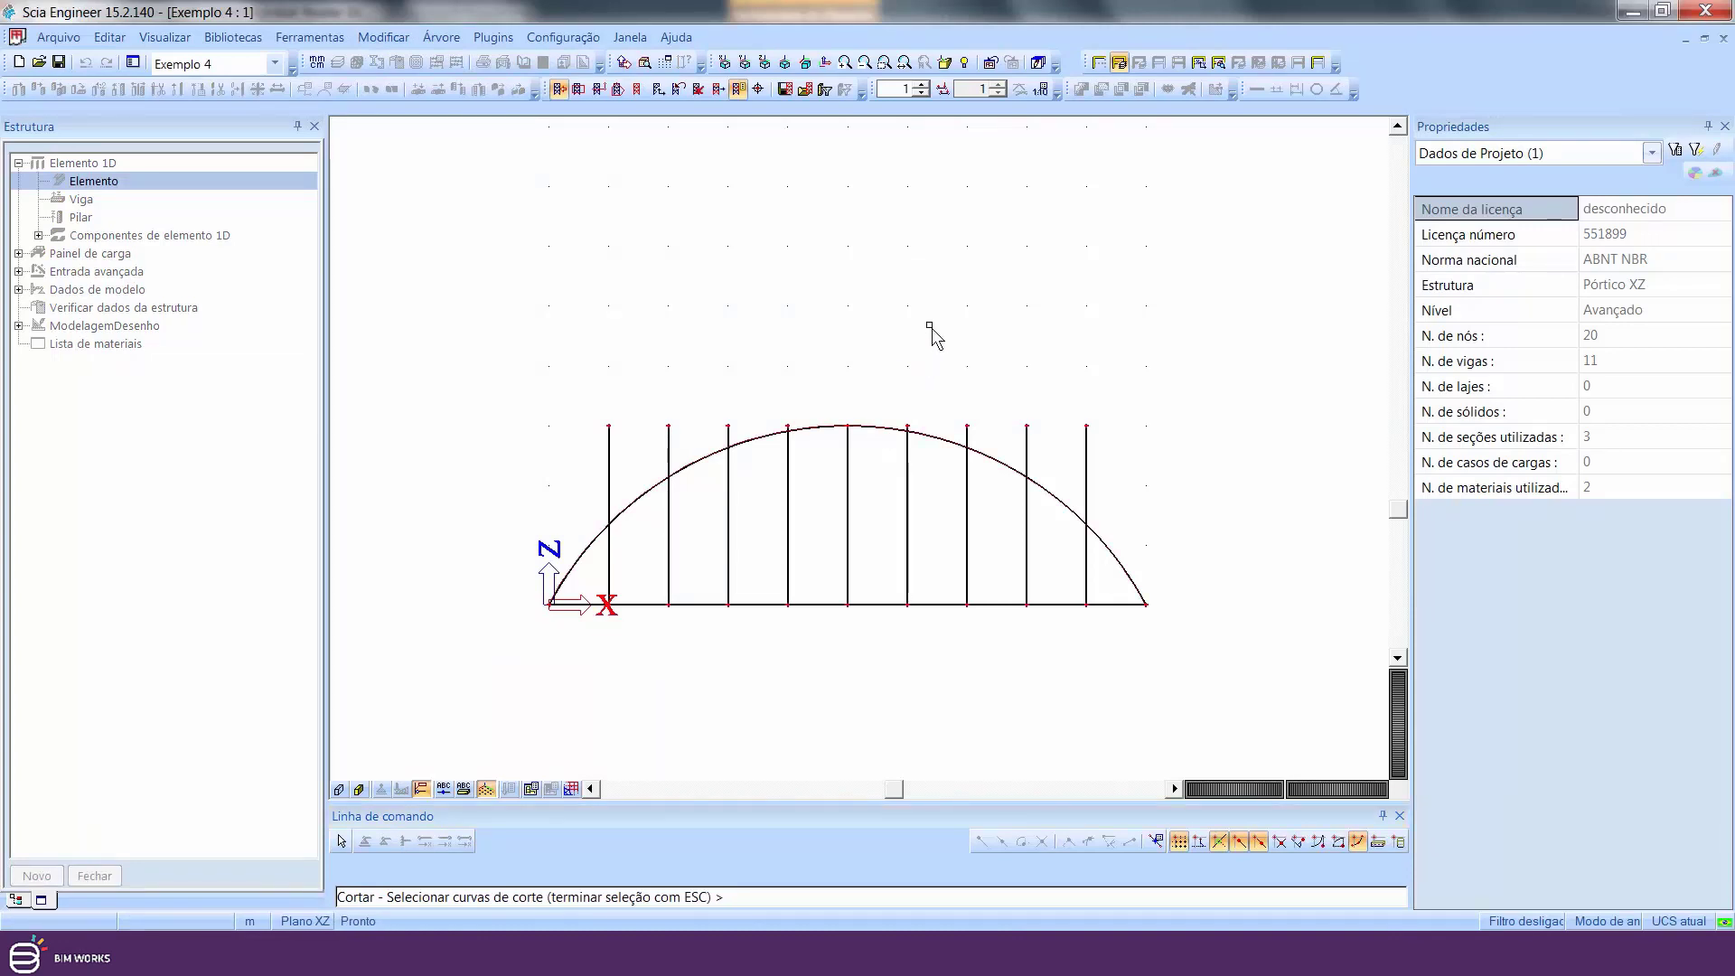
key("Escape")
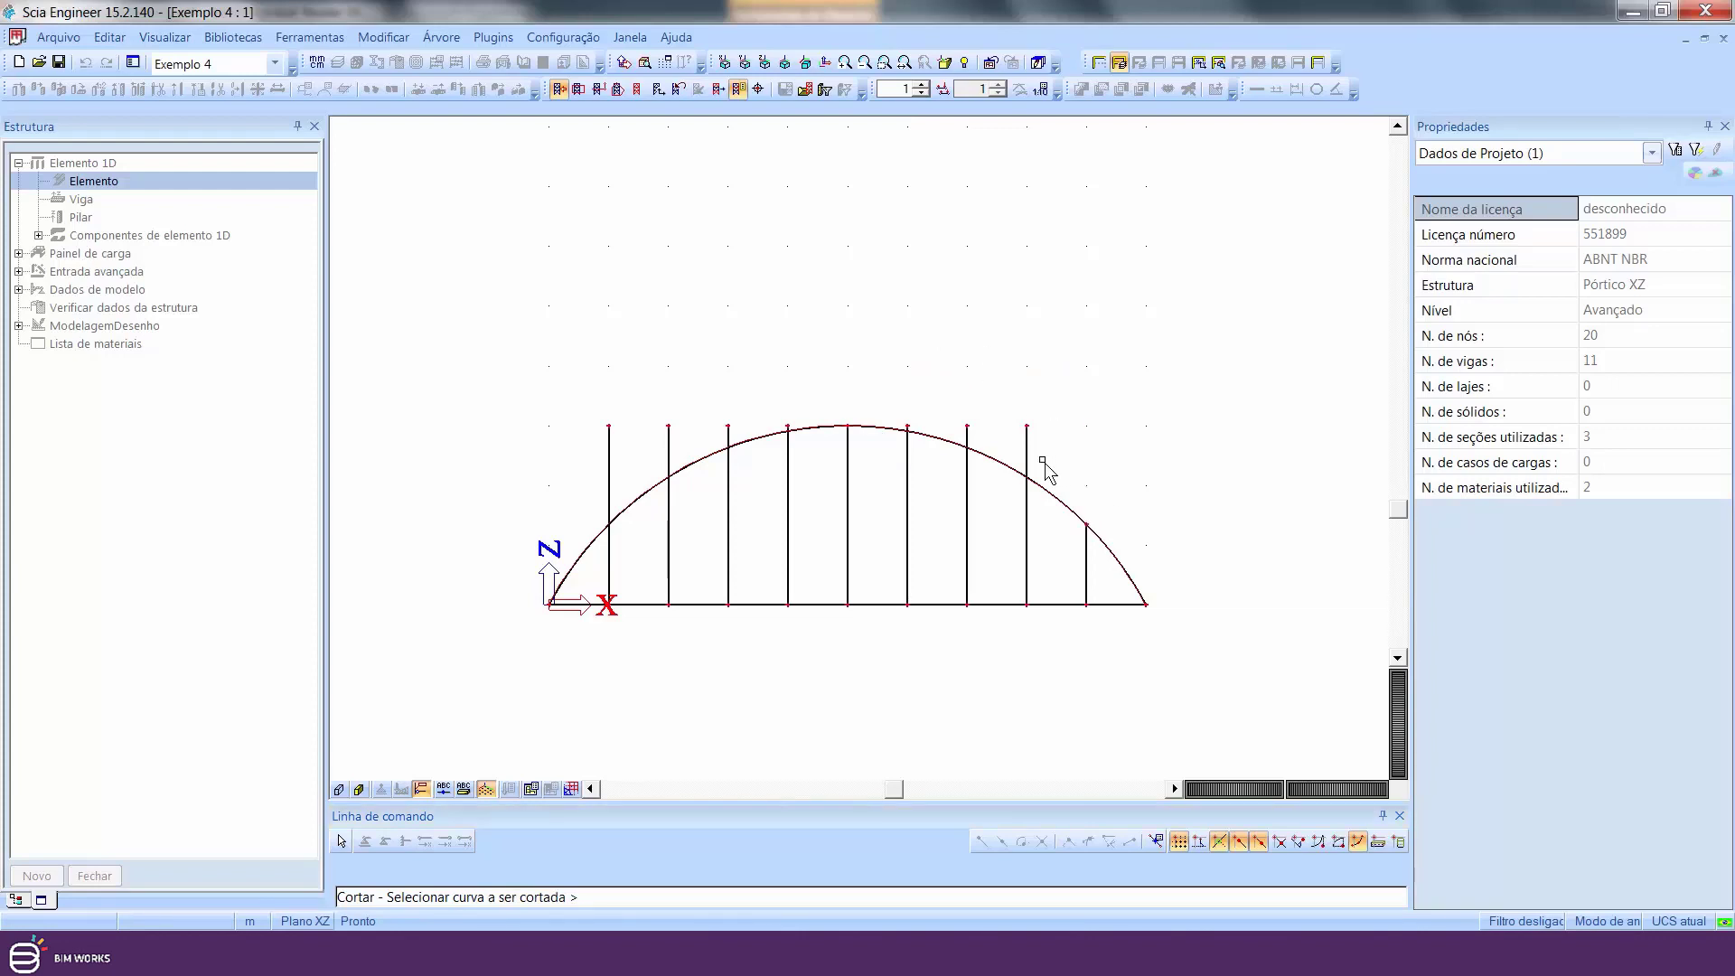
scroll(981, 444, "up", 2)
scroll(958, 443, "up", 2)
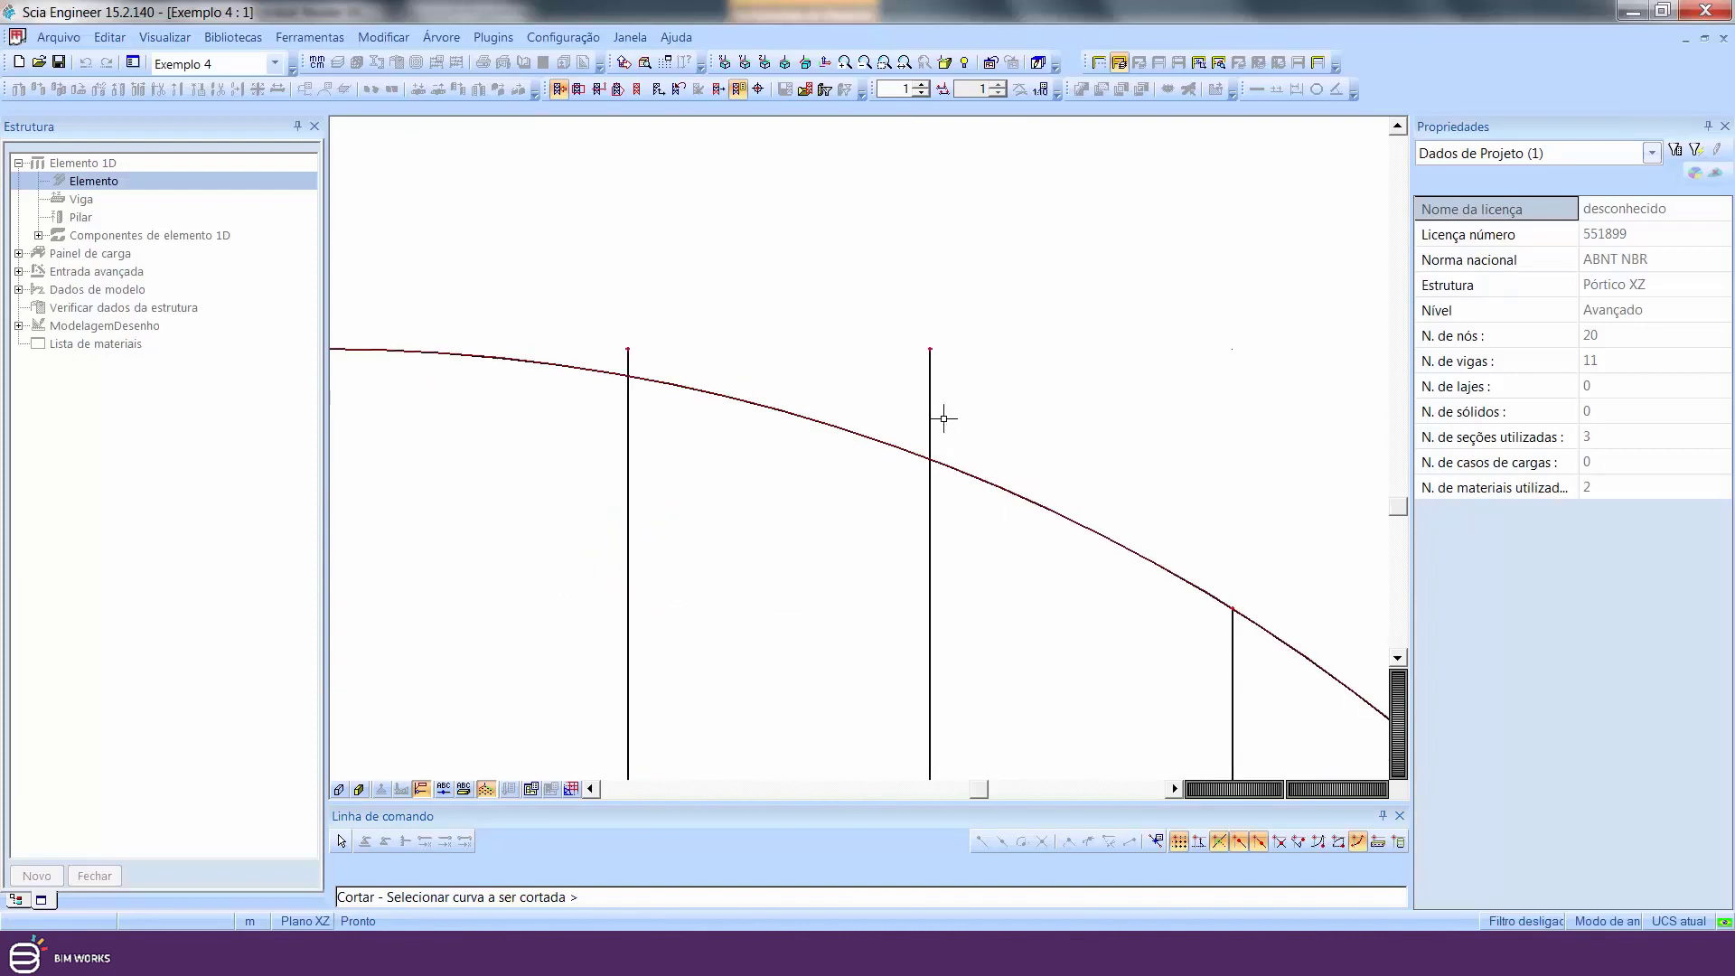
scroll(631, 368, "up", 2)
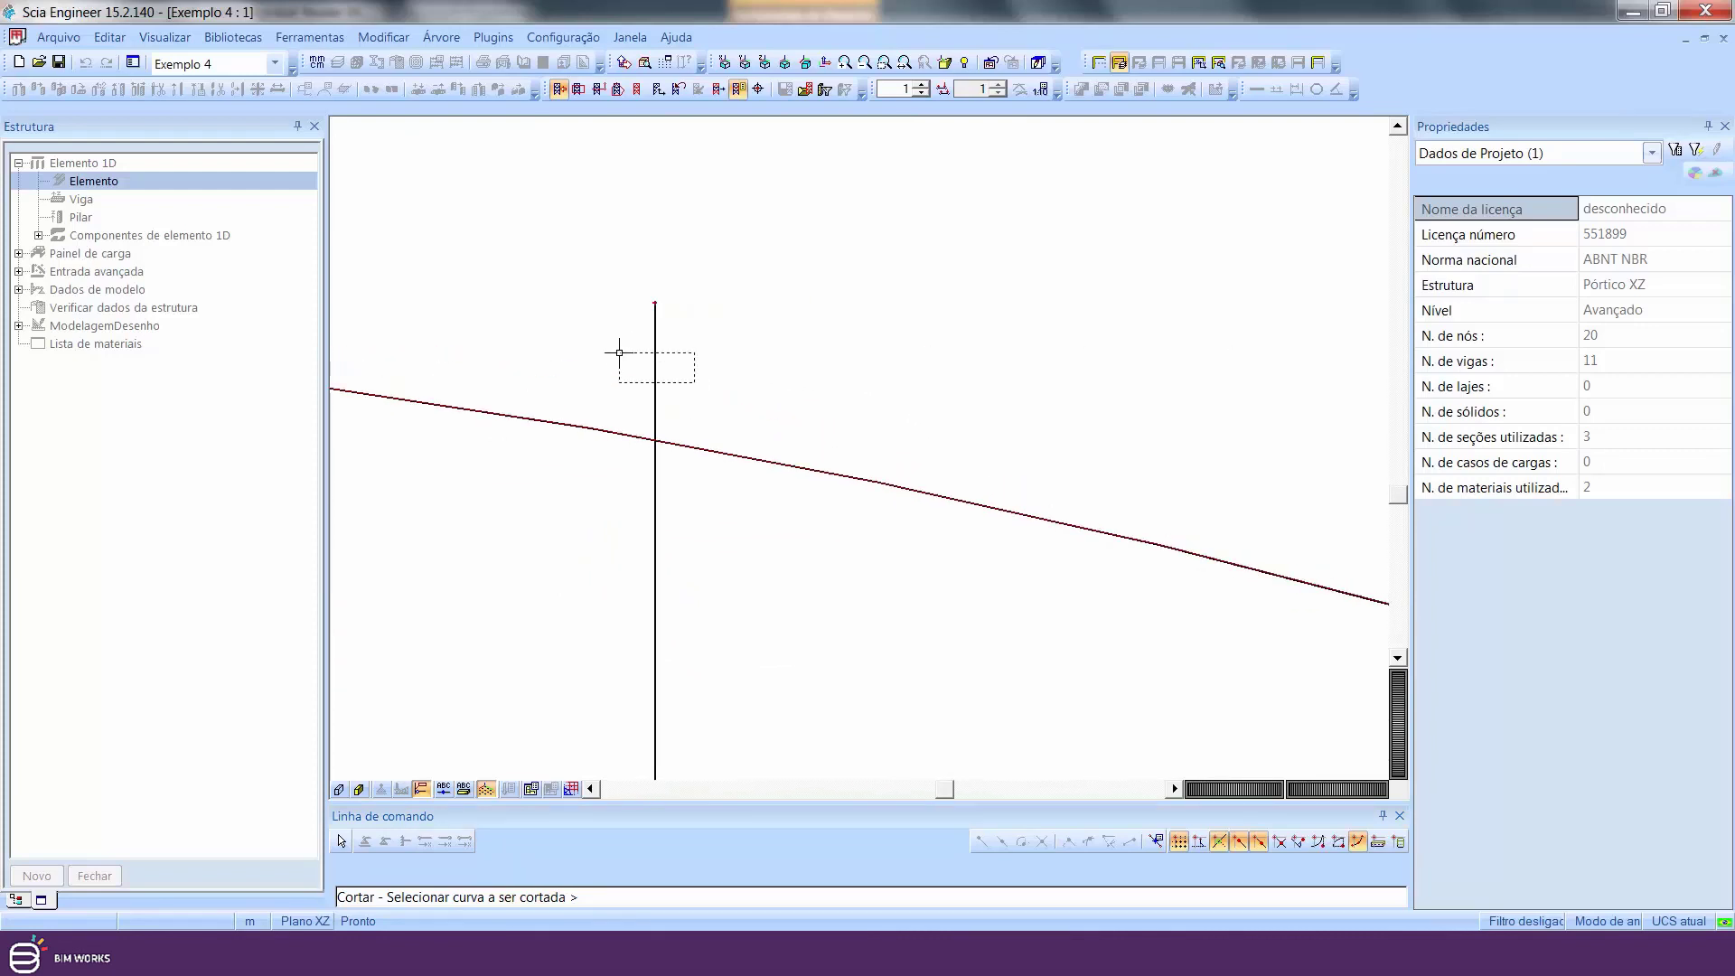
- Trim the four vertical members between the origin and midspan where they project above the arc, and finish the Trim command
scroll(587, 316, "down", 5)
middle_click_drag(517, 333, 997, 457)
scroll(576, 548, "up", 2)
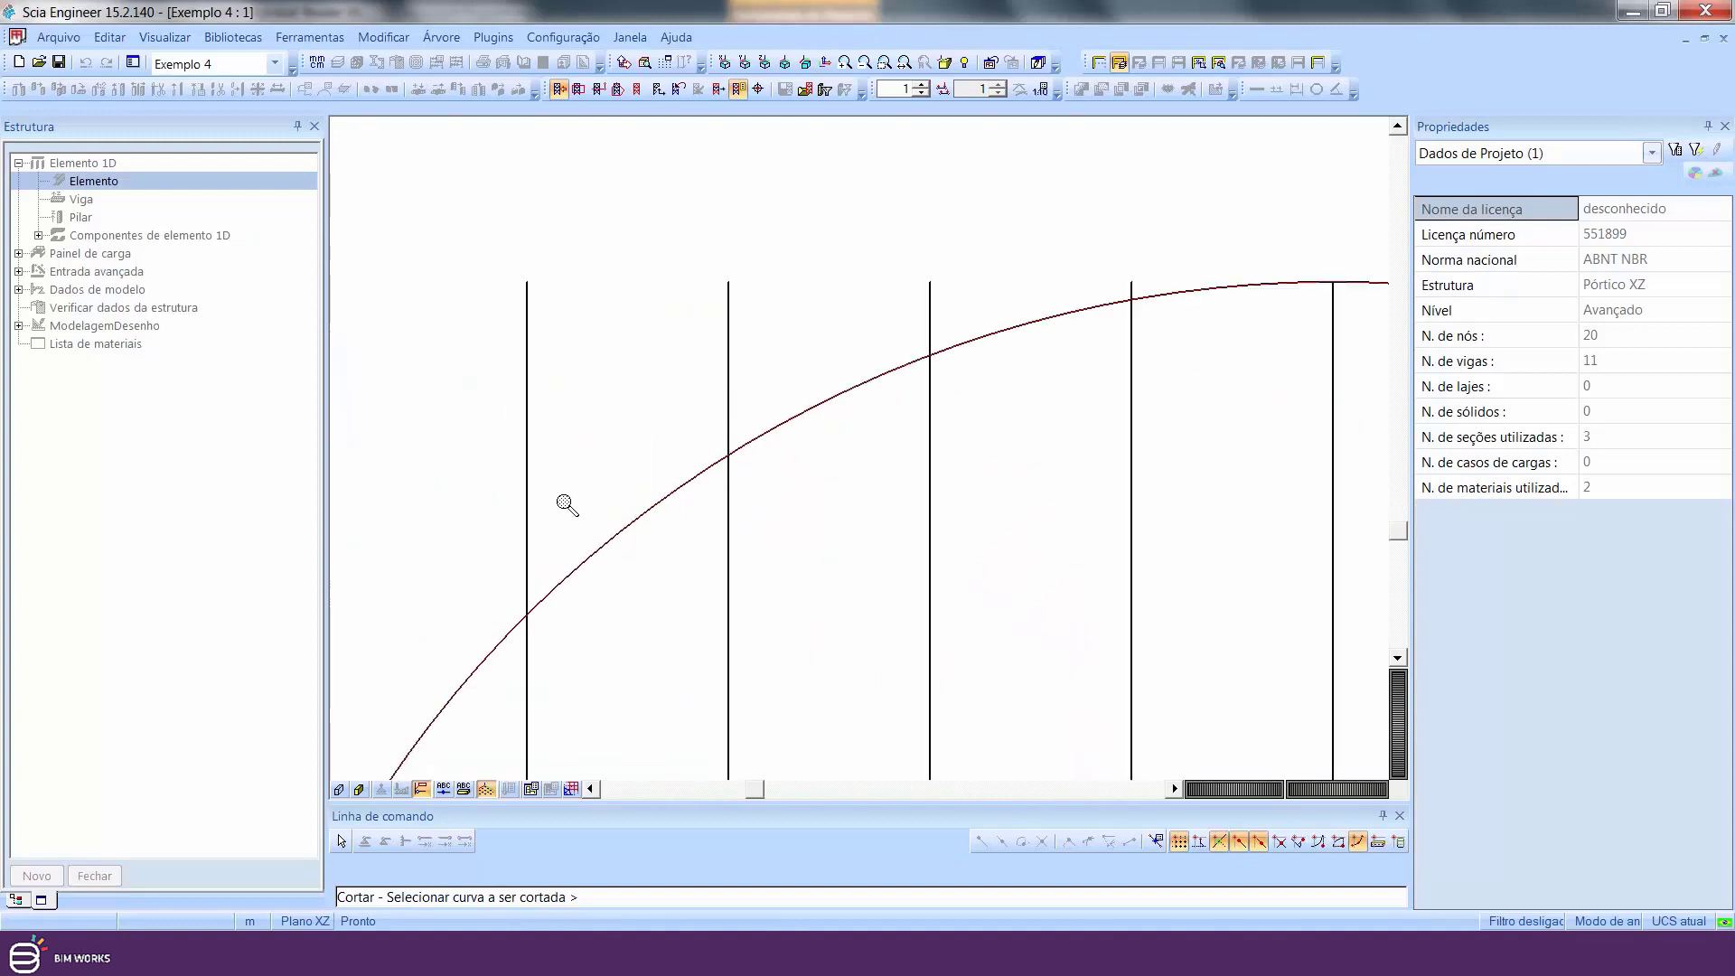
left_click(526, 457)
left_click(729, 361)
scroll(827, 442, "up", 3)
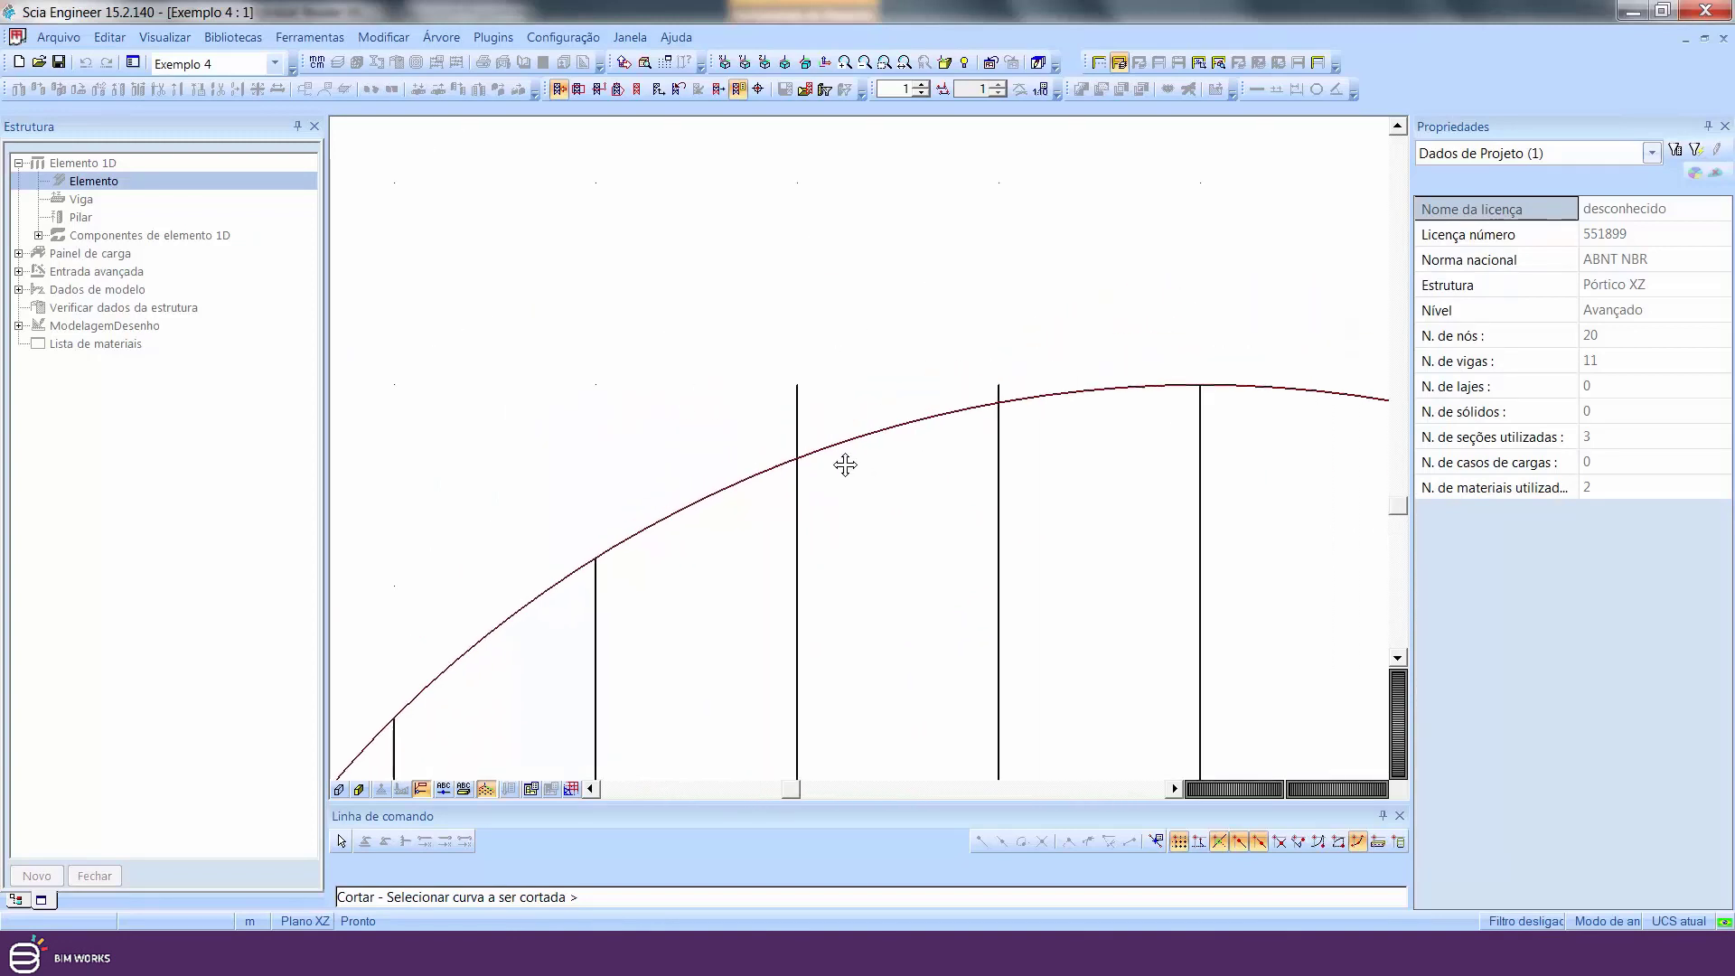
middle_click_drag(1038, 455, 266, 451)
scroll(701, 377, "up", 3)
left_click(701, 366)
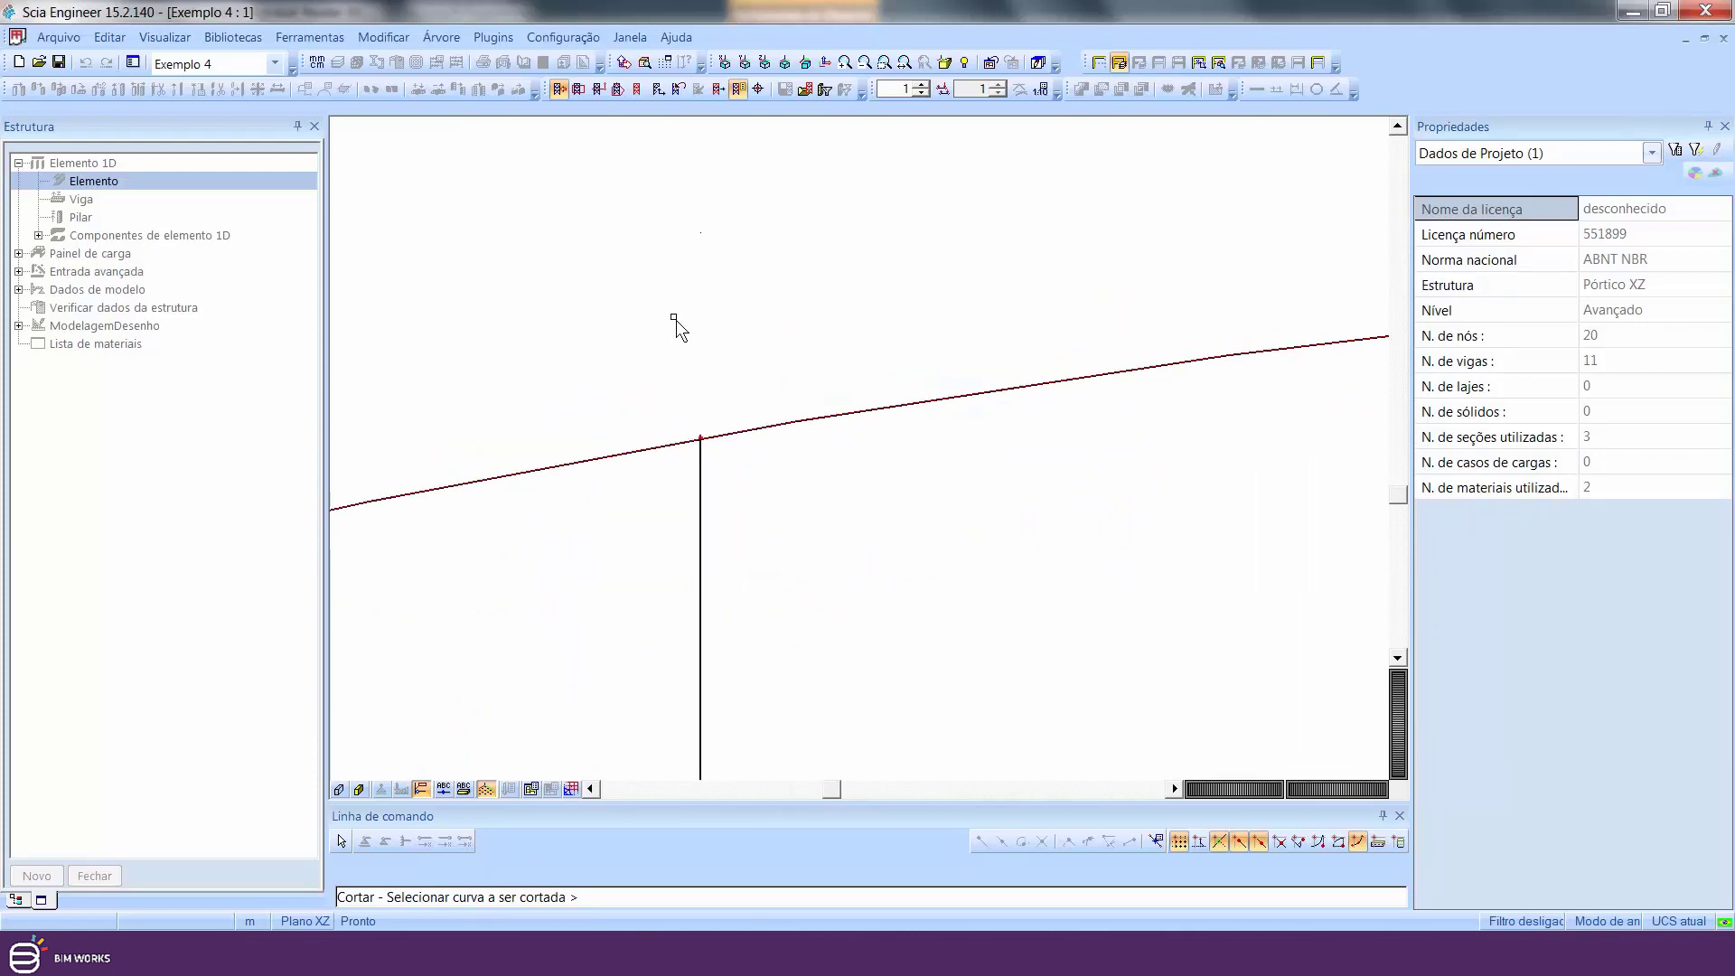
scroll(678, 323, "down", 4)
middle_click_drag(773, 325, 794, 418)
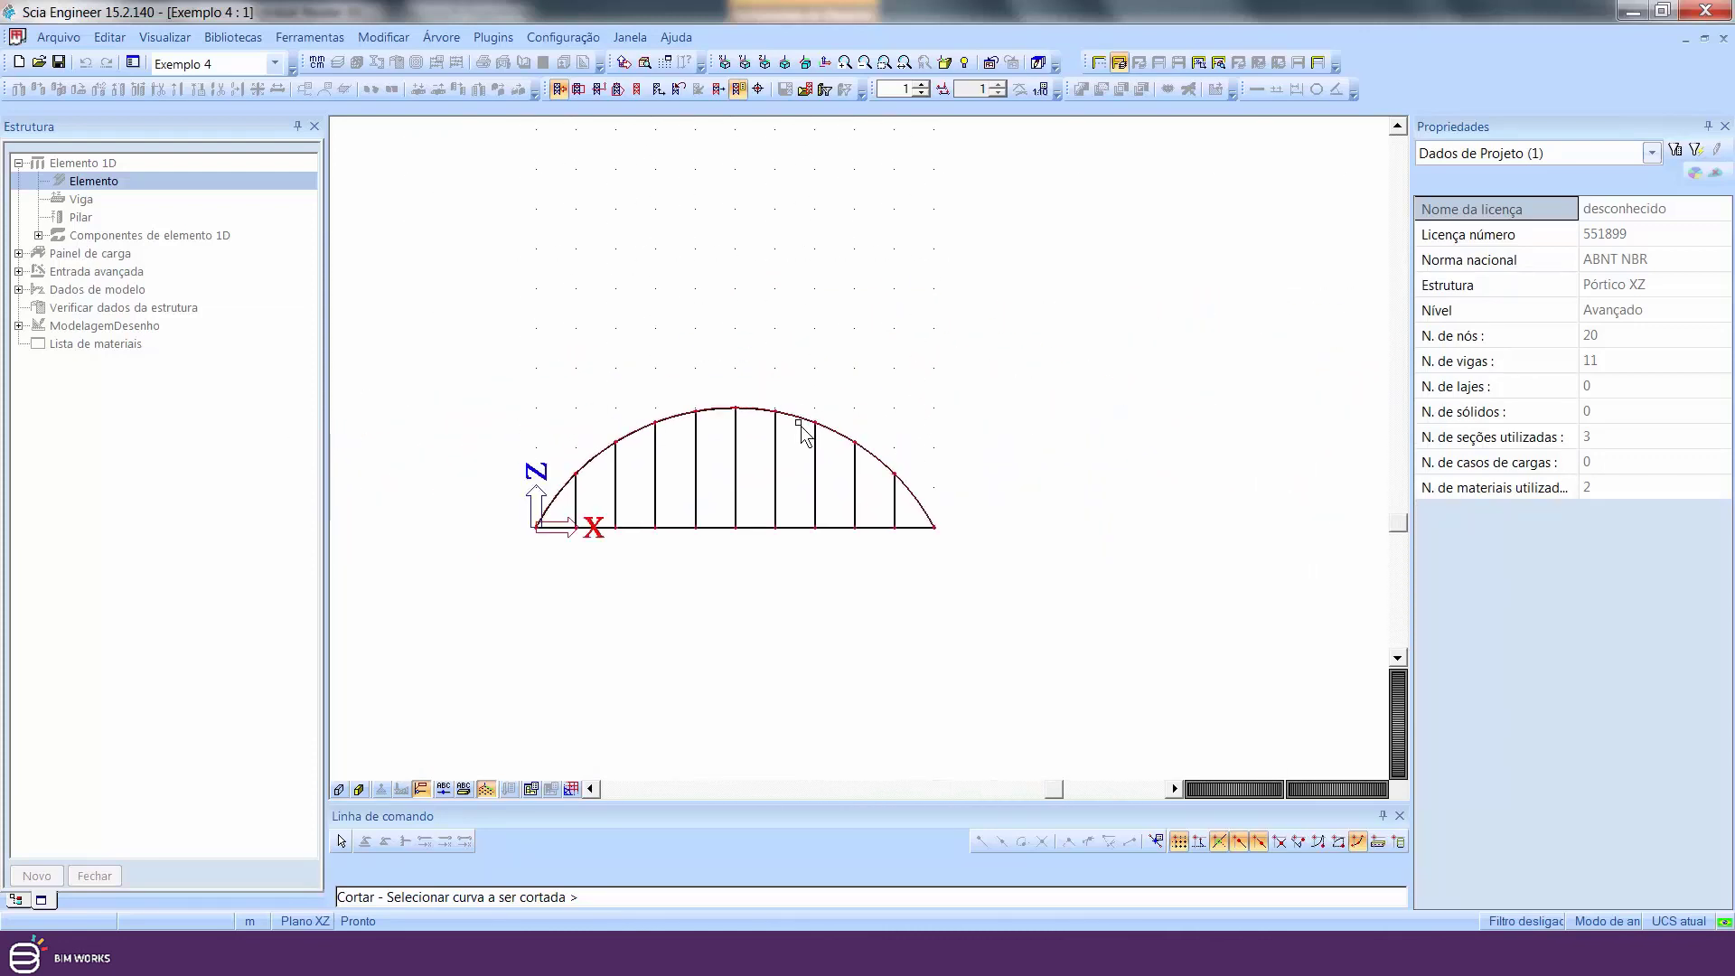
key("Escape")
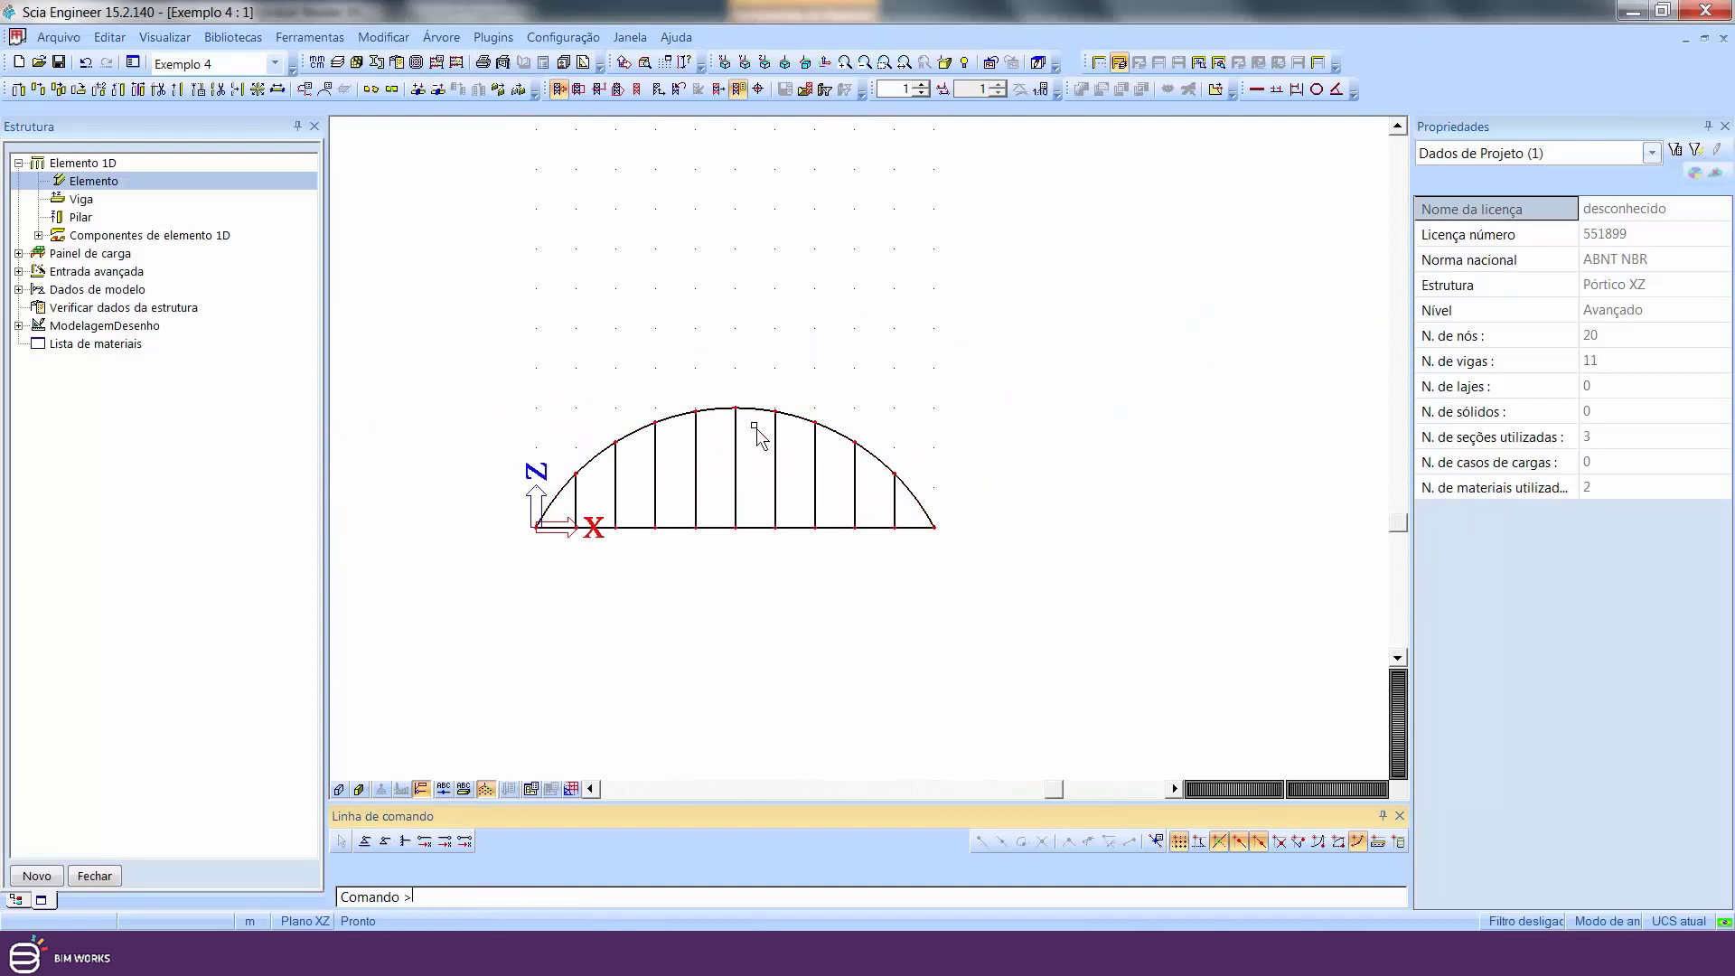
- Add a hinged (Articulado) support at the origin node and a sliding (Deslizante) support at the opposite end of the horizontal member
left_click(385, 841)
scroll(517, 542, "up", 2)
left_click(543, 513)
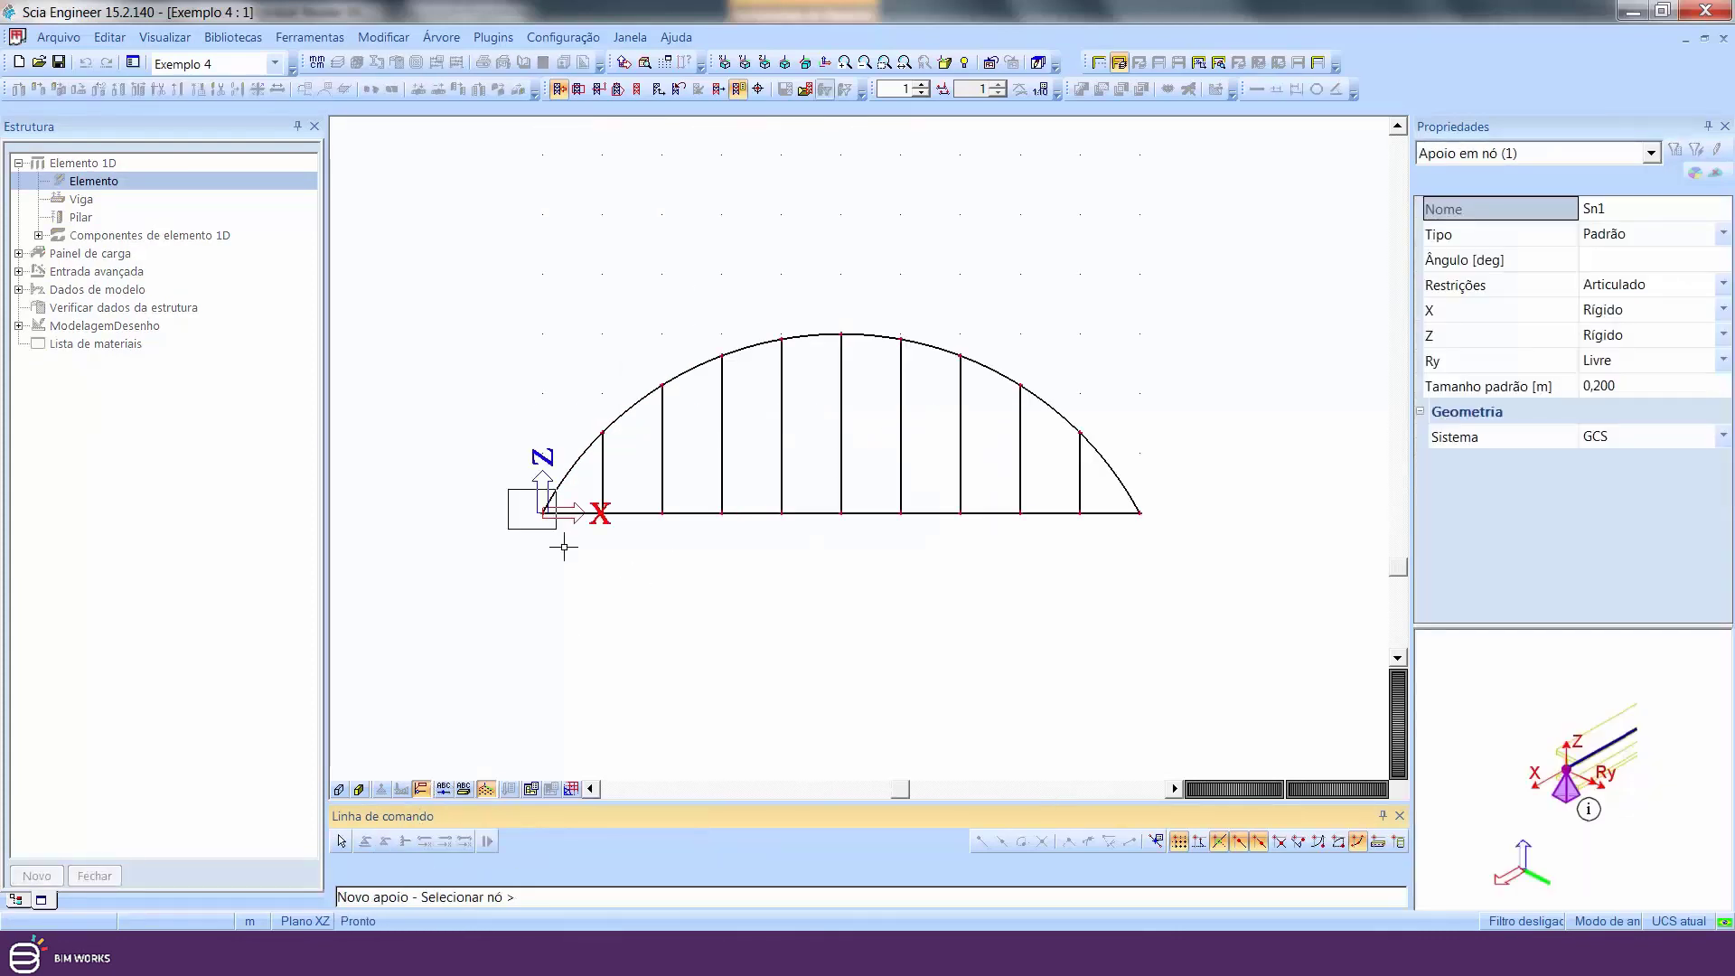
key("Escape")
left_click(365, 841)
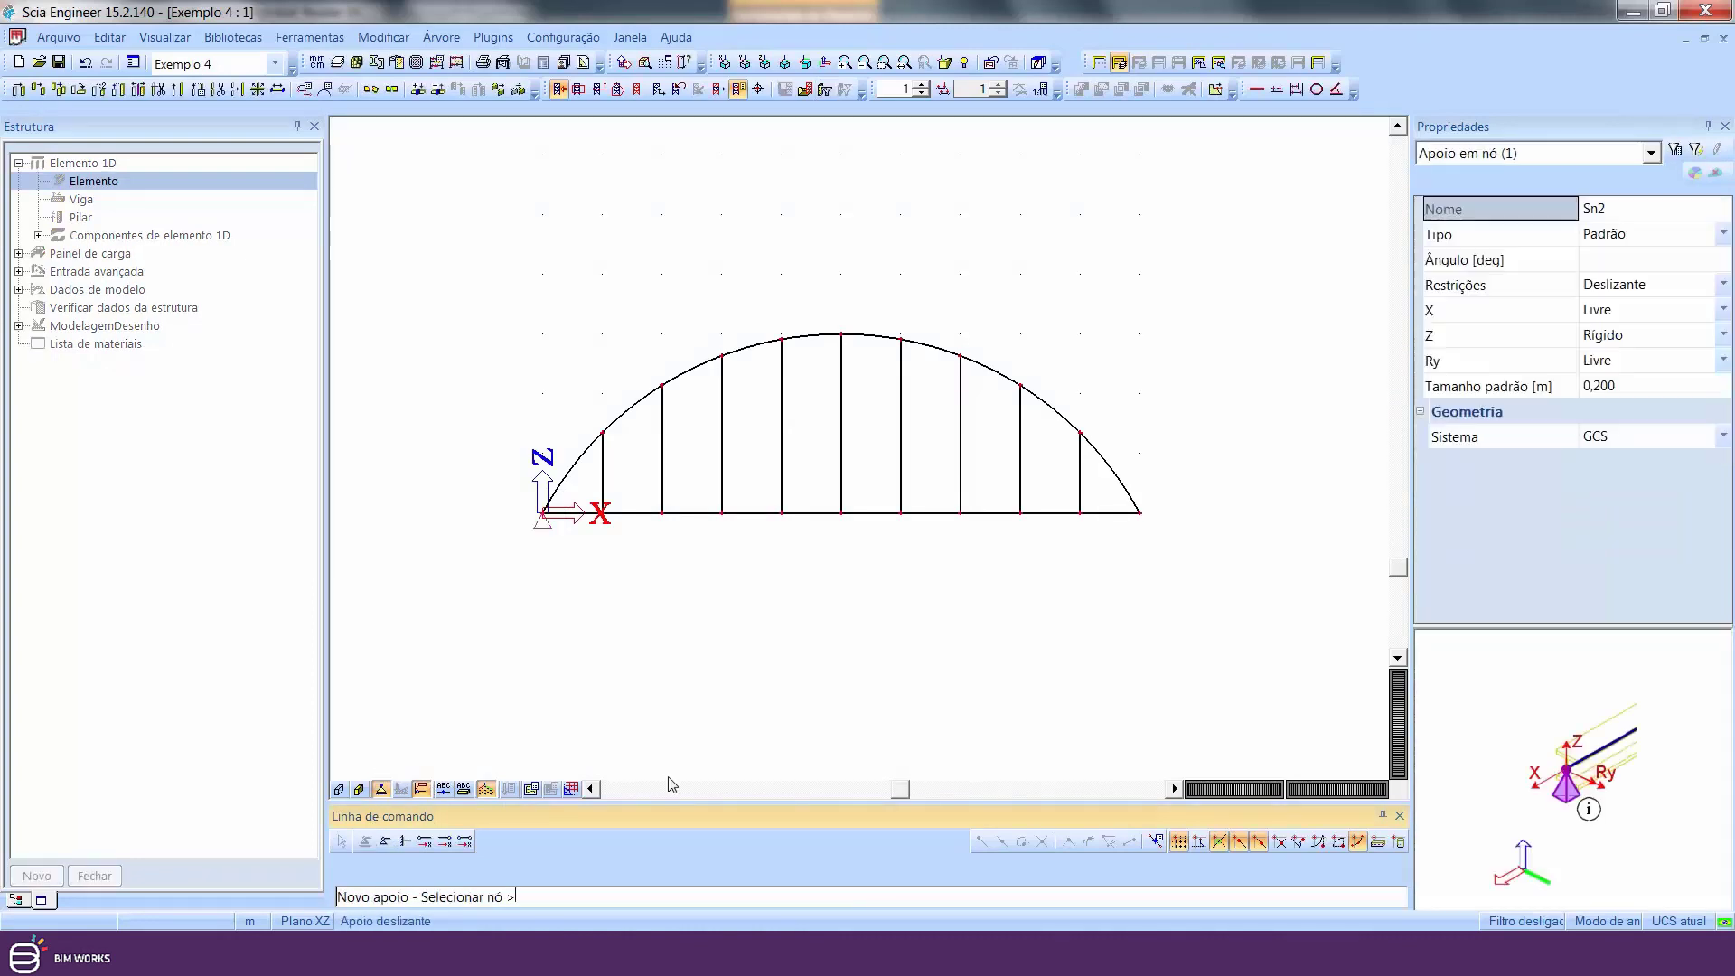
left_click(1139, 513)
key("Escape")
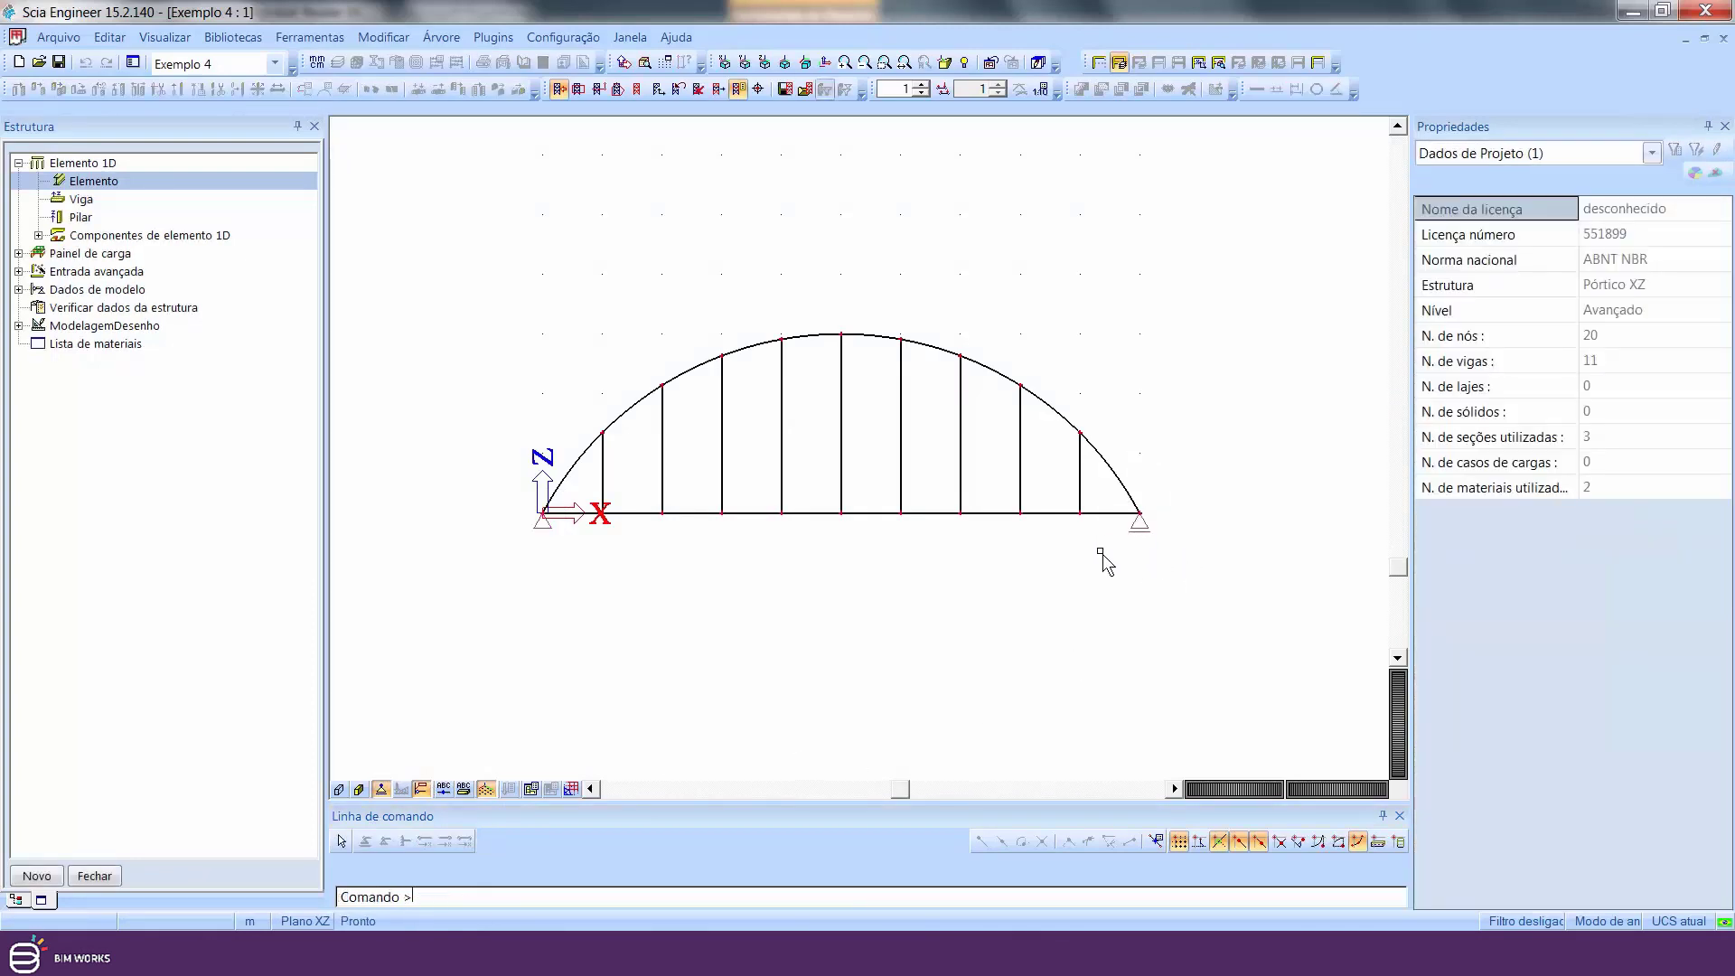
- Inspect the bridge frame from an oblique 3D angle with member volumes displayed, and return to the line display
middle_click_drag(1026, 600, 979, 608)
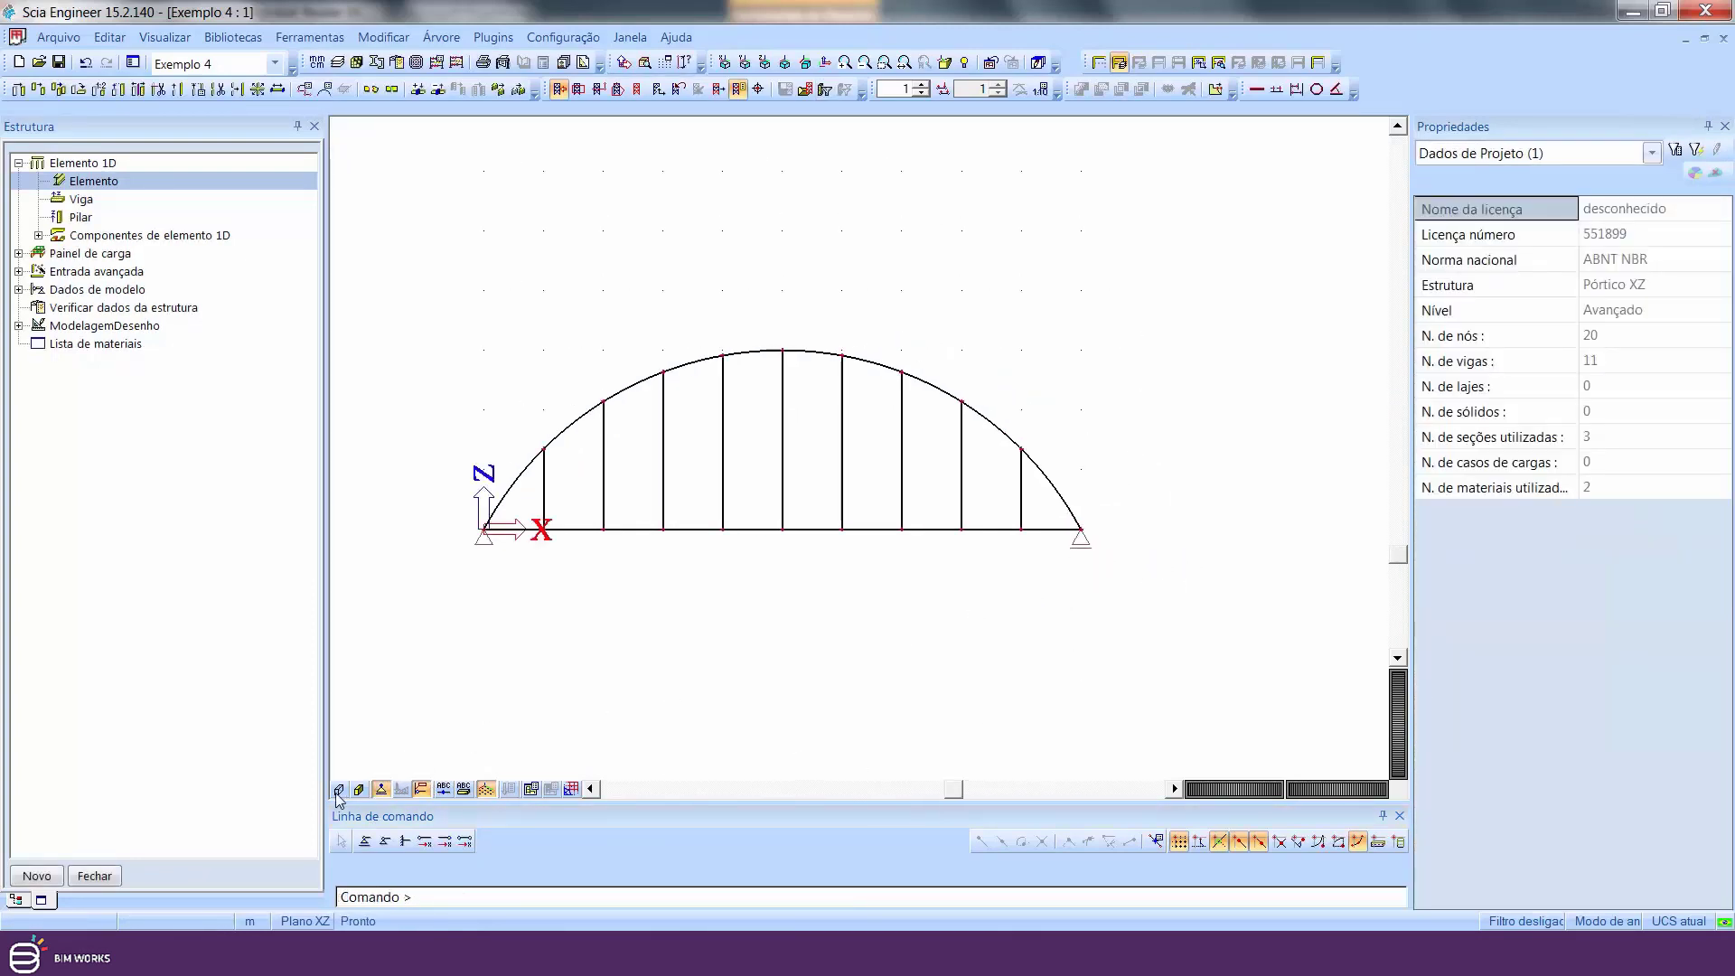
left_click(338, 789)
right_click_drag(726, 695, 829, 678, "ctrl")
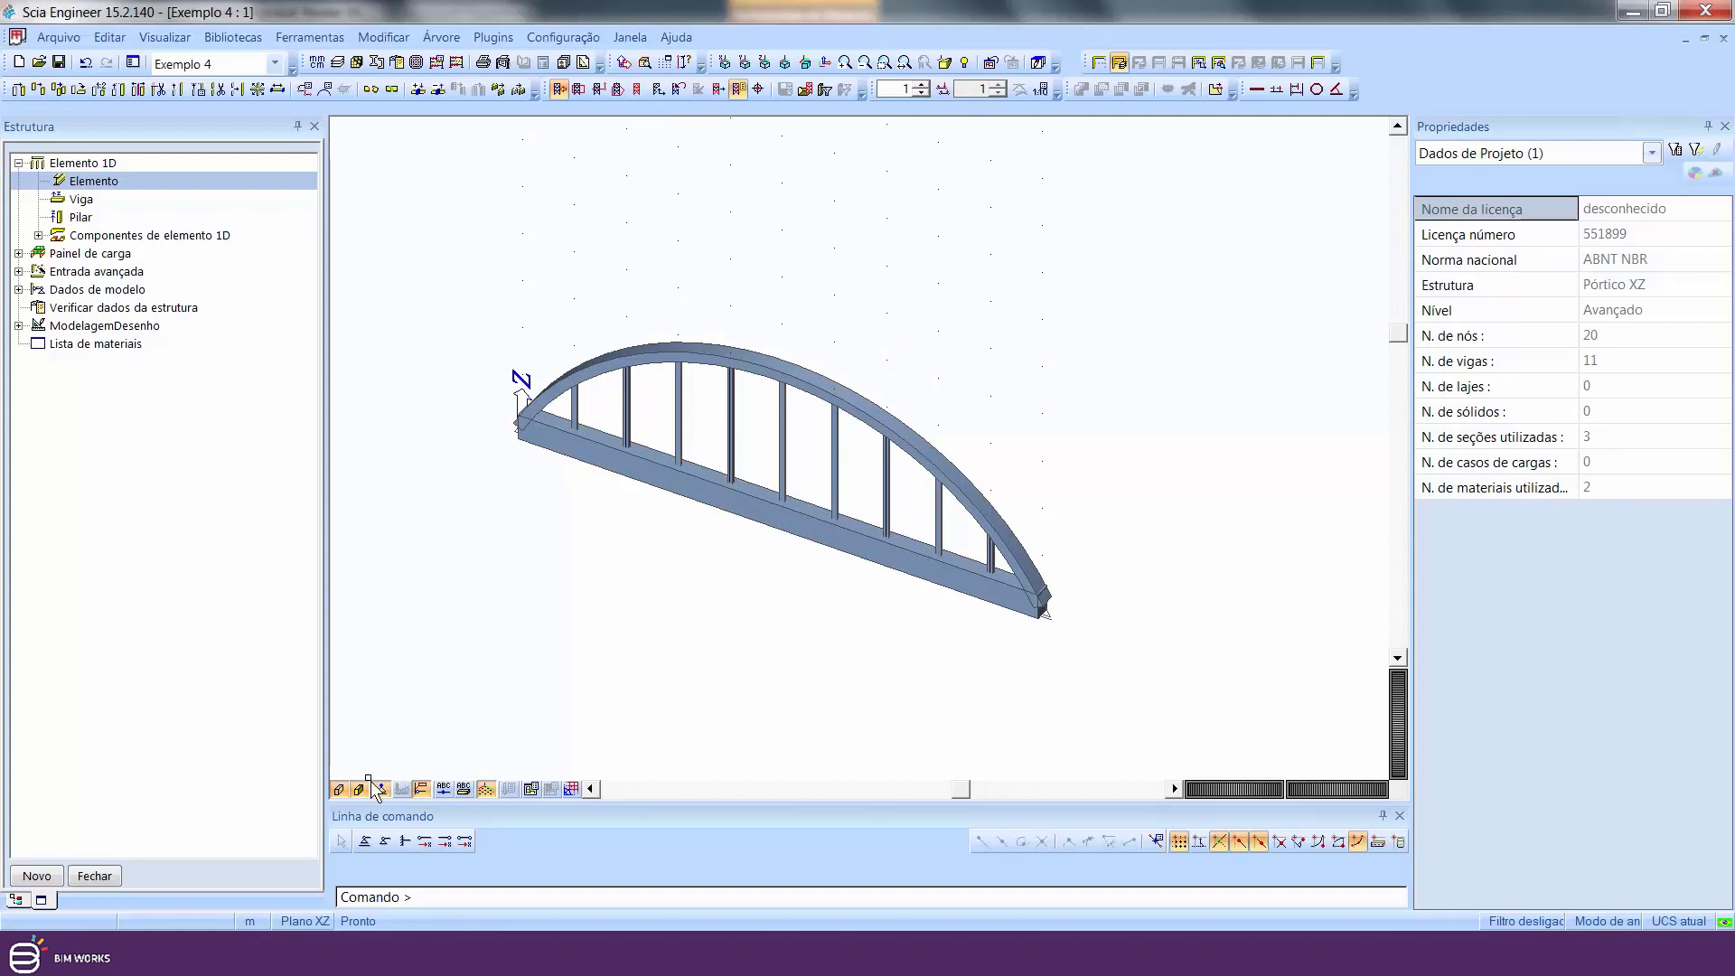
left_click(339, 789)
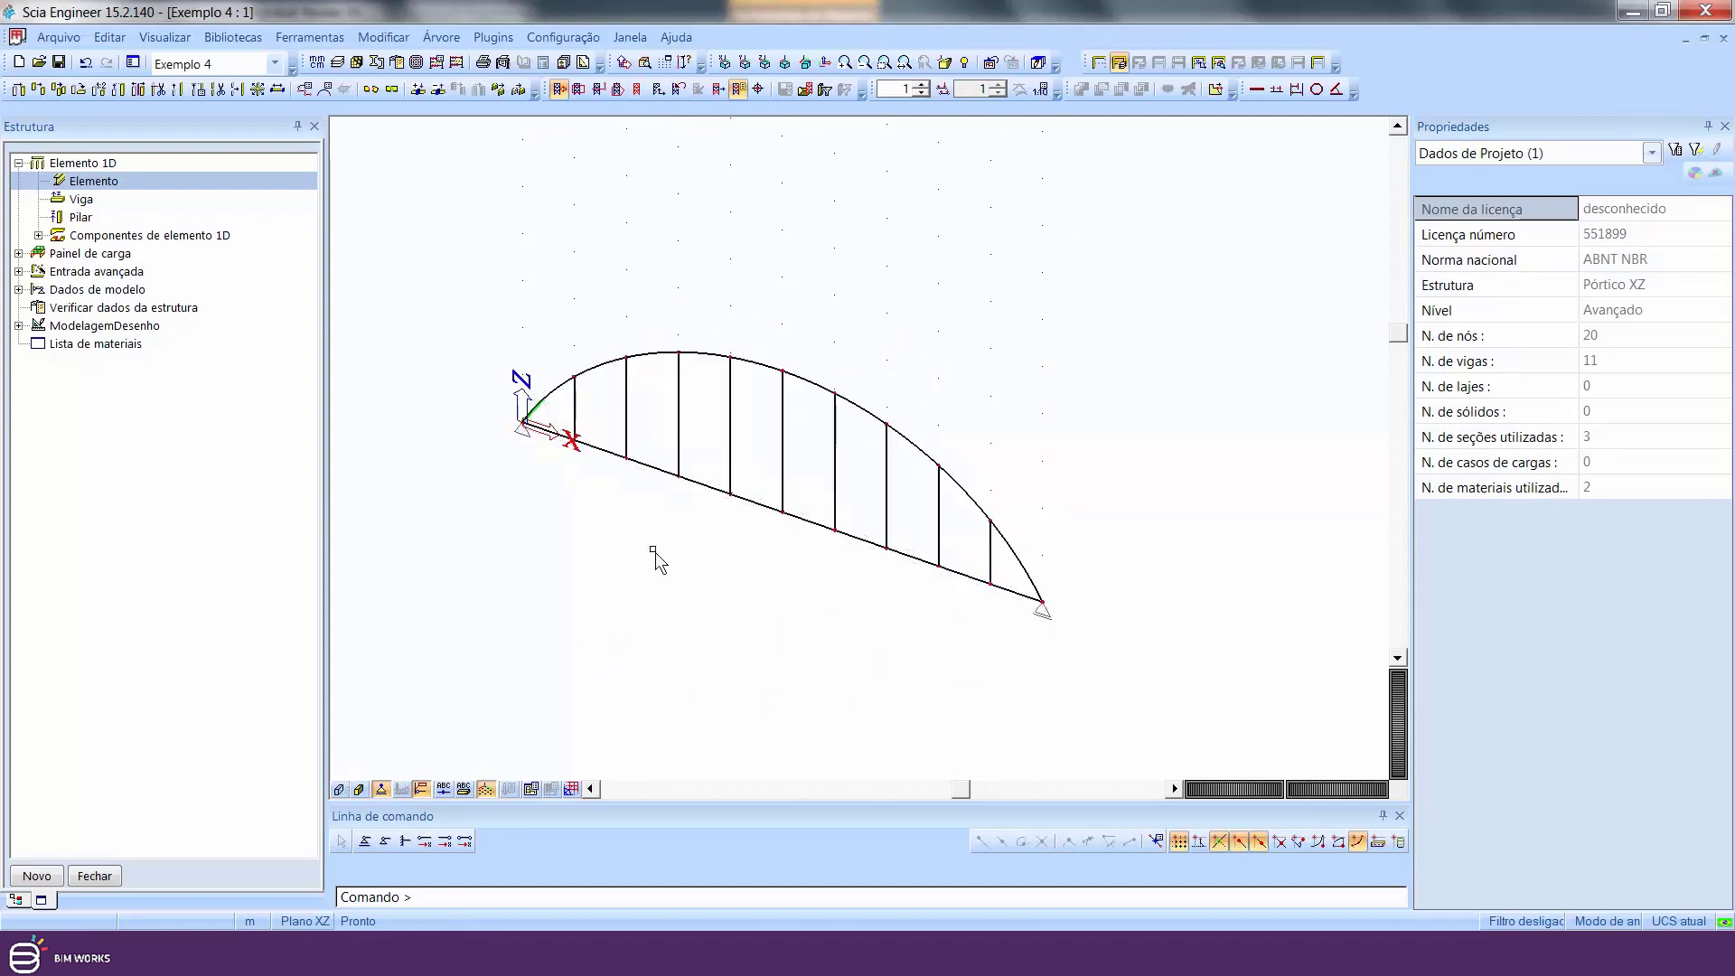
scroll(658, 554, "down", 3)
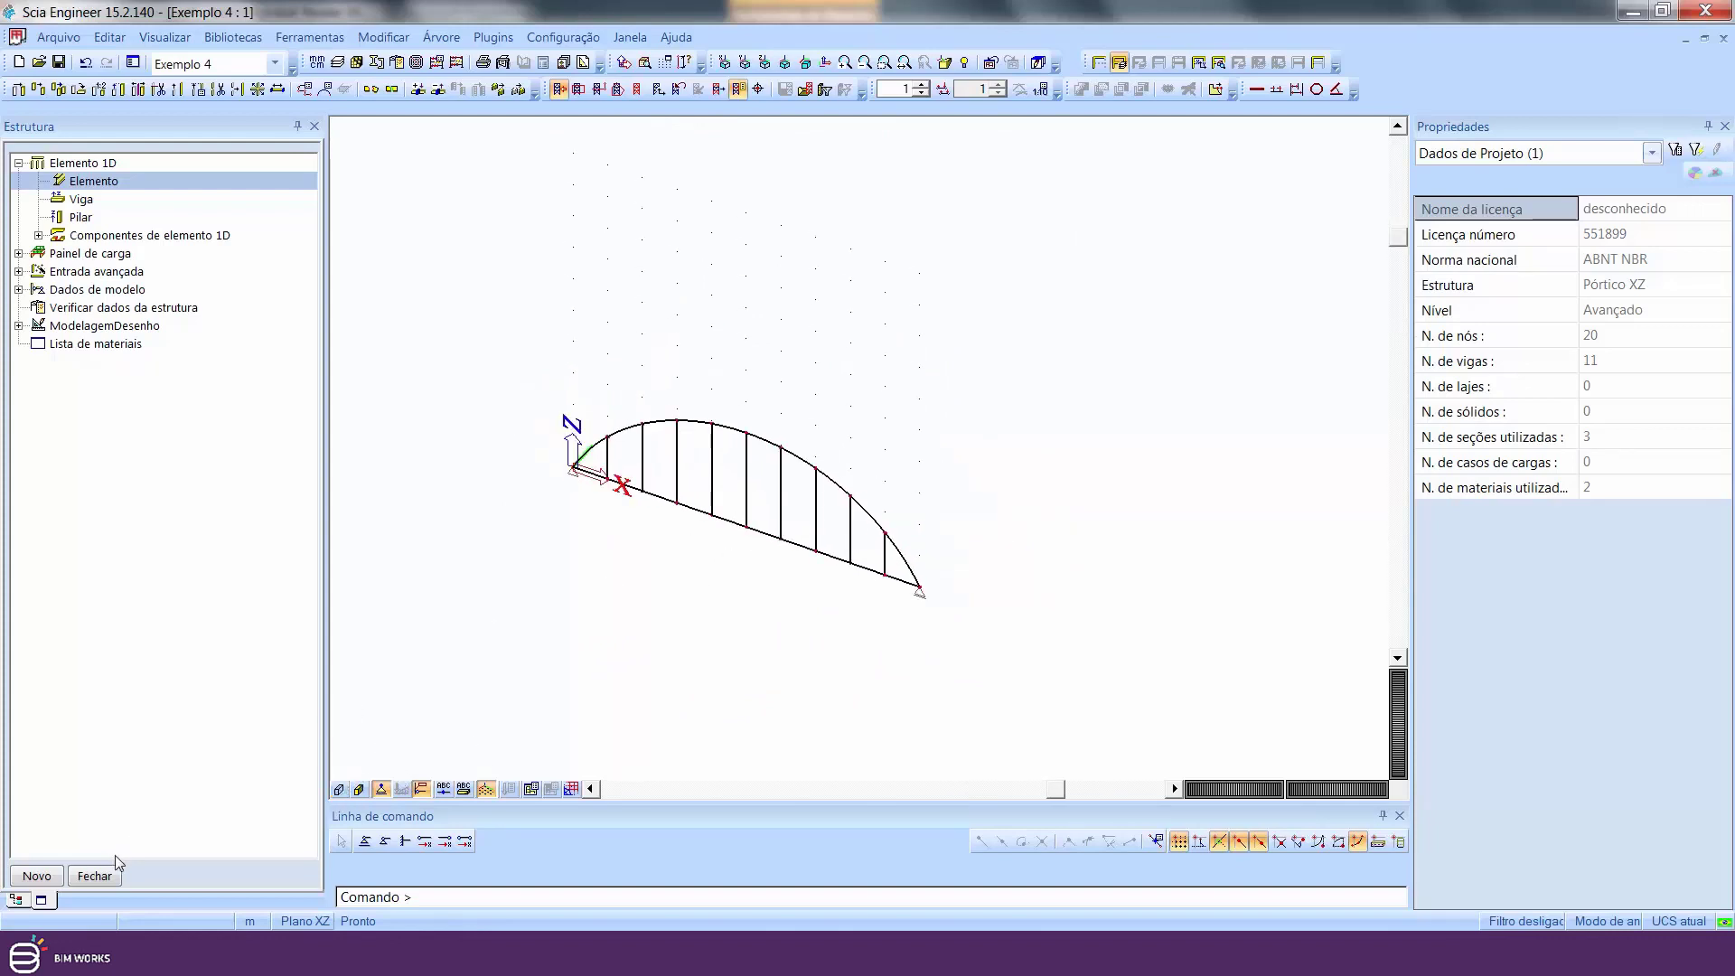
- Change the project's structure type to Pórtico XYZ and acknowledge the note about updating the sections for 3D
left_click(96, 876)
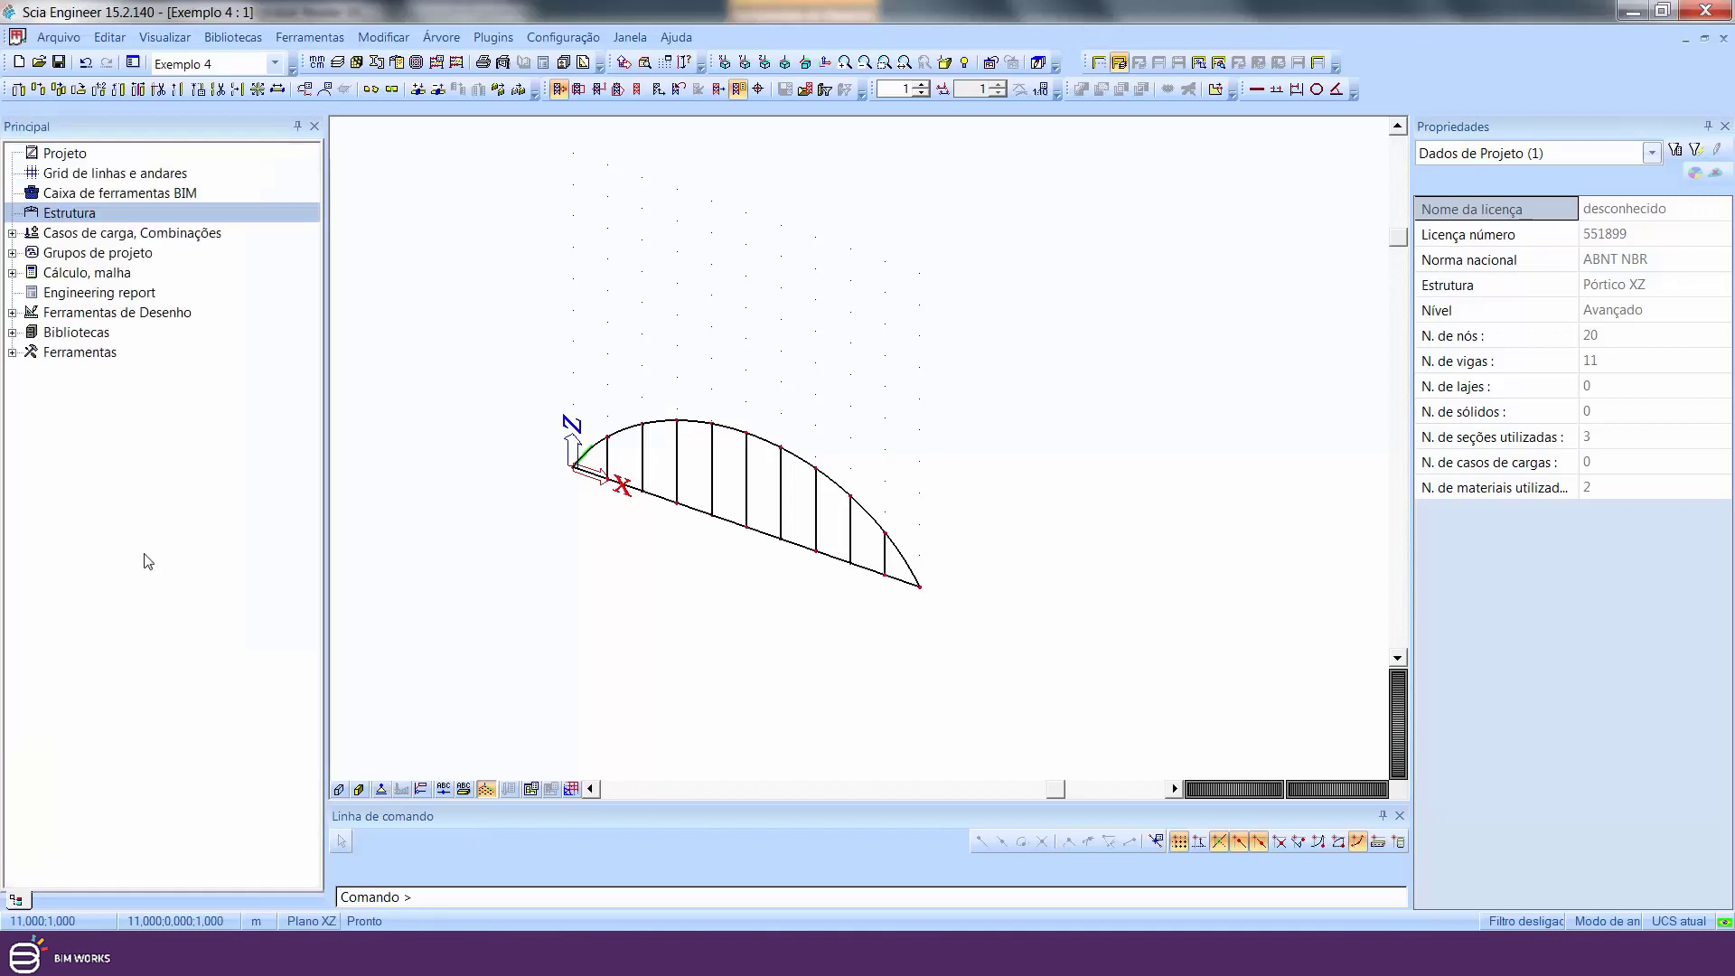
left_click(75, 158)
double_click(75, 158)
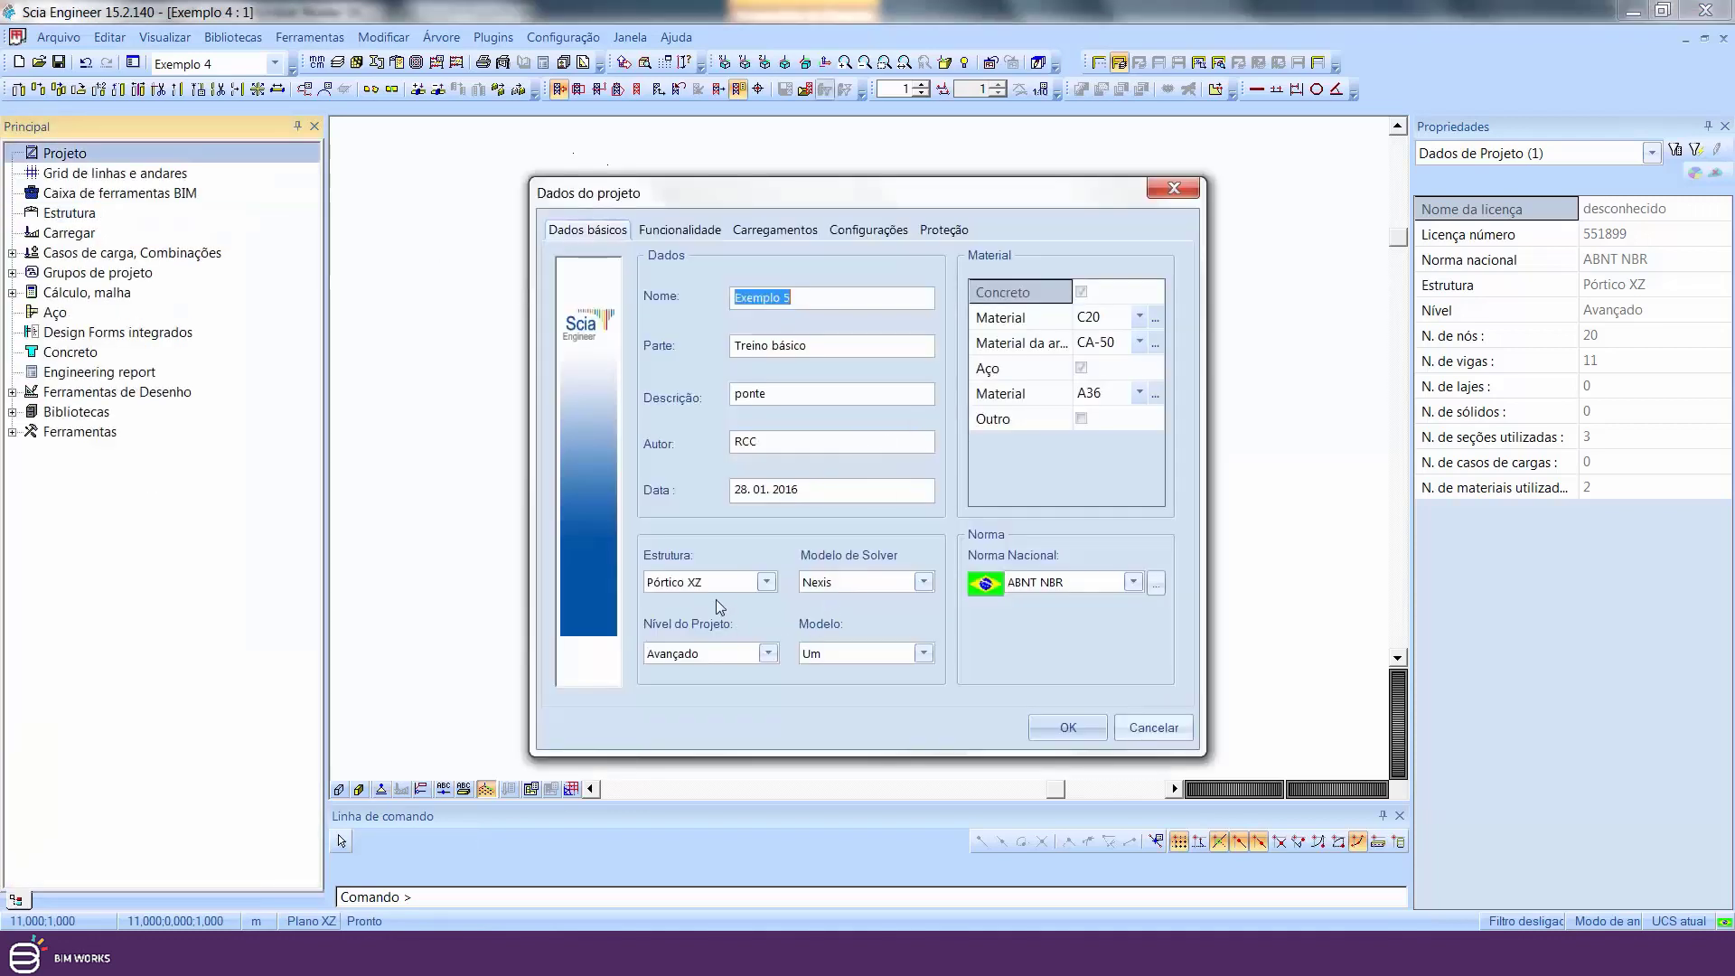
left_click(694, 583)
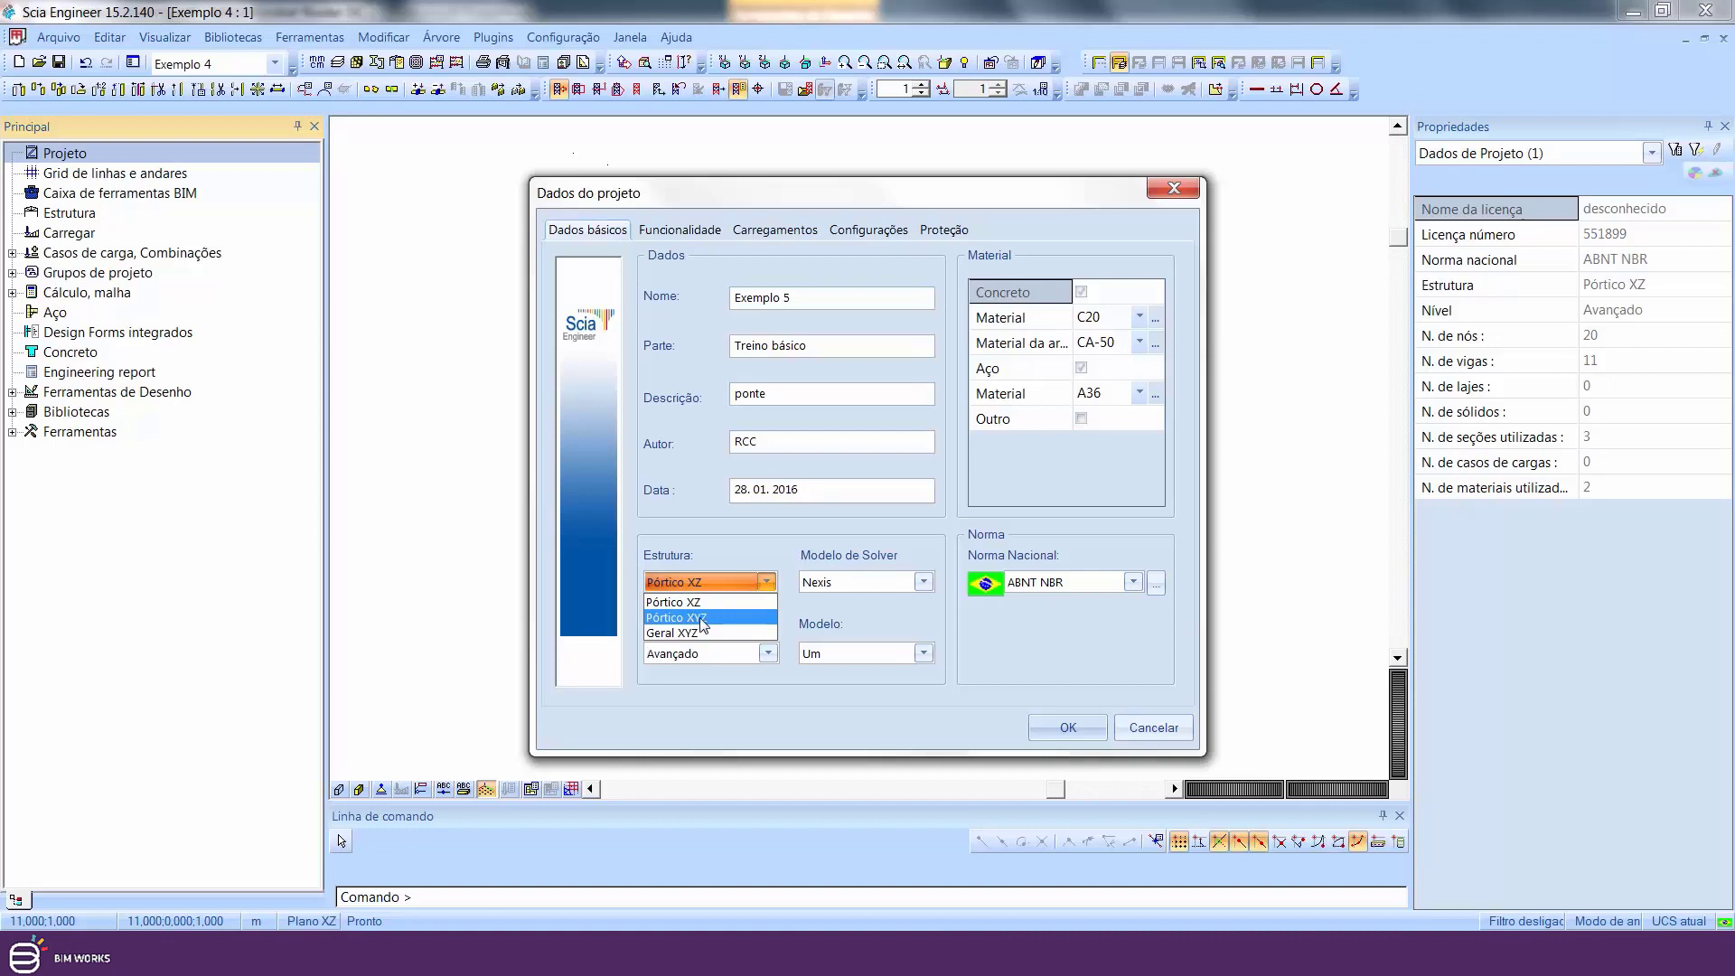
left_click(703, 618)
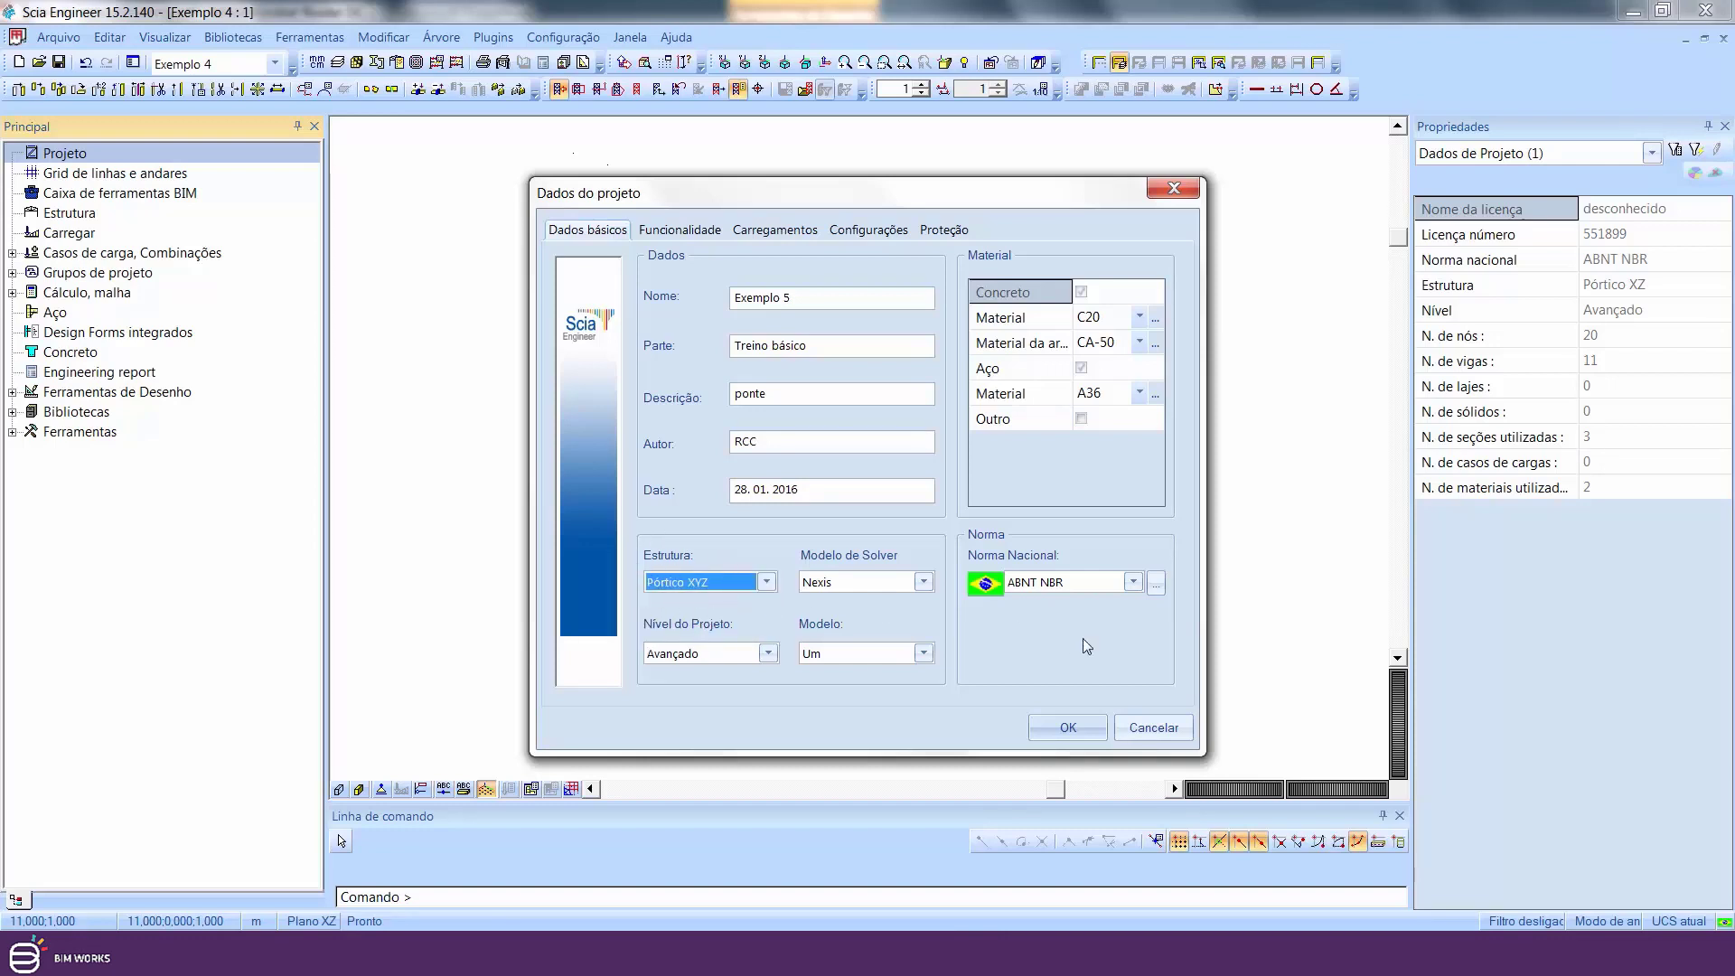
left_click(1071, 728)
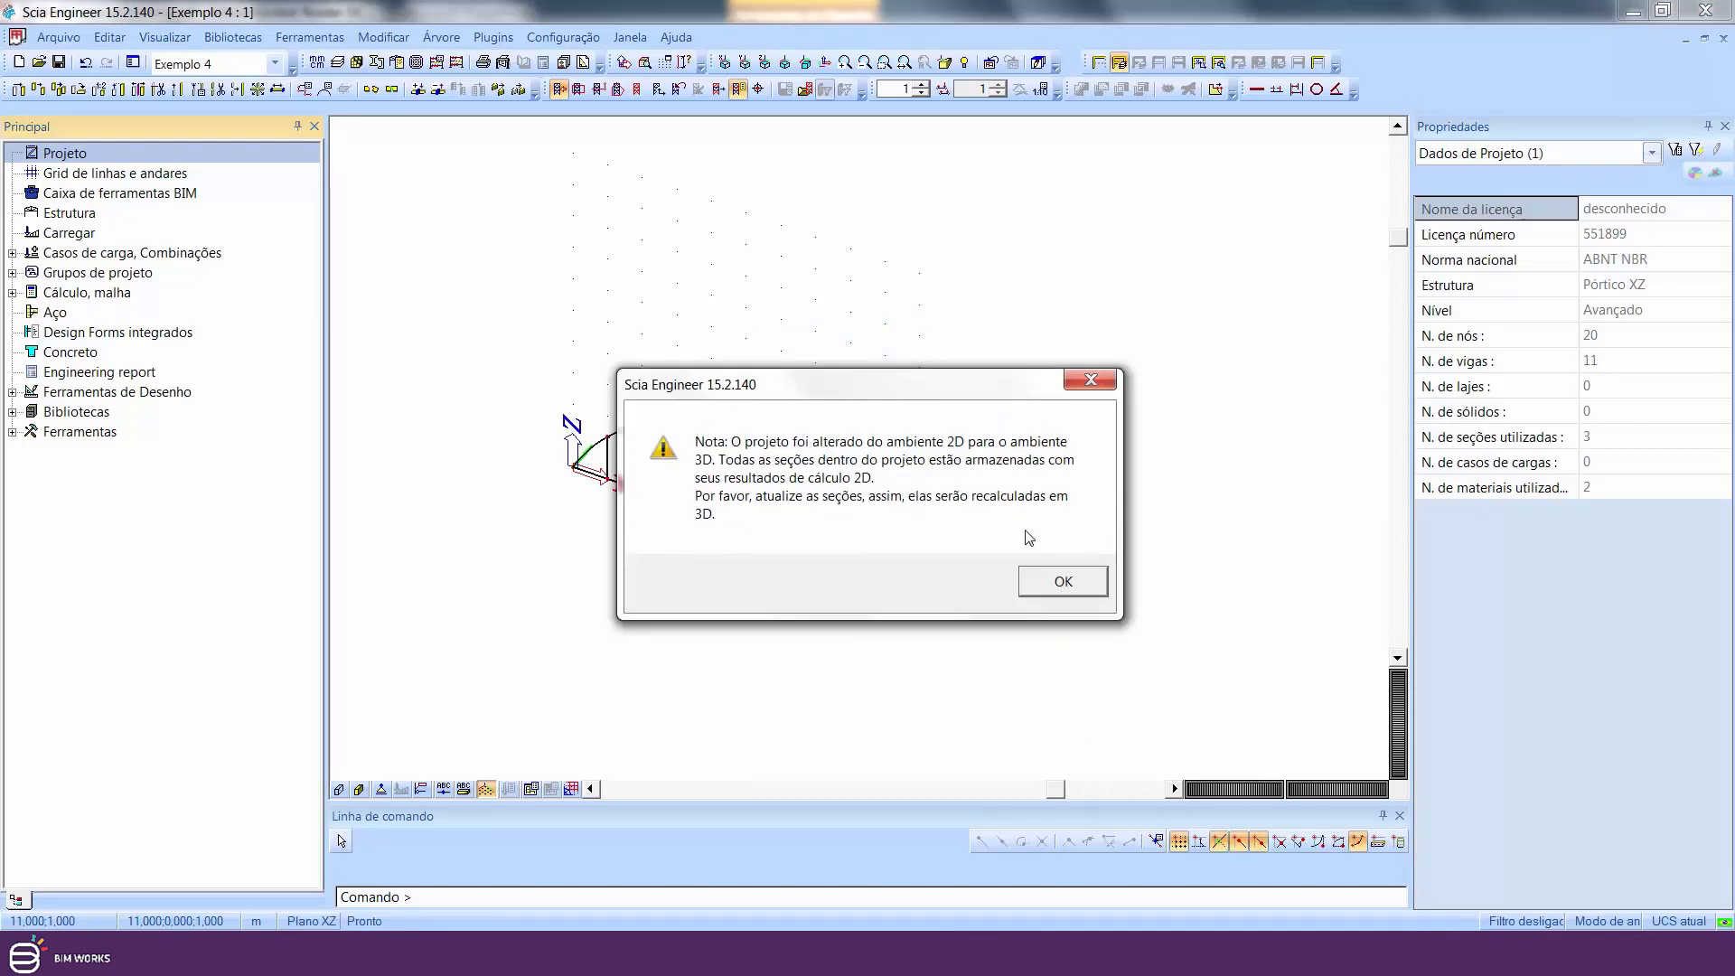
left_click(1065, 585)
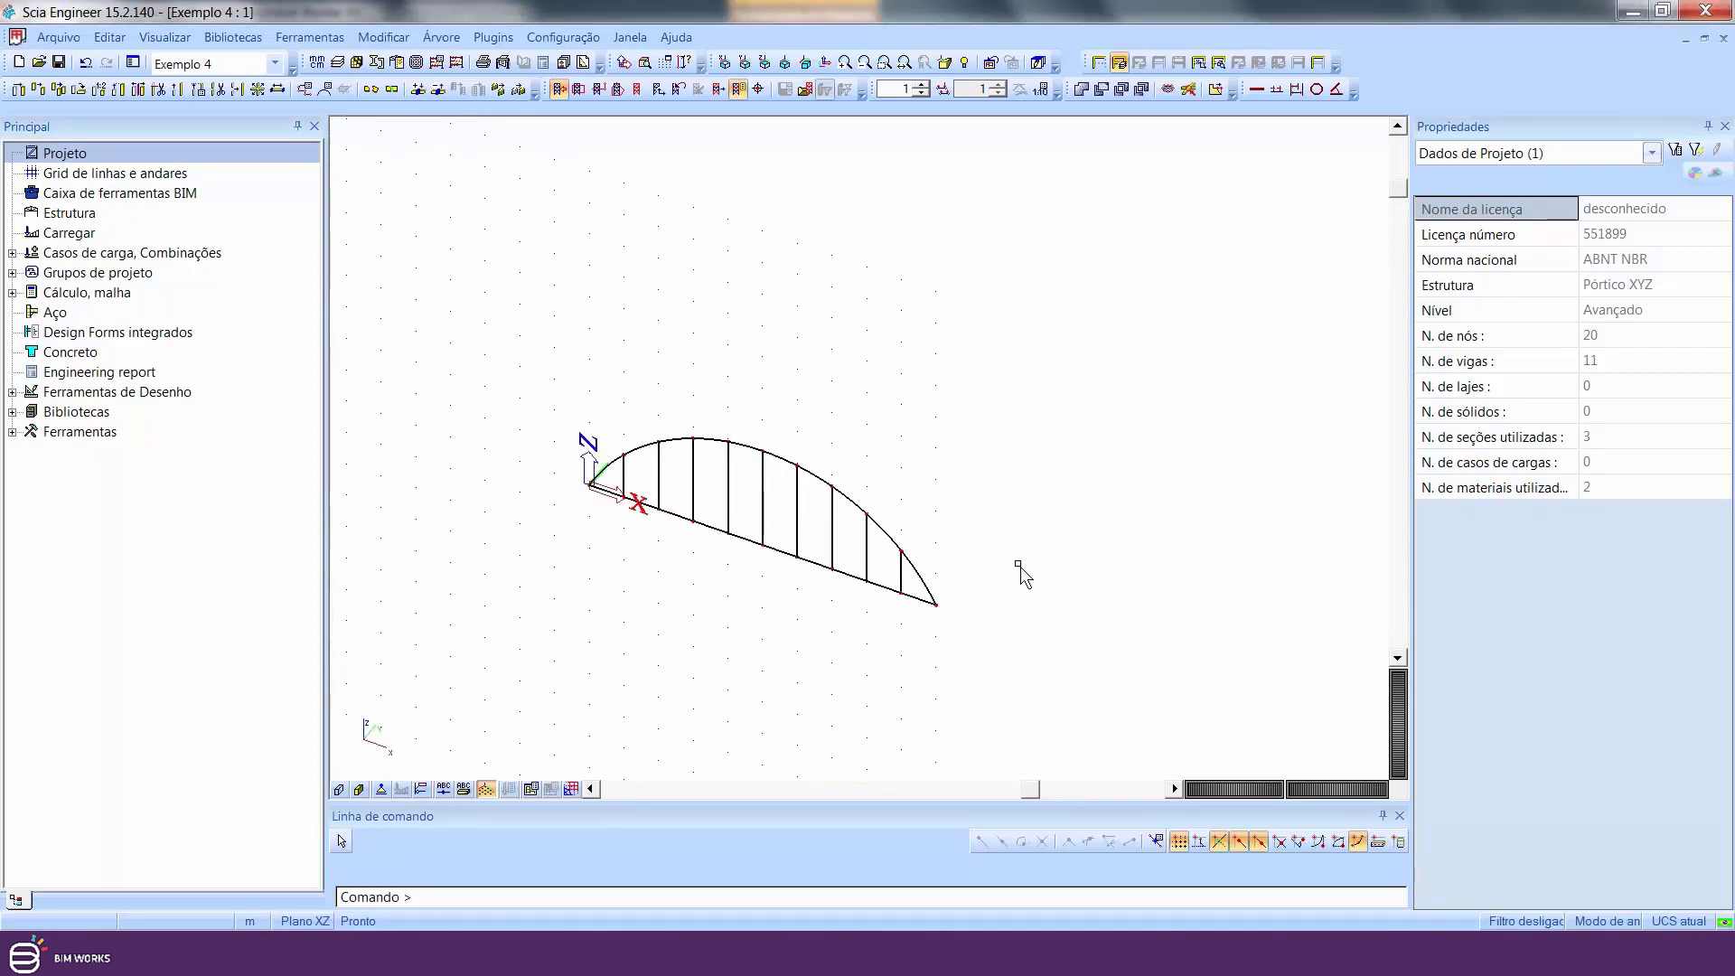
- Reopen the structure modelling tools and switch the working plane from XZ to XY
double_click(81, 213)
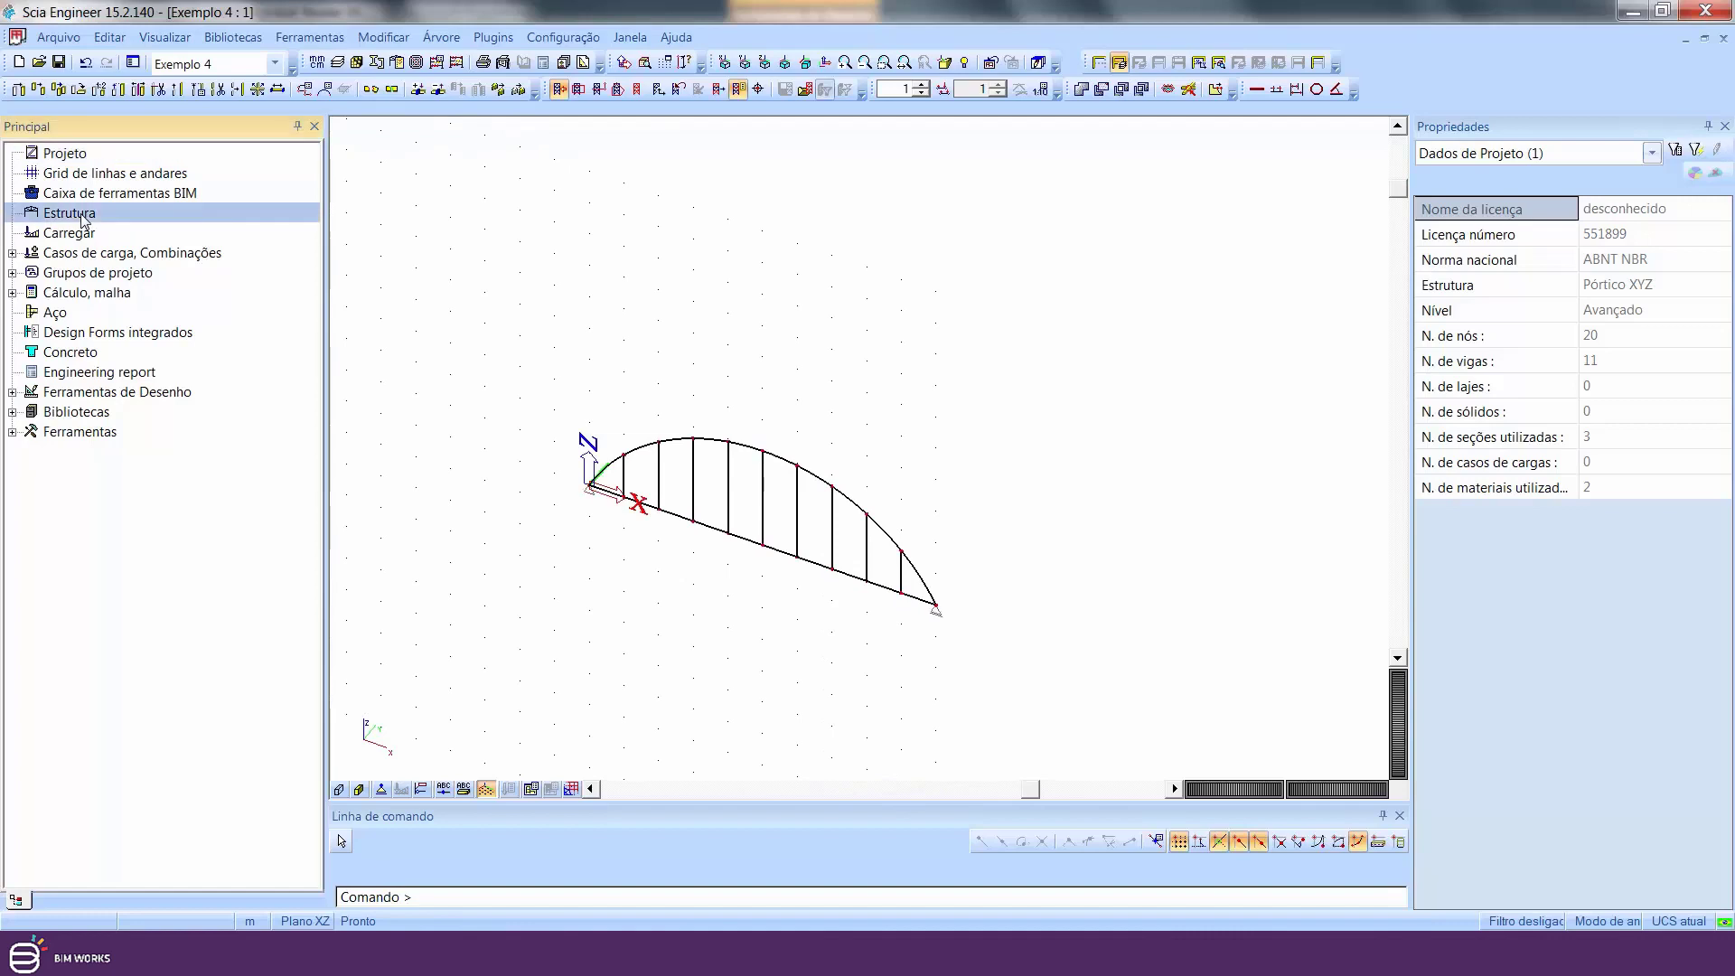
scroll(895, 492, "down", 5)
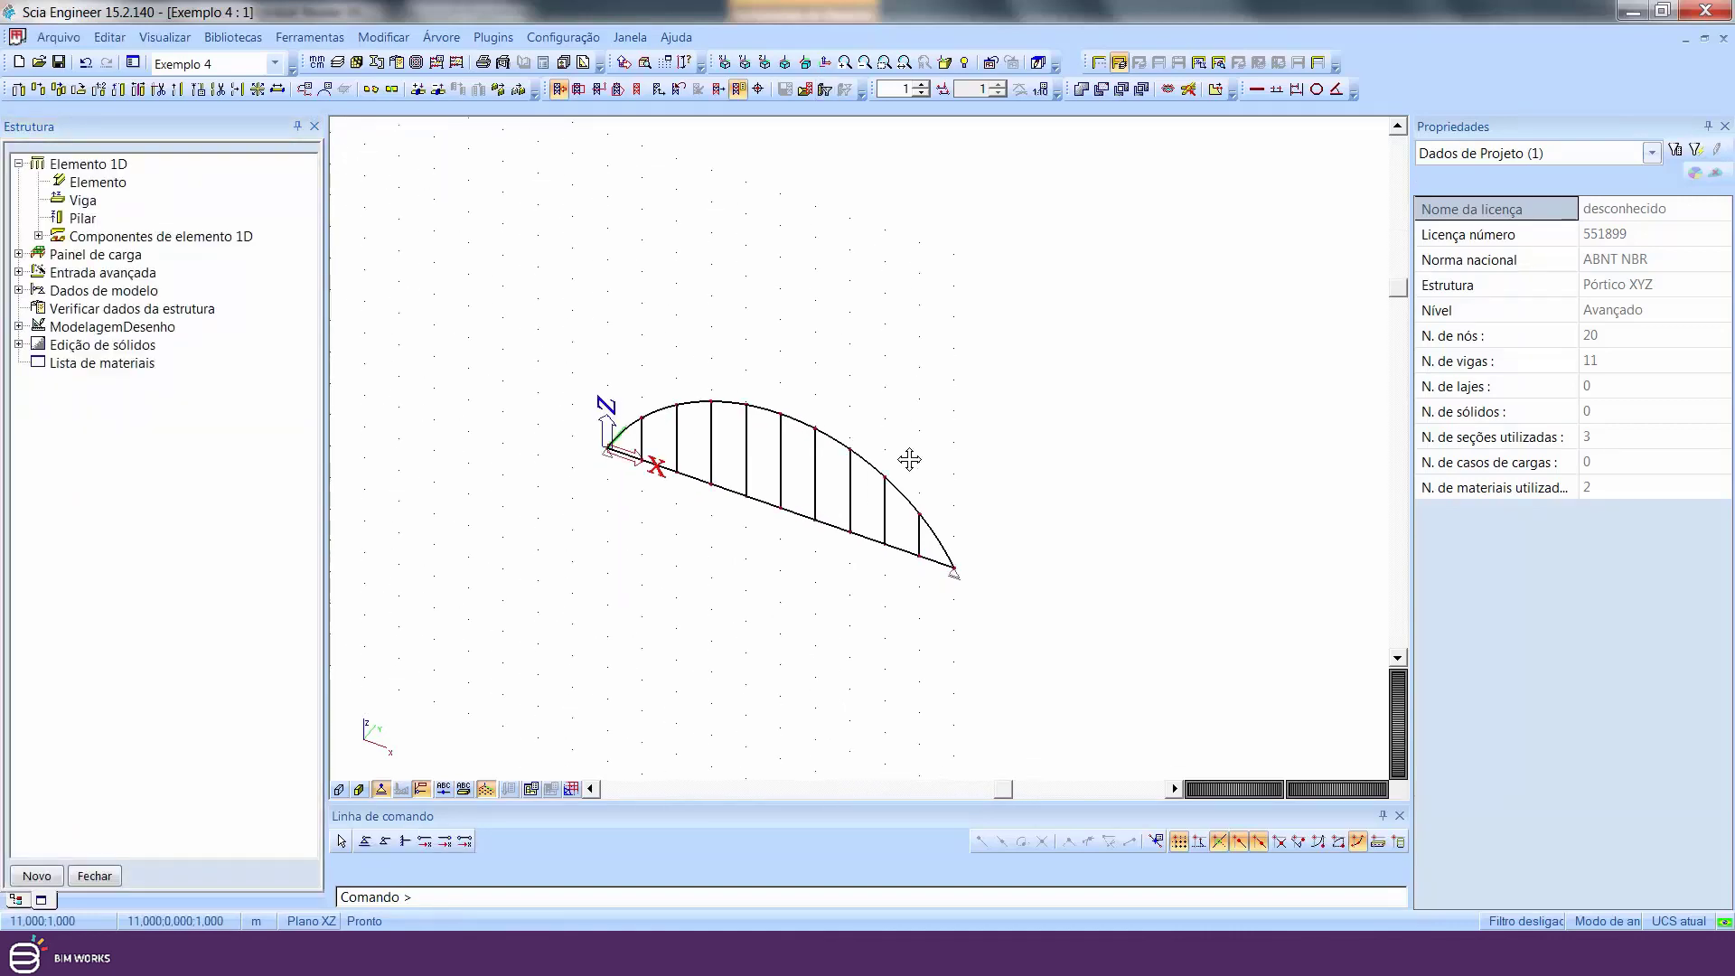
scroll(888, 487, "up", 2)
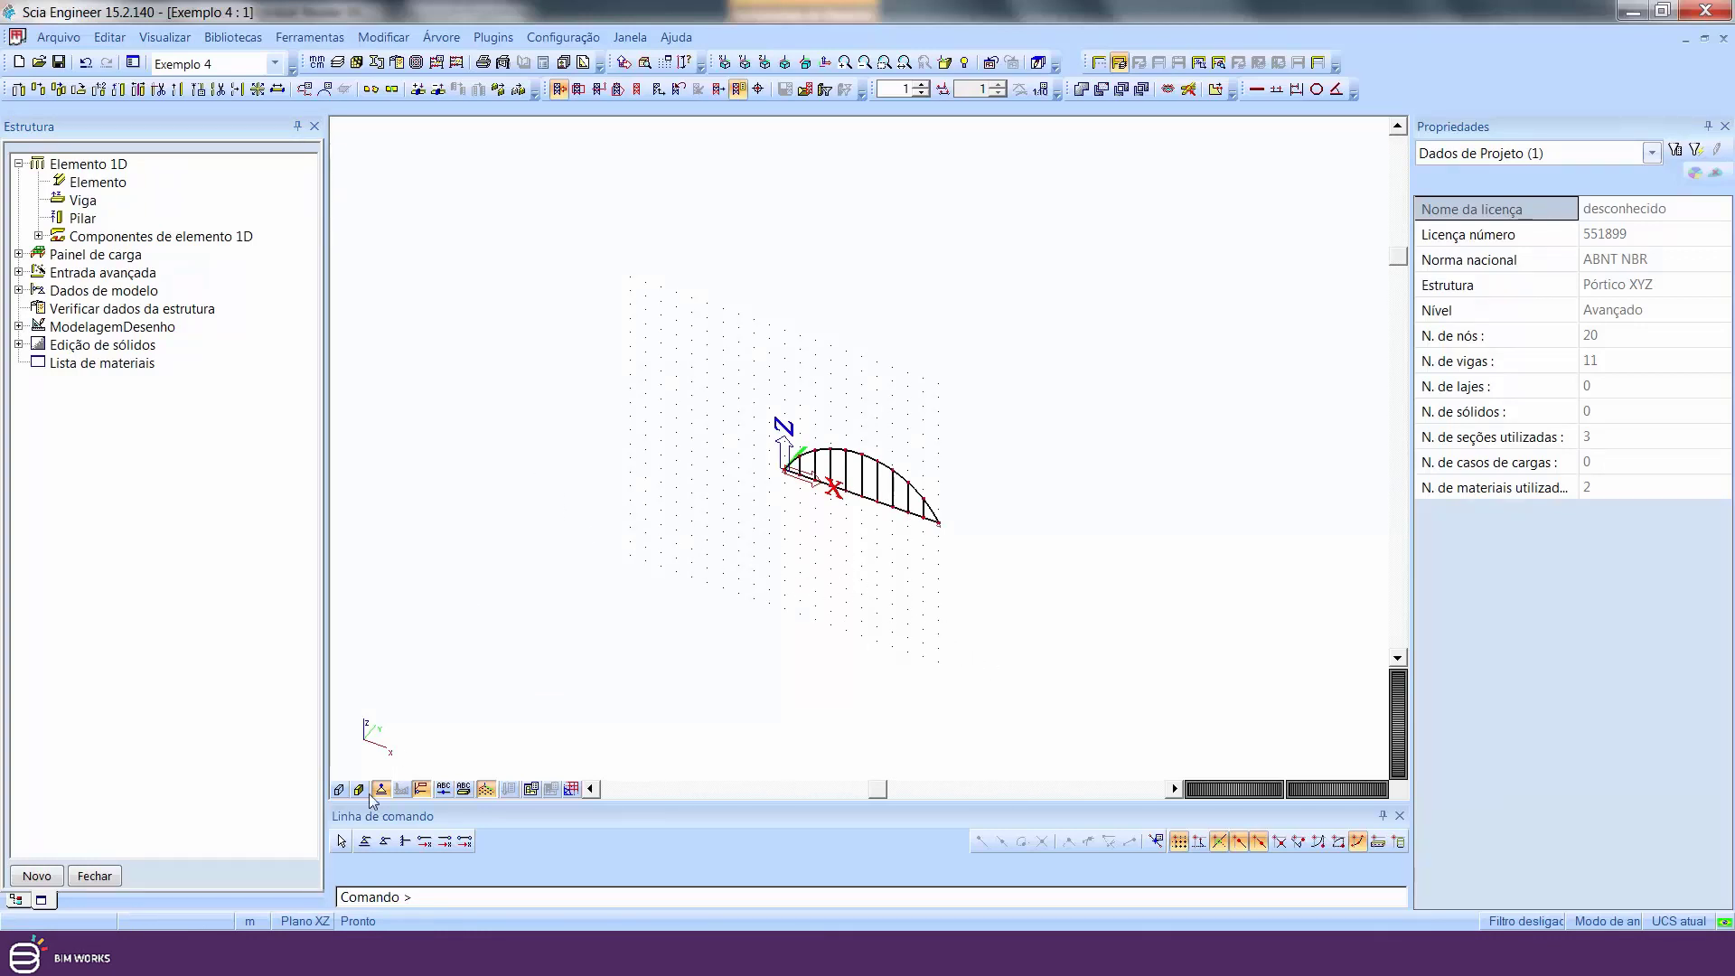
left_click(307, 921)
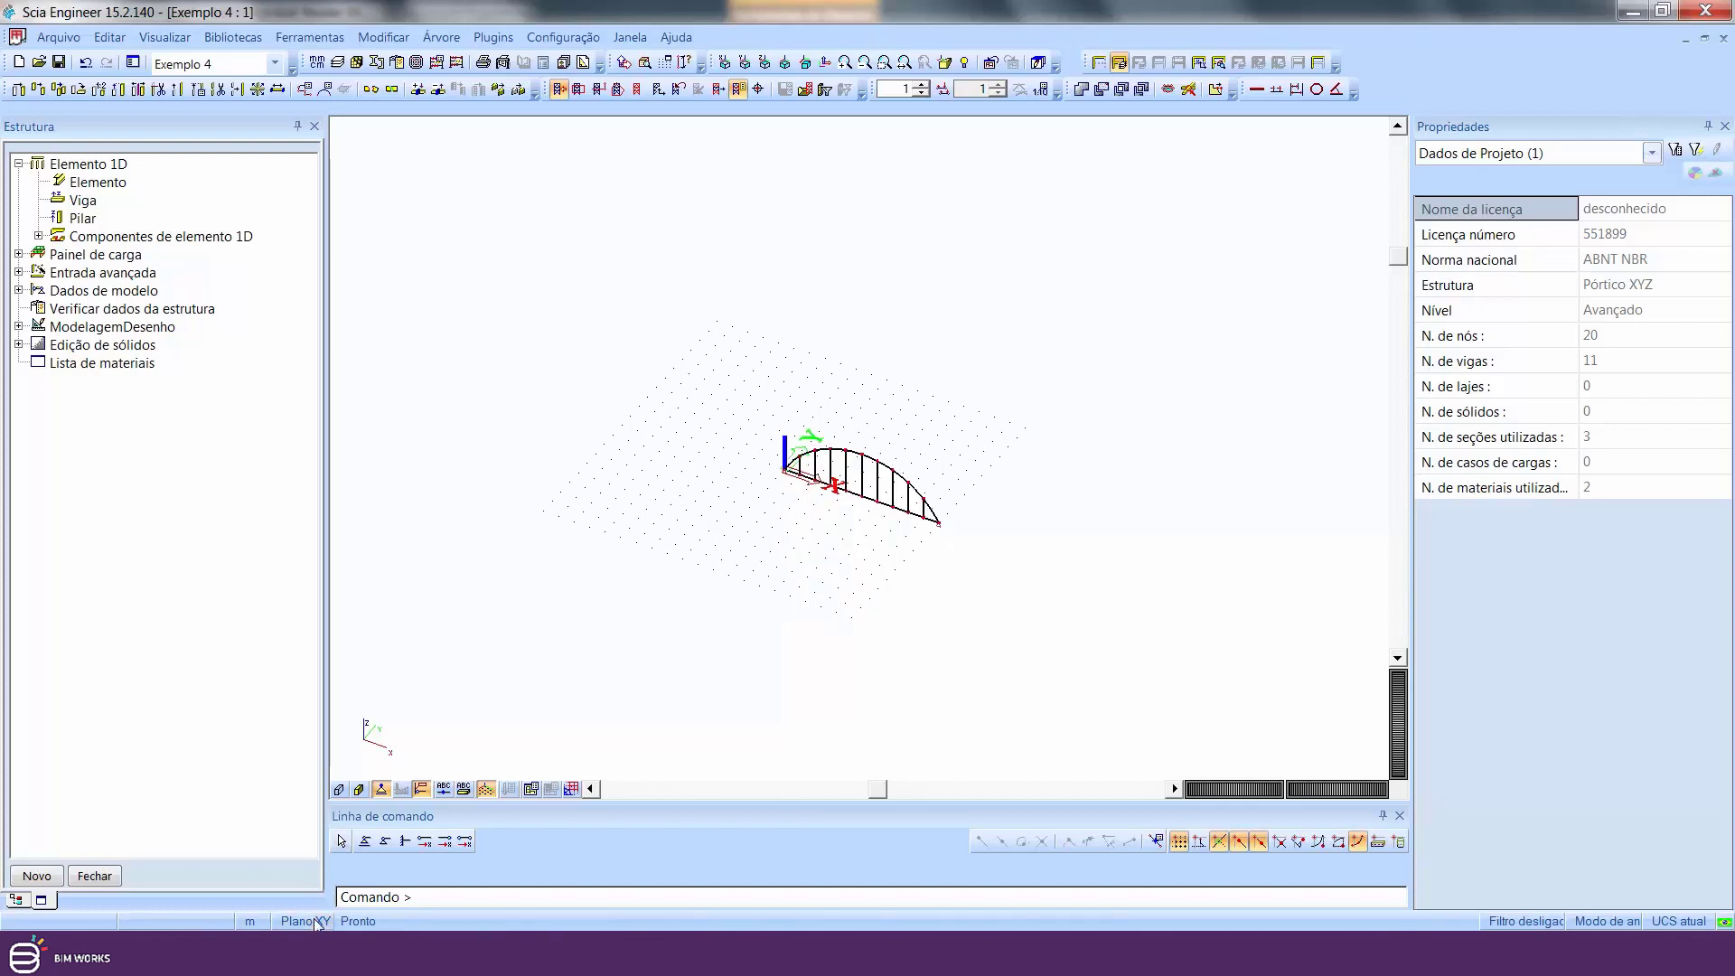
scroll(931, 492, "up", 3)
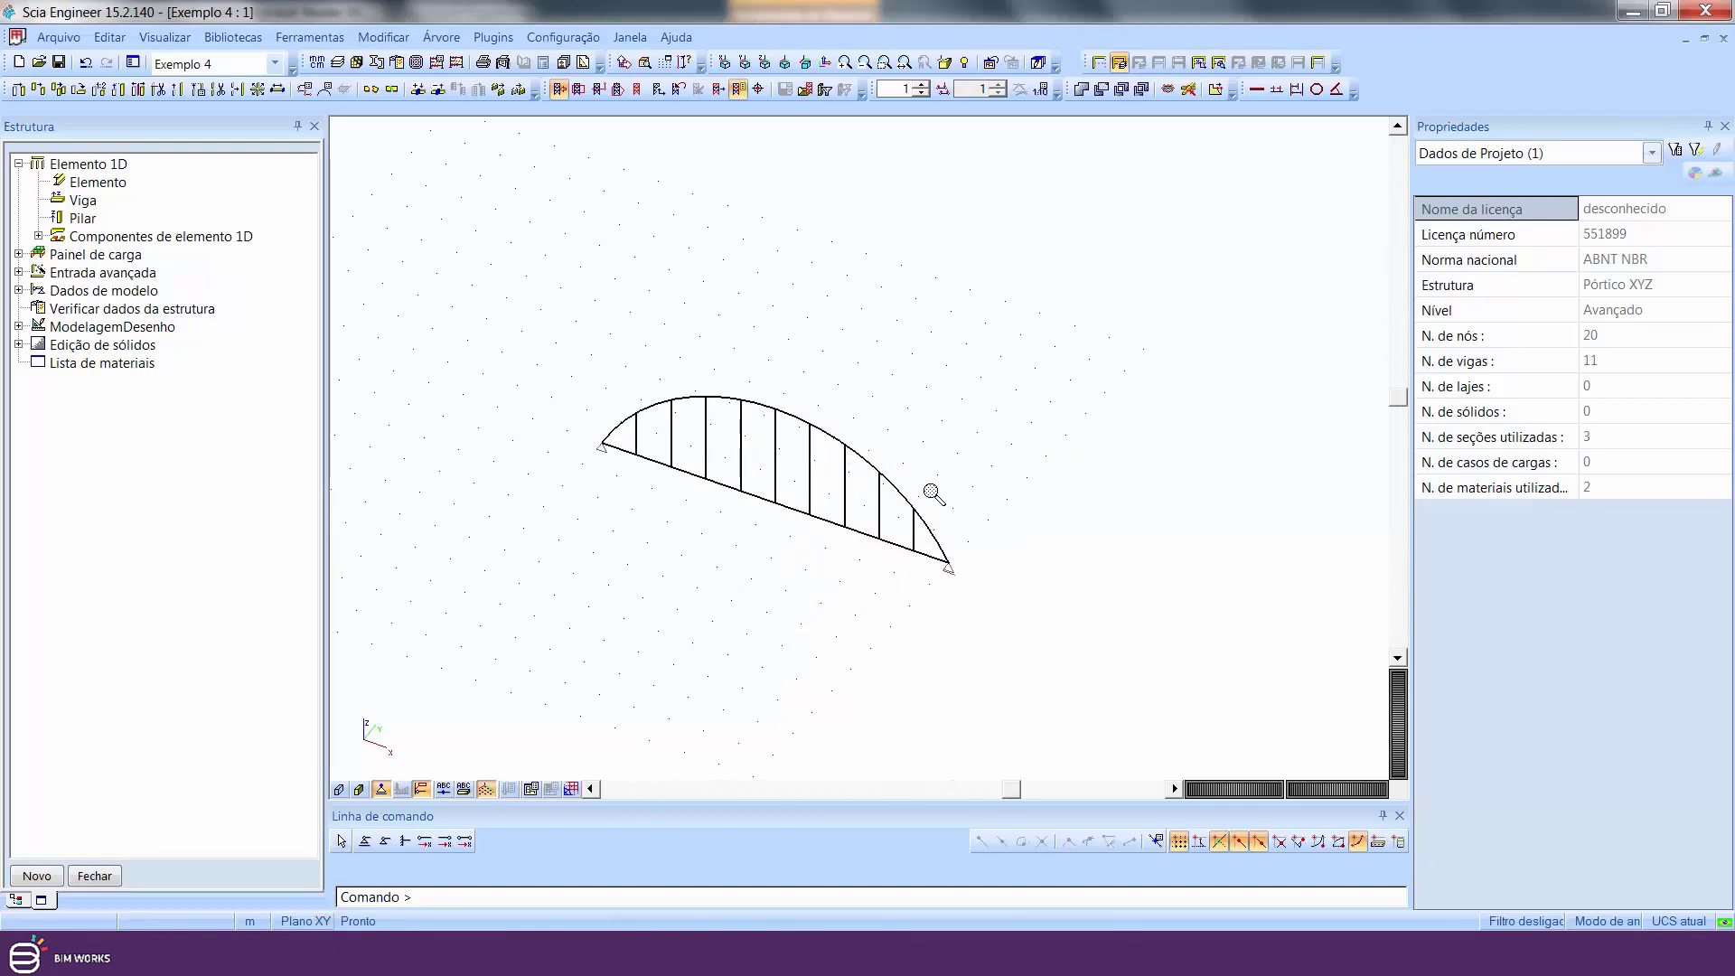
middle_click_drag(1045, 512, 987, 542)
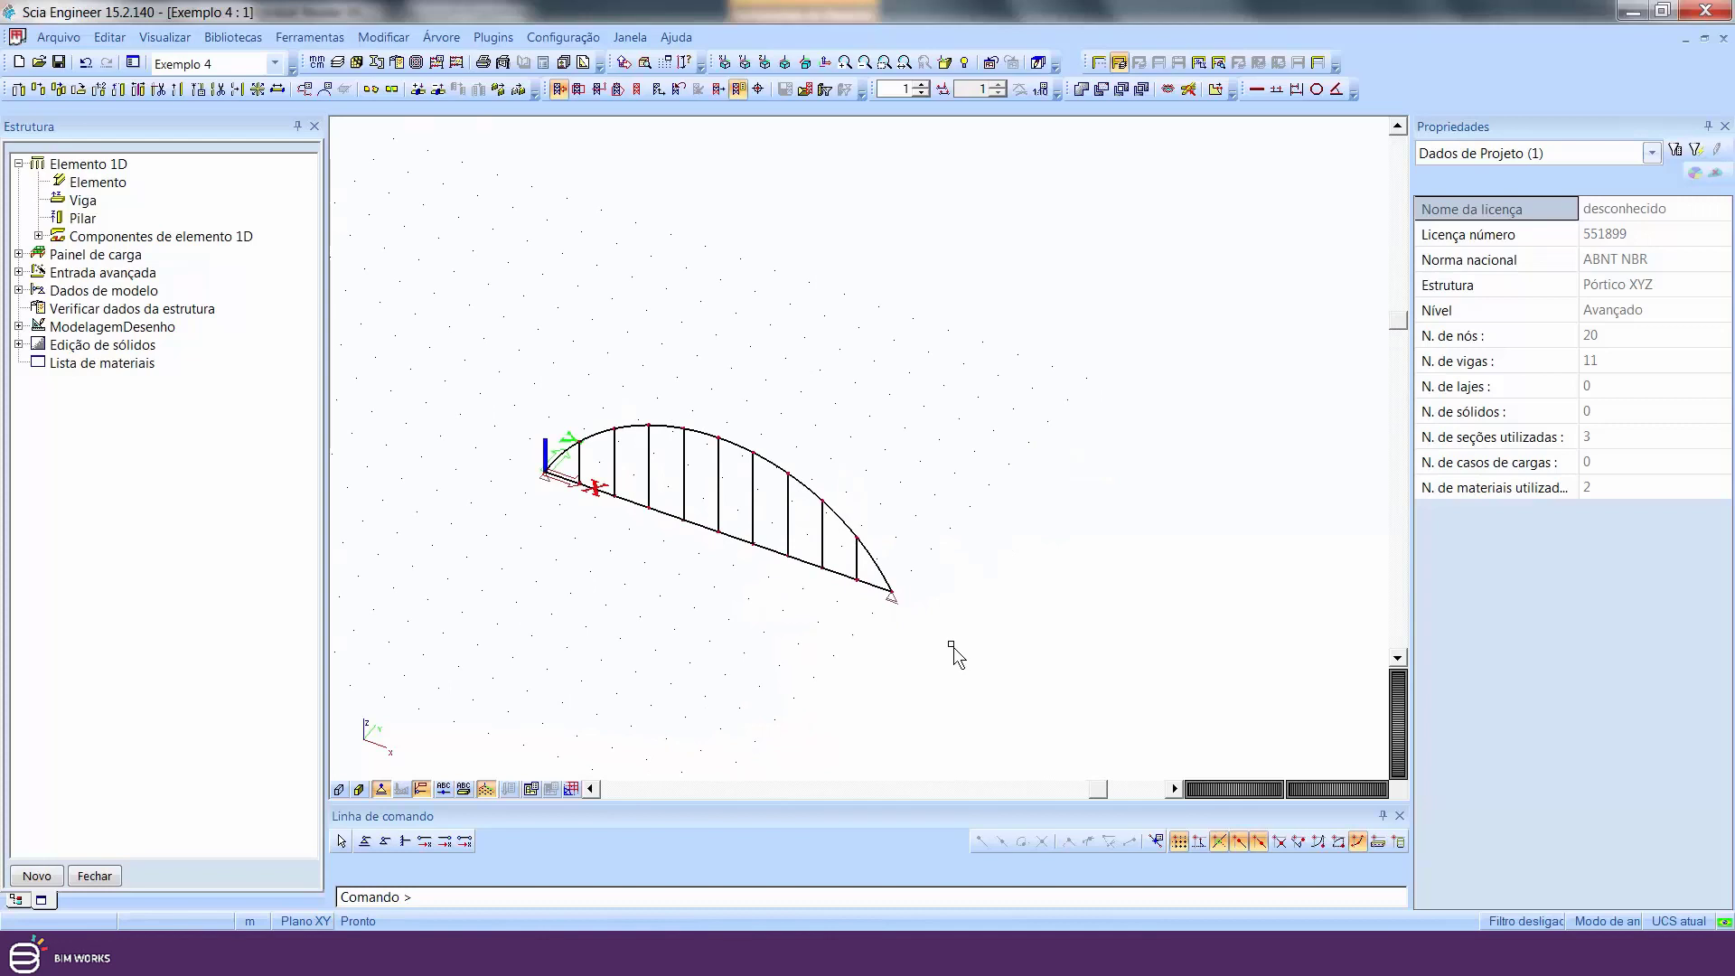
- Set the restraints of the support at the origin node to Articulado and clear the selection
left_click_drag(1010, 651, 739, 616)
scroll(552, 506, "up", 5)
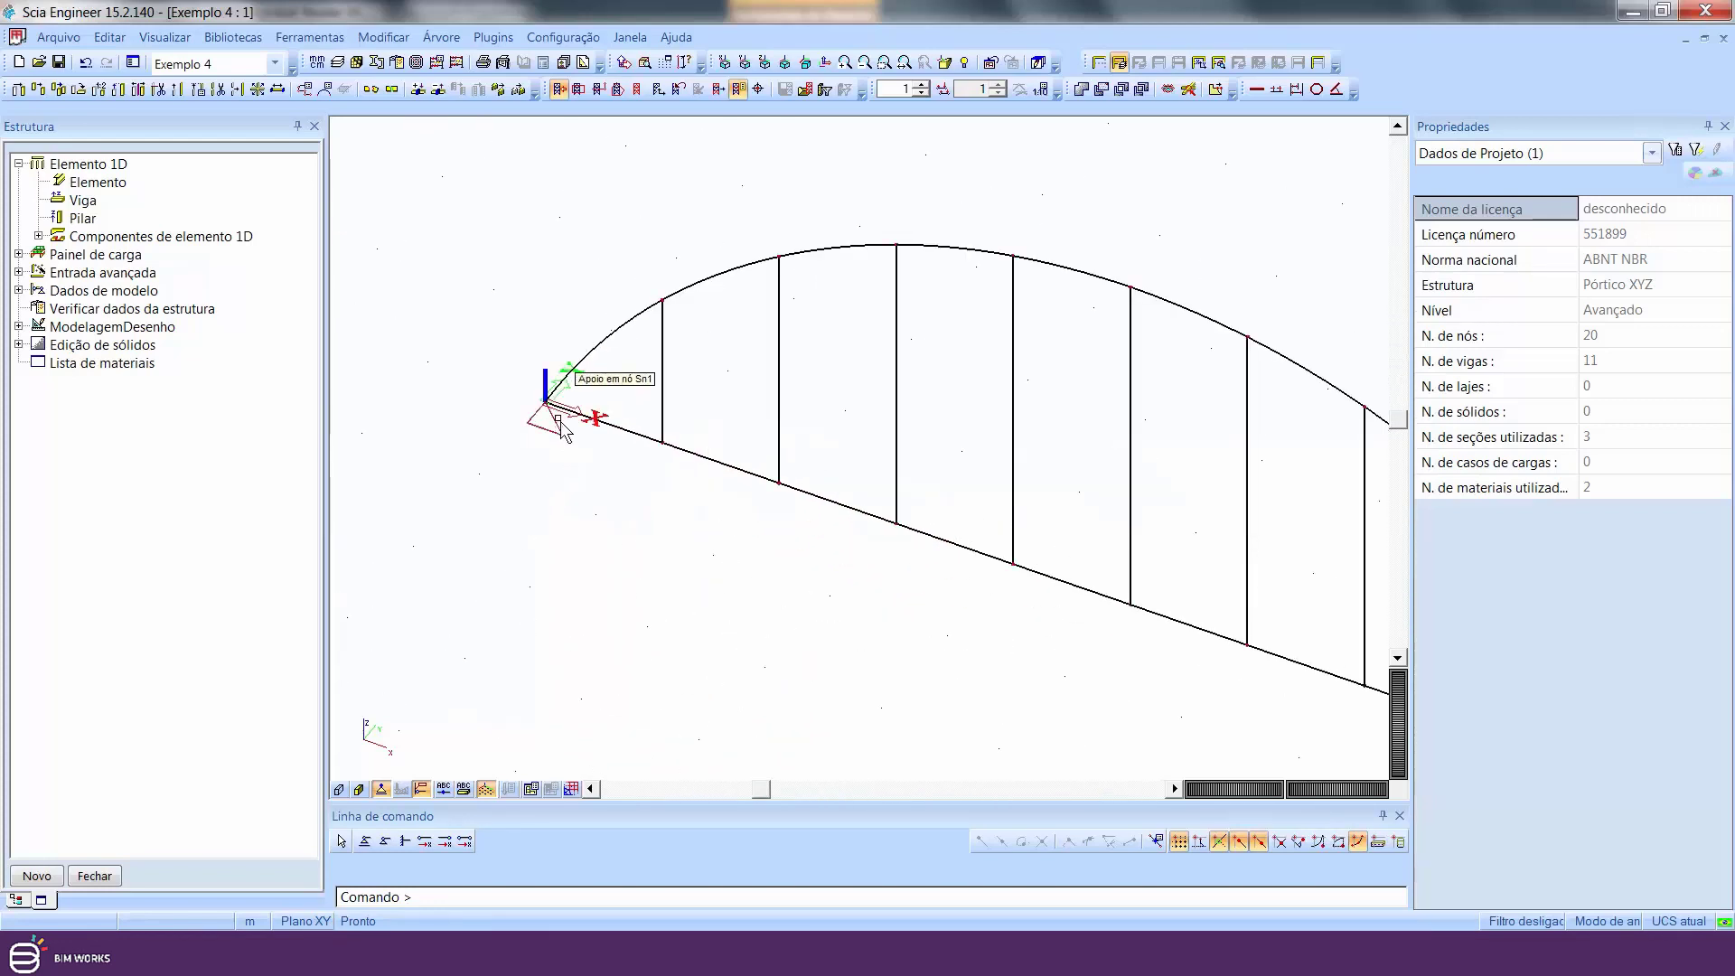
left_click(560, 422)
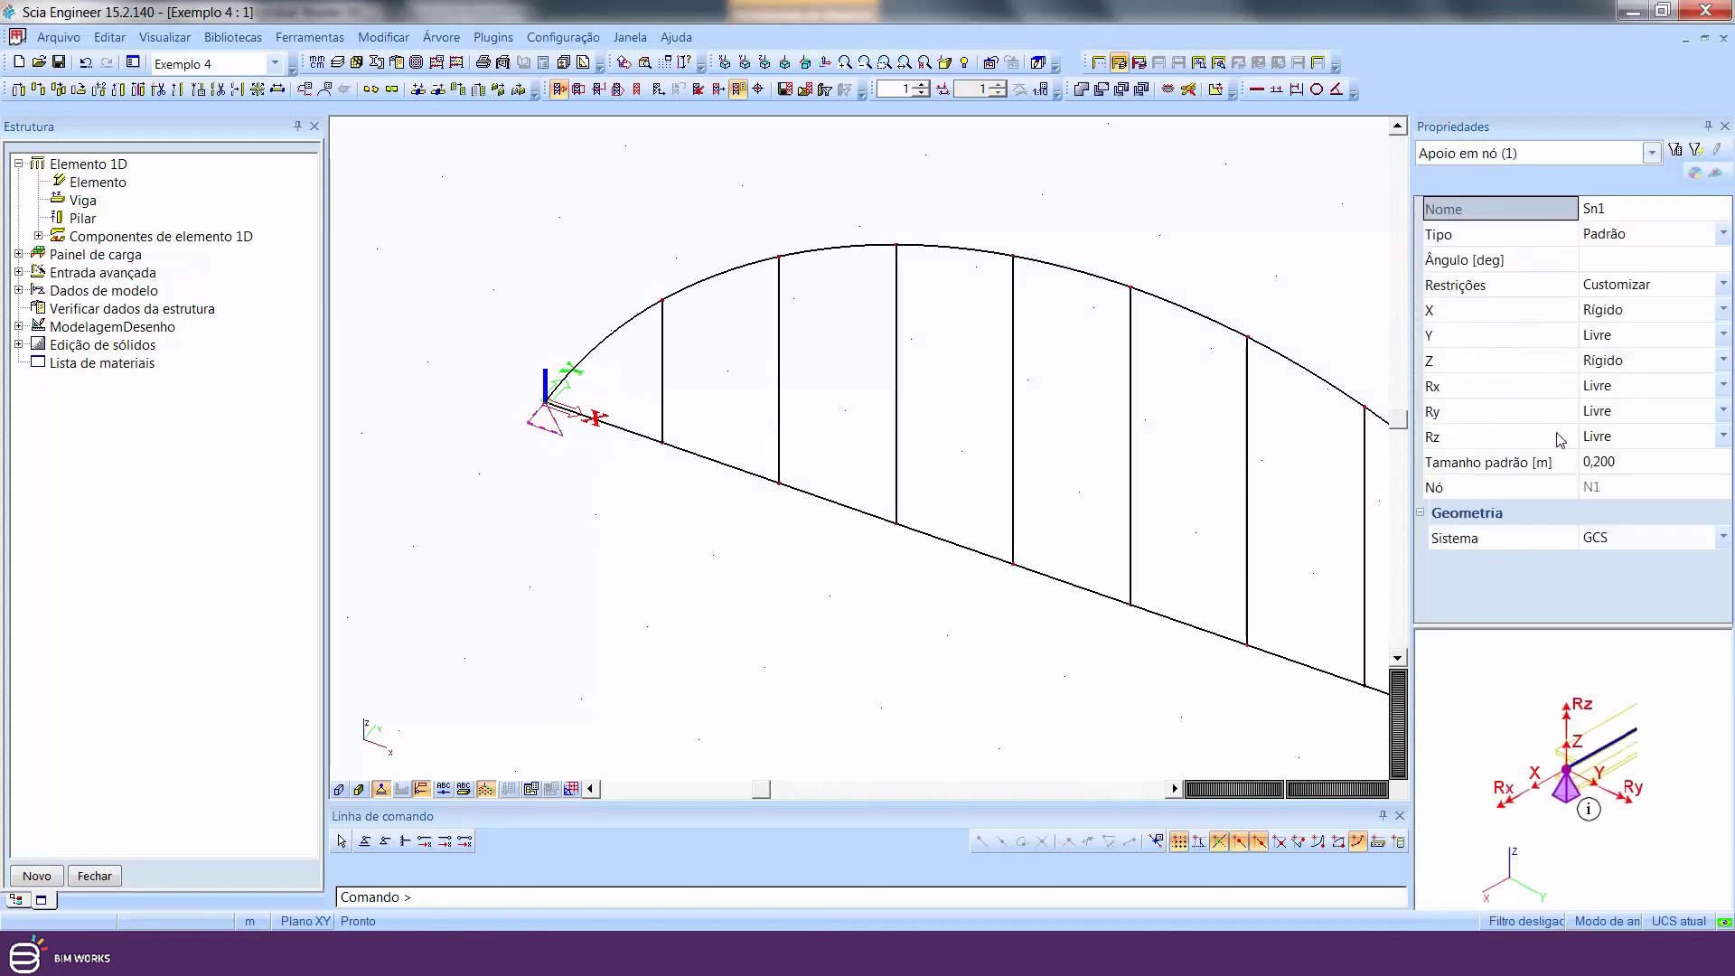
left_click(1640, 293)
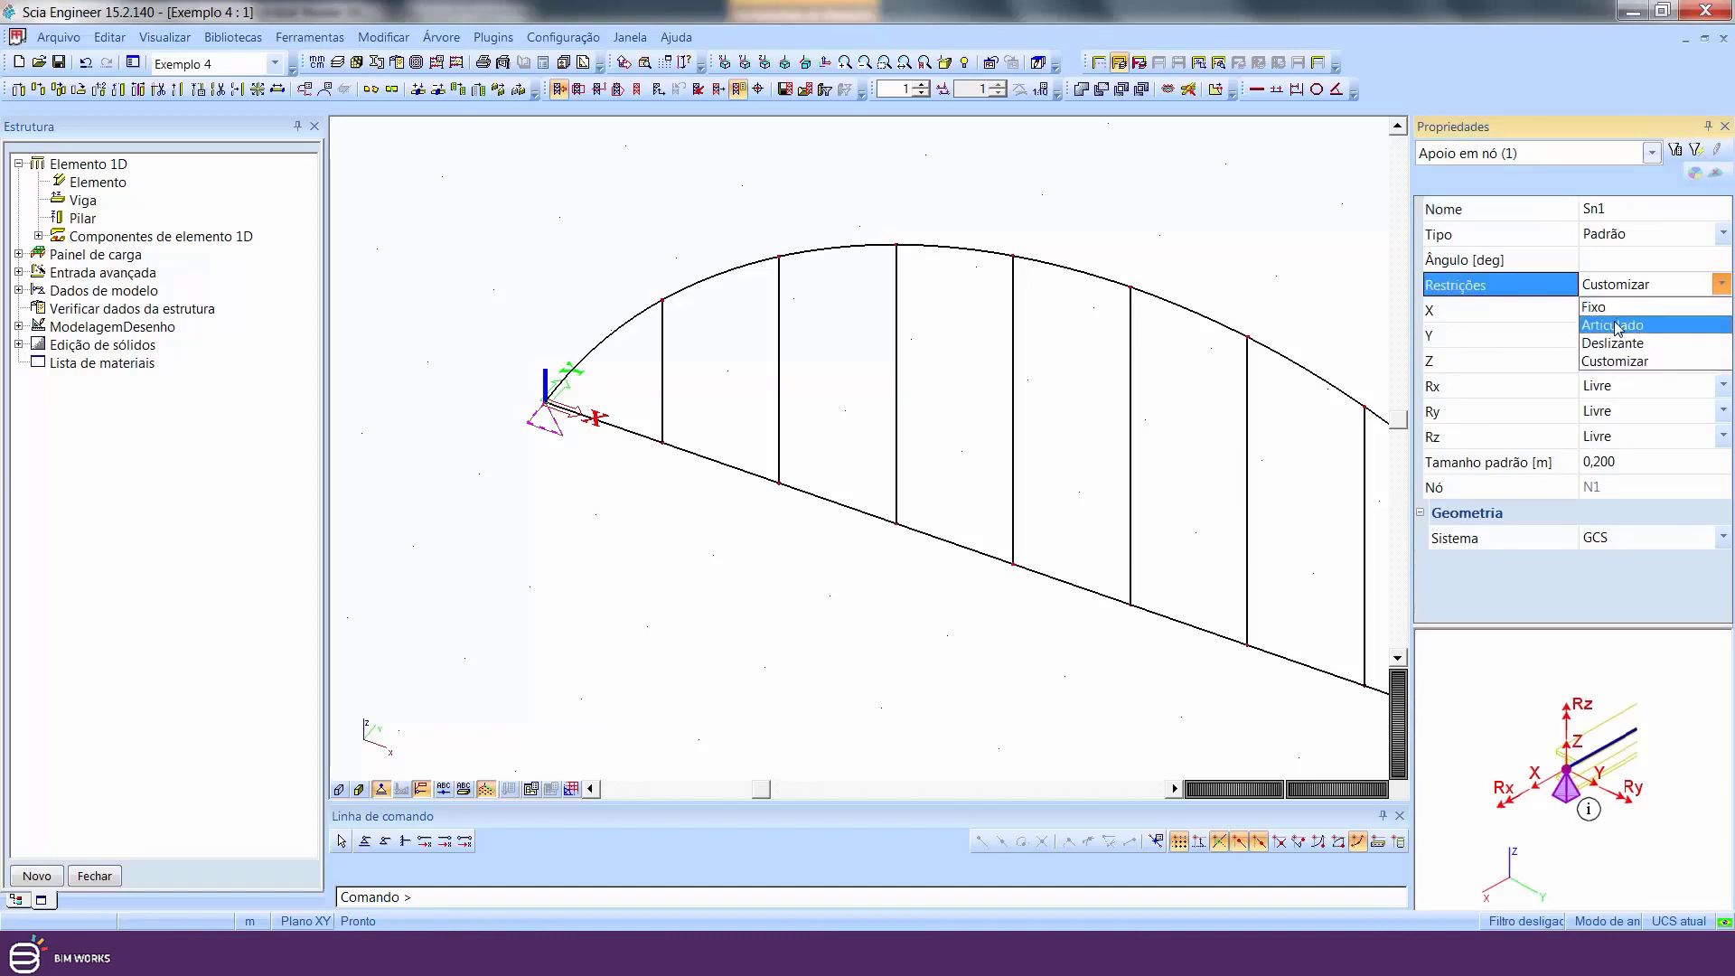
left_click(1618, 325)
scroll(906, 480, "up", 3)
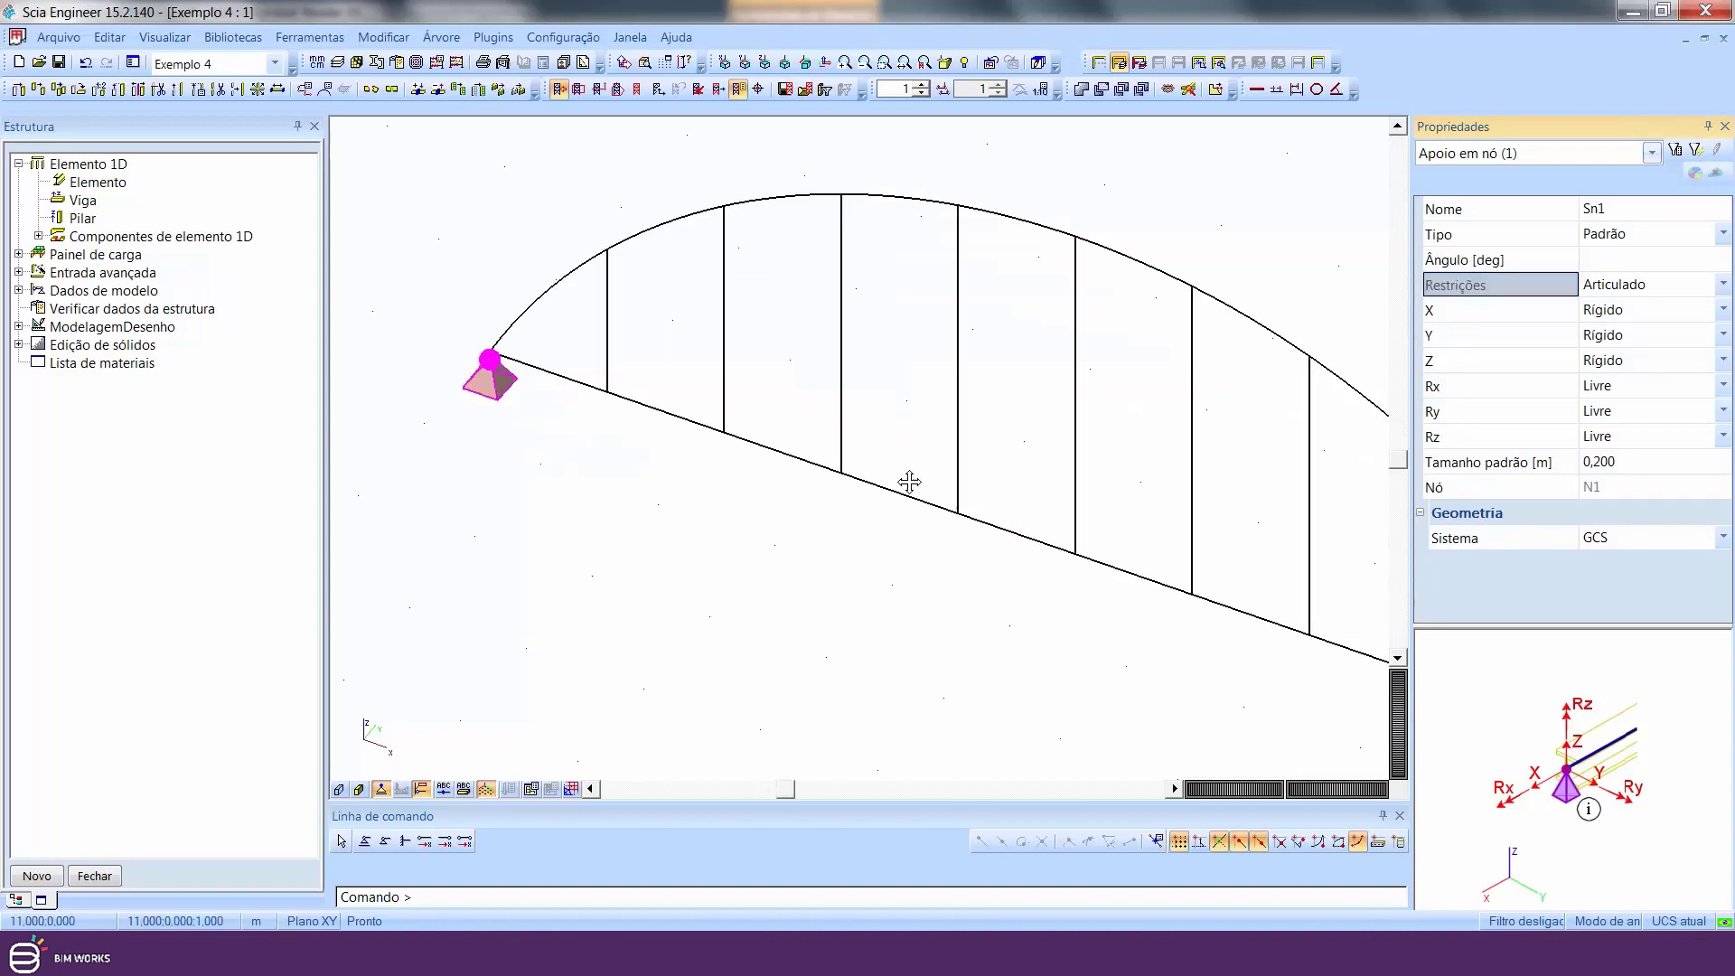
scroll(732, 445, "down", 3)
key("Escape")
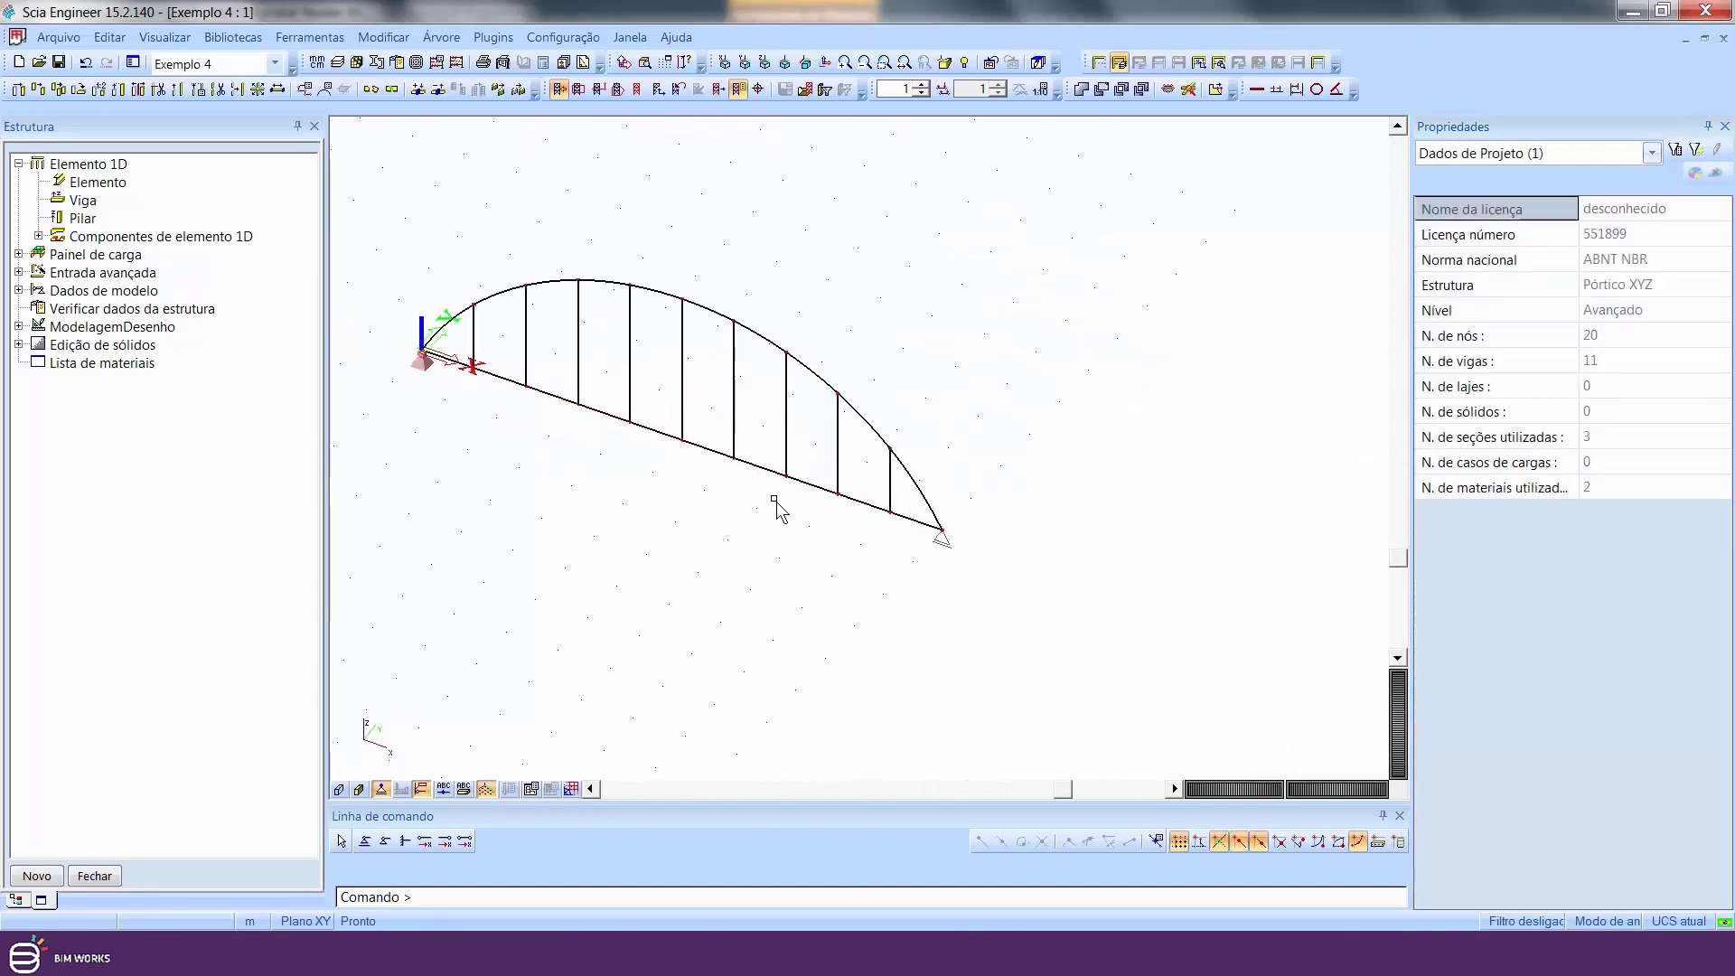
- Switch the support at the far end of the horizontal member to Articulado and back to Deslizante, then deselect it
scroll(972, 533, "up", 4)
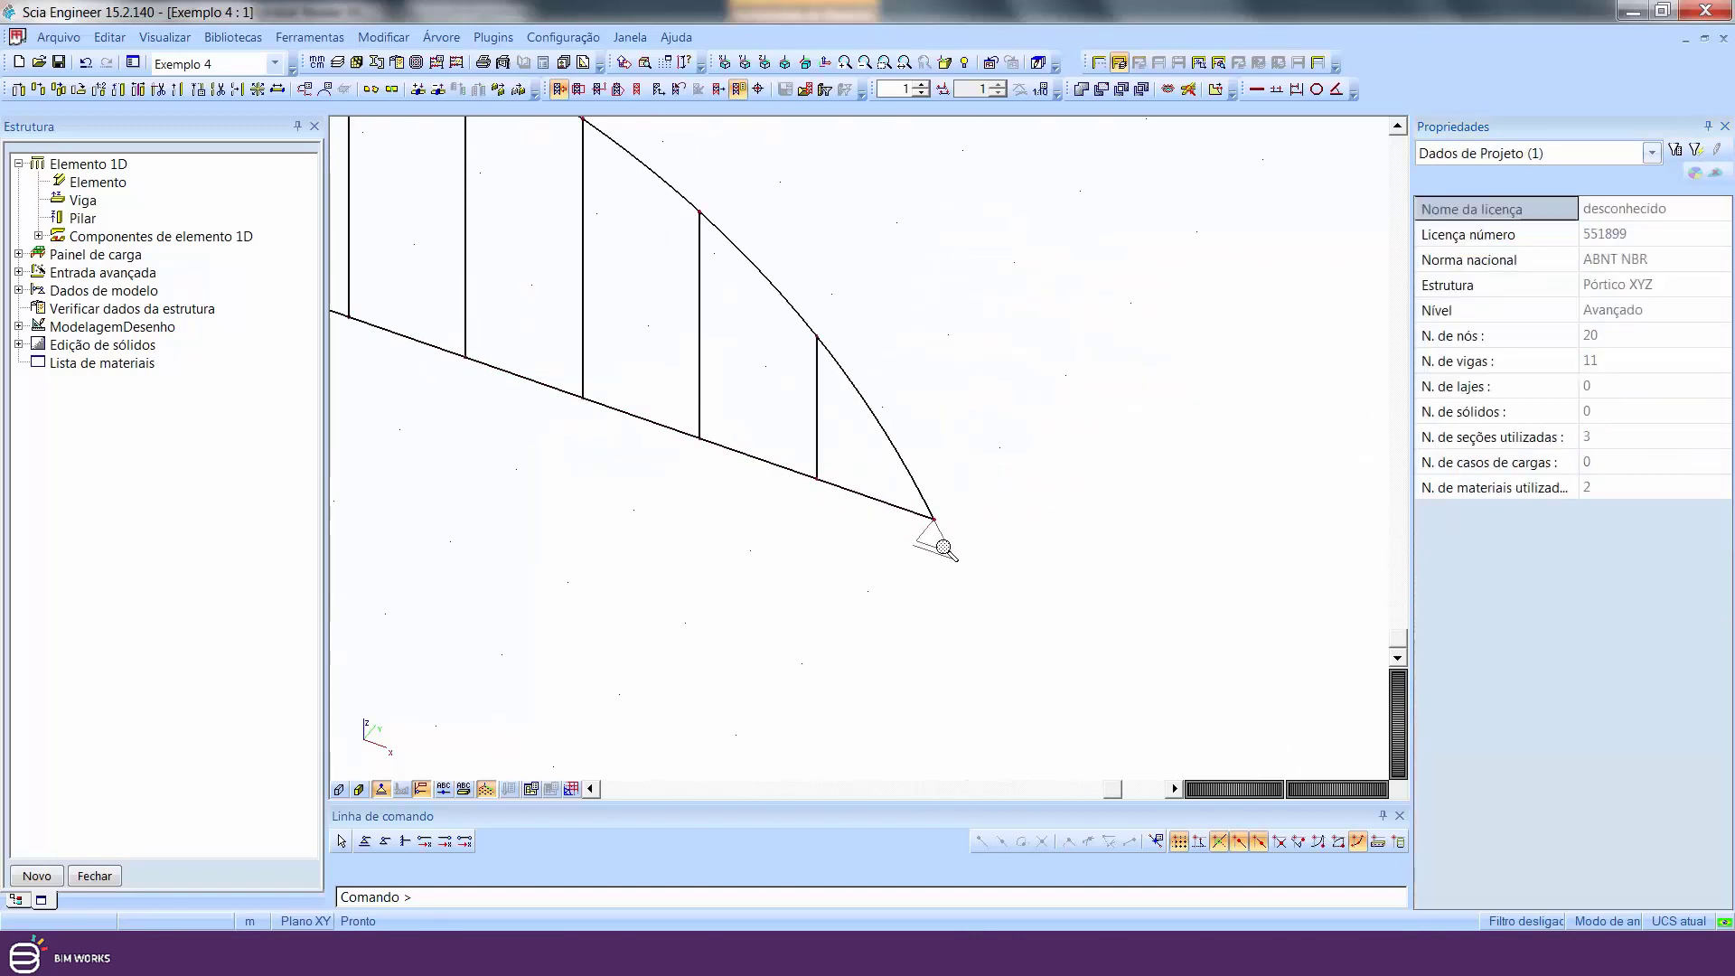
left_click(944, 552)
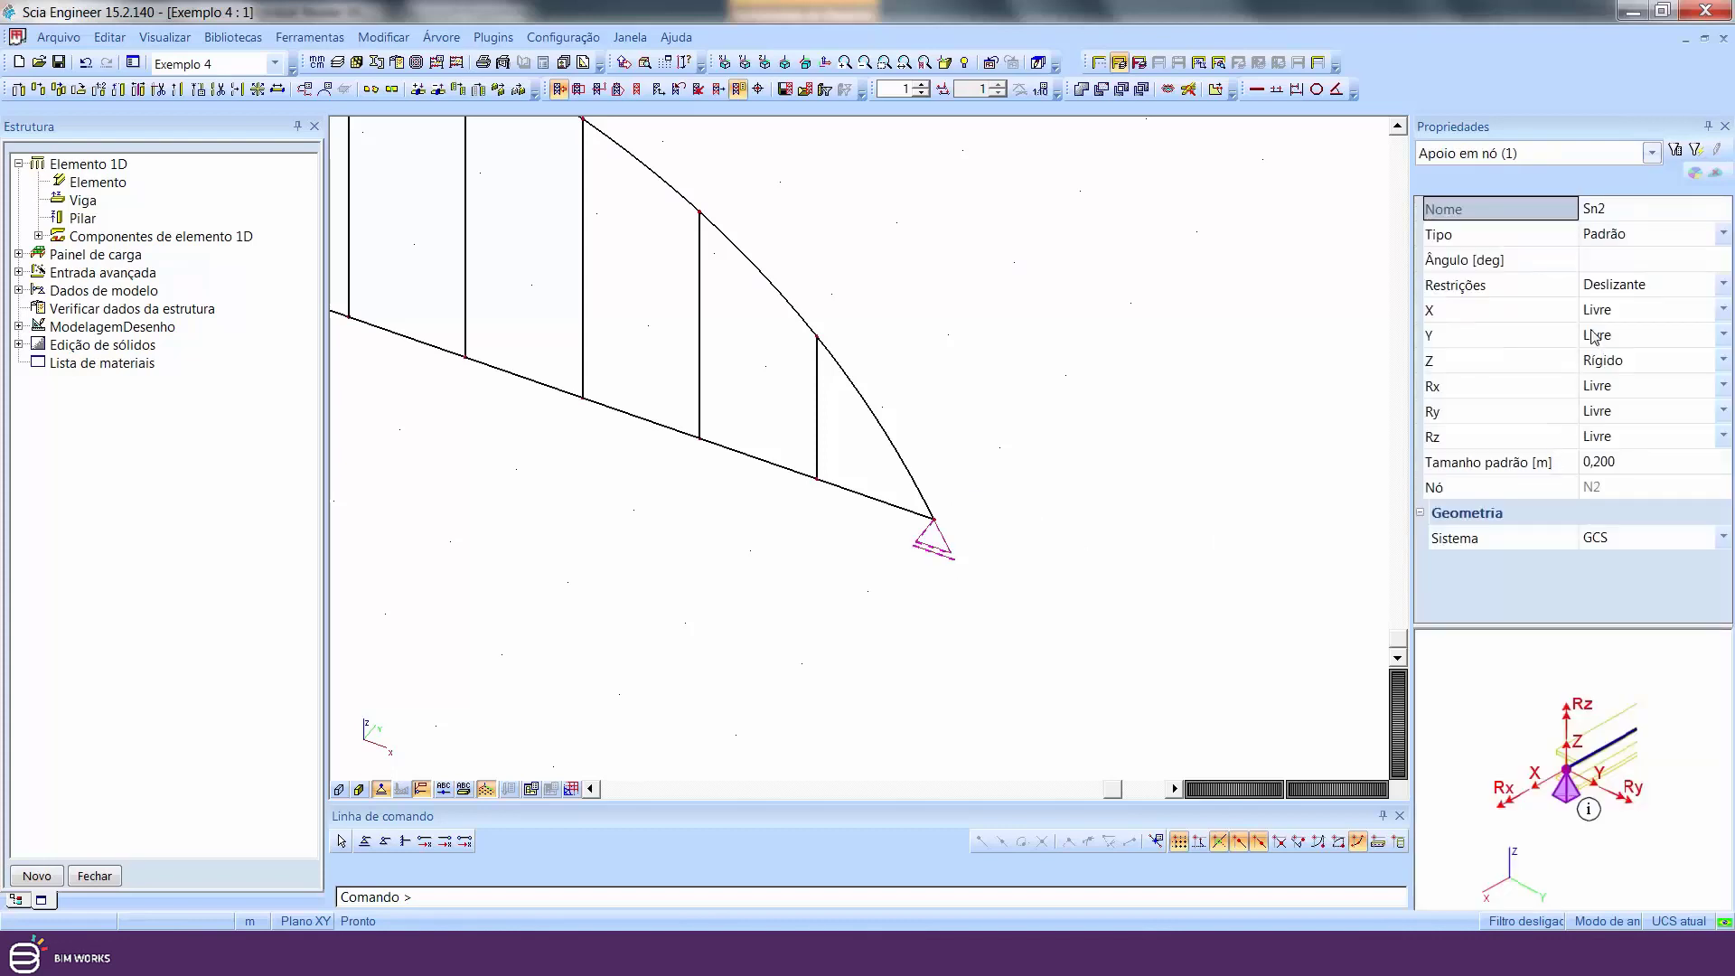
left_click(1609, 285)
left_click(1612, 324)
left_click(1613, 285)
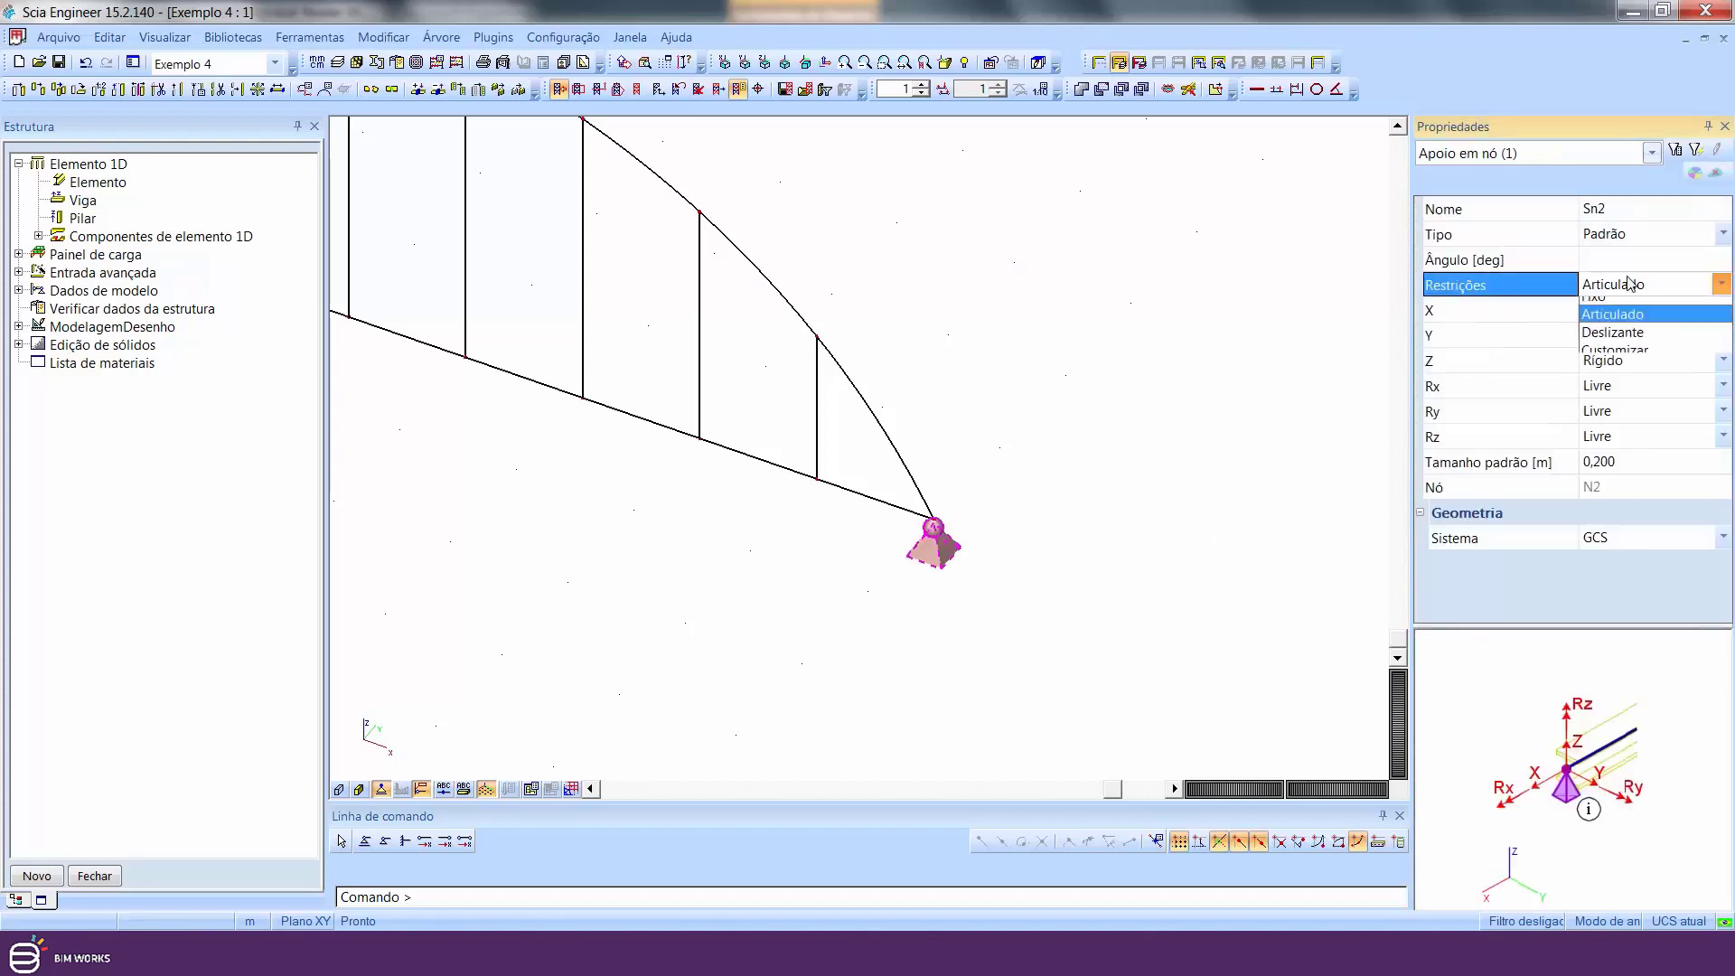
left_click(1613, 343)
scroll(1038, 491, "down", 4)
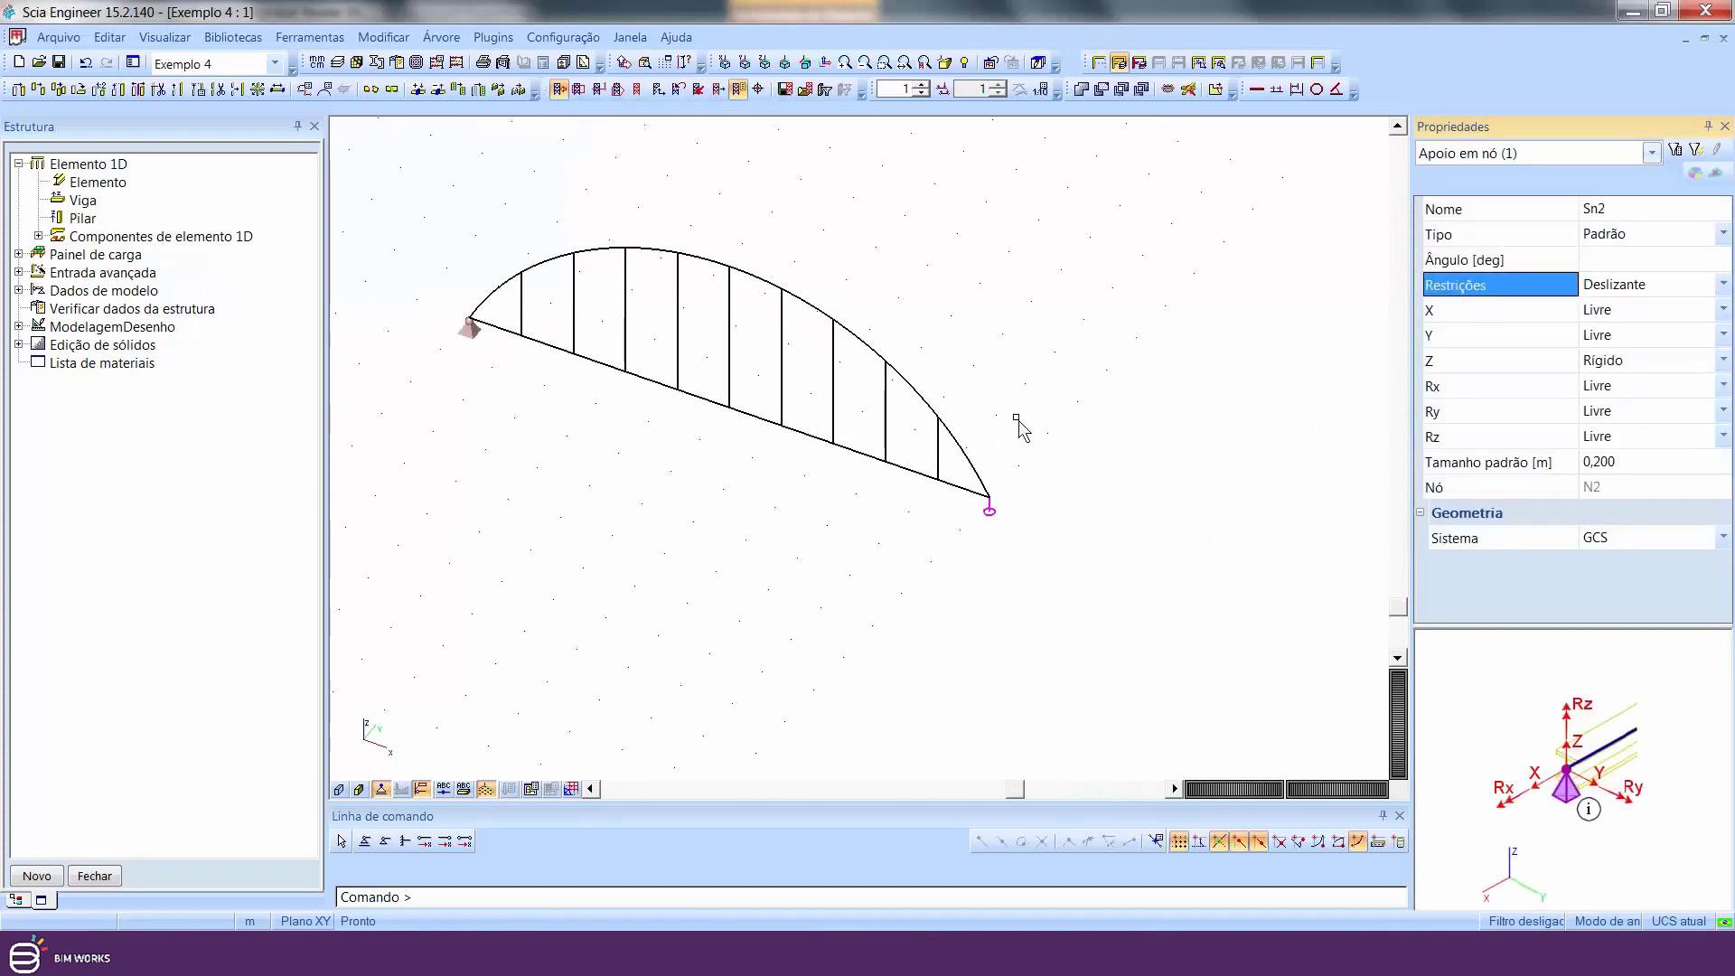
key("Escape")
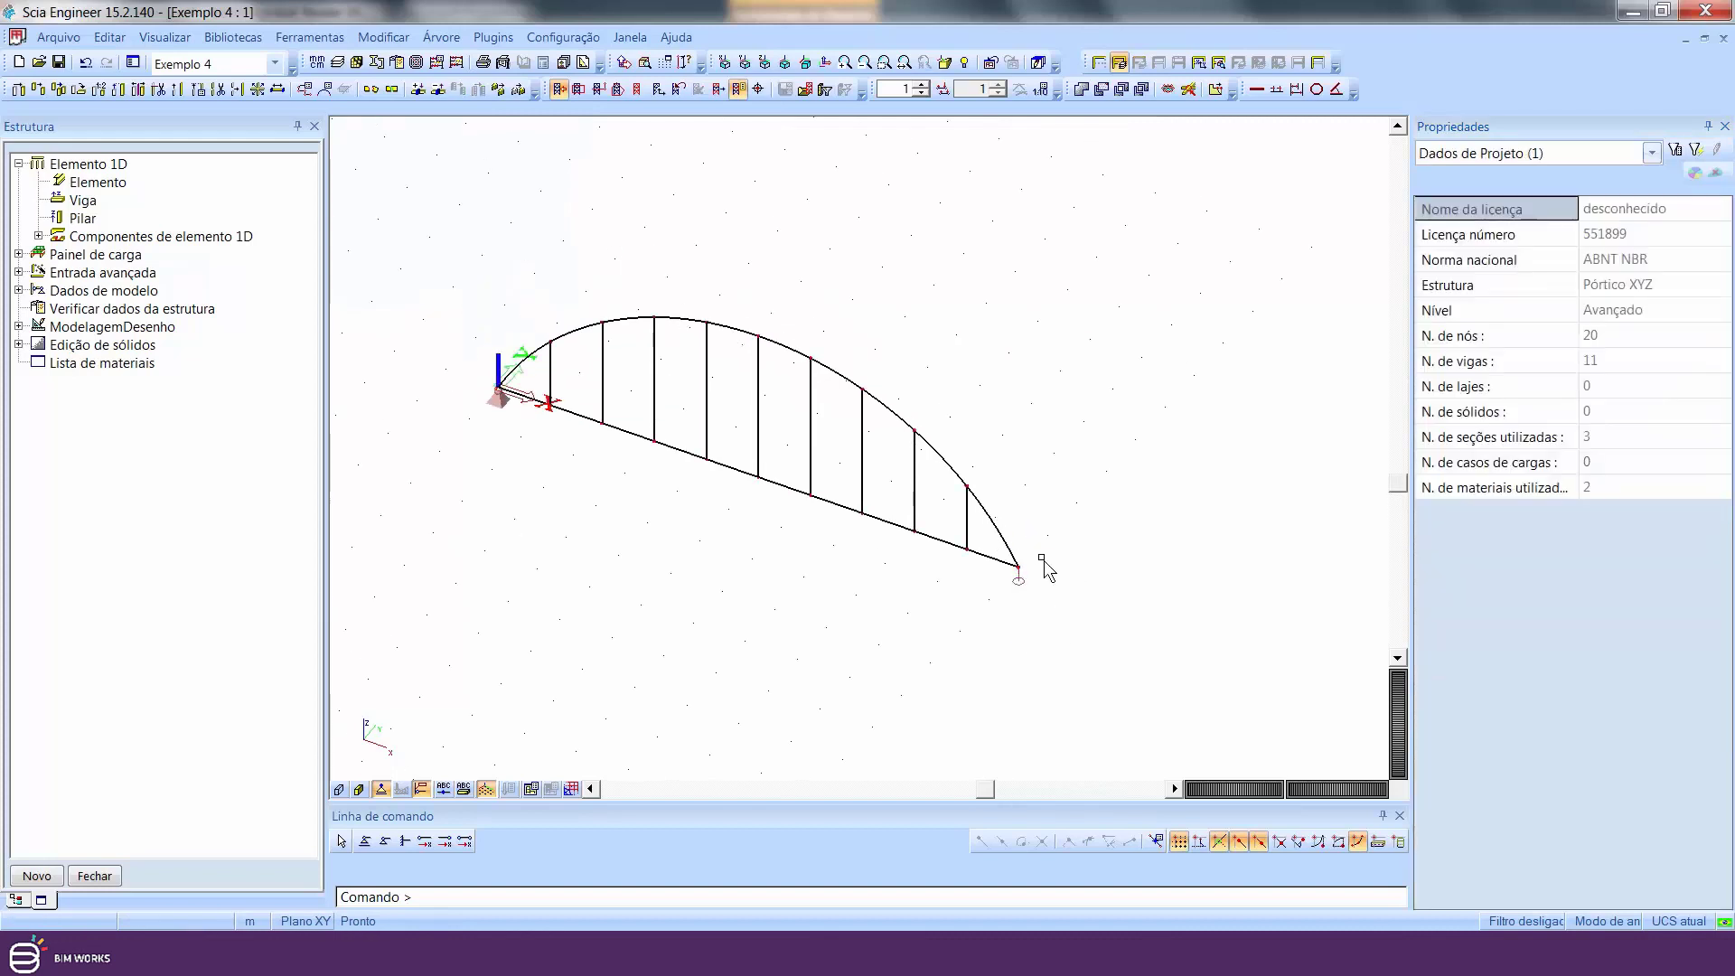
- Copy the entire arch frame 4 m along the Y direction, including its supports and other additional data
left_click_drag(1098, 645, 442, 221)
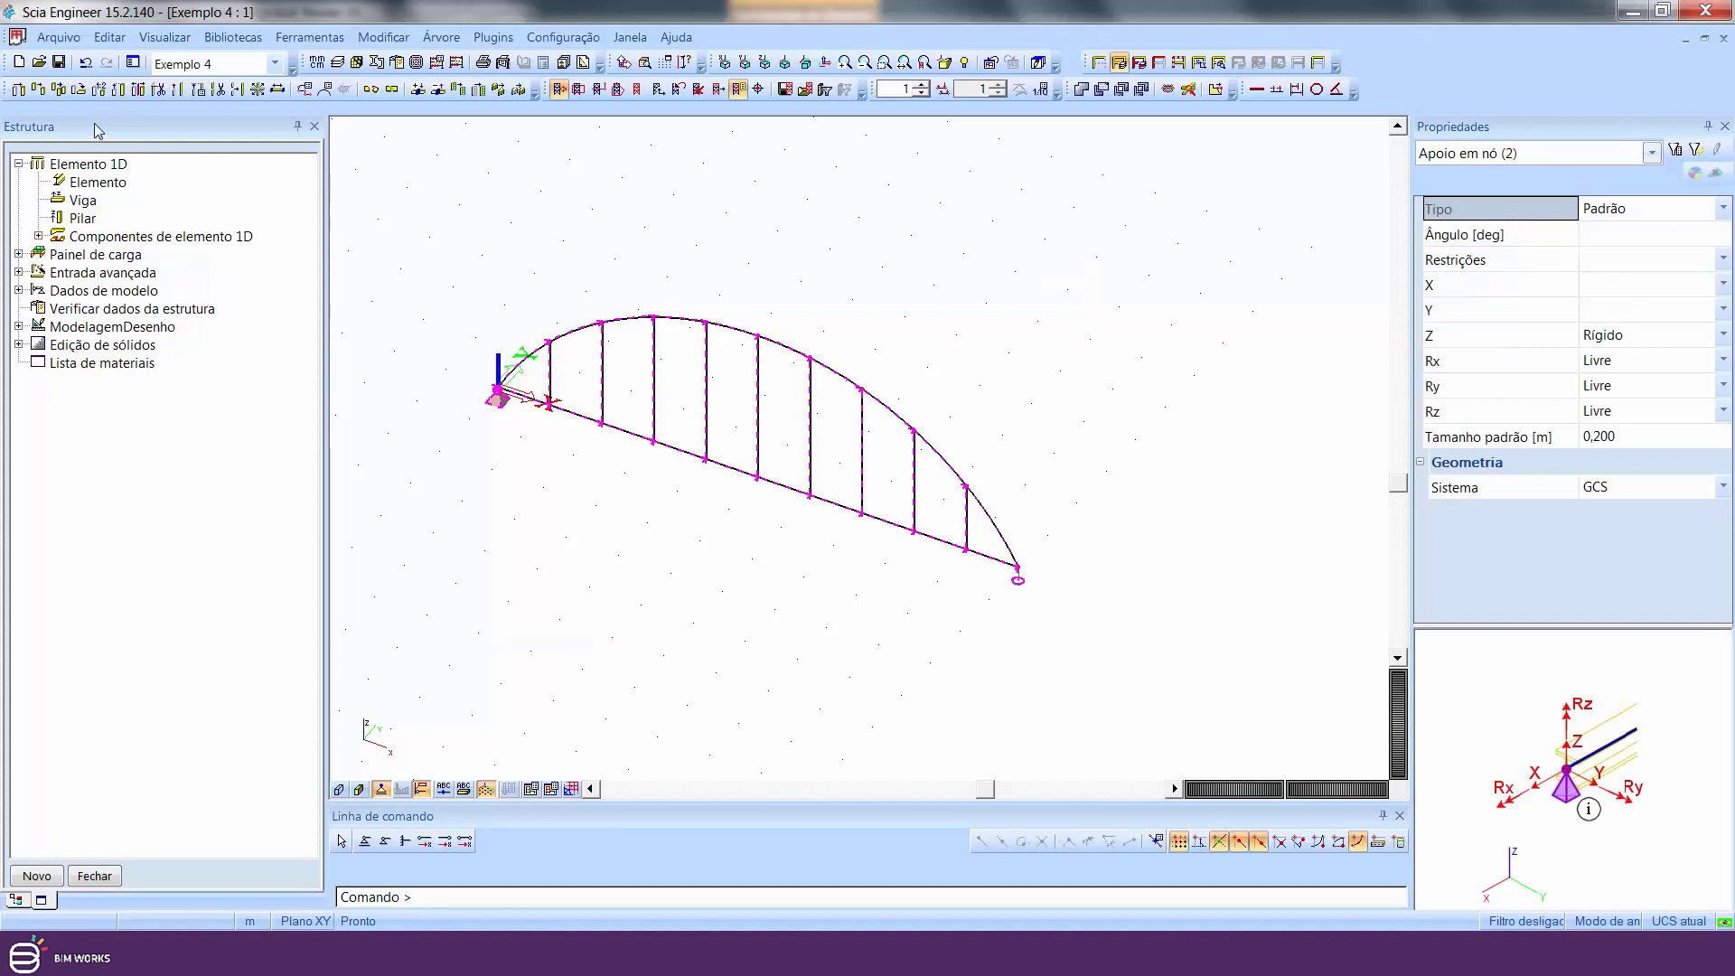
left_click(38, 89)
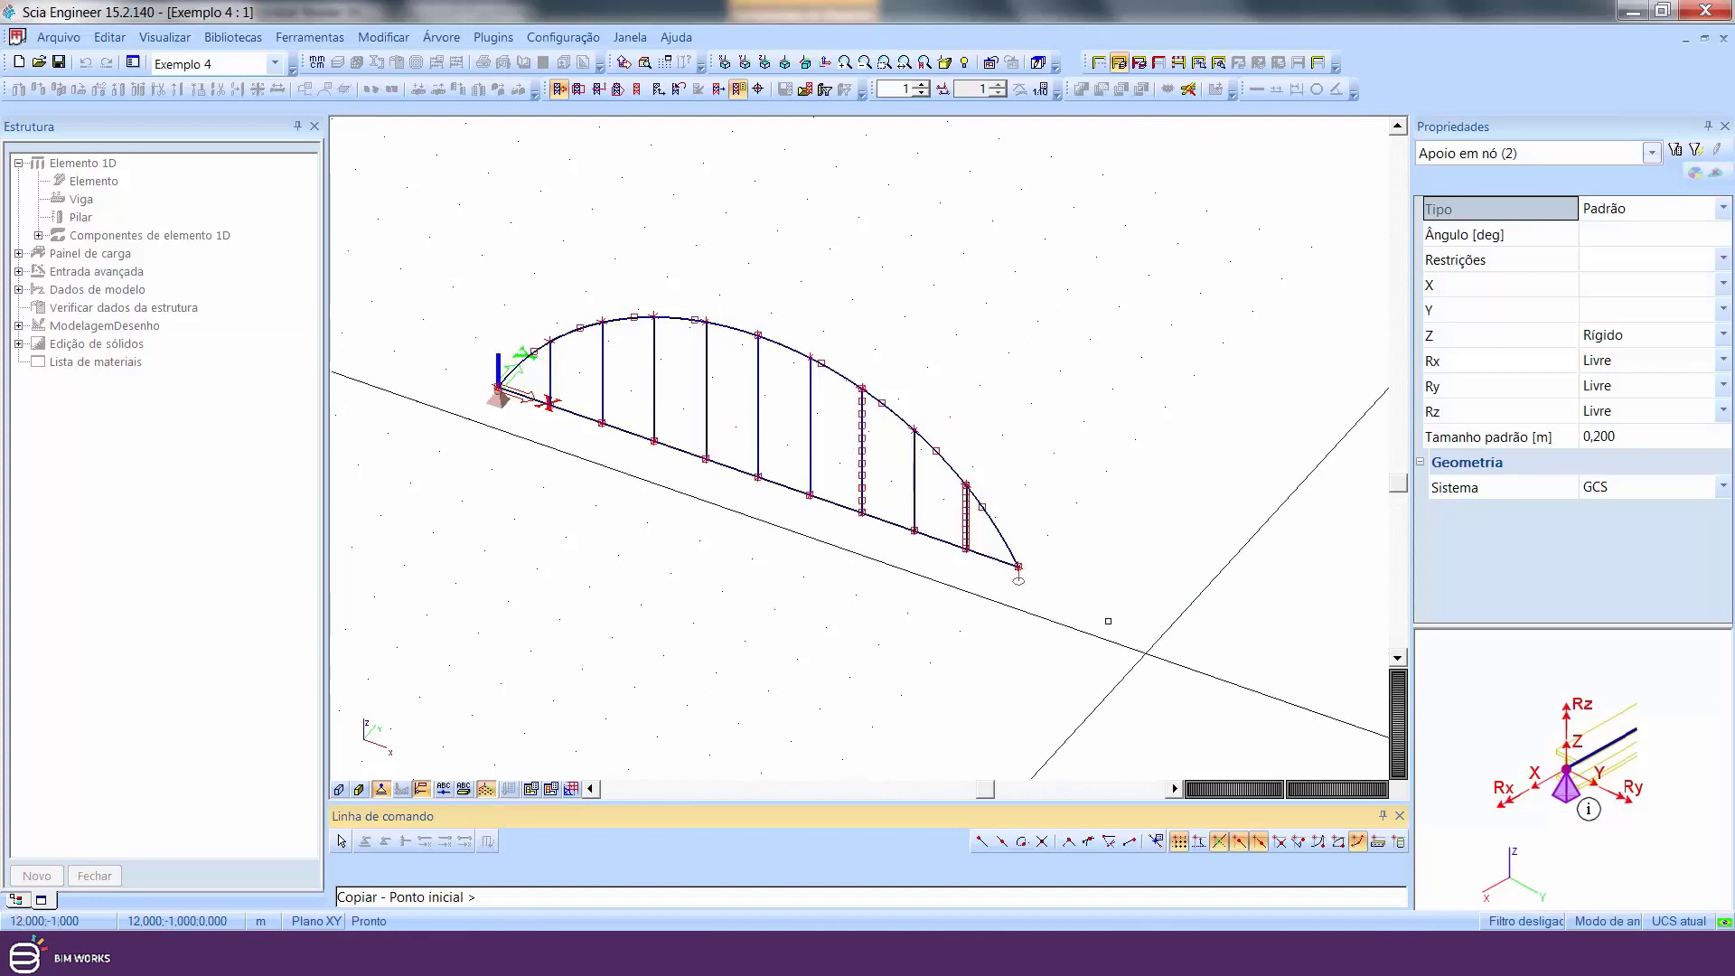
left_click(1070, 584)
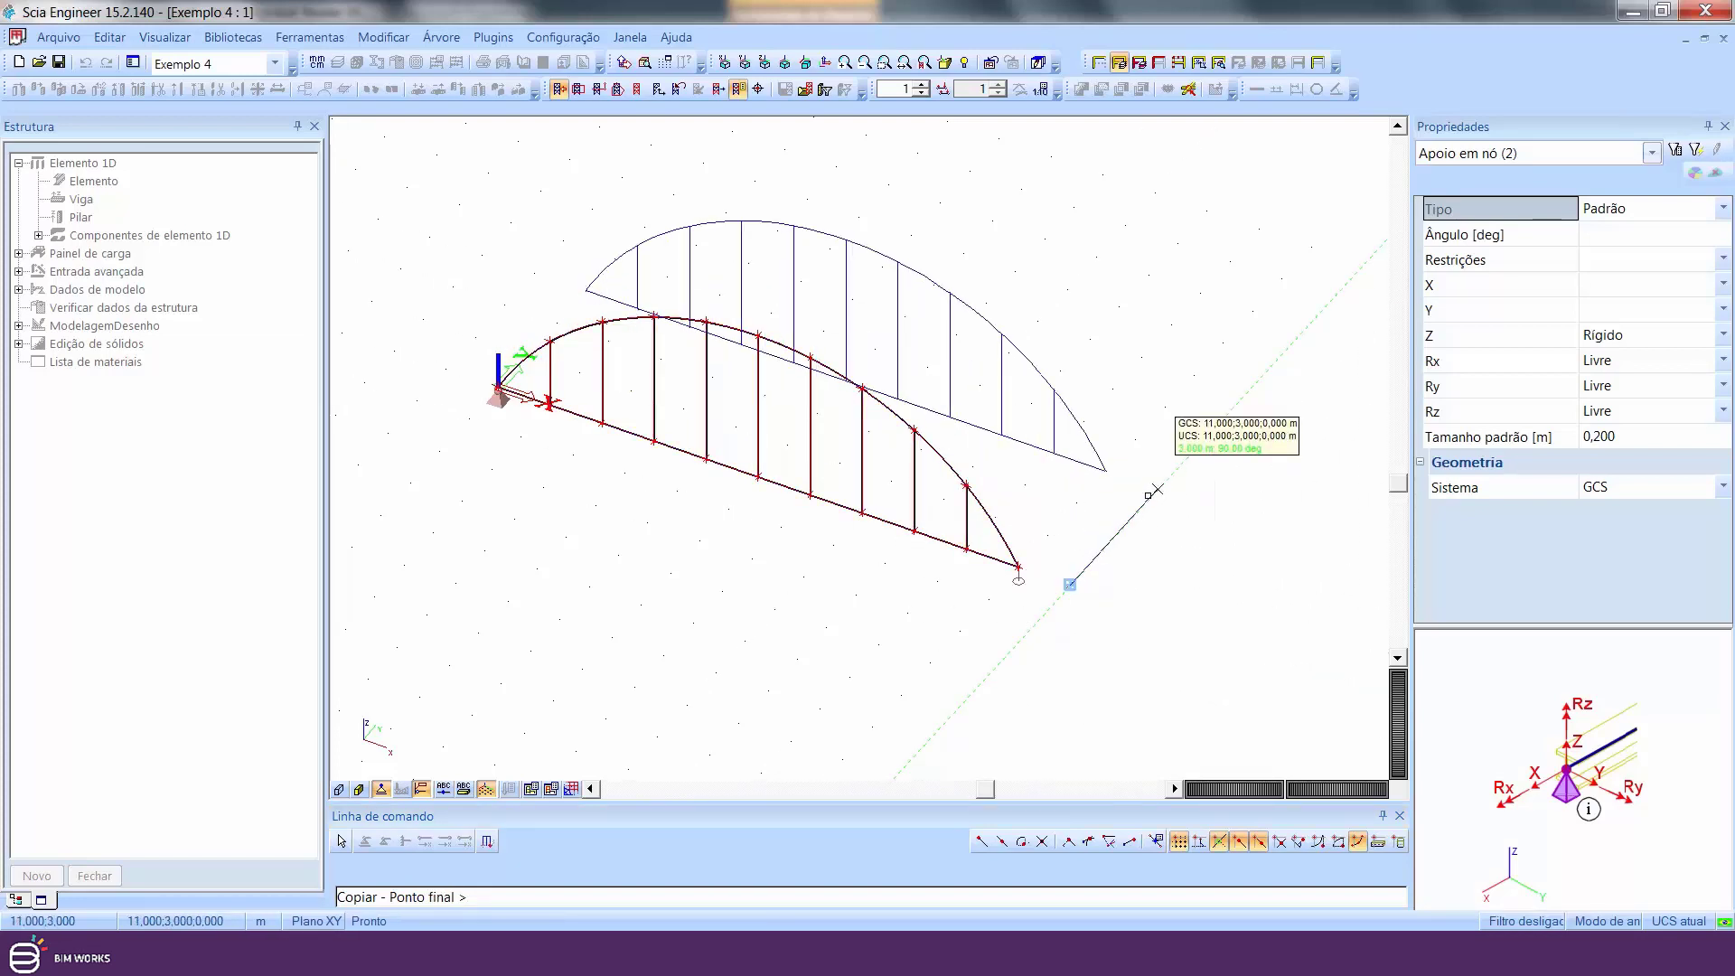
type("4")
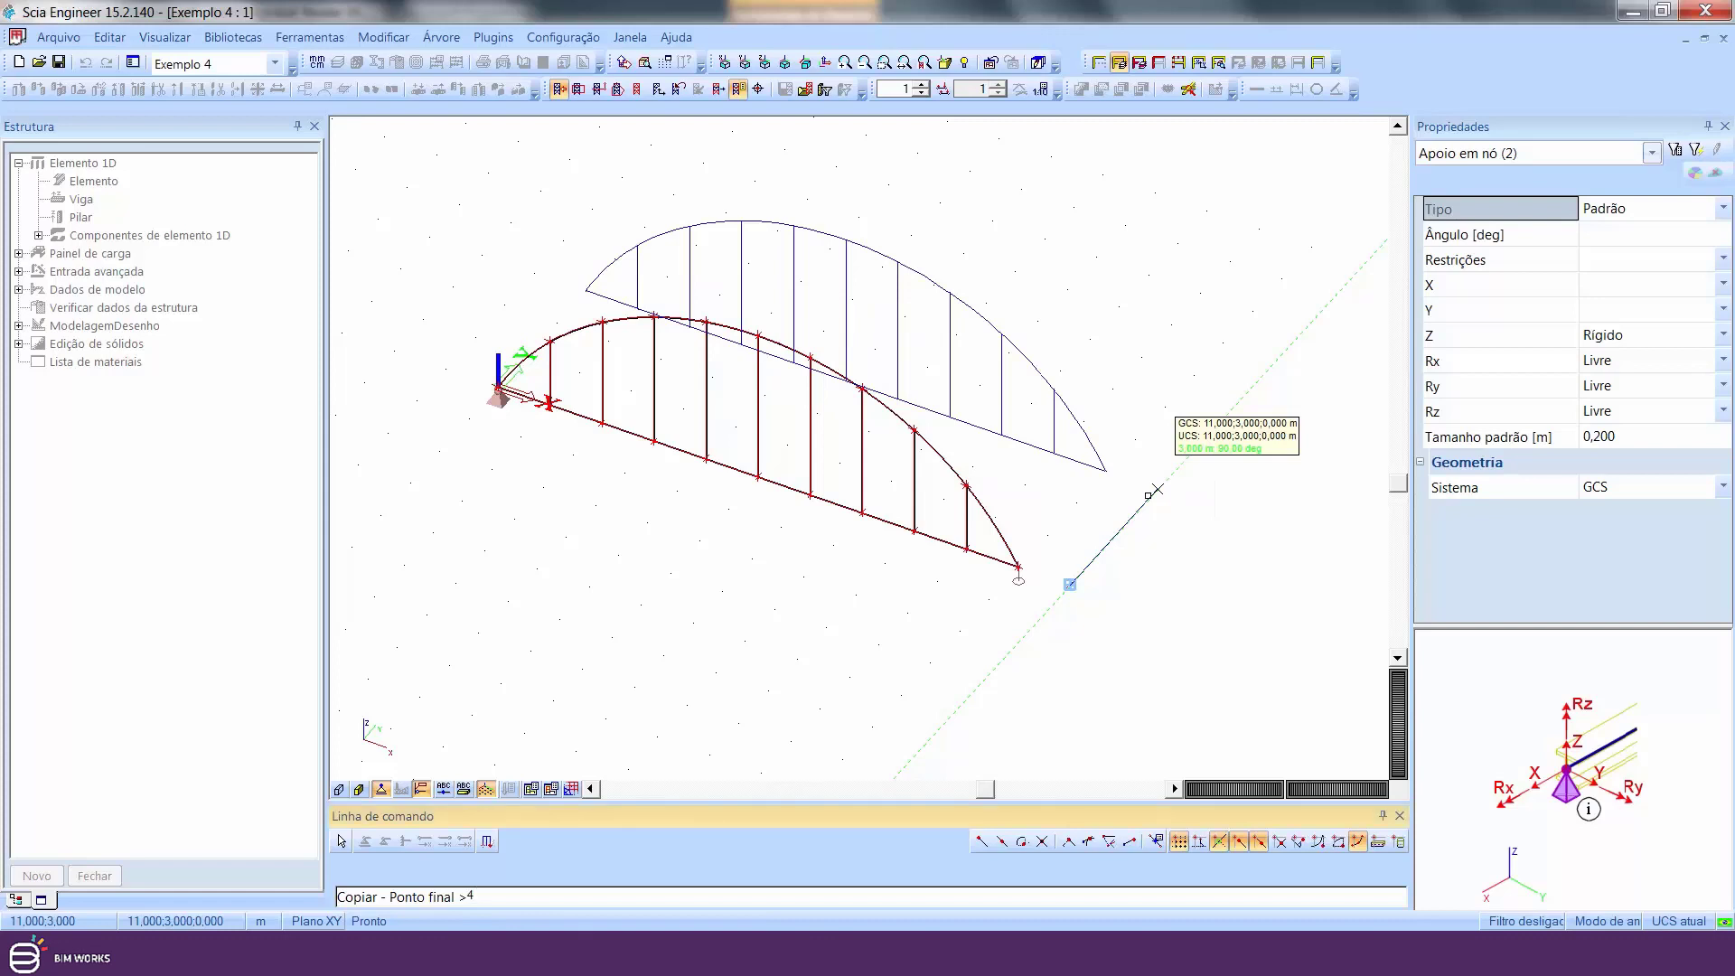
key("Return")
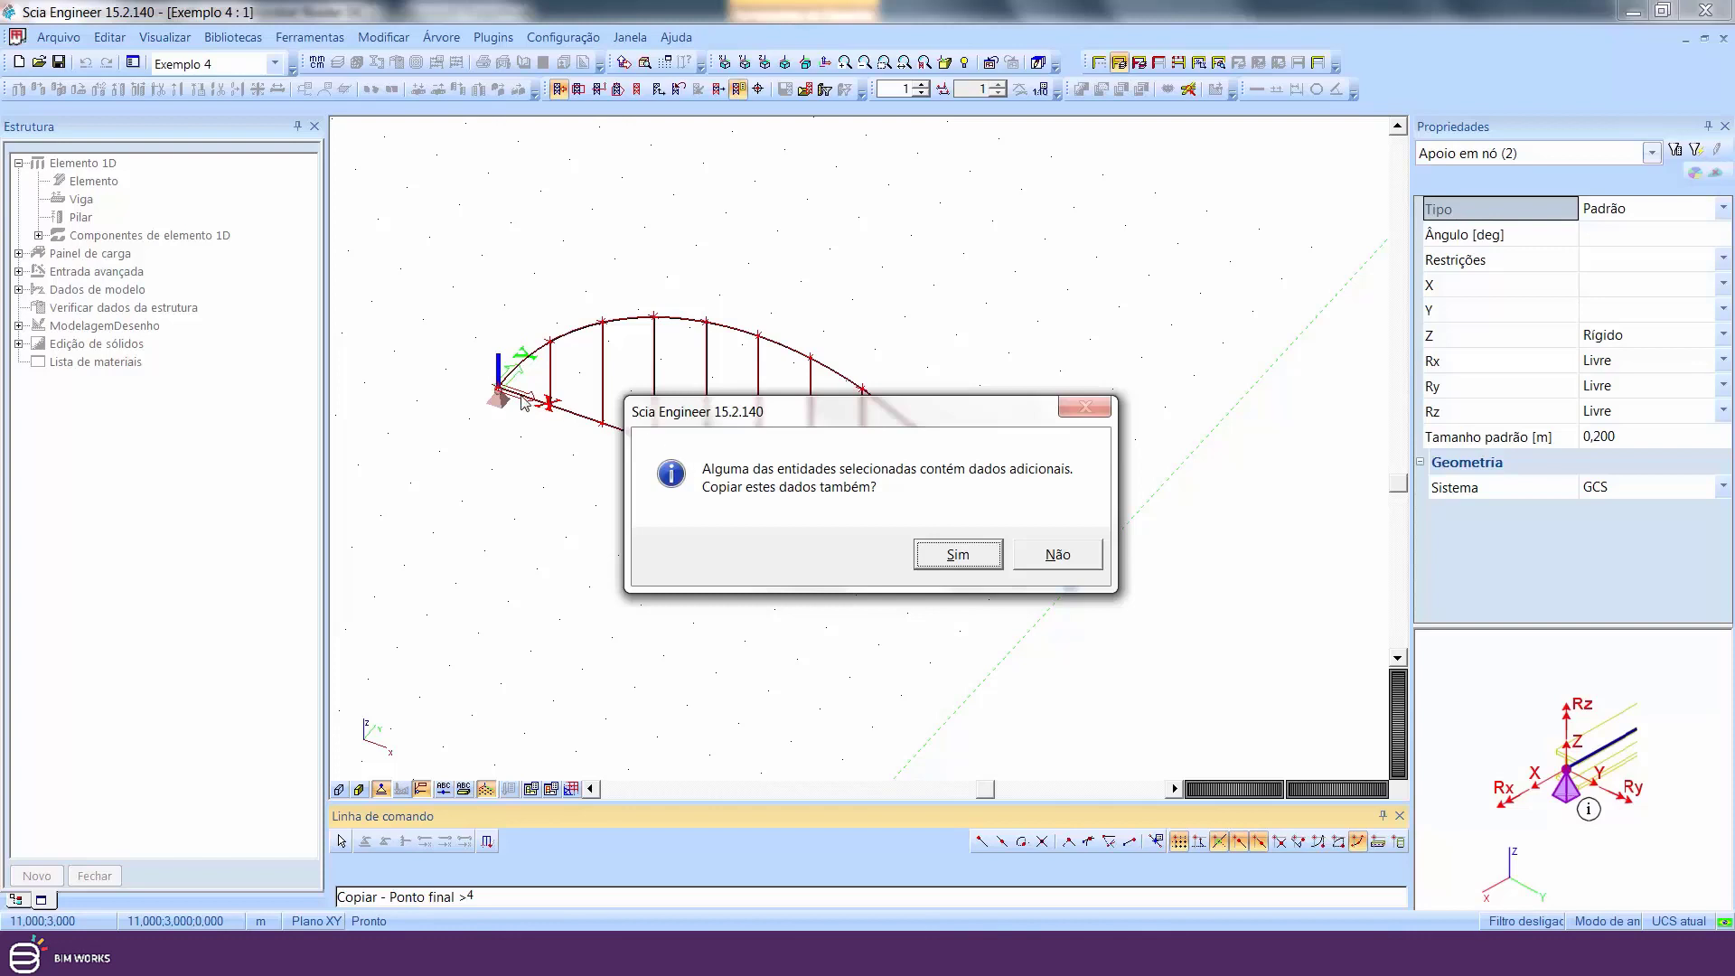
left_click(955, 554)
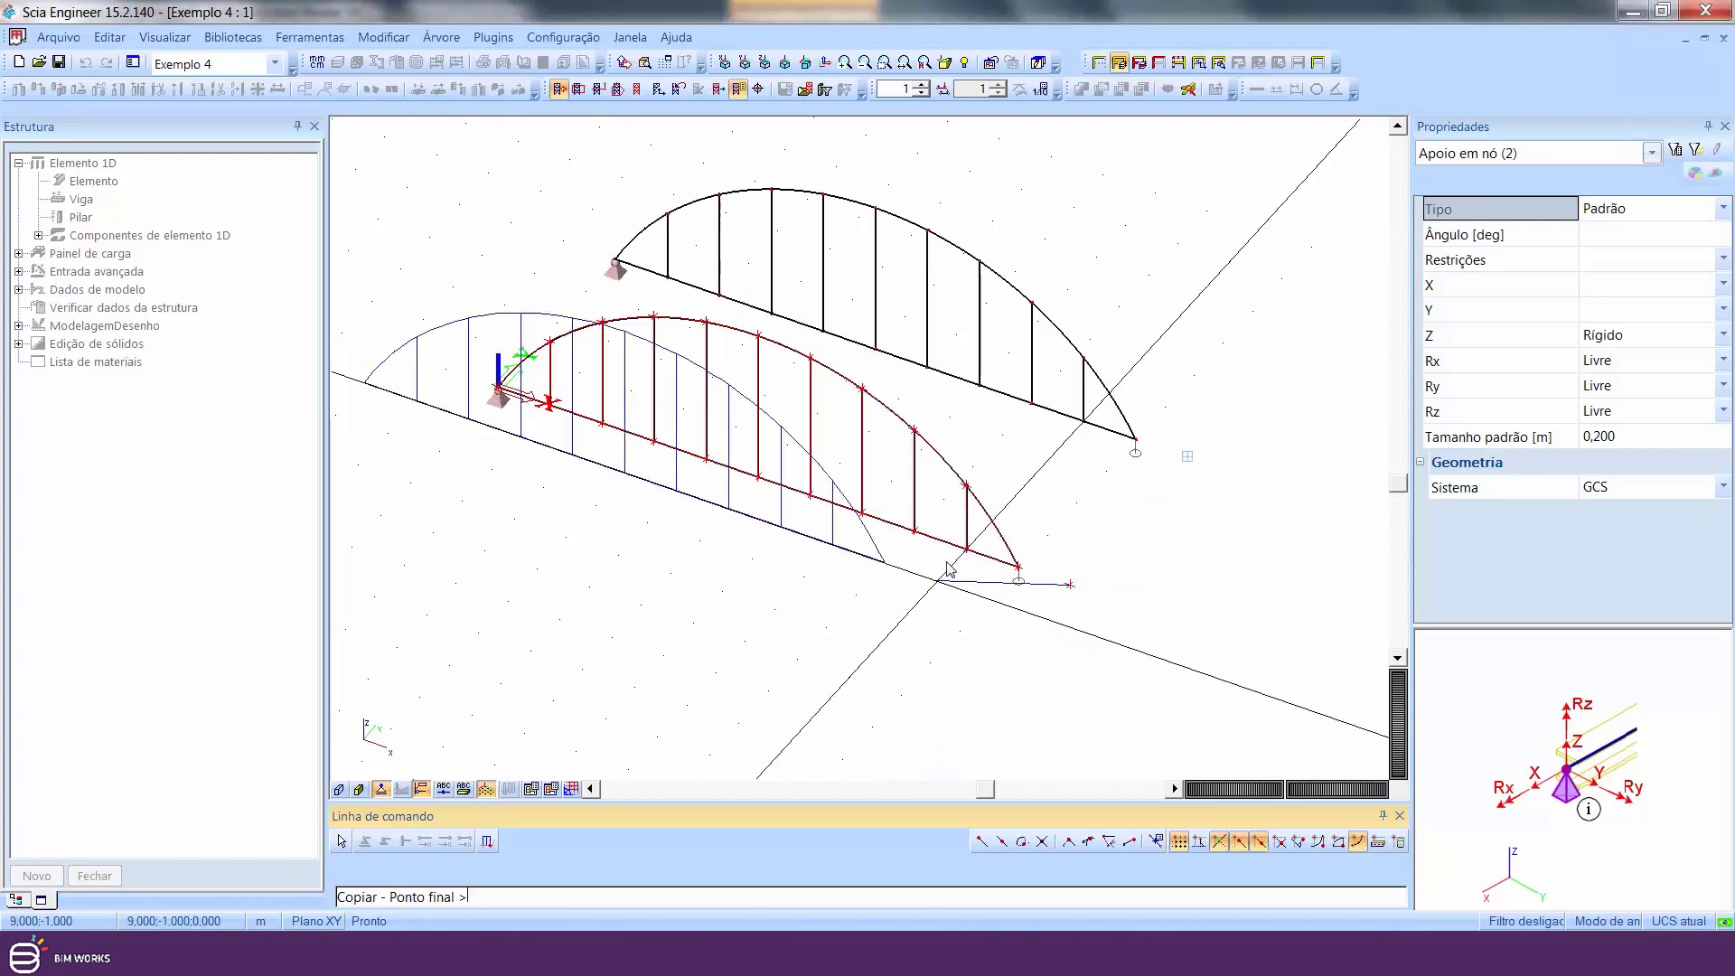
key("Escape")
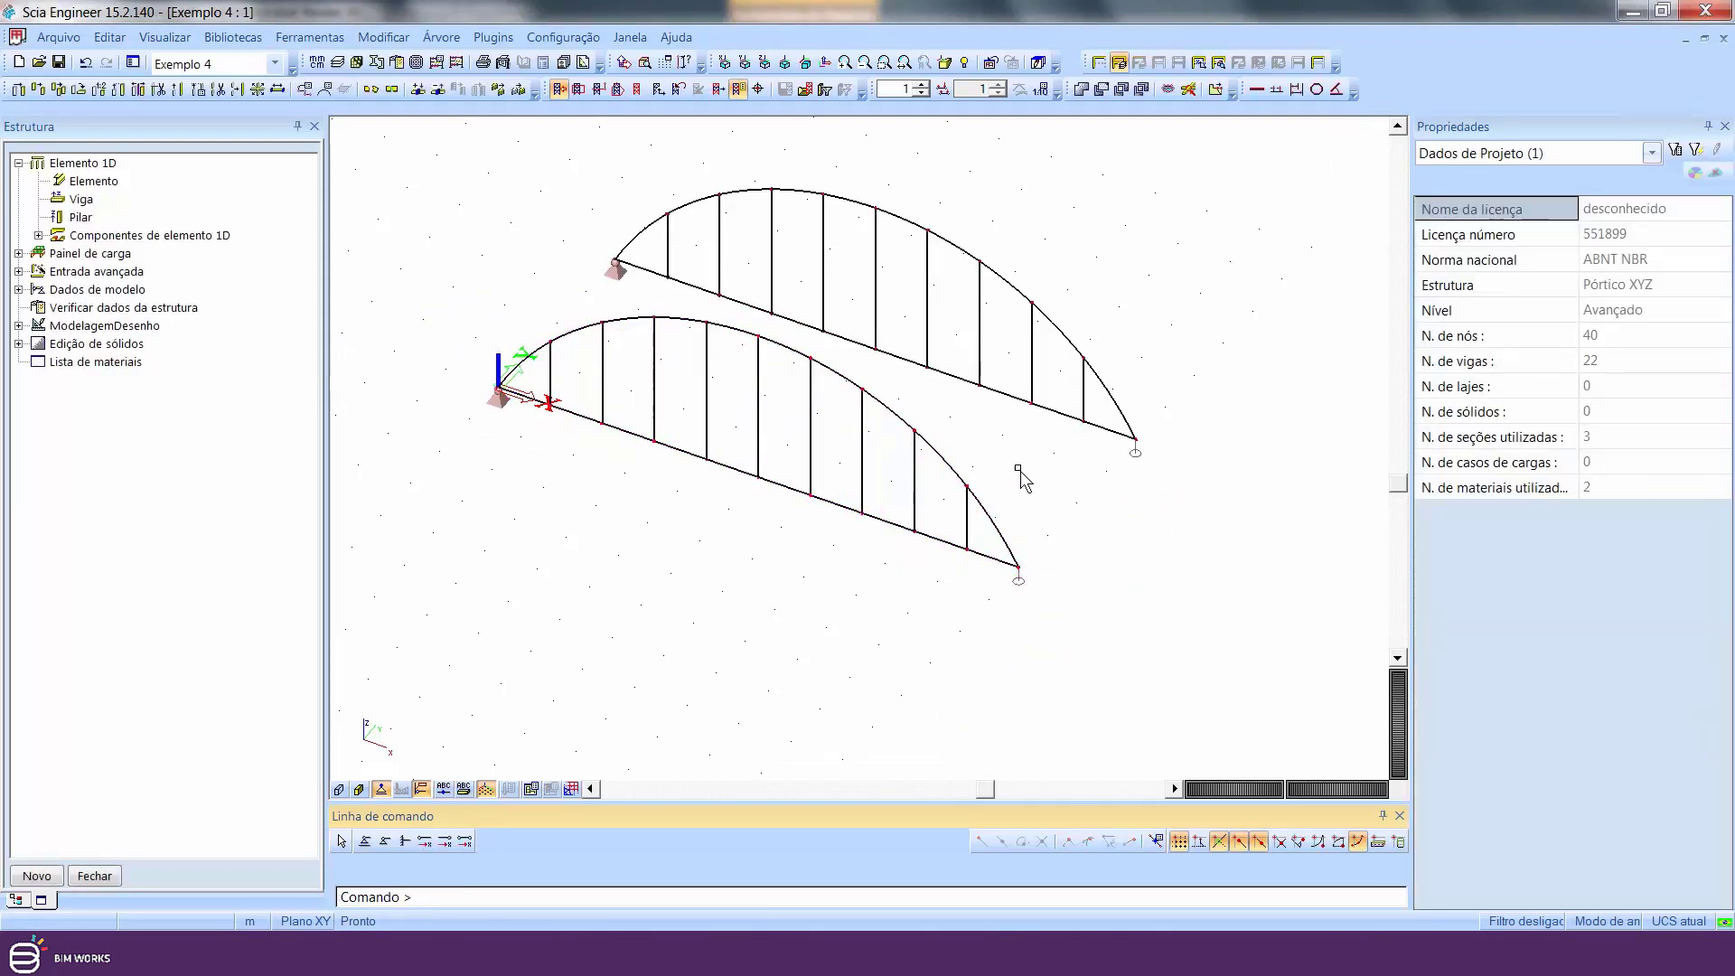
- Leave the structure tools and change the project's structure type to Geral XYZ
middle_click_drag(1073, 491, 1110, 536)
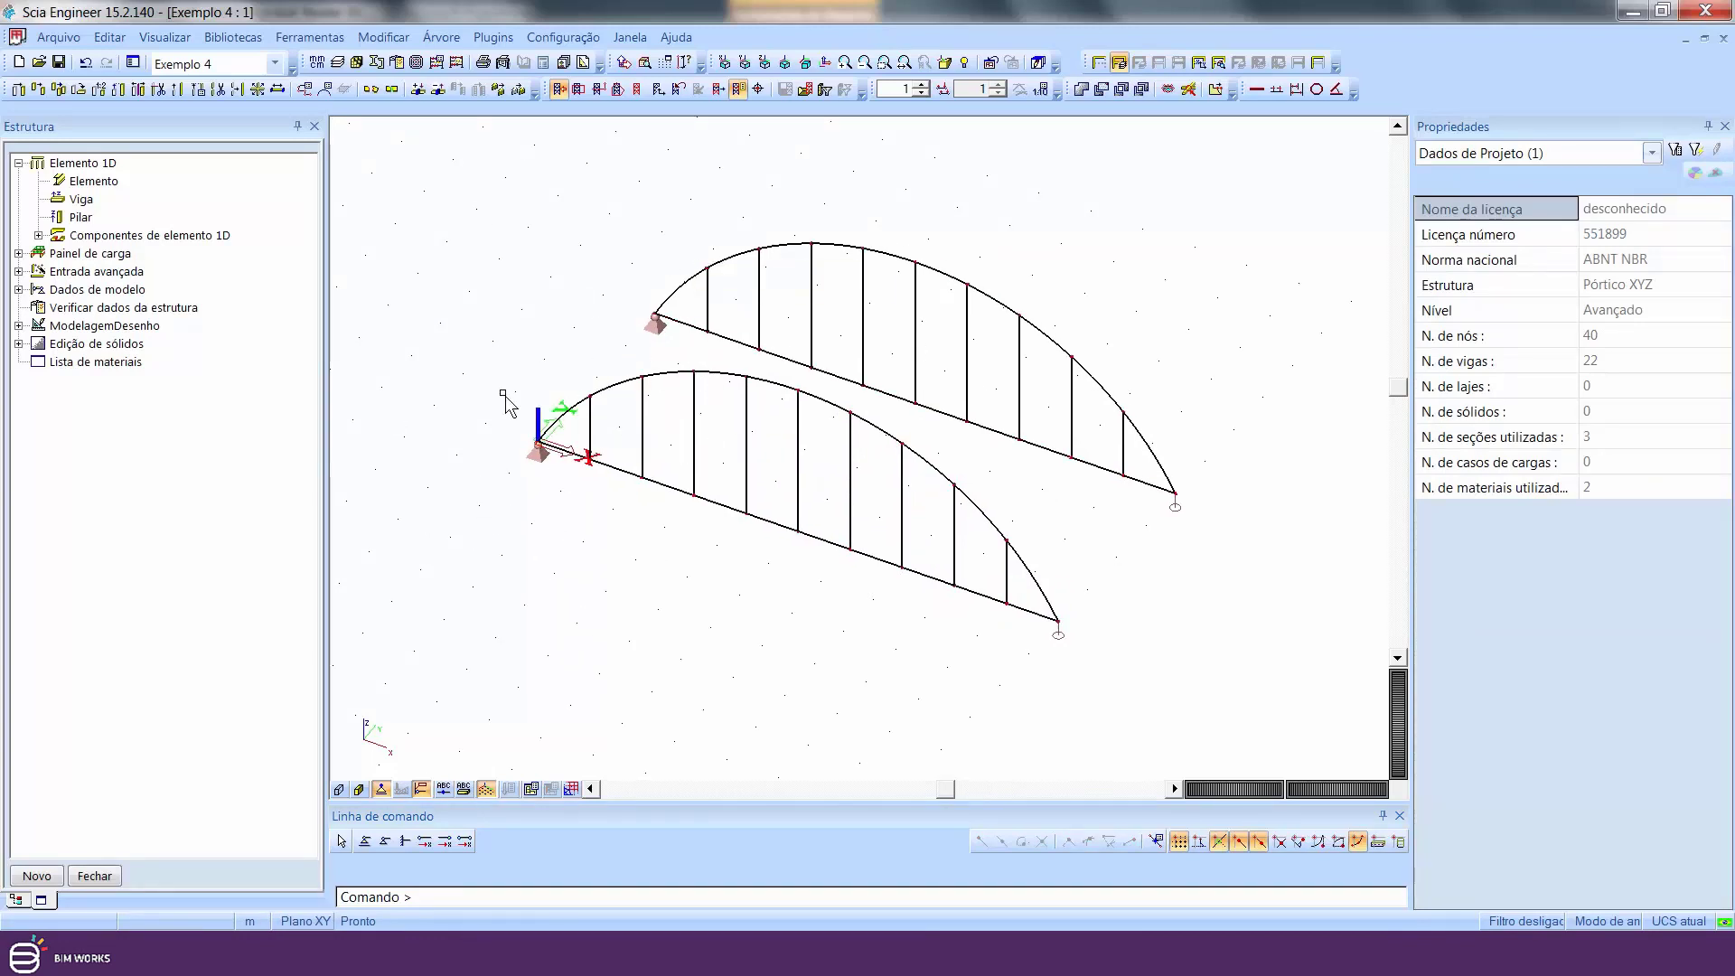
left_click(94, 876)
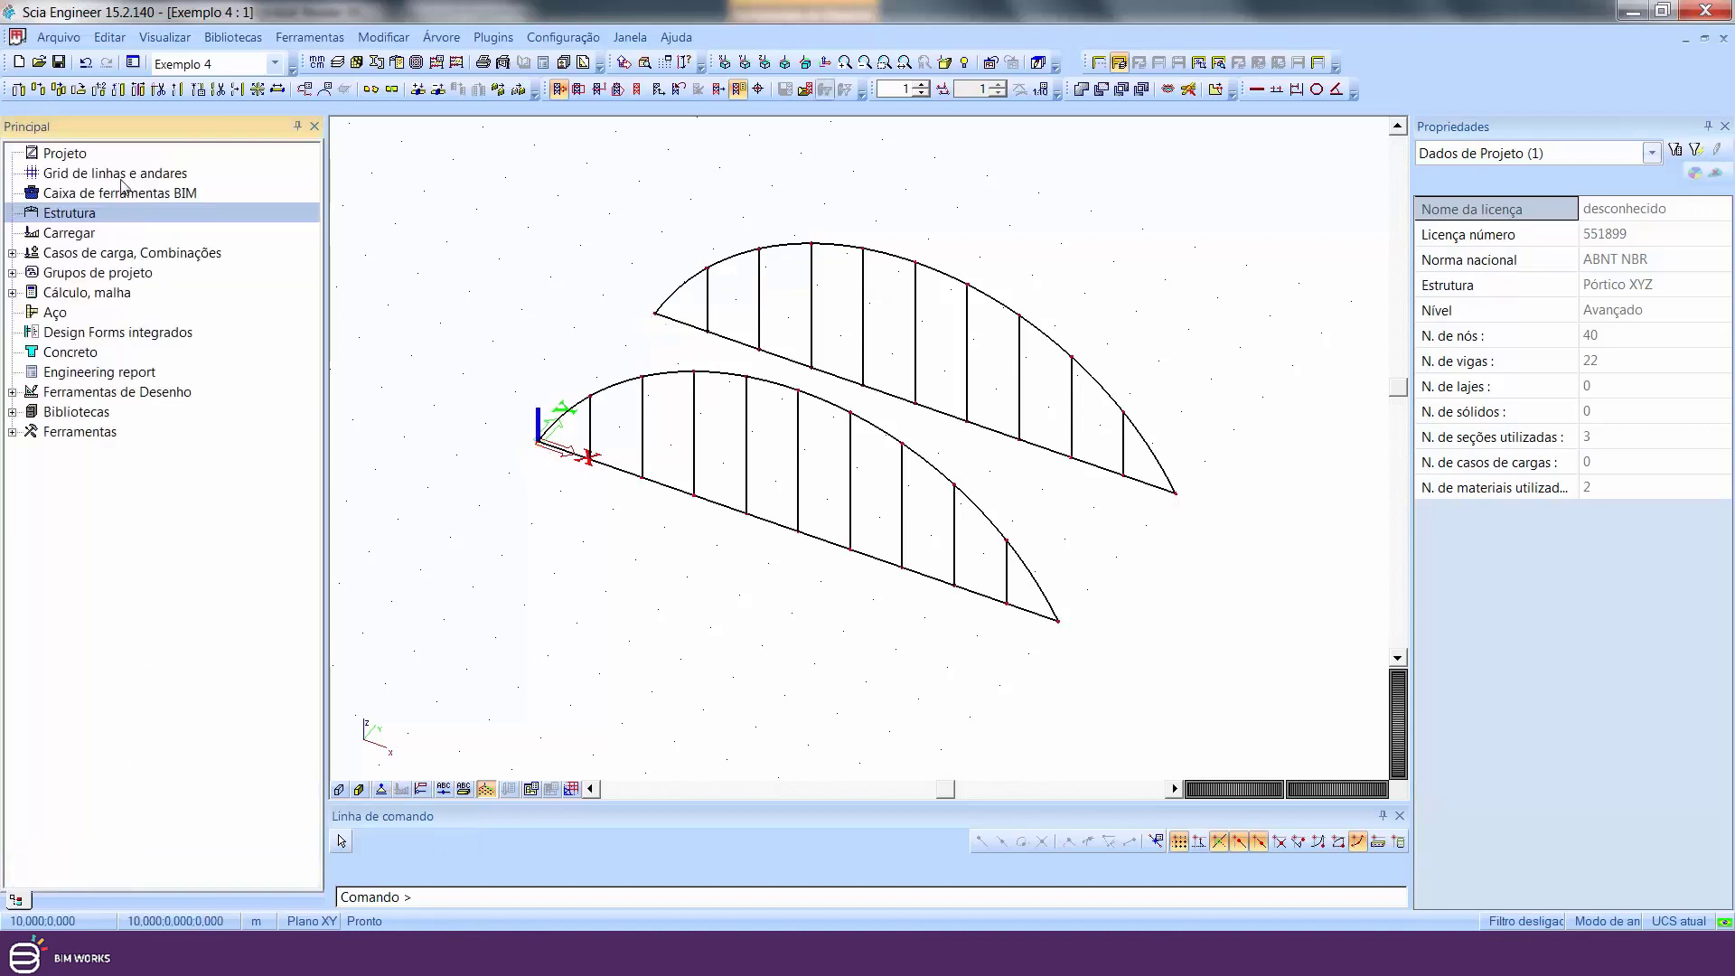
double_click(65, 154)
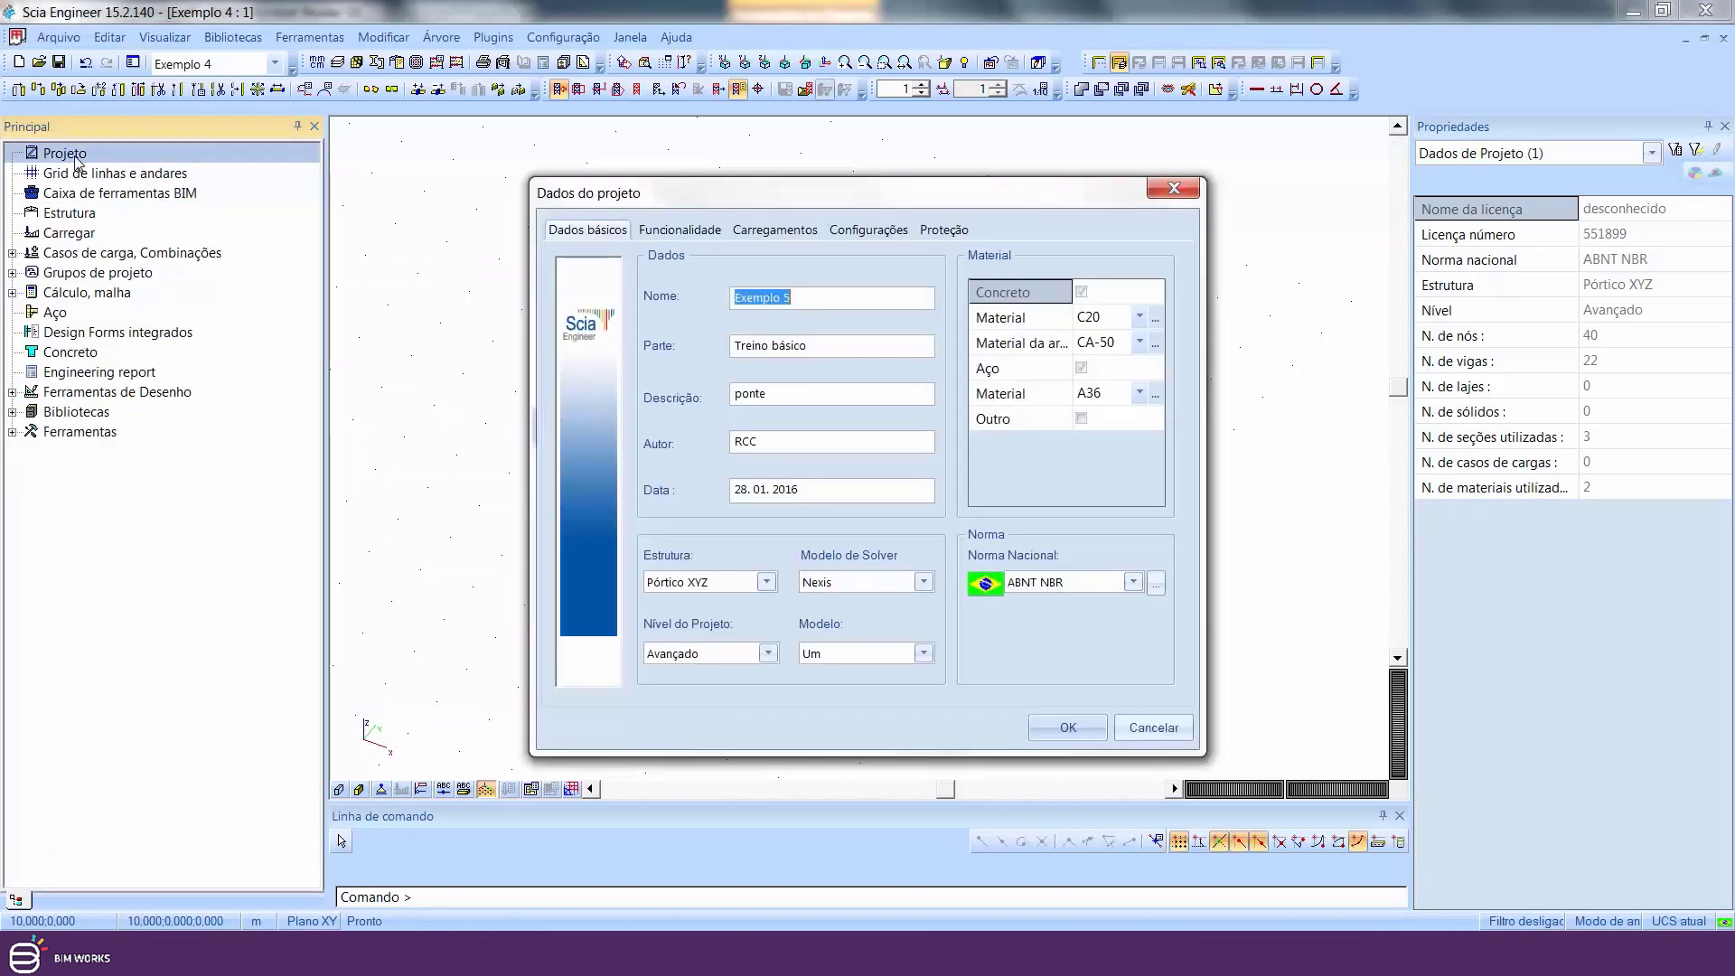
left_click(767, 583)
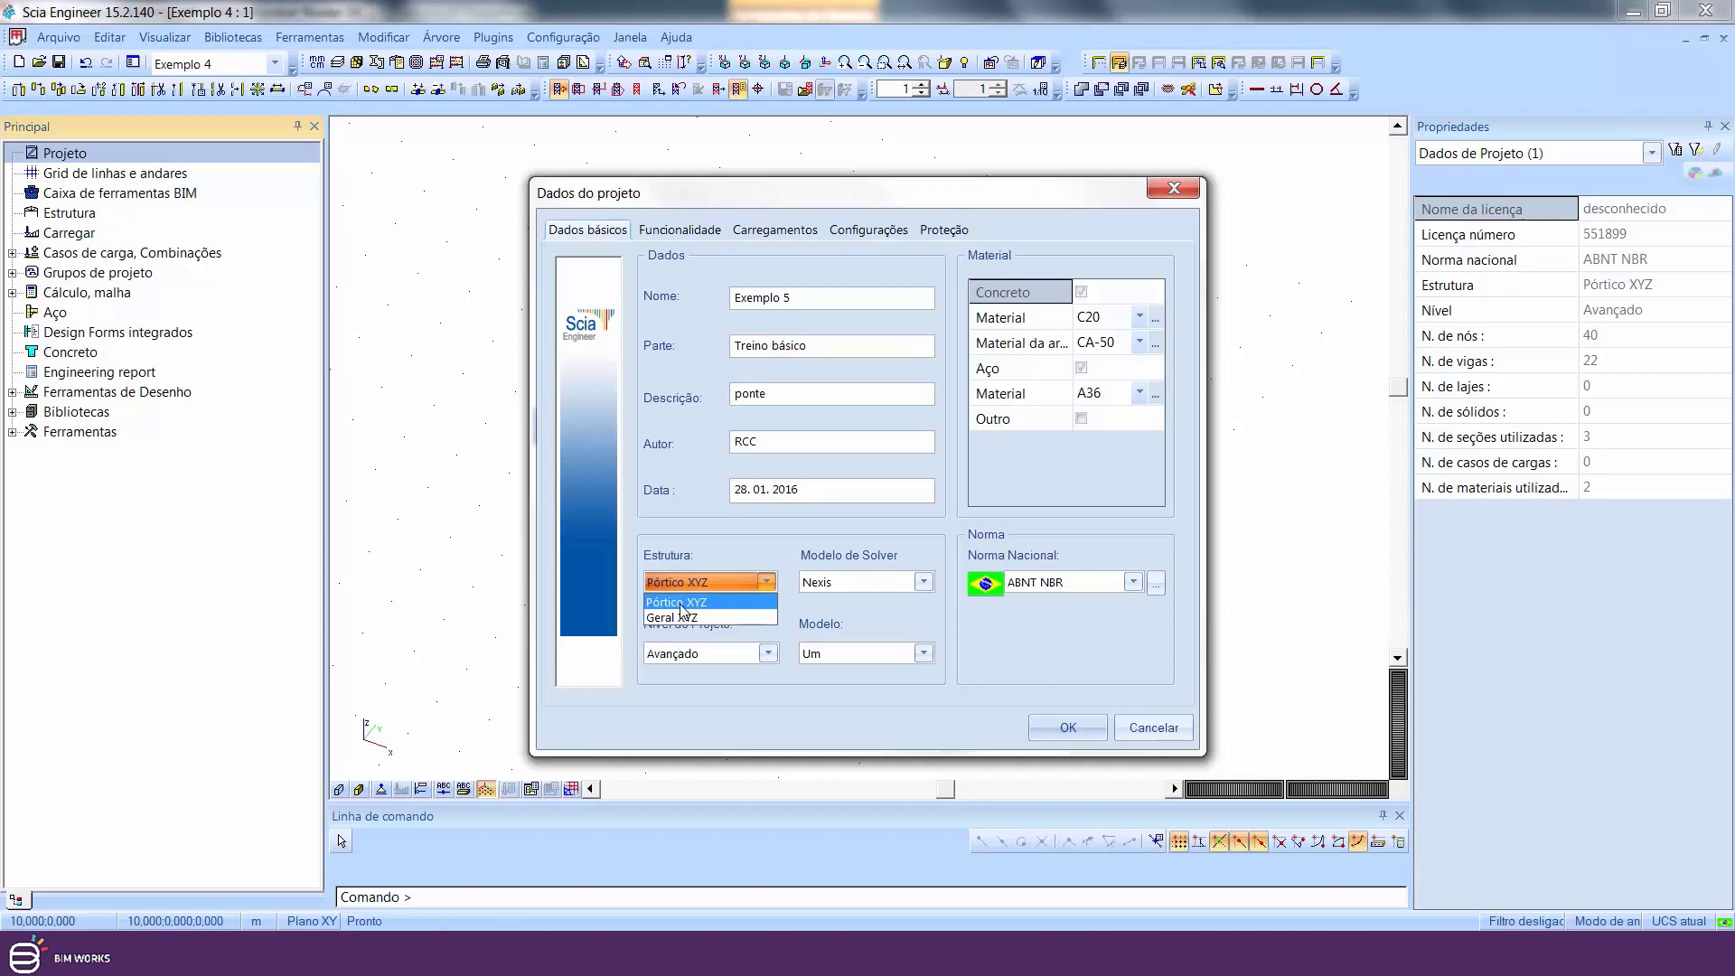
left_click(696, 618)
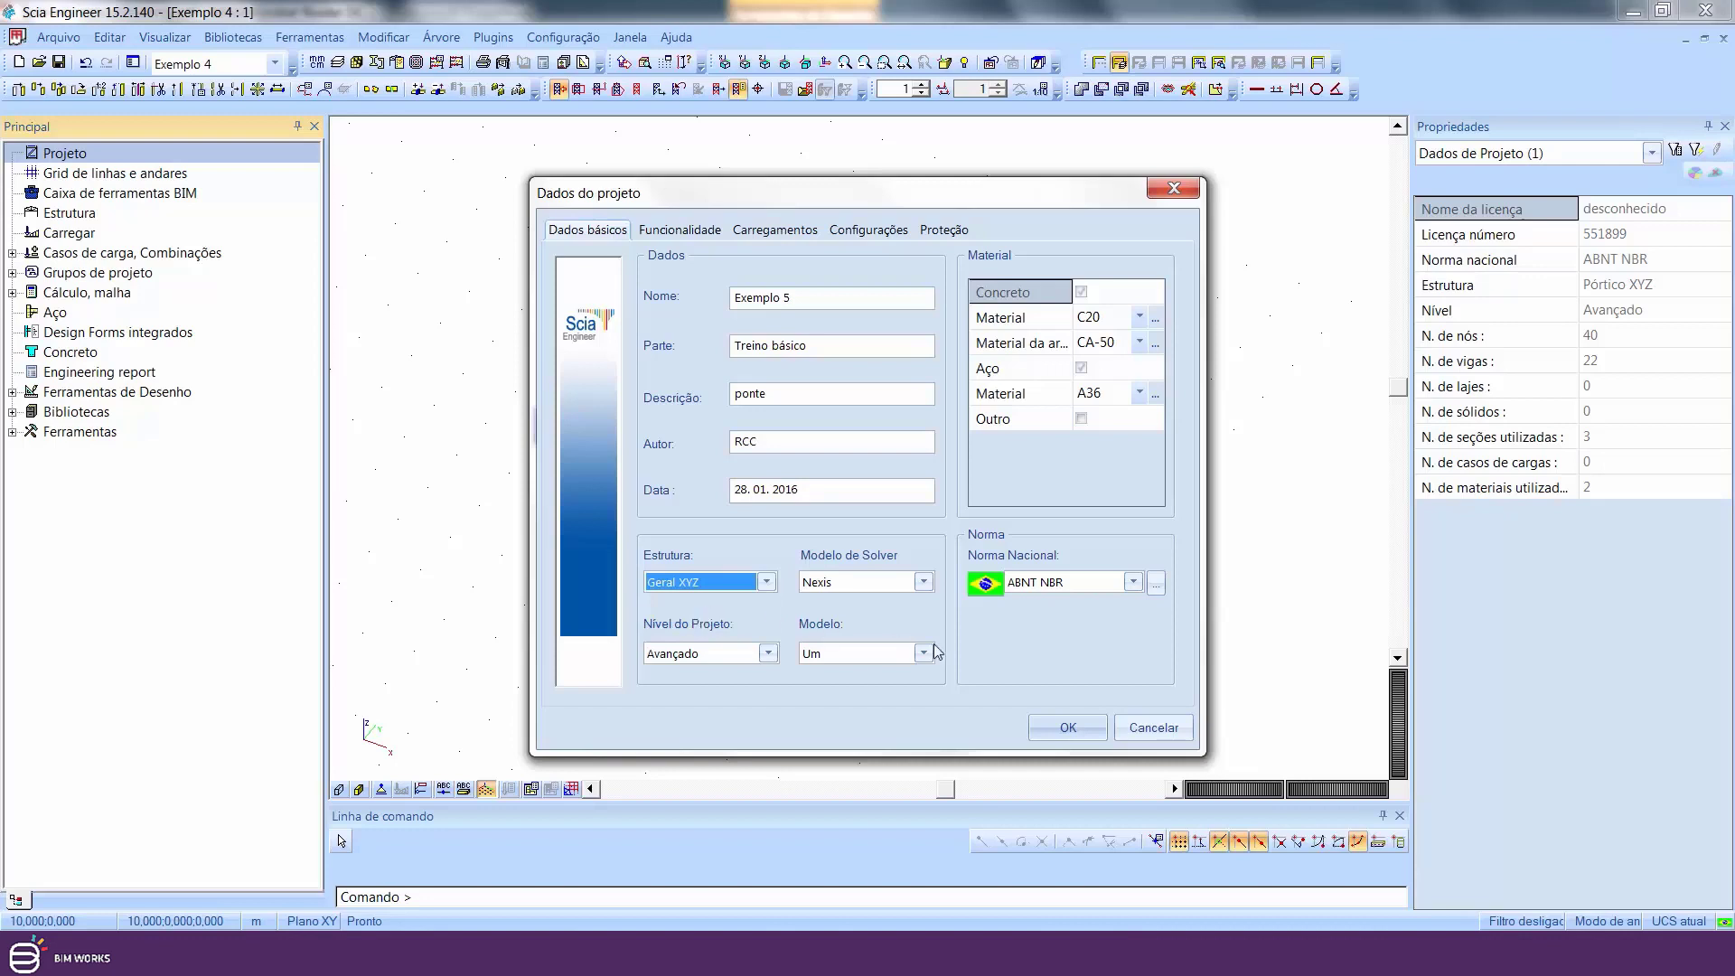
left_click(1066, 730)
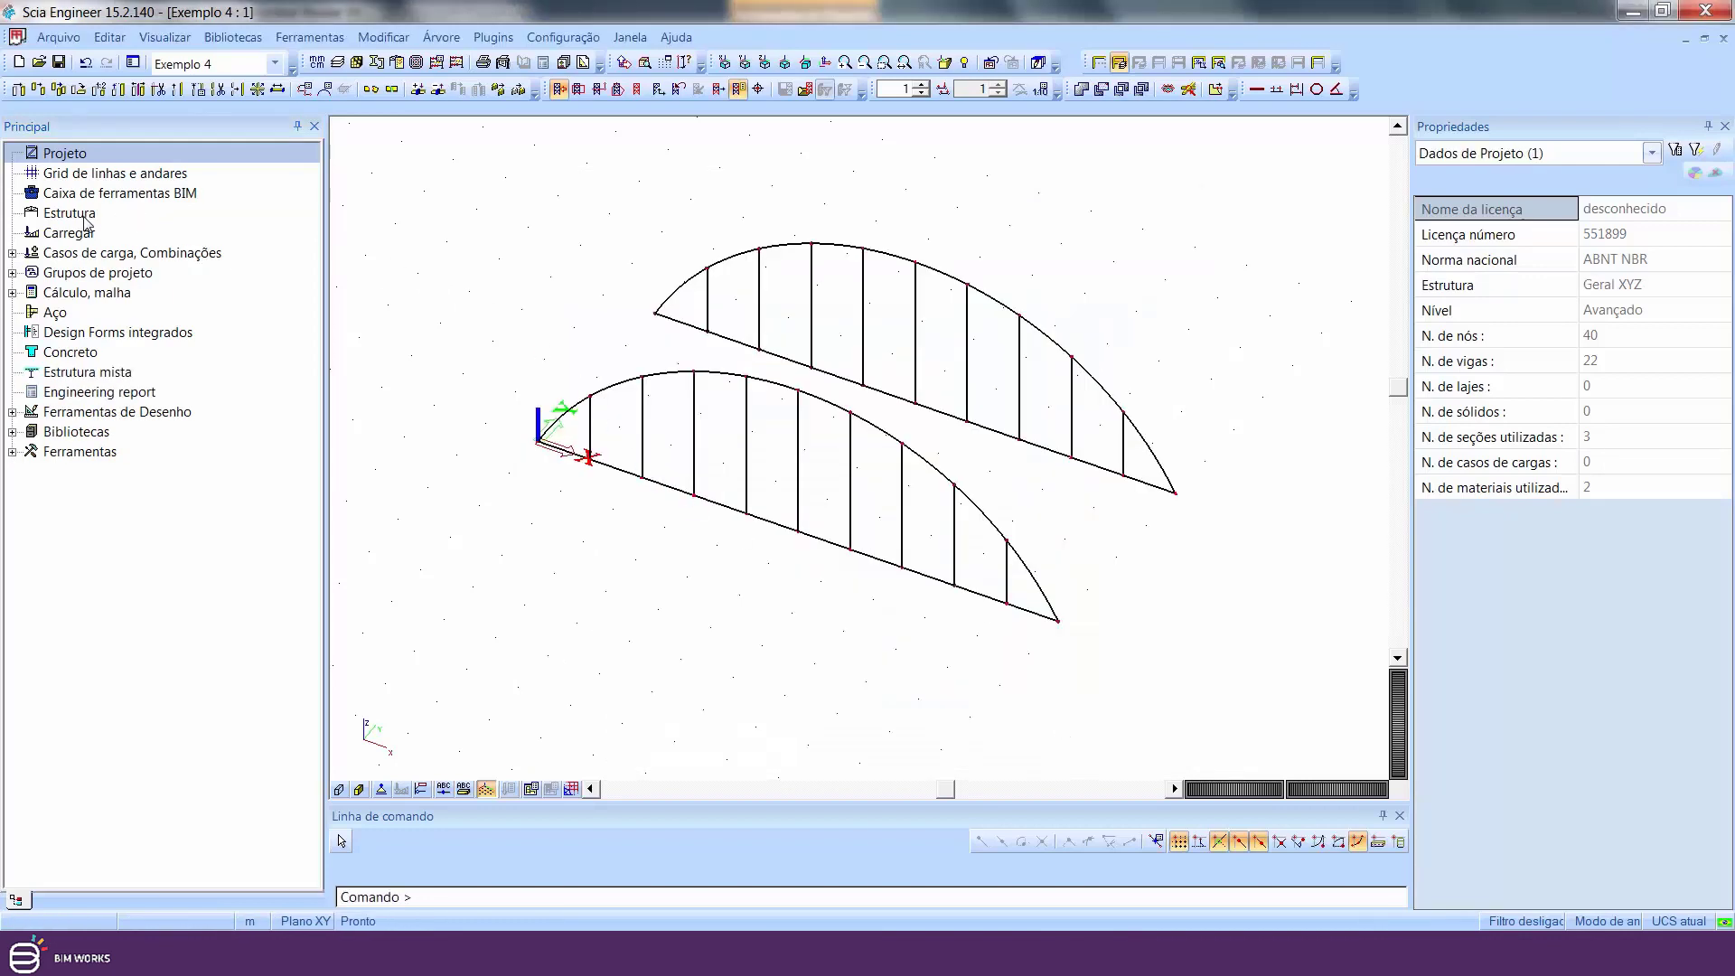
- Create a rectangular 200 mm thick C20 plate spanning the two frames, from the origin node to the diagonally opposite end node
left_click(84, 216)
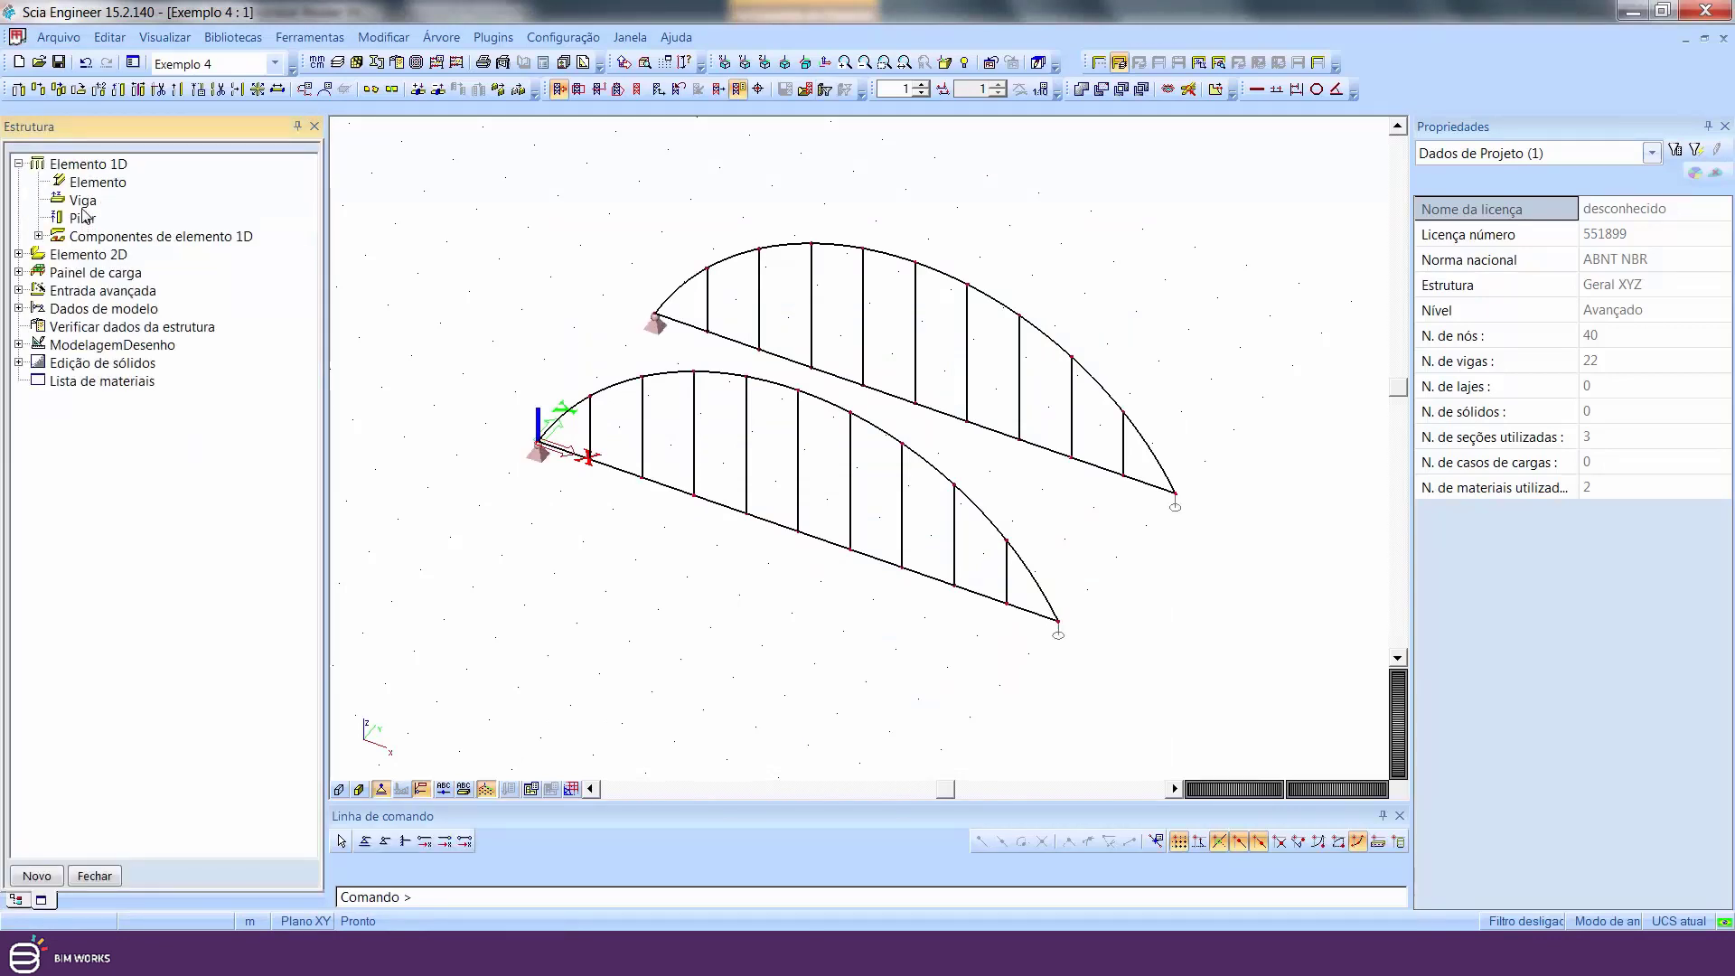
left_click(19, 254)
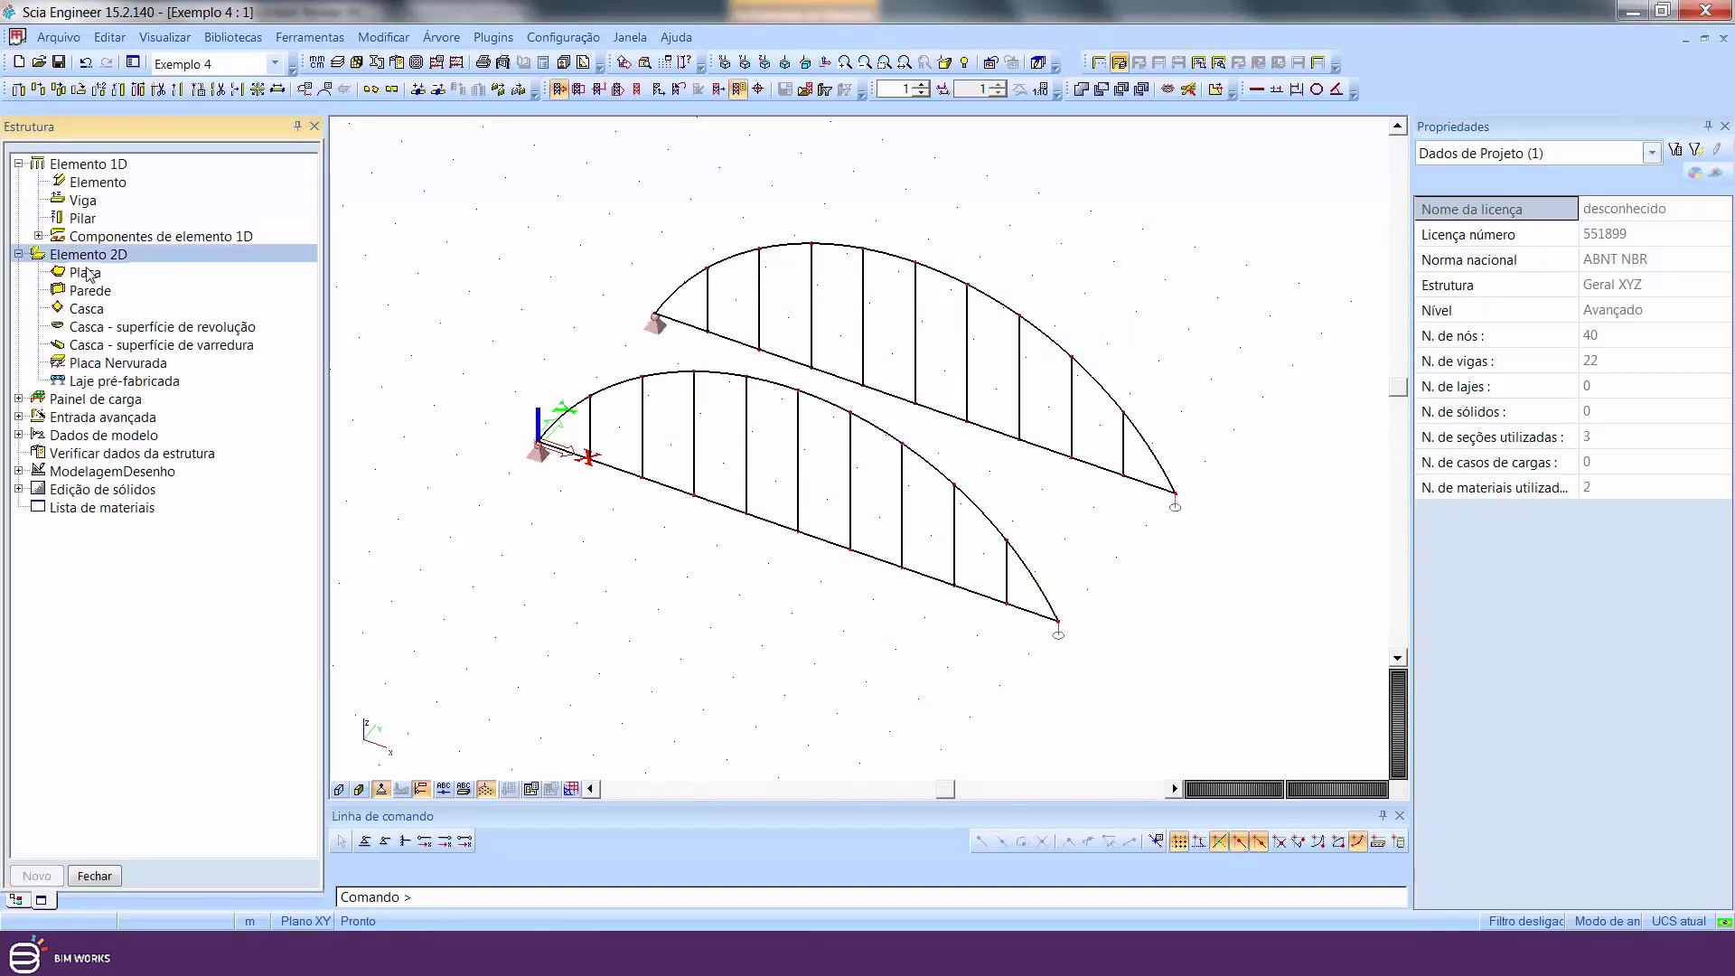
double_click(84, 272)
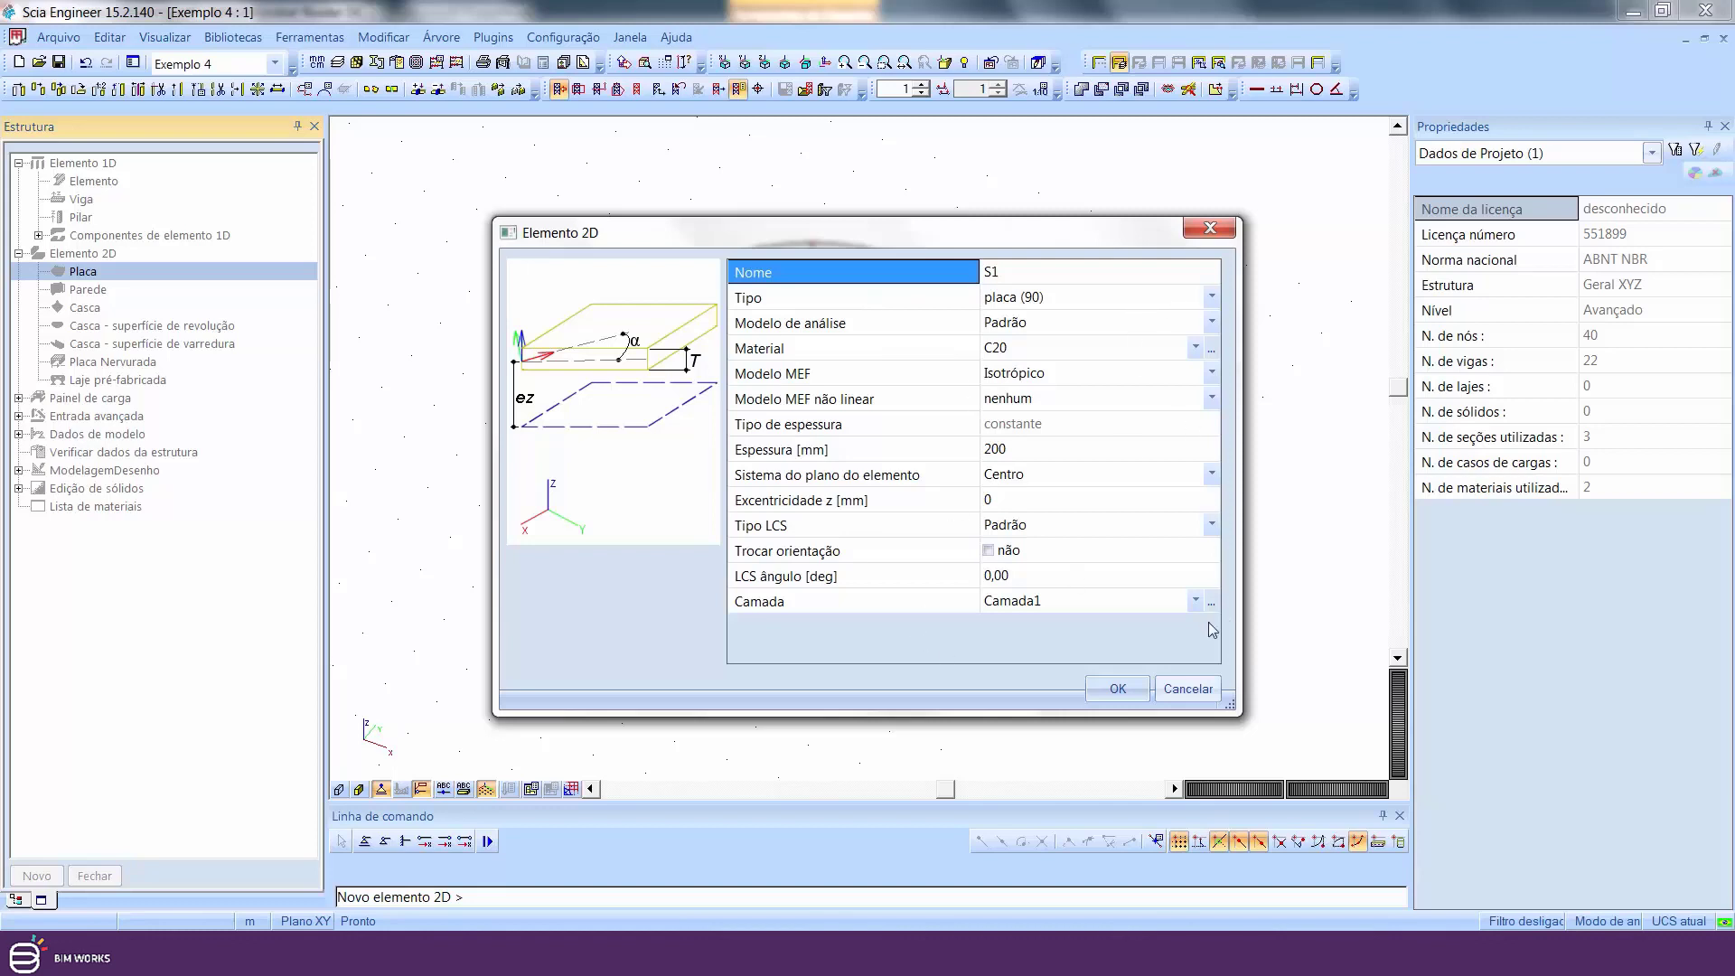
left_click(1119, 690)
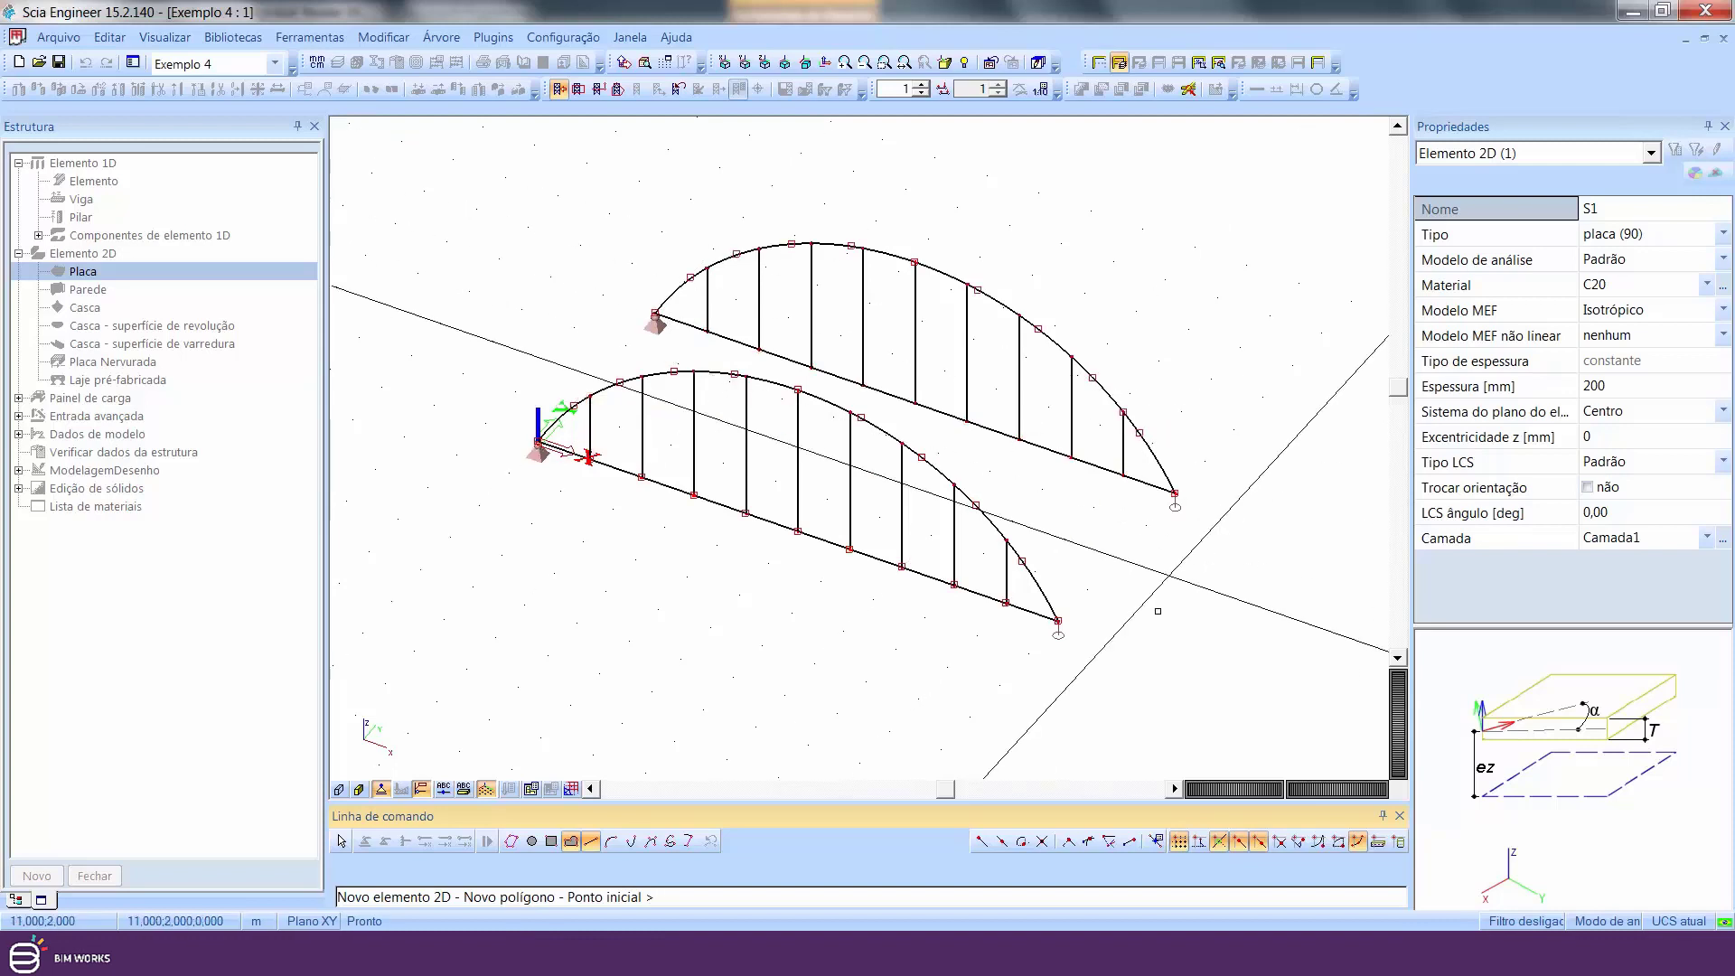
left_click(550, 842)
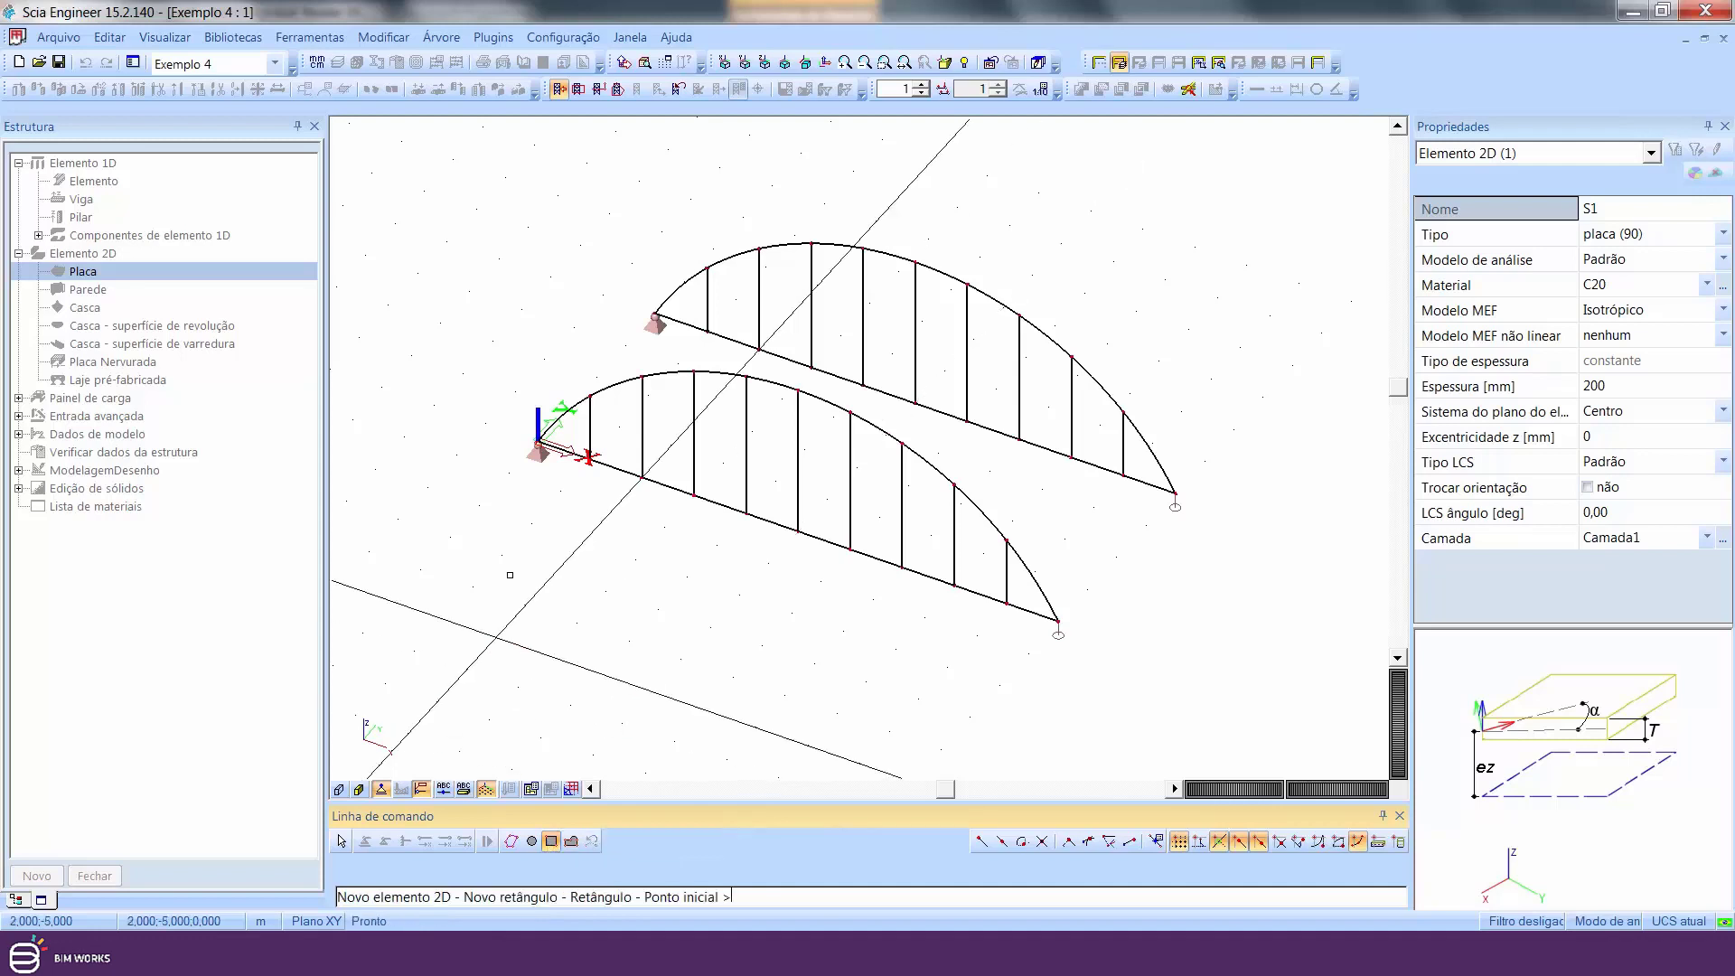
left_click(537, 443)
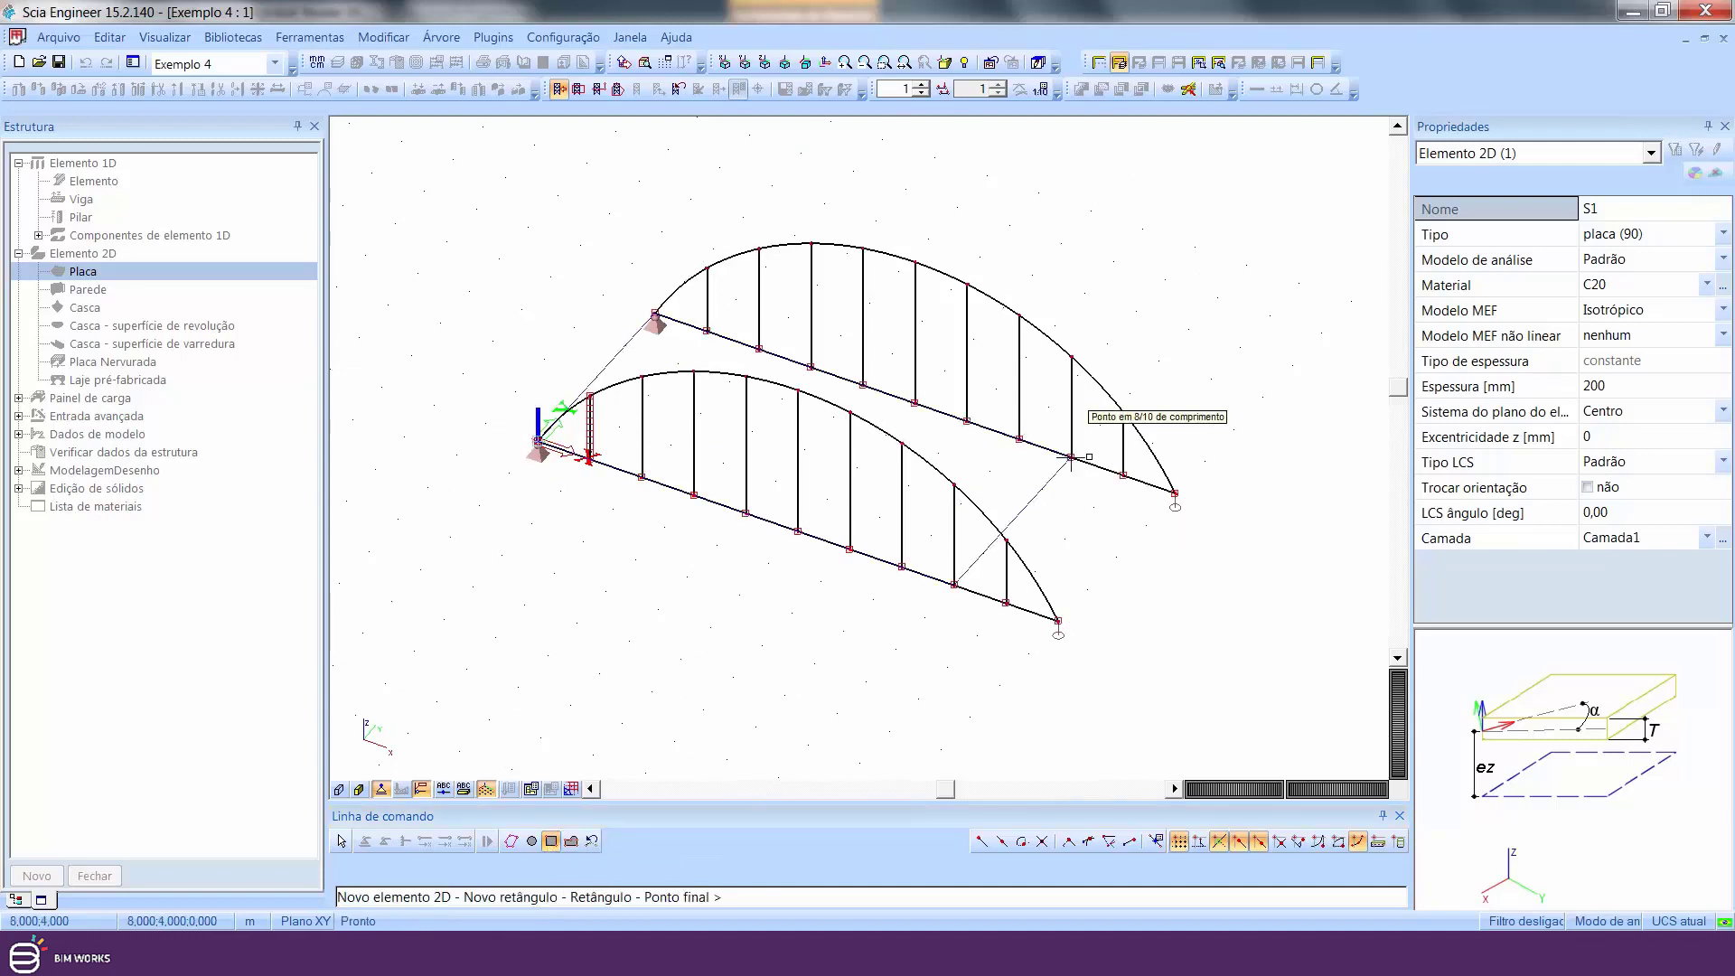
left_click(1174, 492)
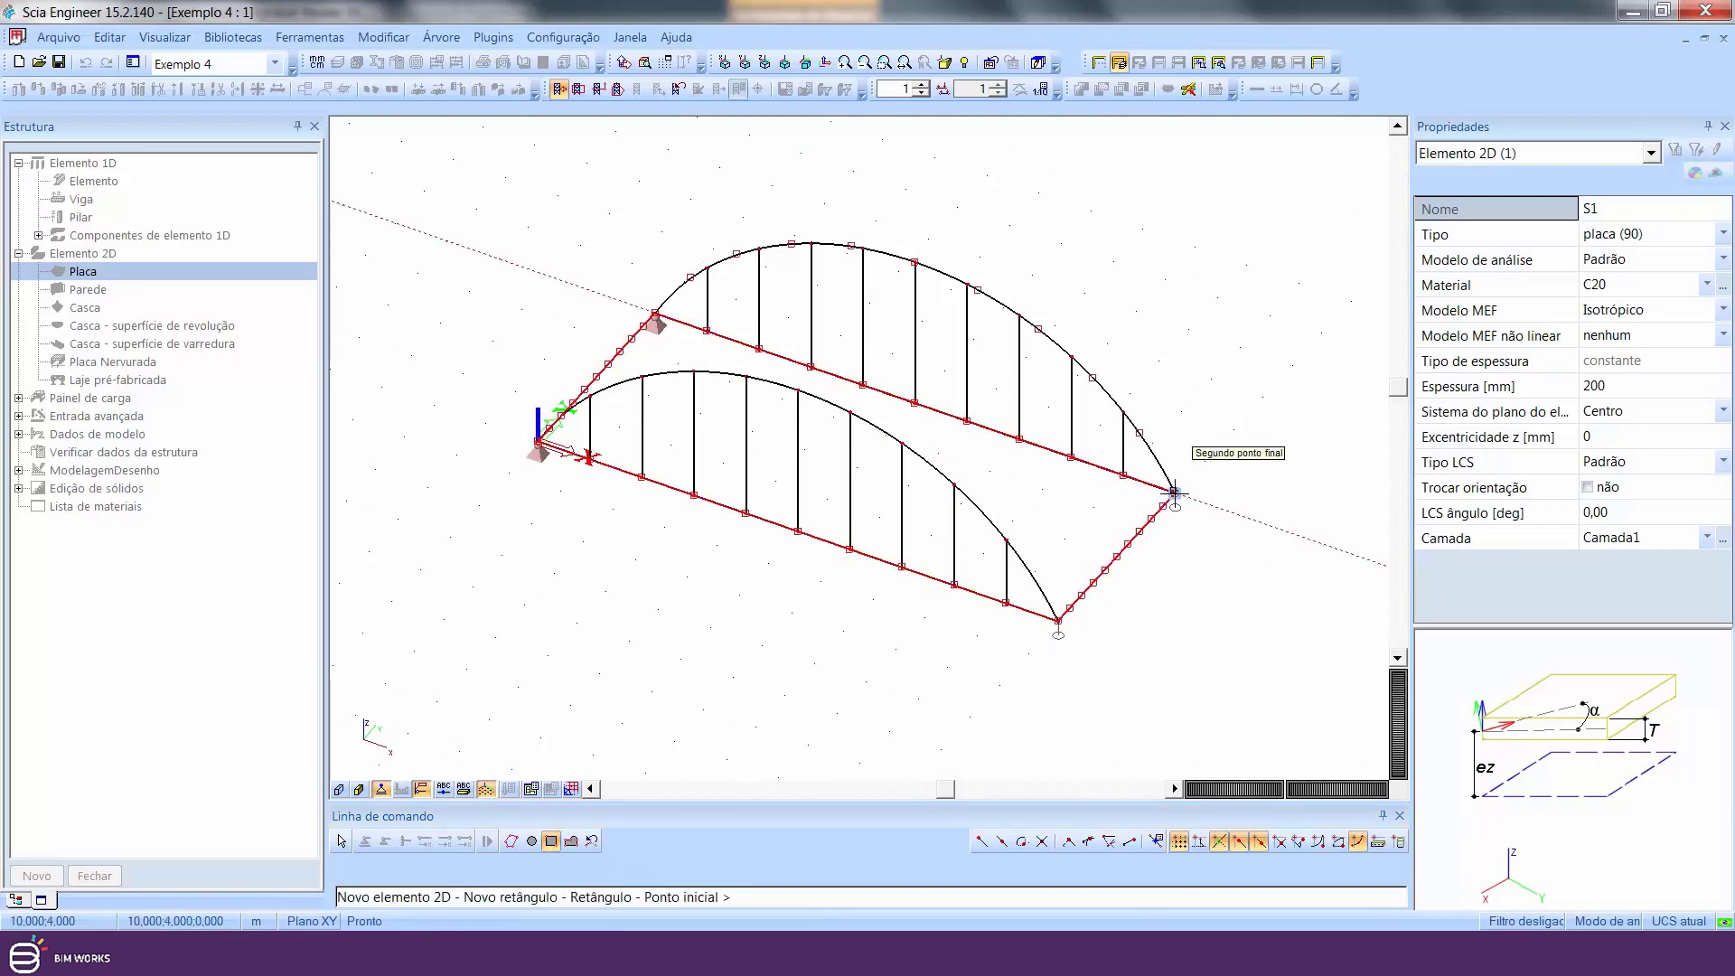
key("Escape")
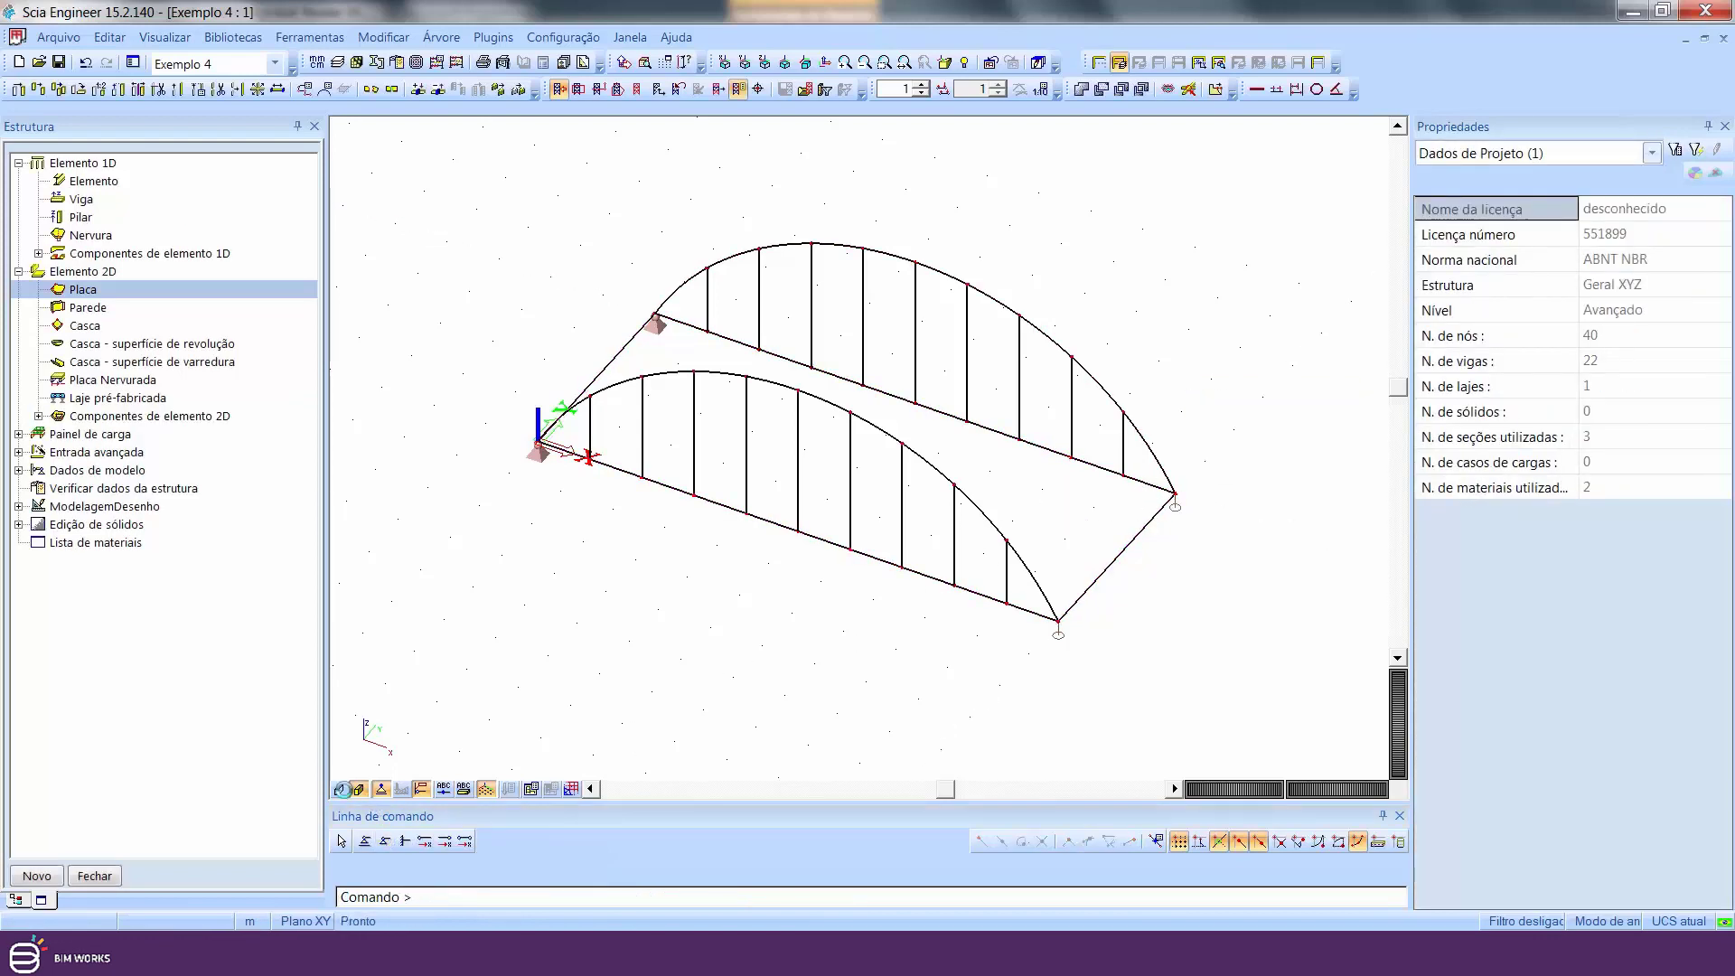
- View the bridge with rendered surfaces from another angle, then return to the wireframe display
left_click(338, 789)
right_click_drag(933, 690, 902, 569, "ctrl")
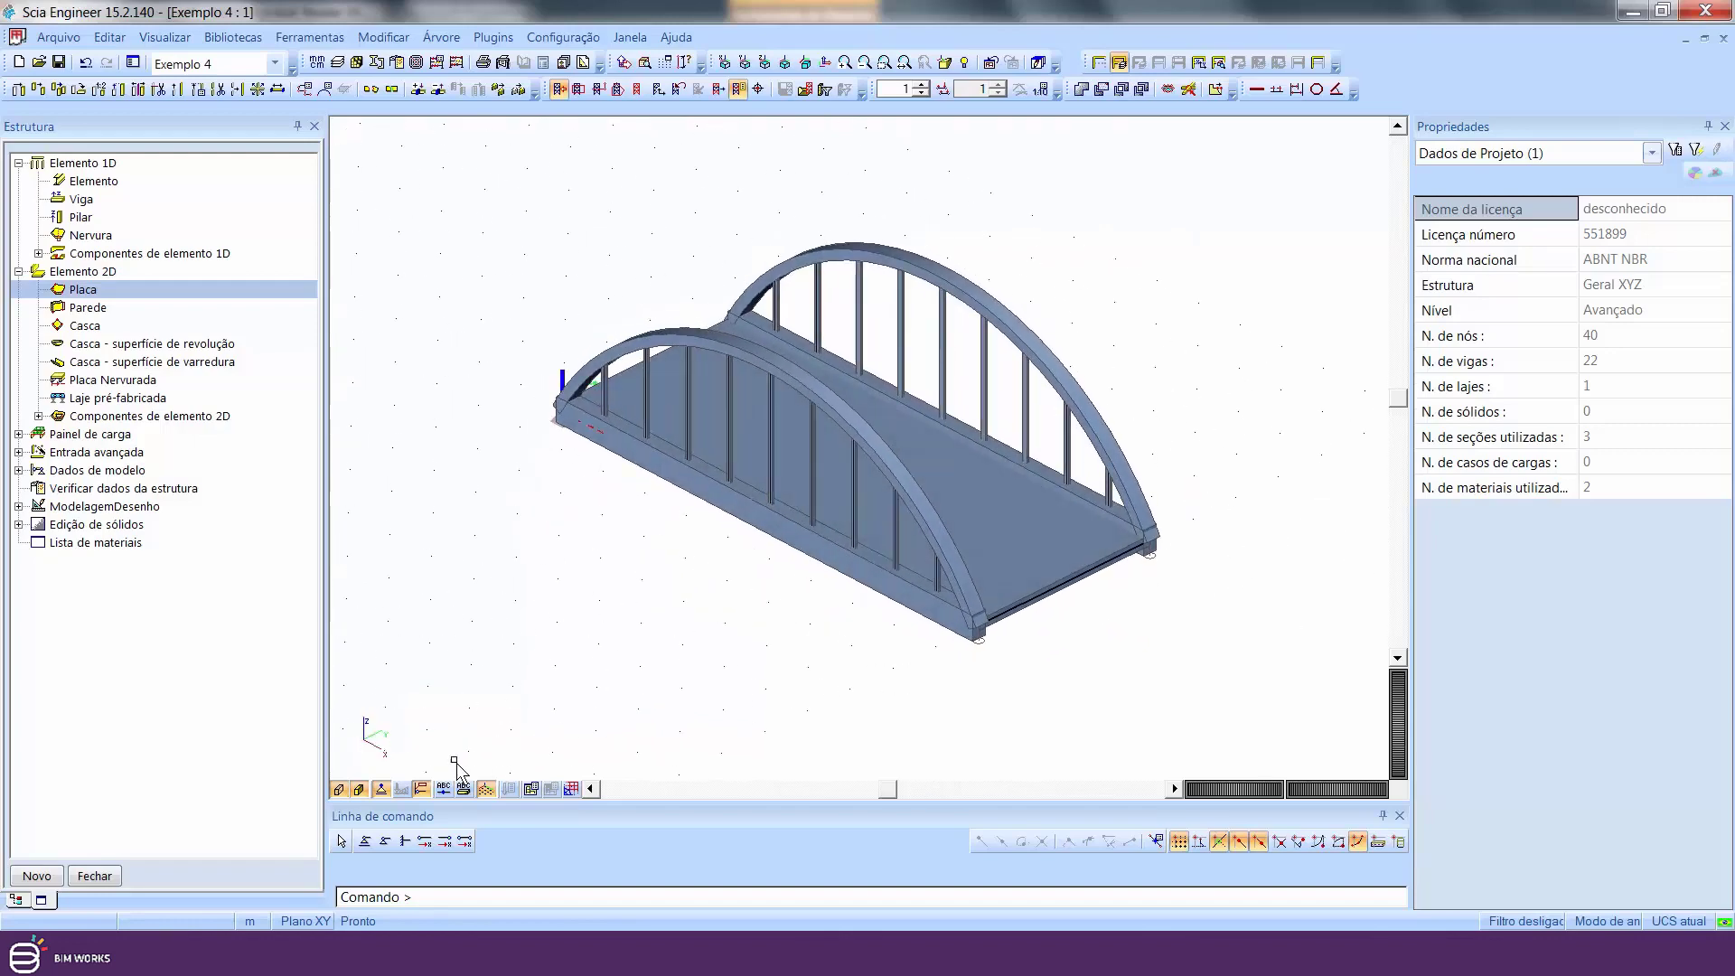
left_click(358, 789)
left_click(338, 788)
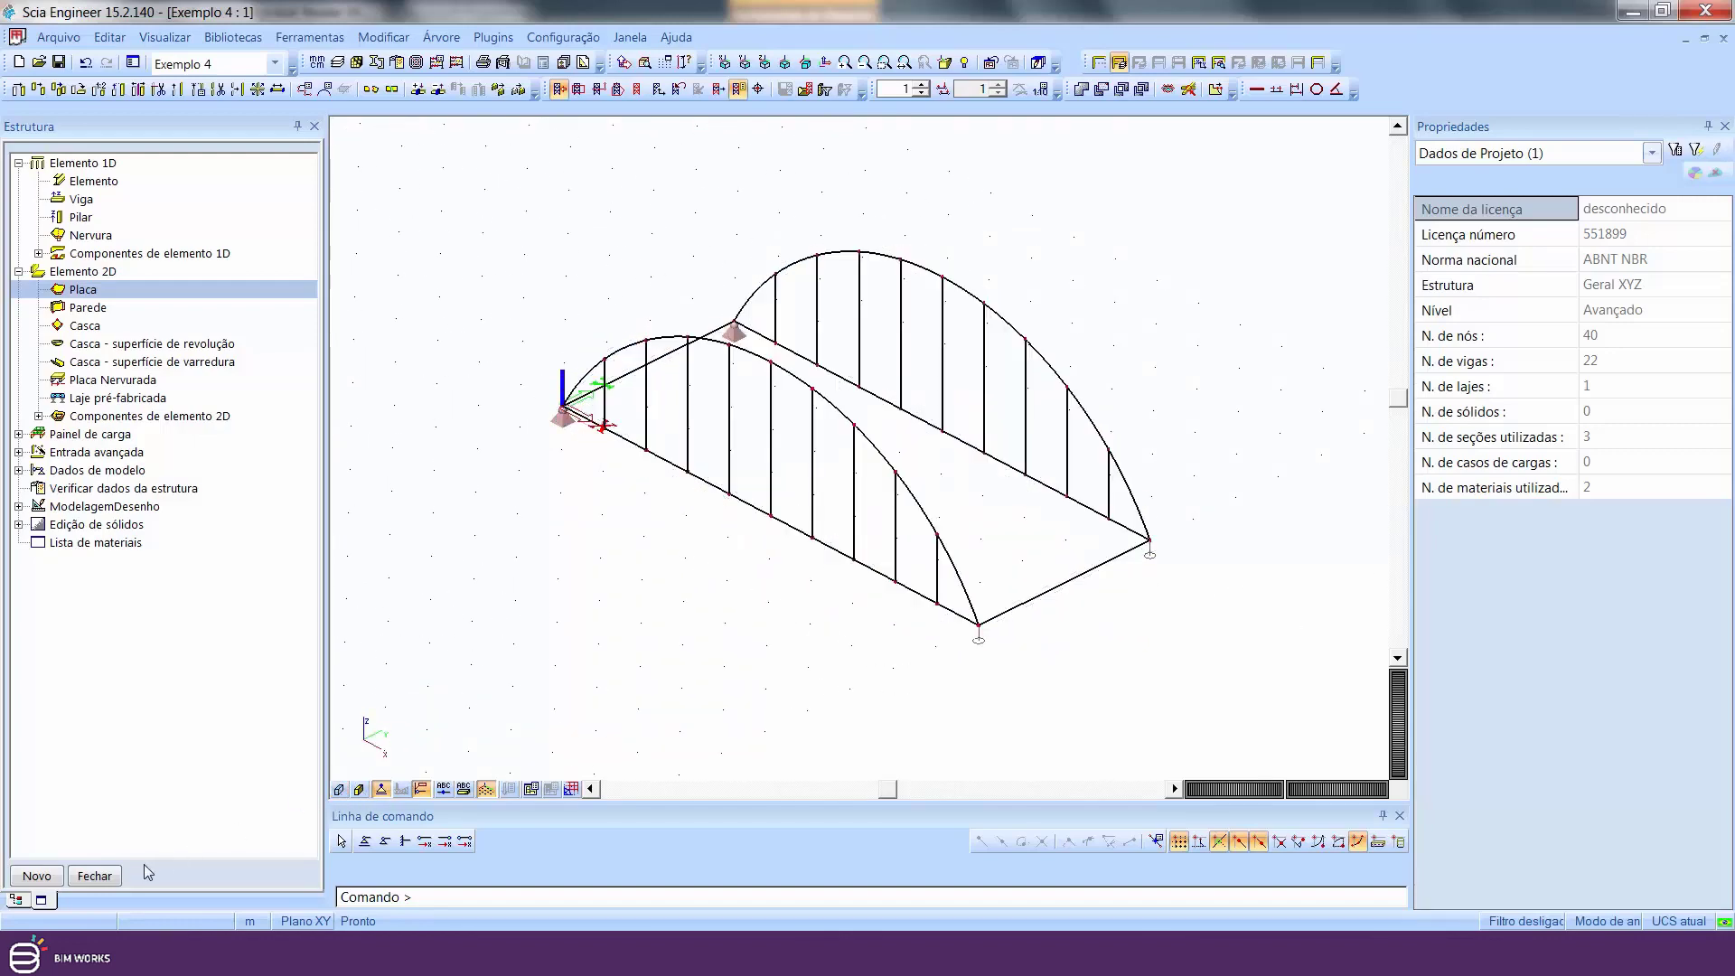
- Leave the structure tools and review the structure type options in the project data, keeping Geral XYZ
left_click(94, 875)
double_click(60, 153)
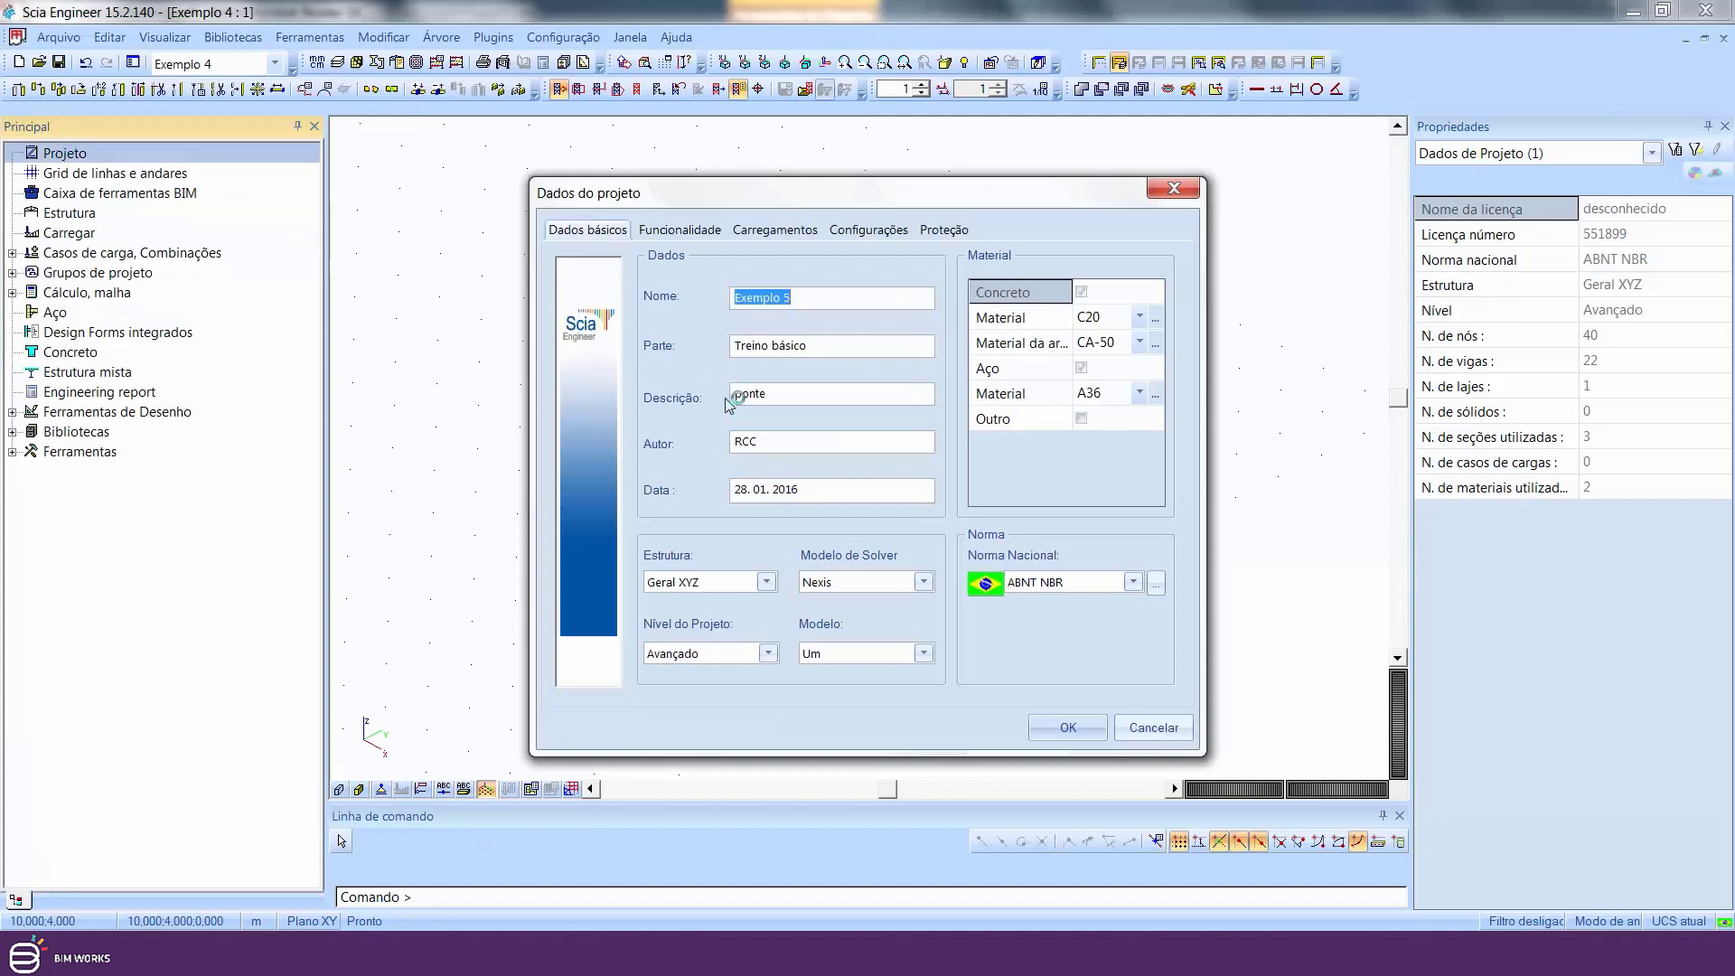
left_click(739, 578)
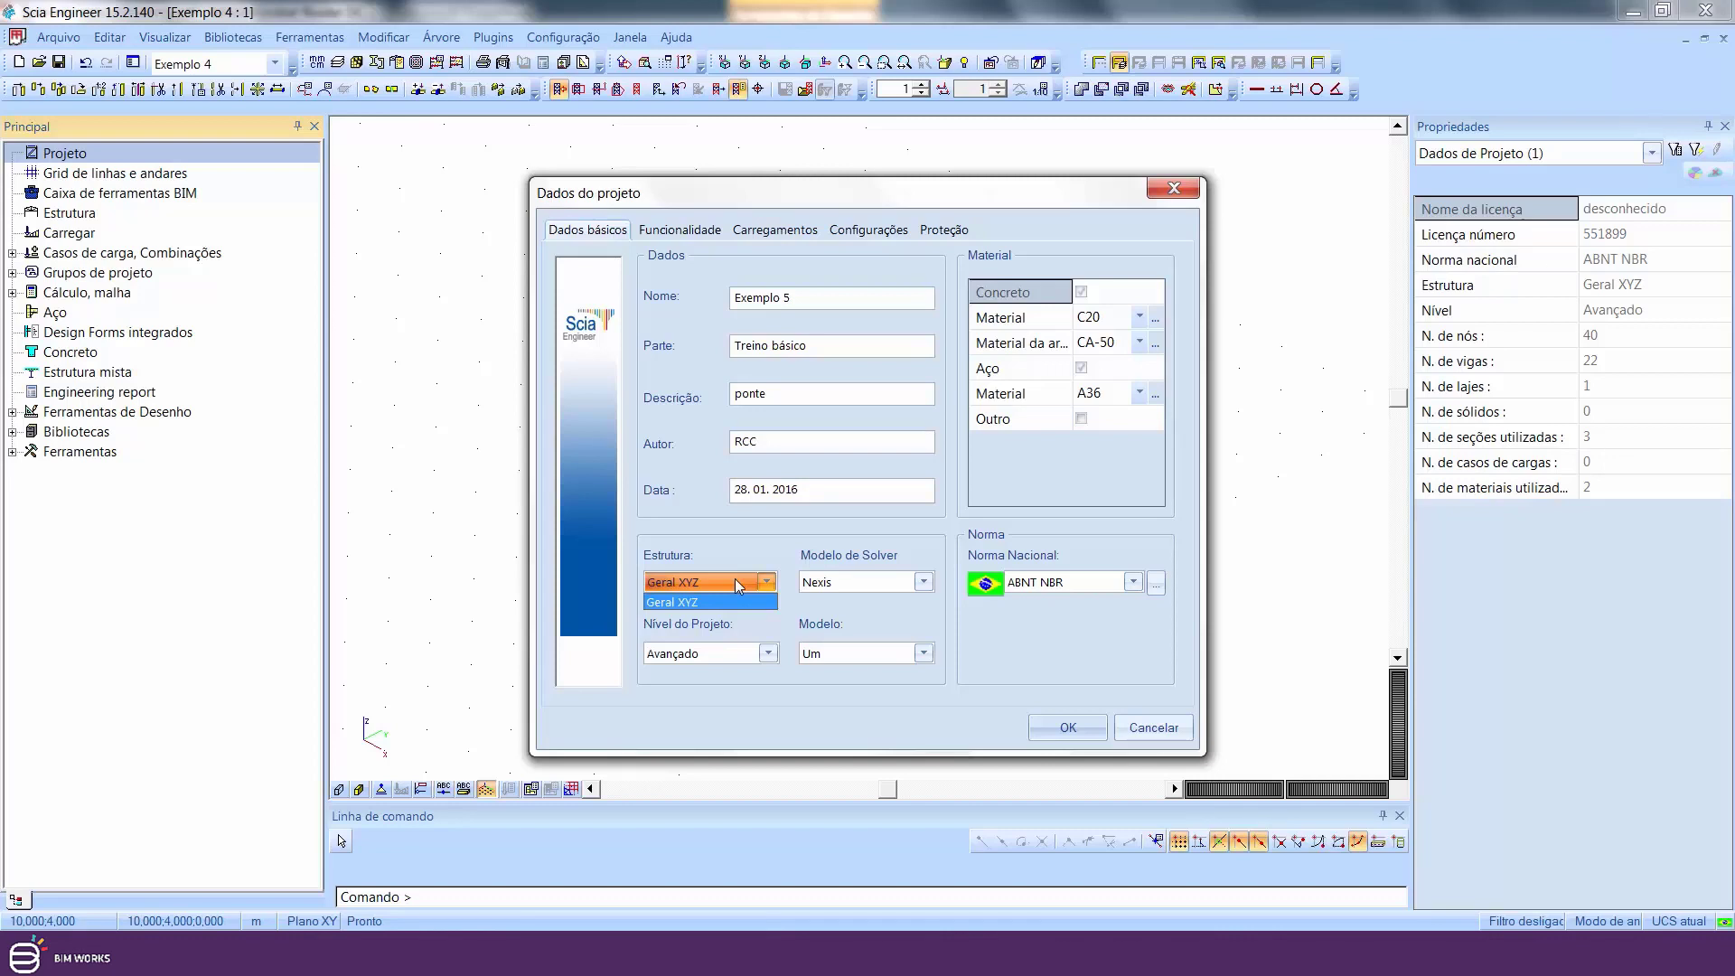
left_click(735, 580)
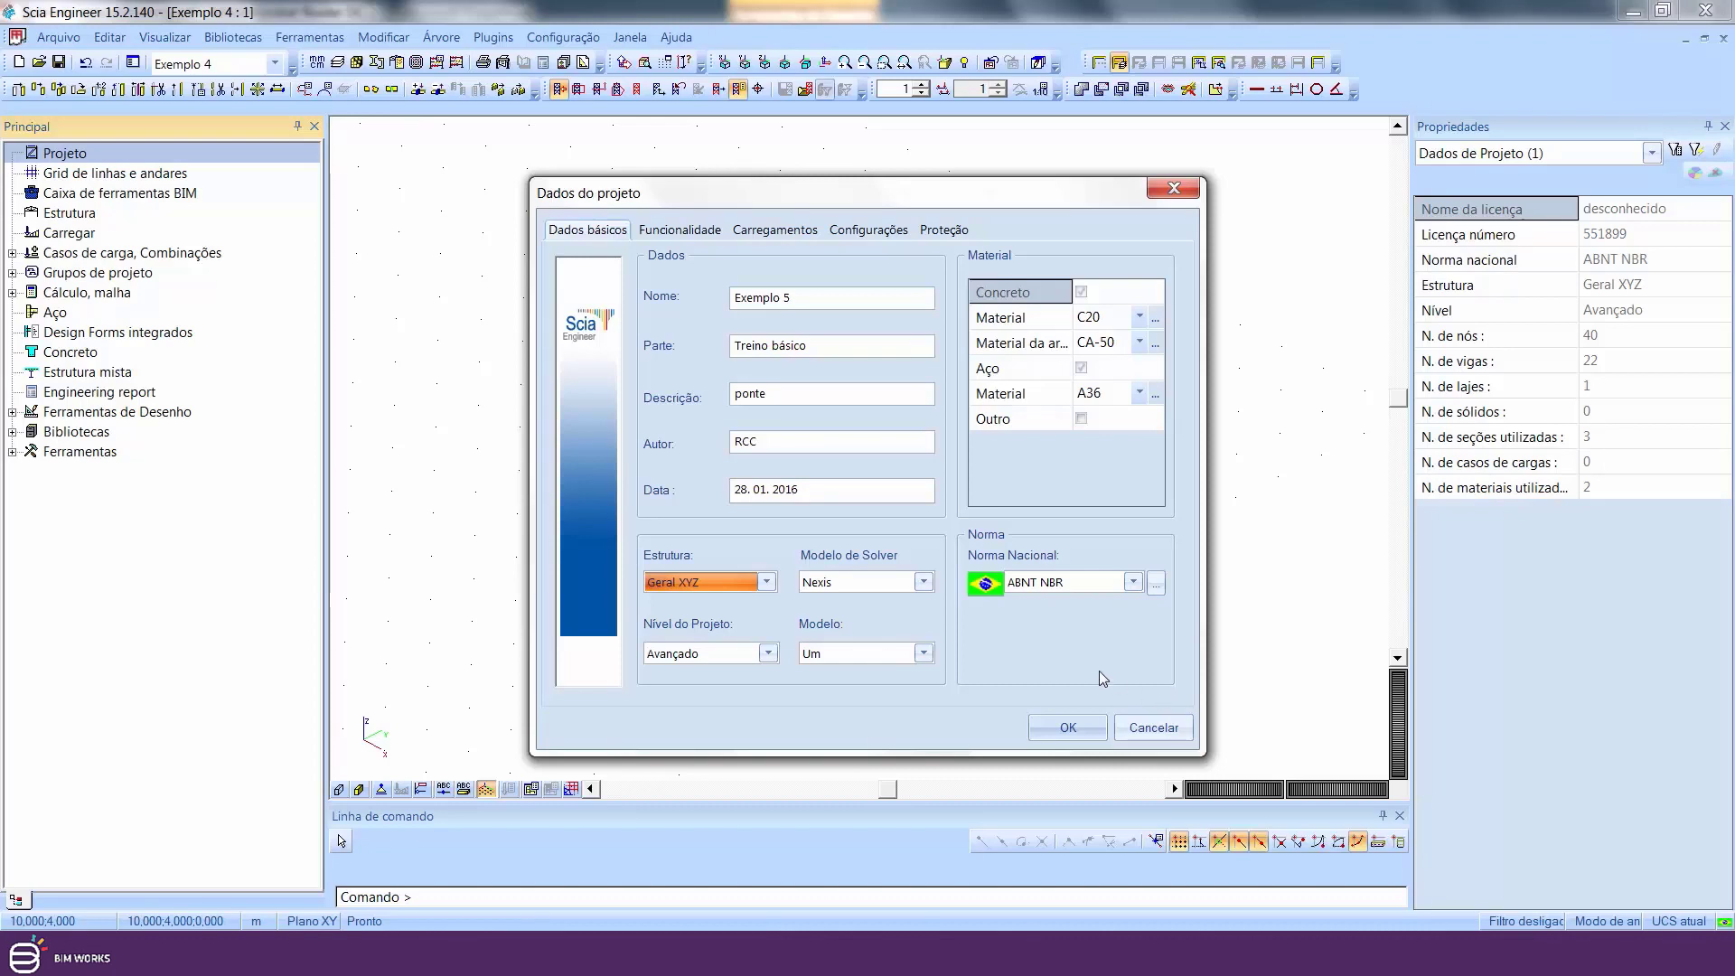
left_click(1076, 730)
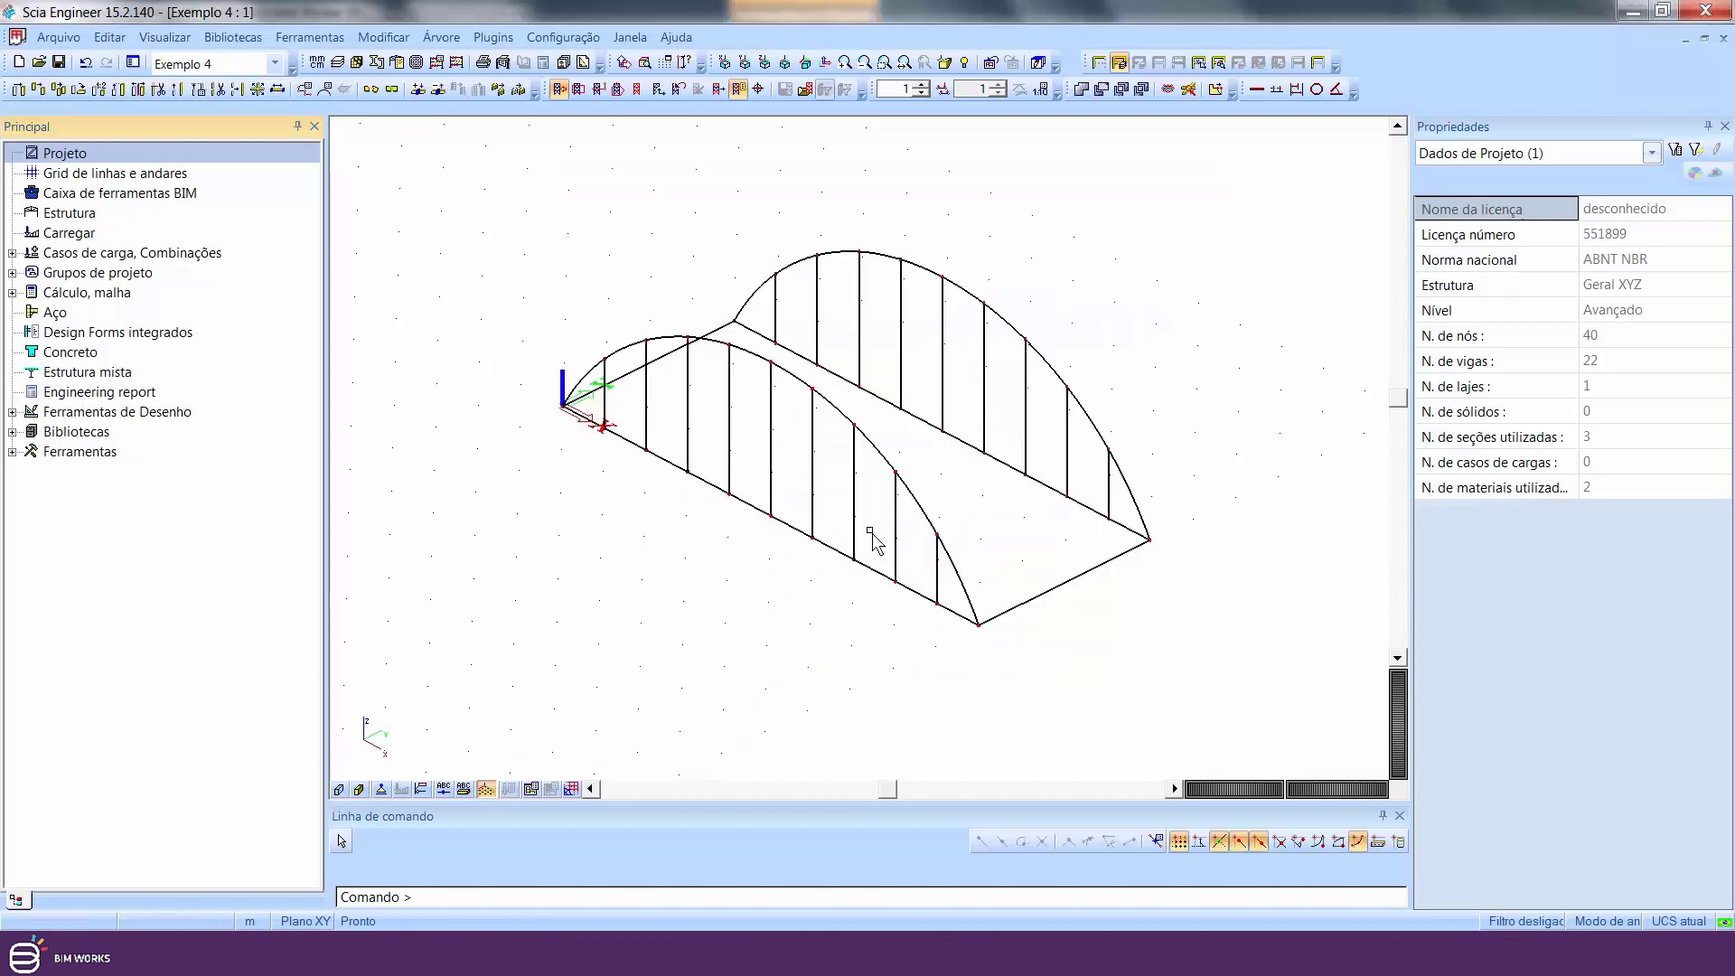
- Connect all entities of the bridge model with only the Conectar option enabled and a 0,001 m minimum node distance
middle_click_drag(860, 484, 828, 520)
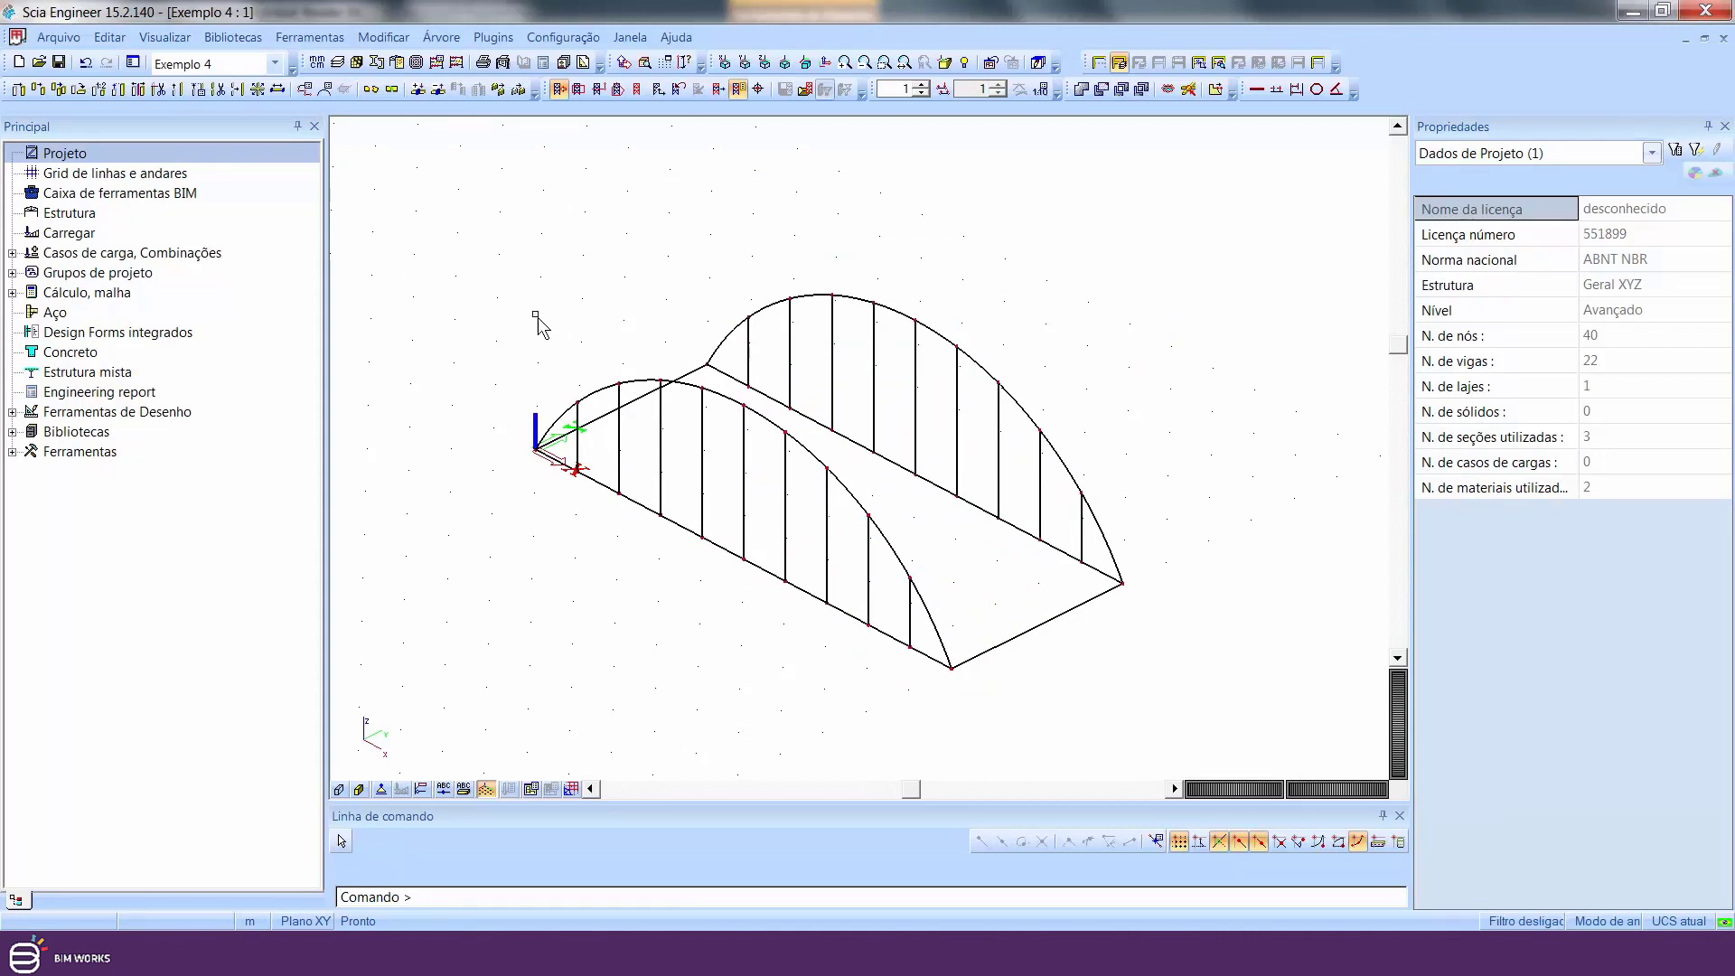
left_click(417, 89)
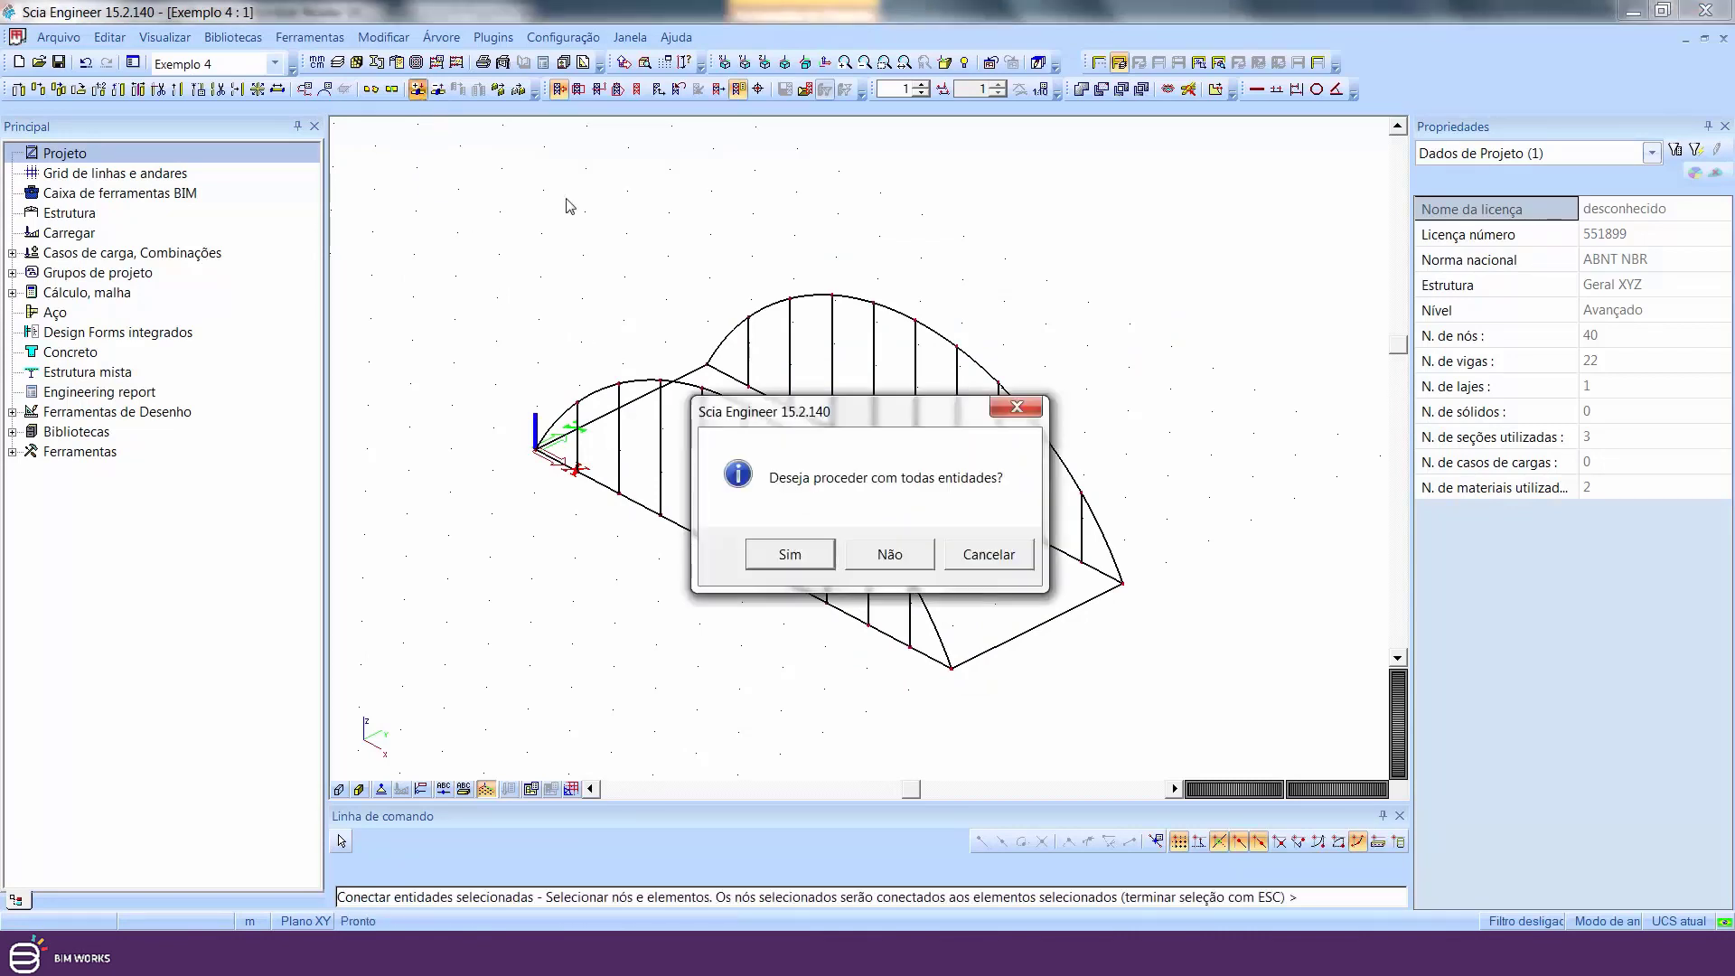
left_click(809, 555)
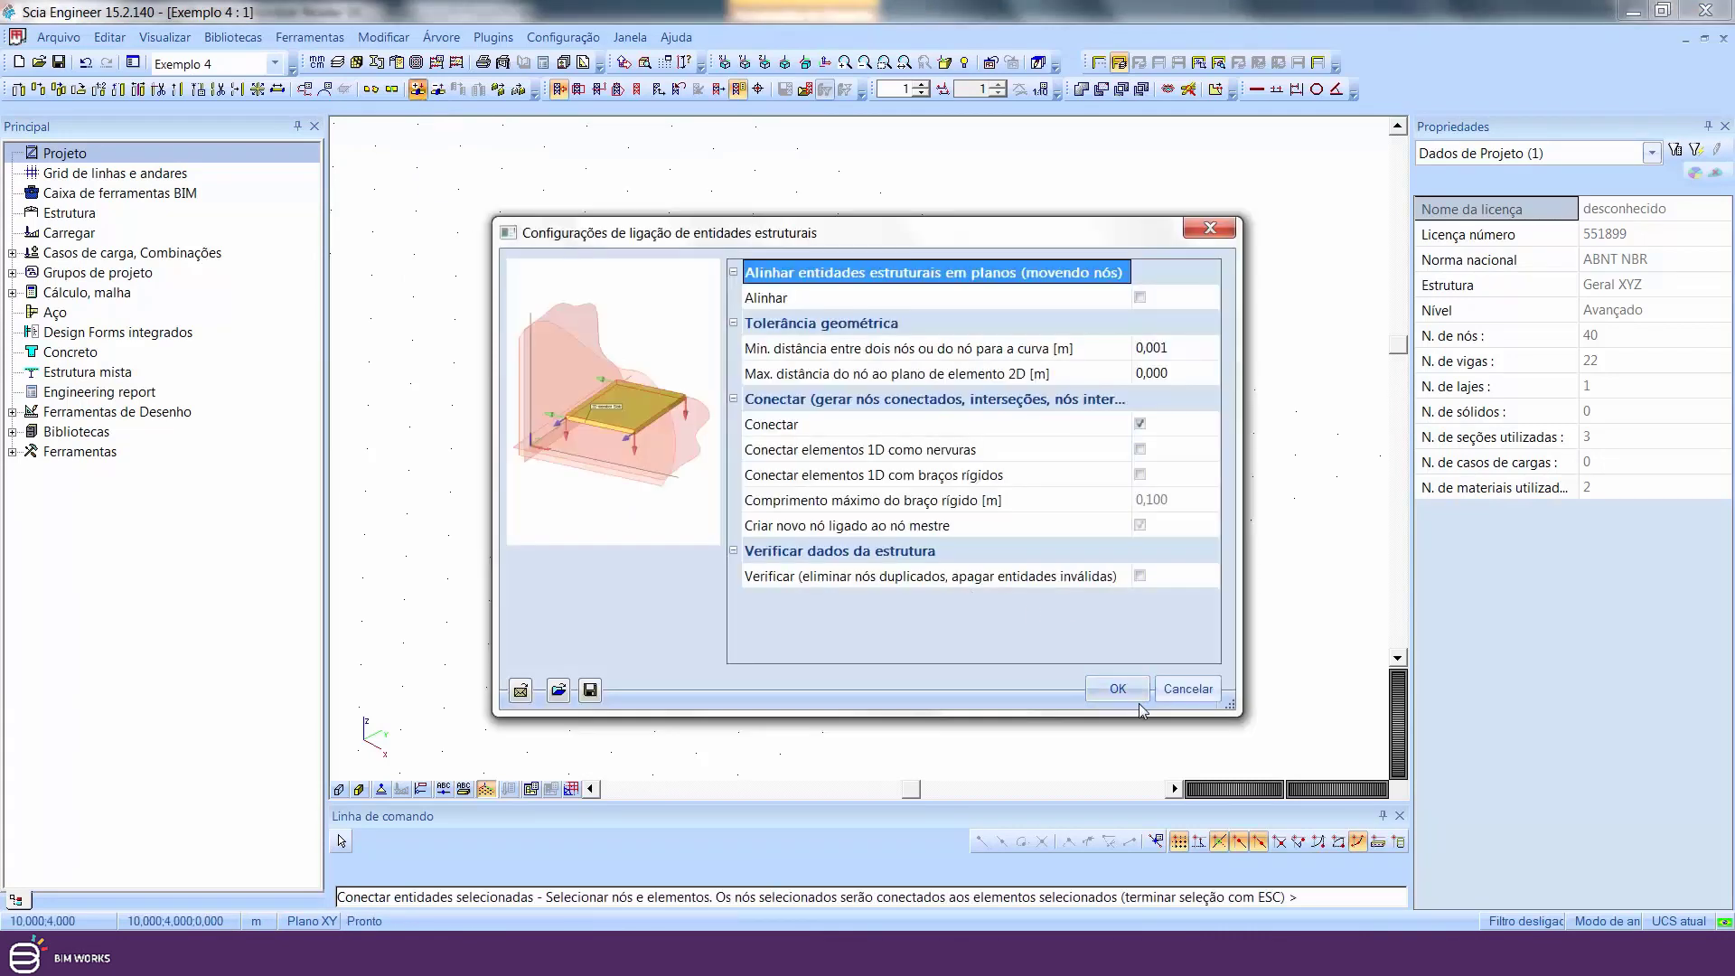
left_click(1119, 689)
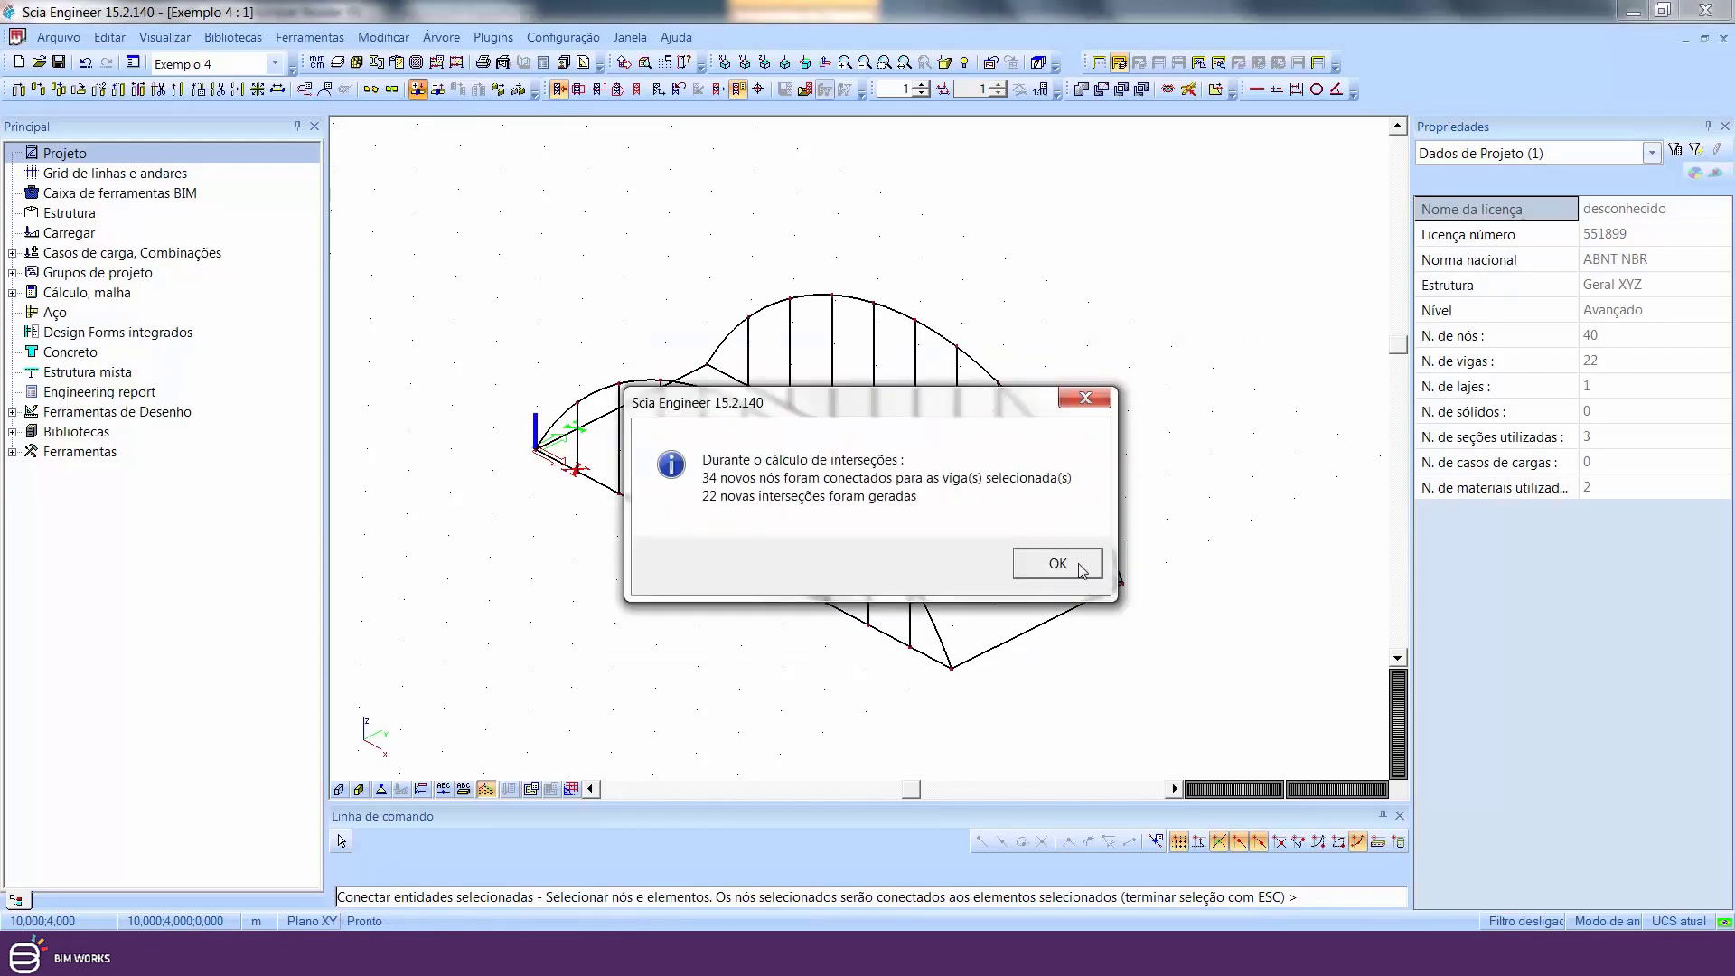
left_click(1081, 569)
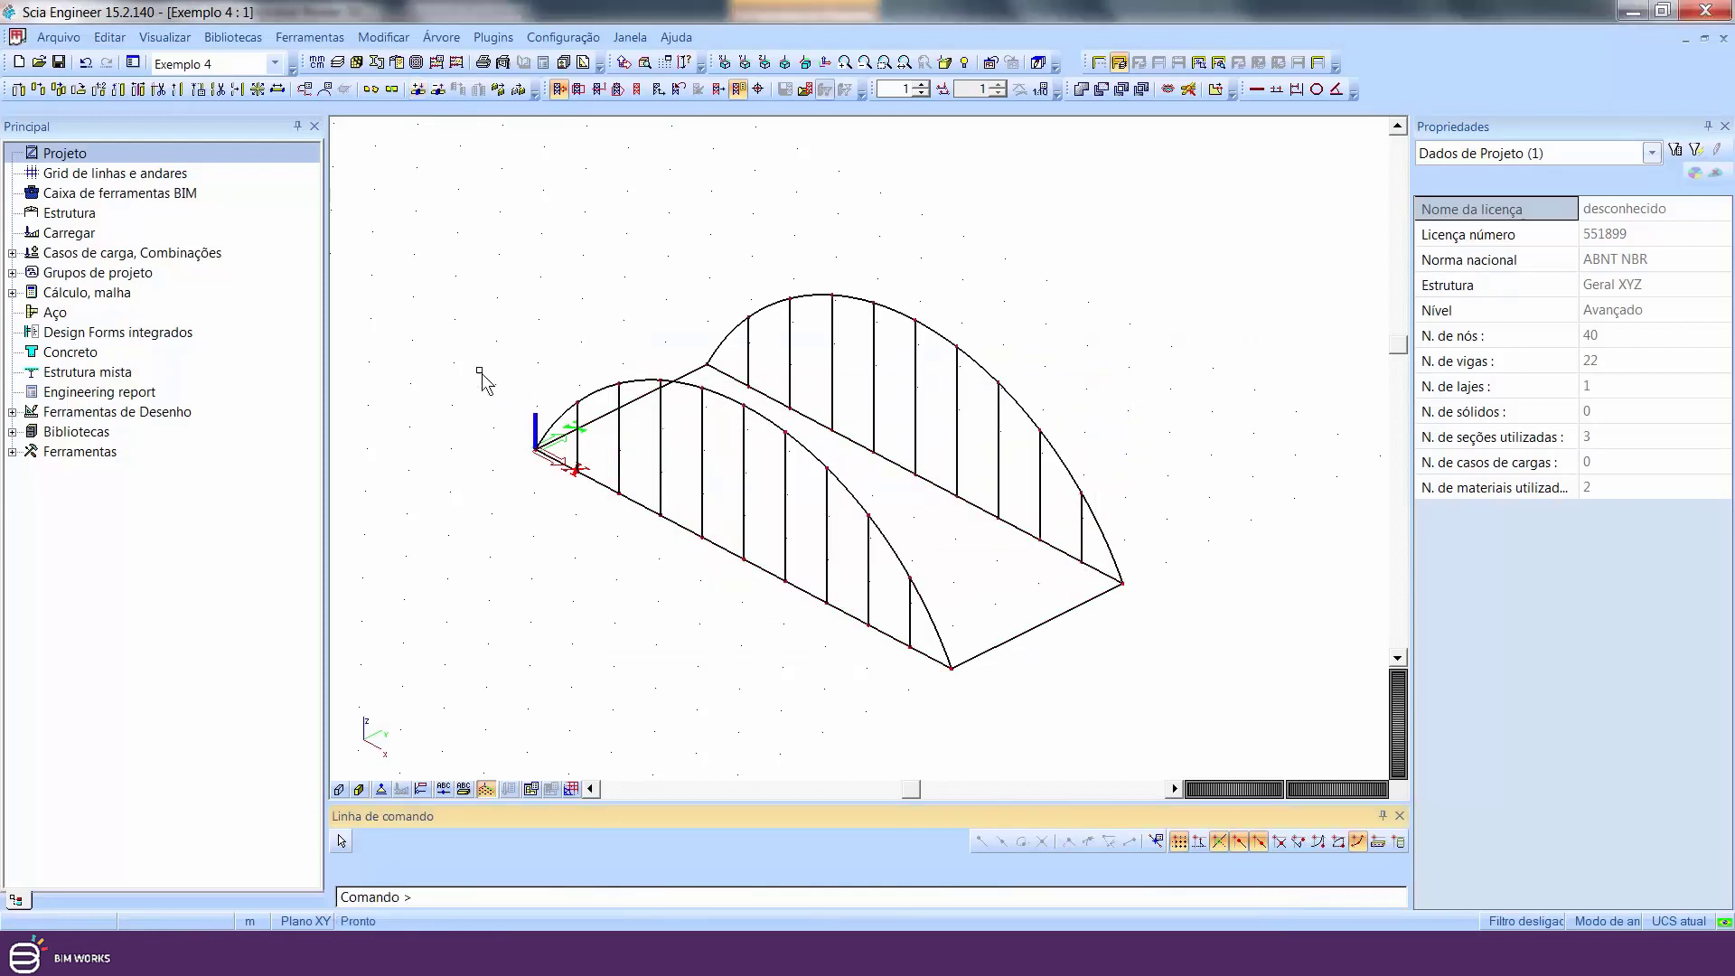
- Show the model data symbols and examine the connections between the hangers, arches, horizontal members and slab
left_click(421, 790)
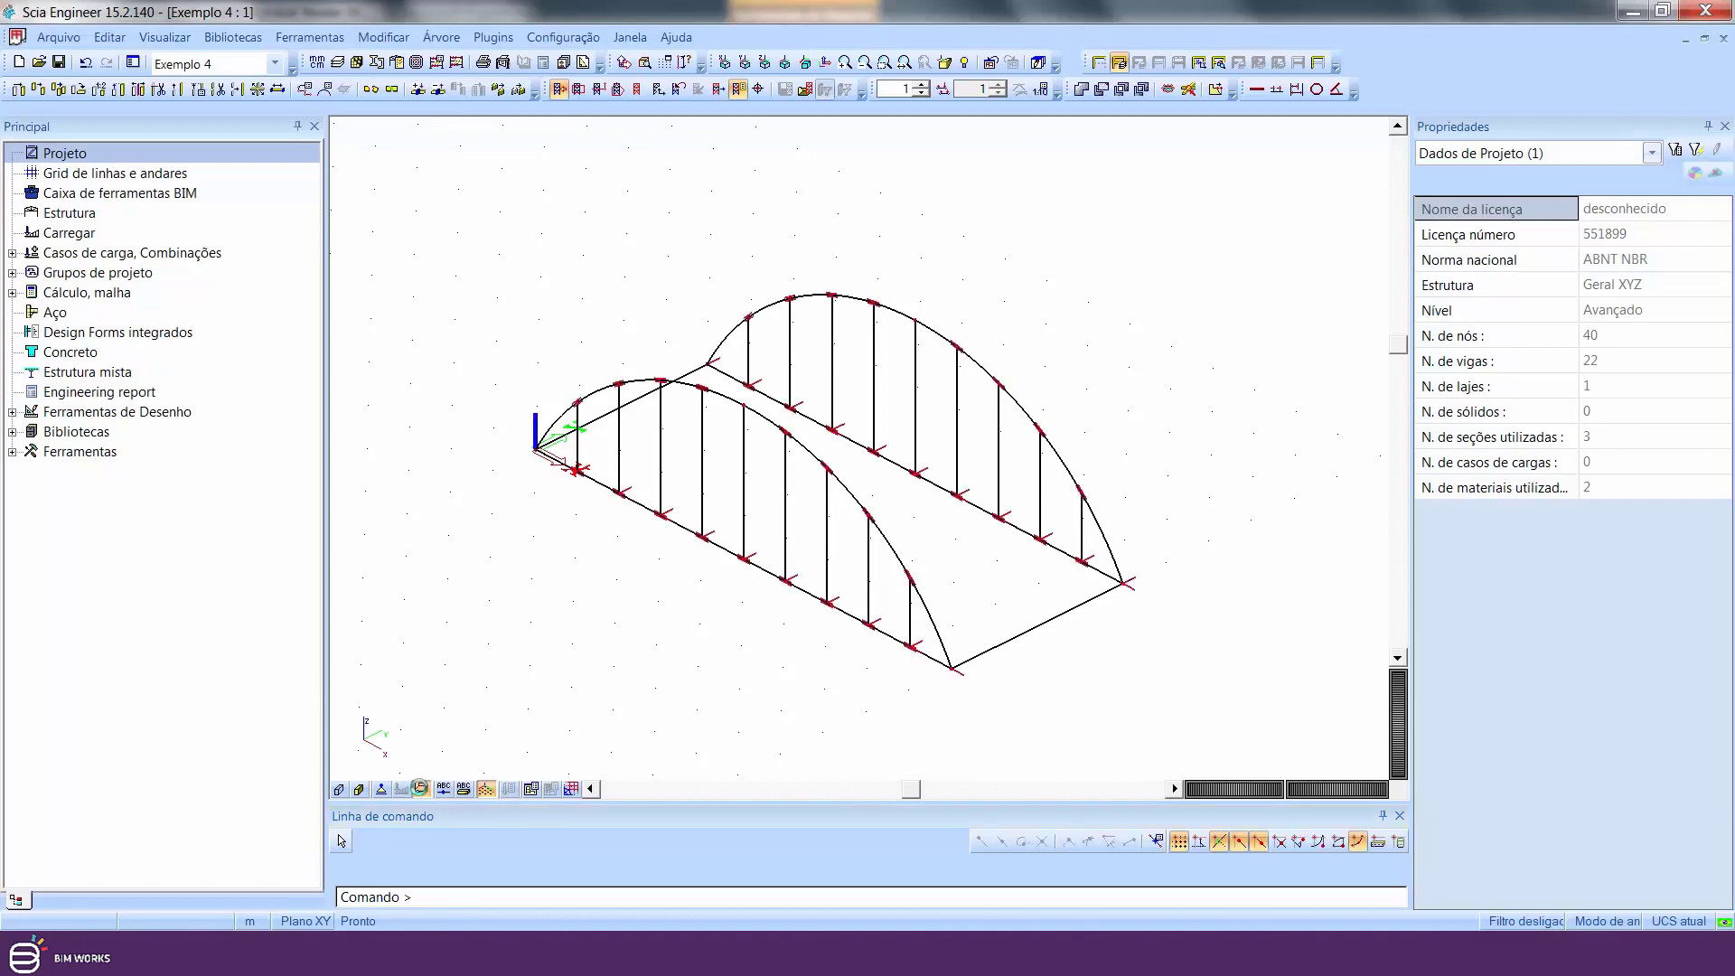
right_click_drag(759, 667, 799, 624, "ctrl")
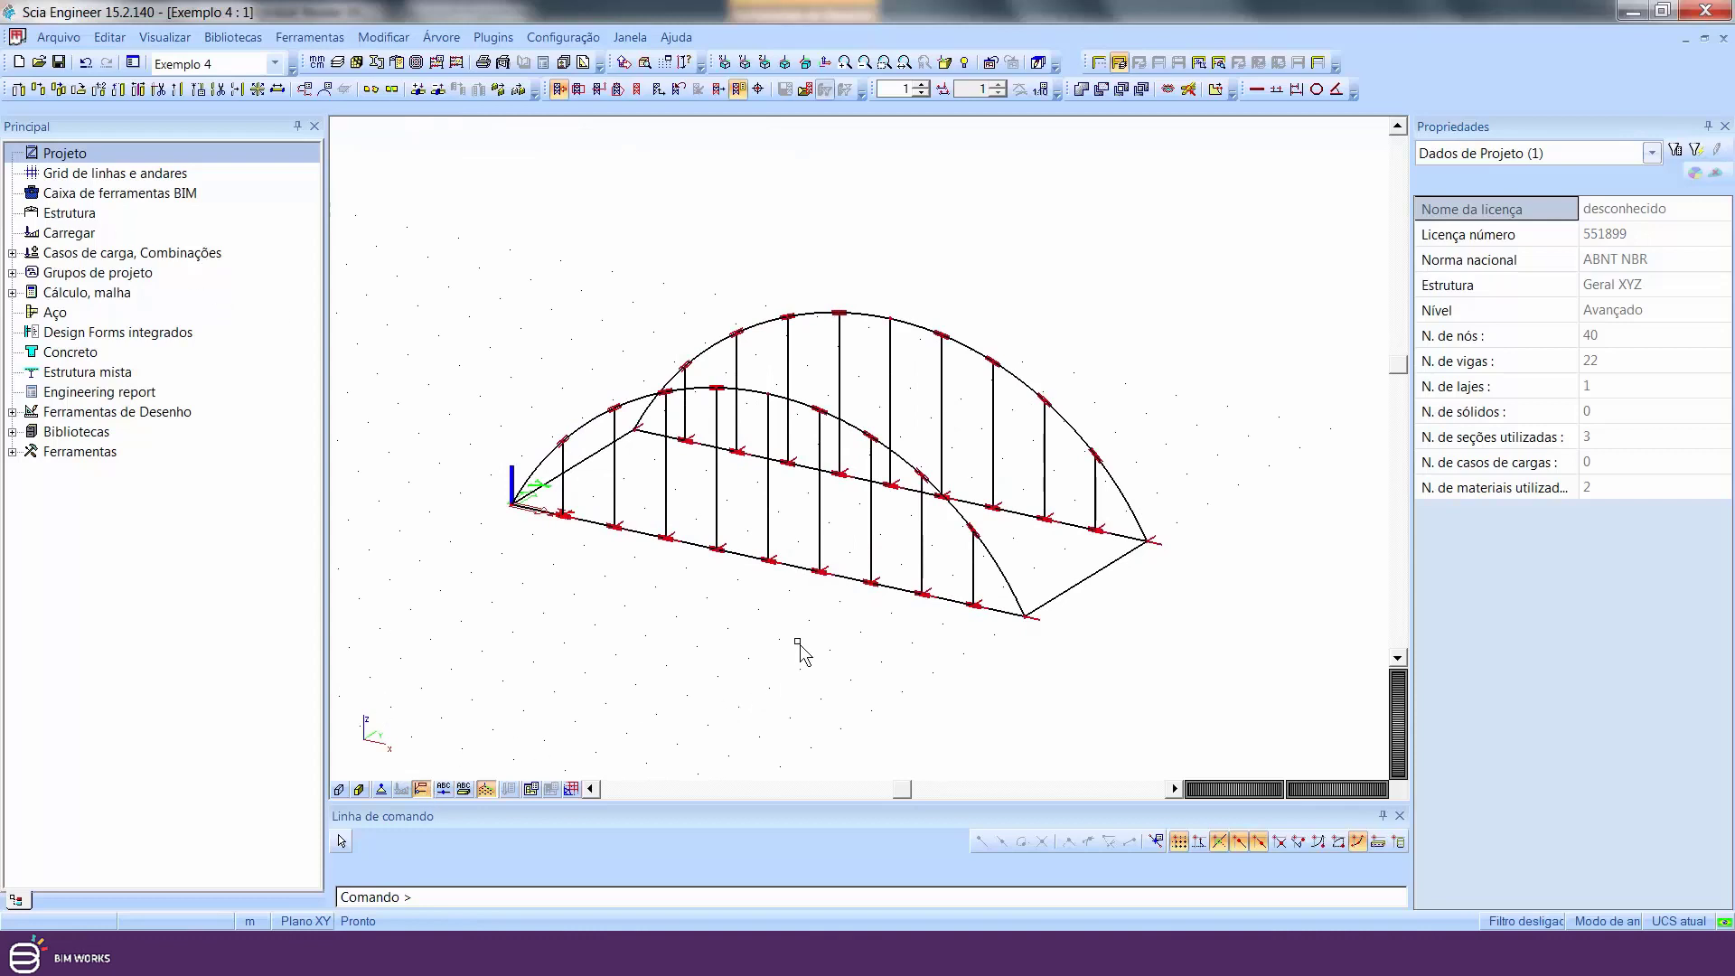
scroll(802, 643, "up", 3)
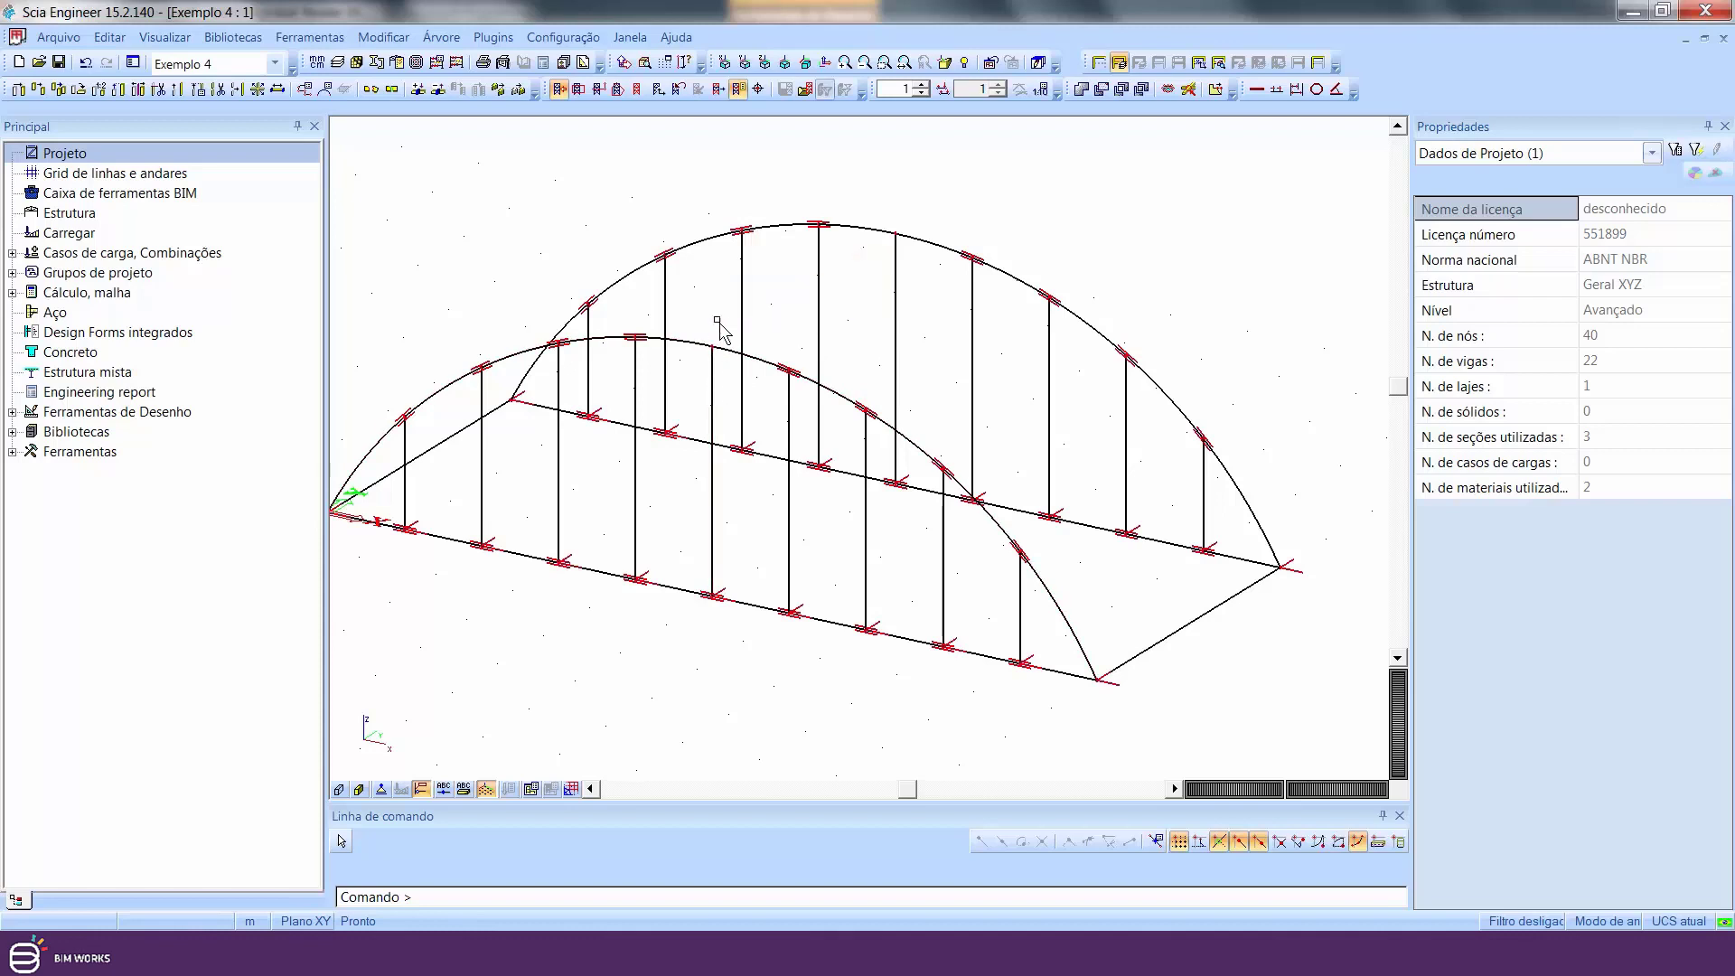
scroll(759, 297, "down", 3)
middle_click_drag(777, 308, 810, 368)
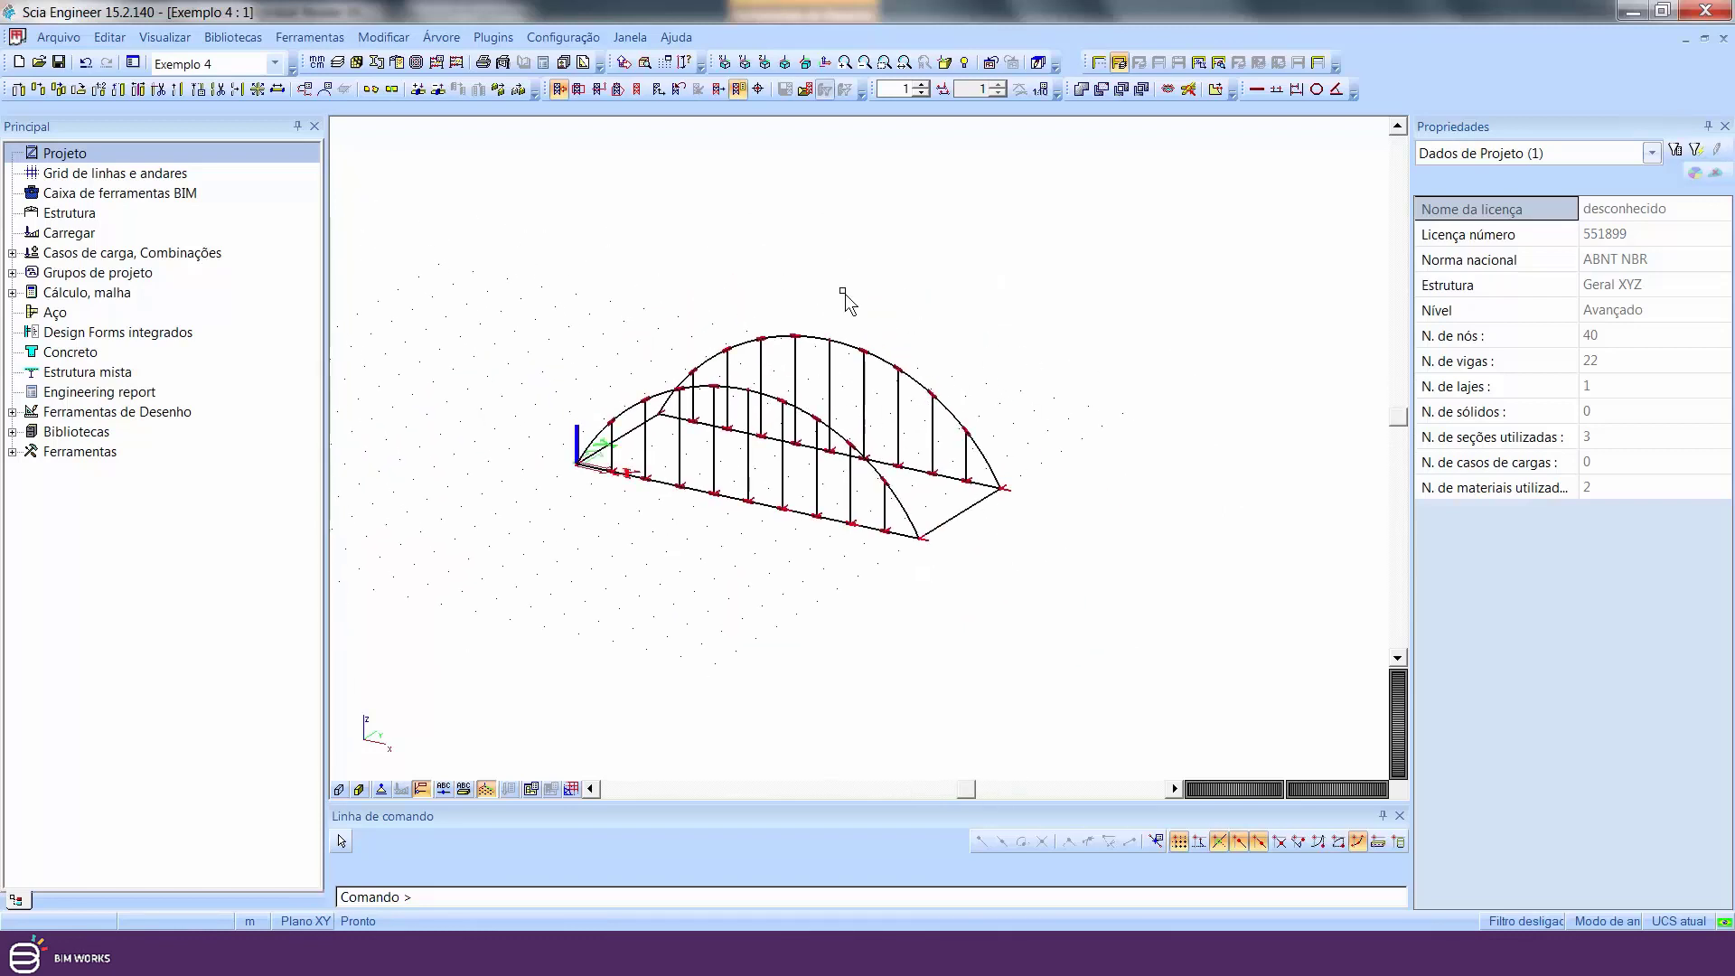
- Run the structure data verification, including duplicate nodes, elements, references and additional data positions, and close its report
left_click(396, 62)
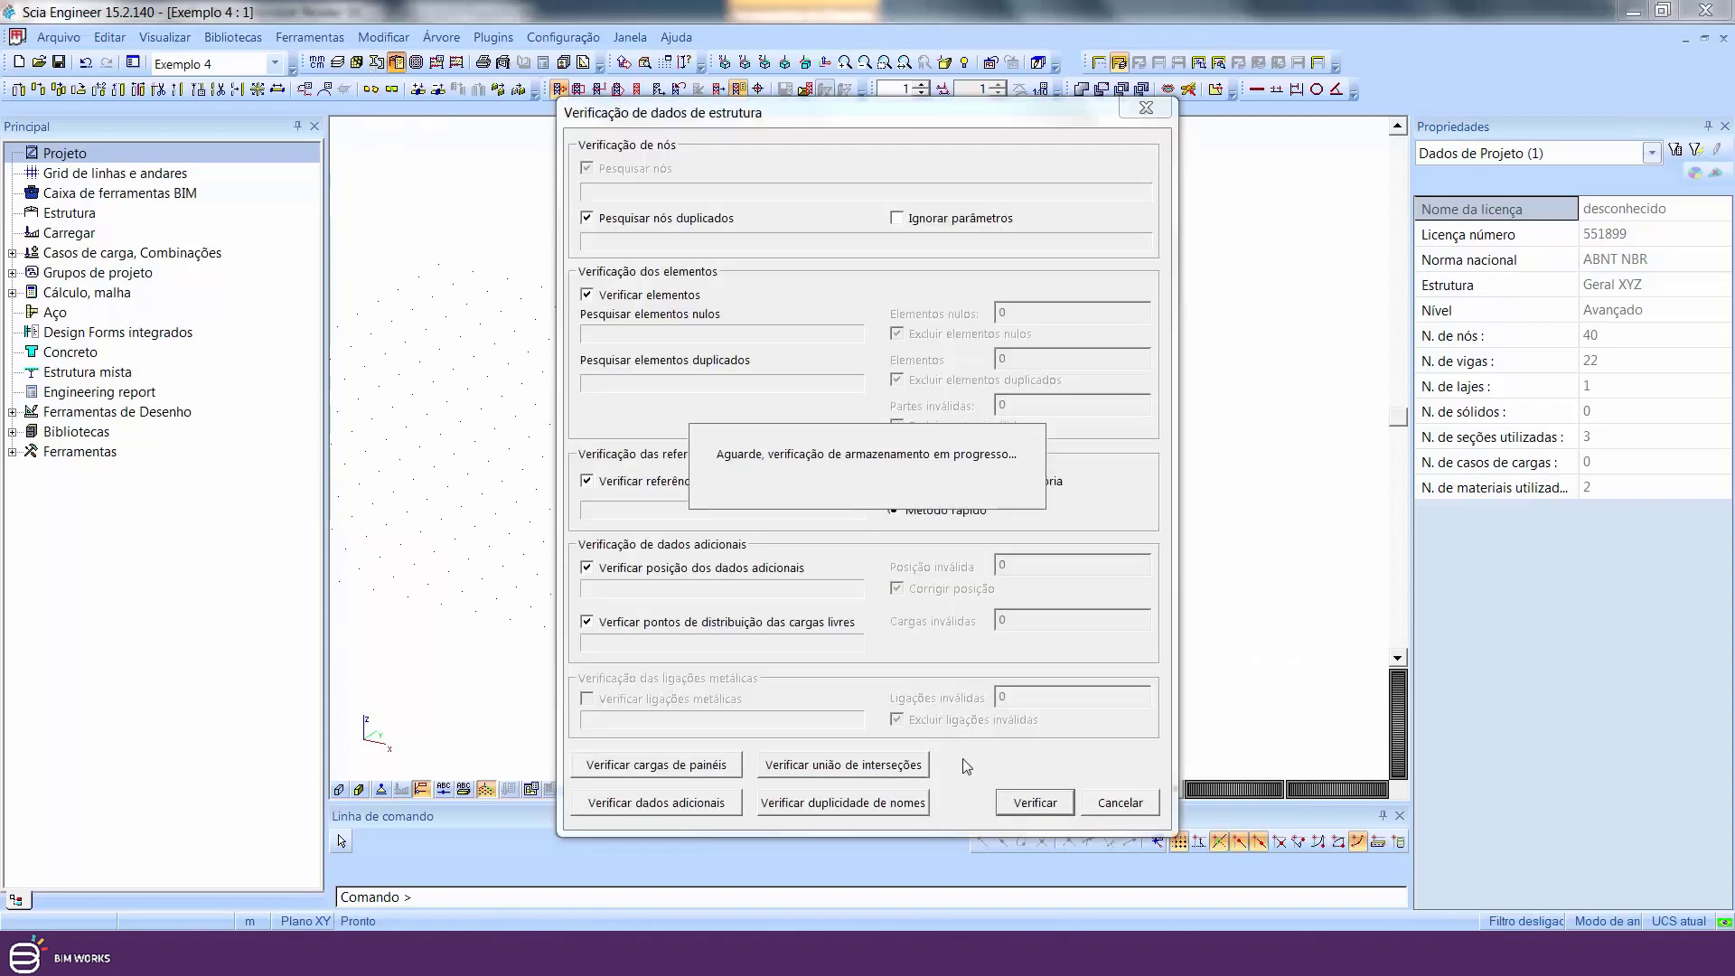
left_click(1039, 804)
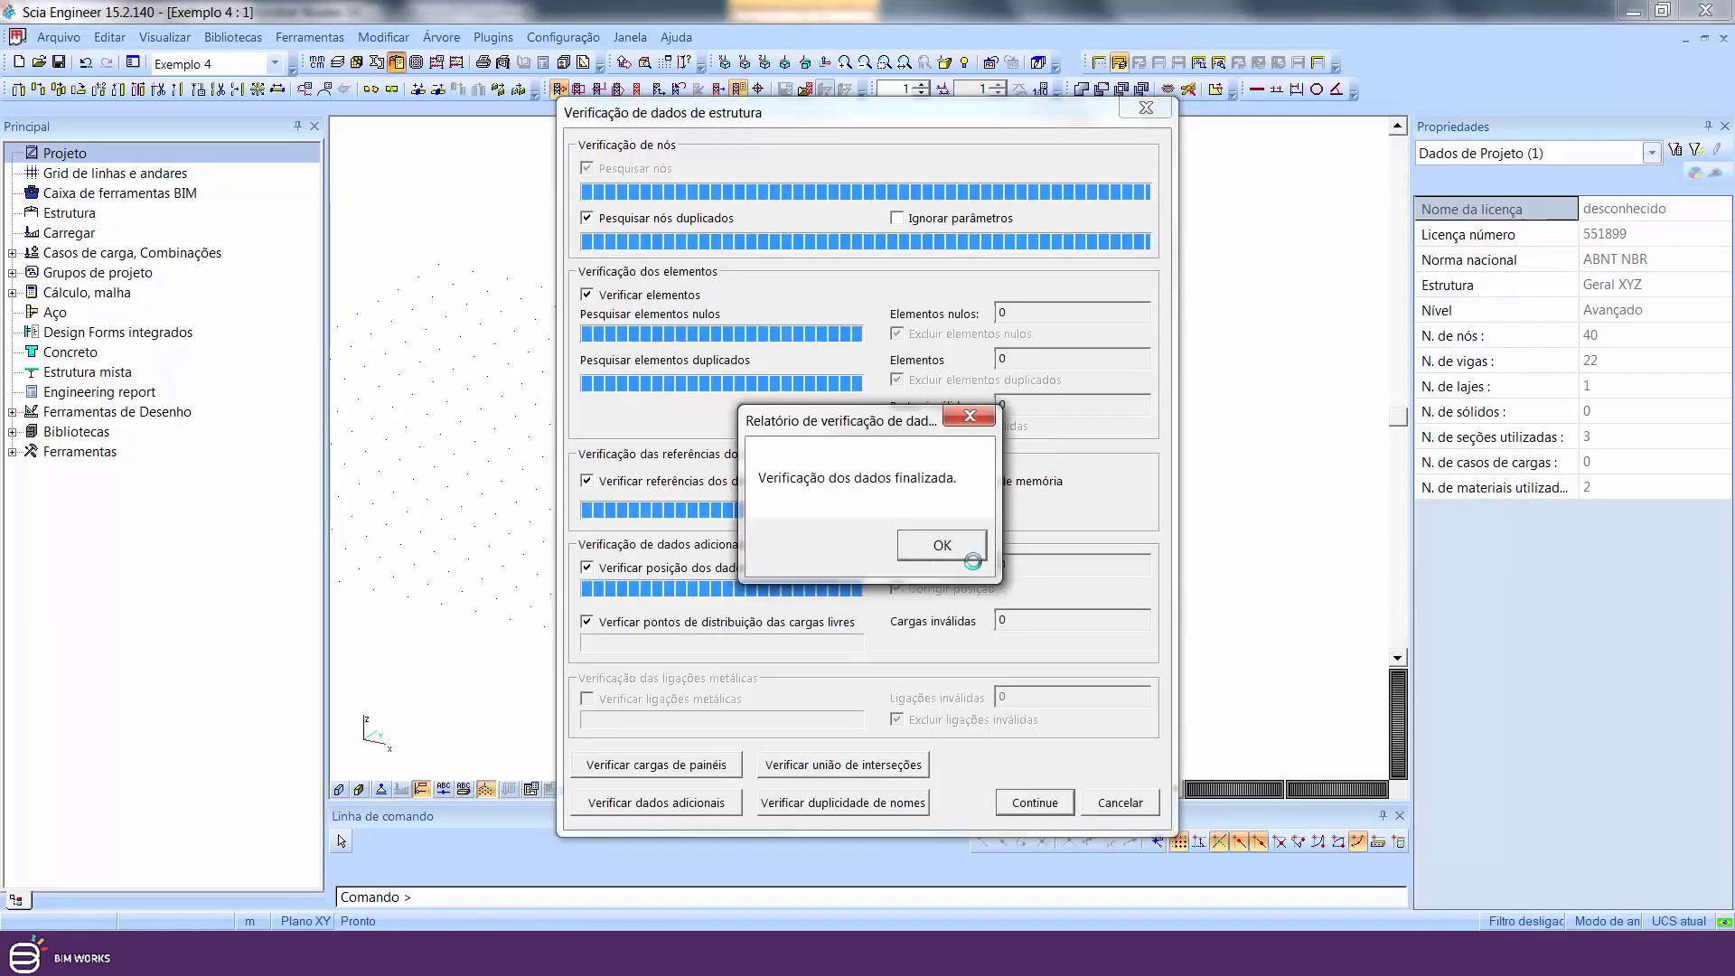
left_click(969, 555)
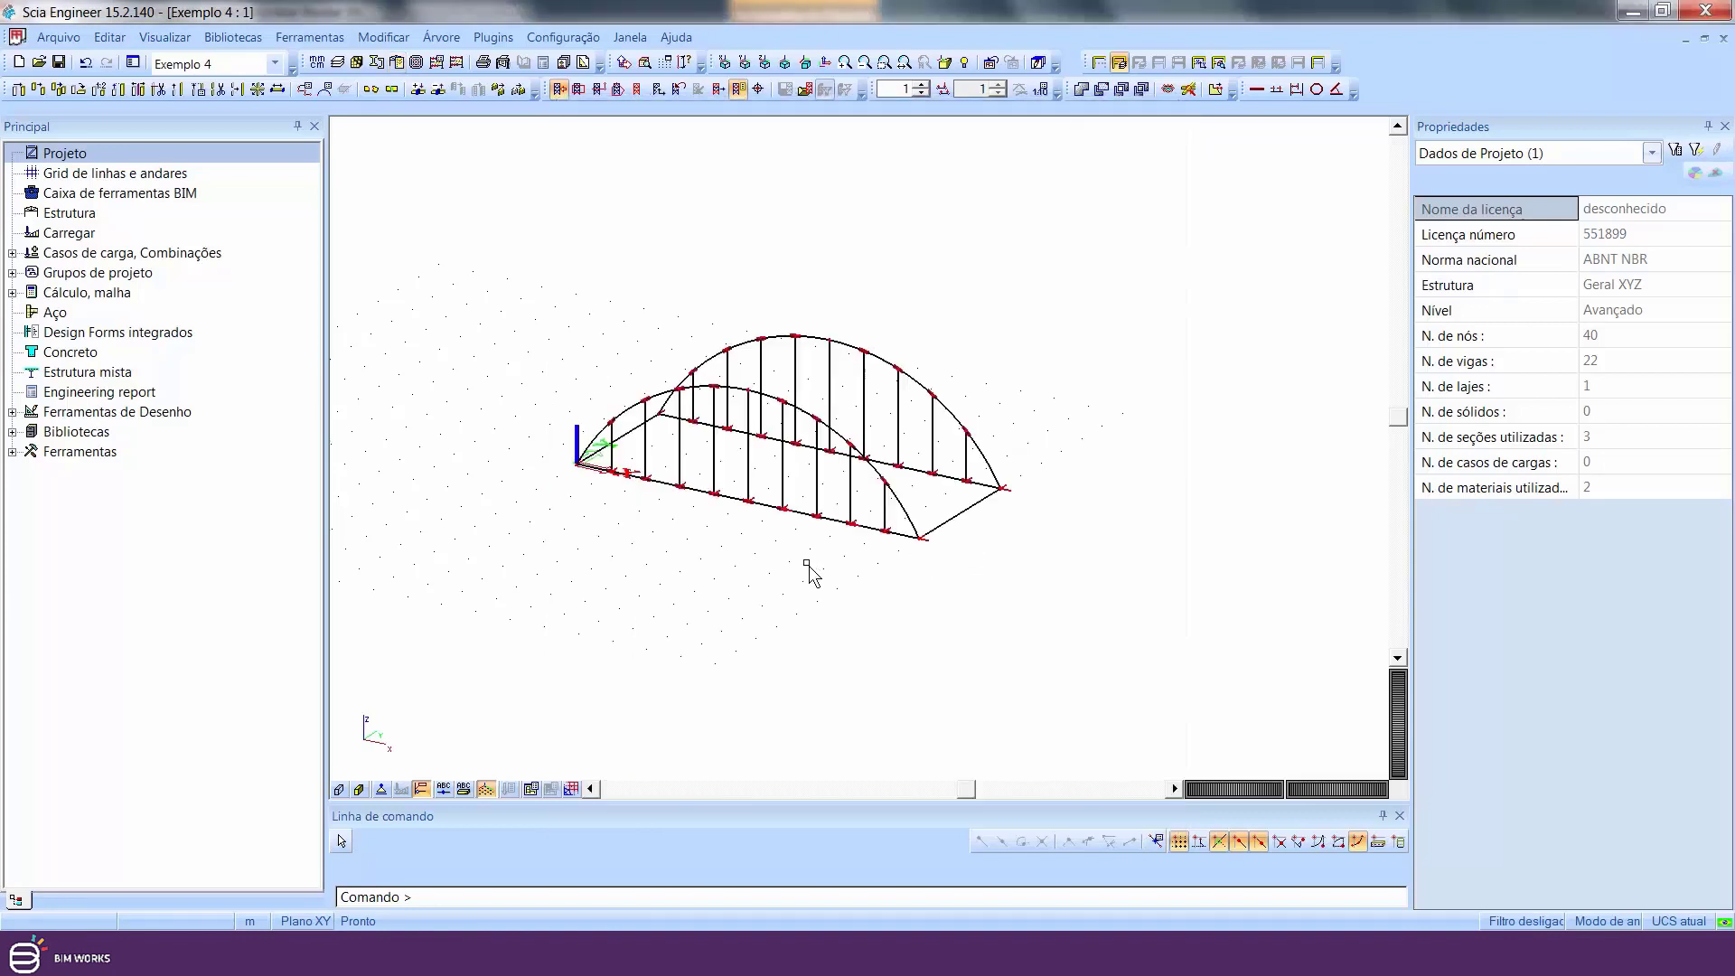